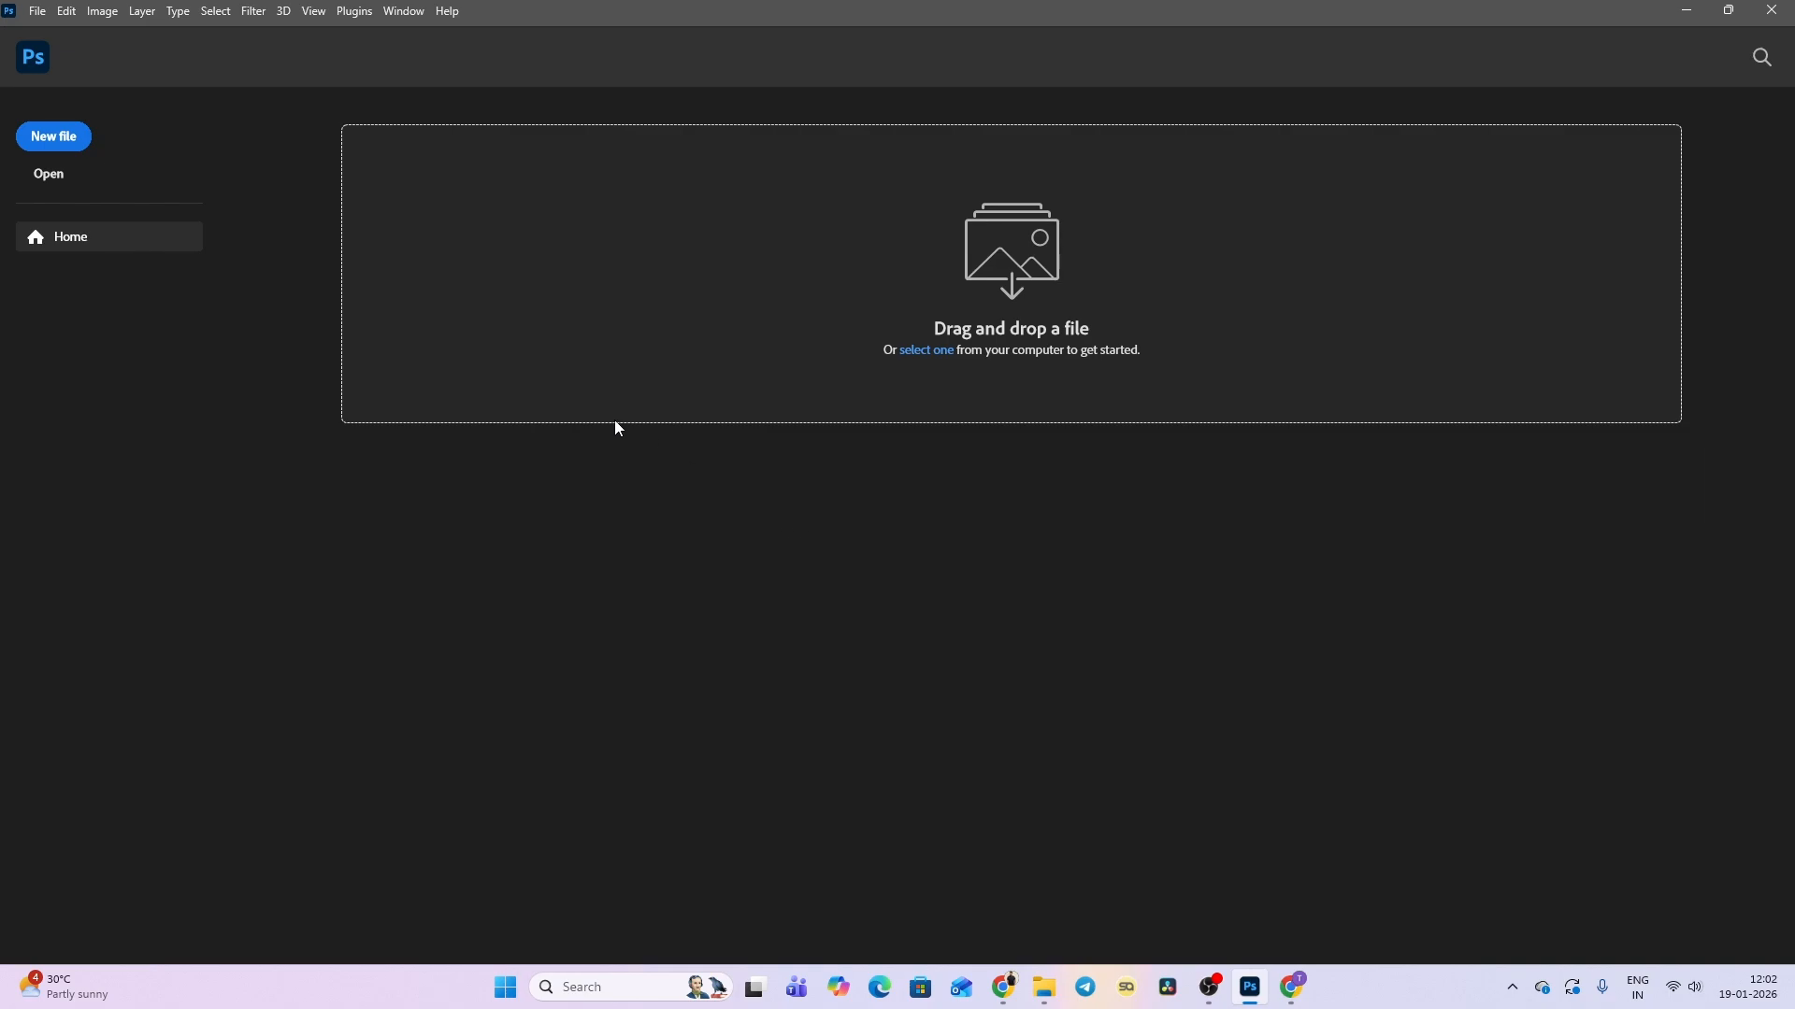
click(36, 12)
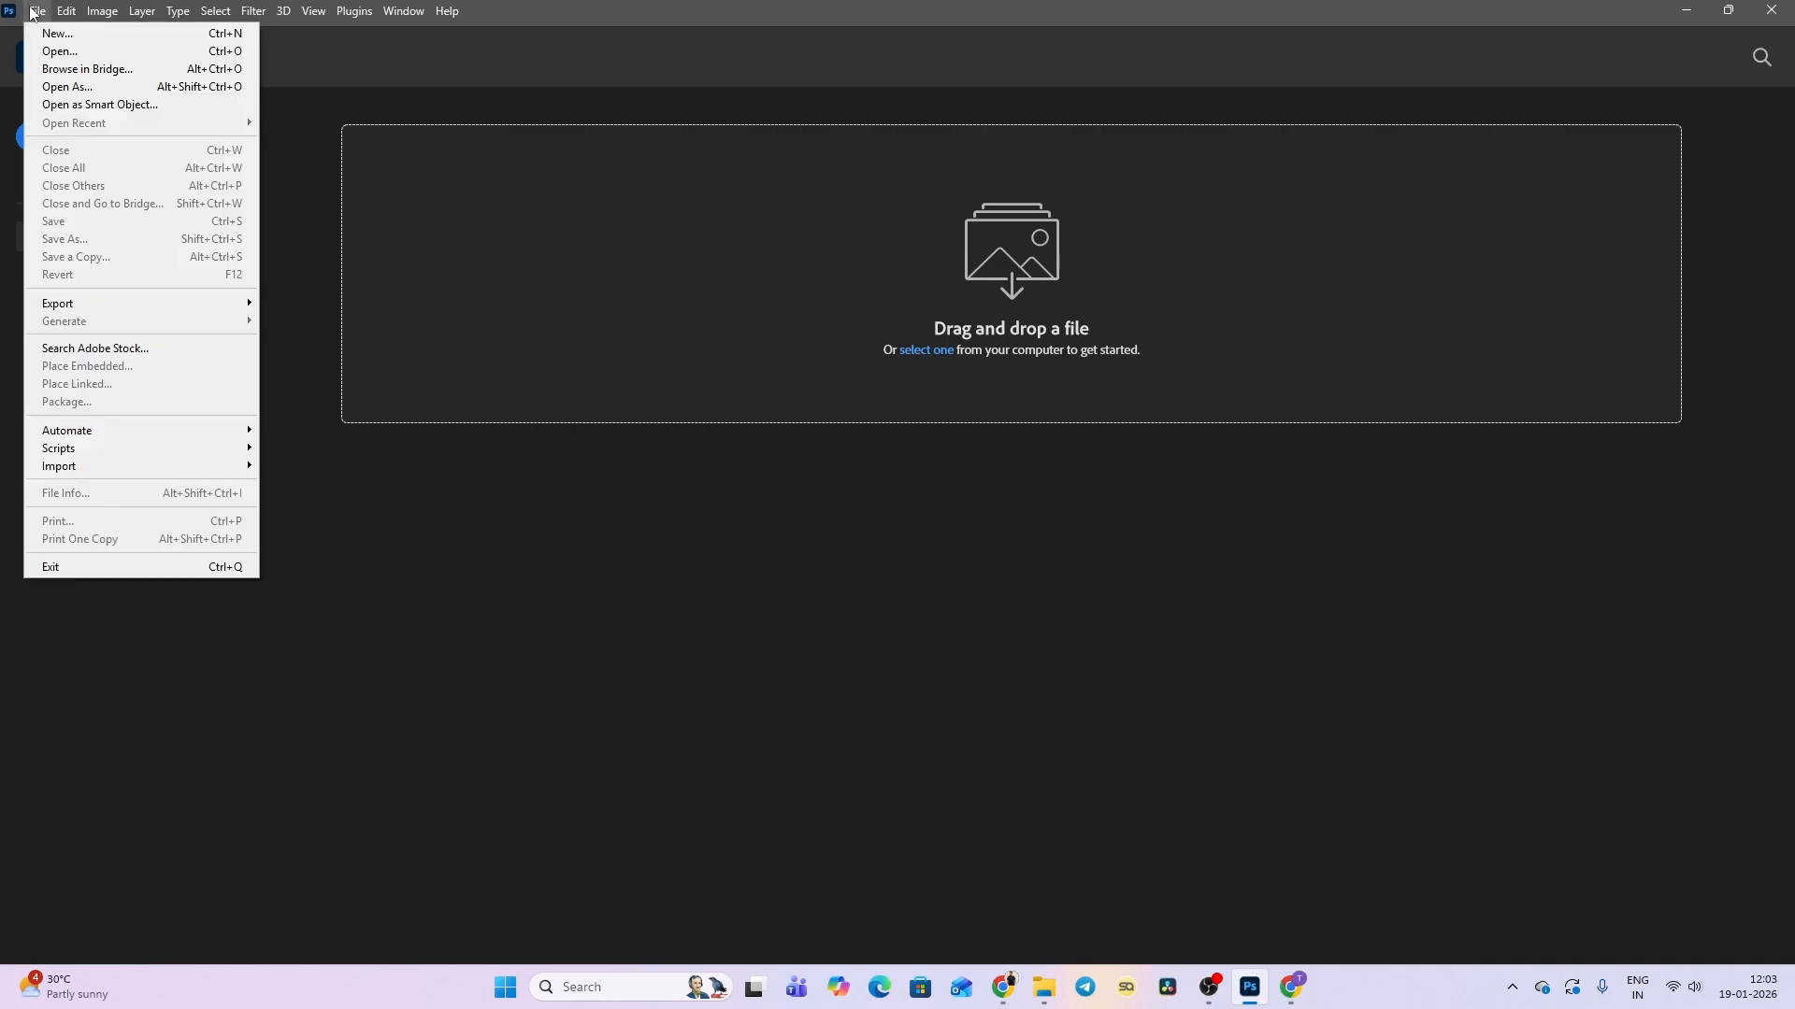
click(52, 35)
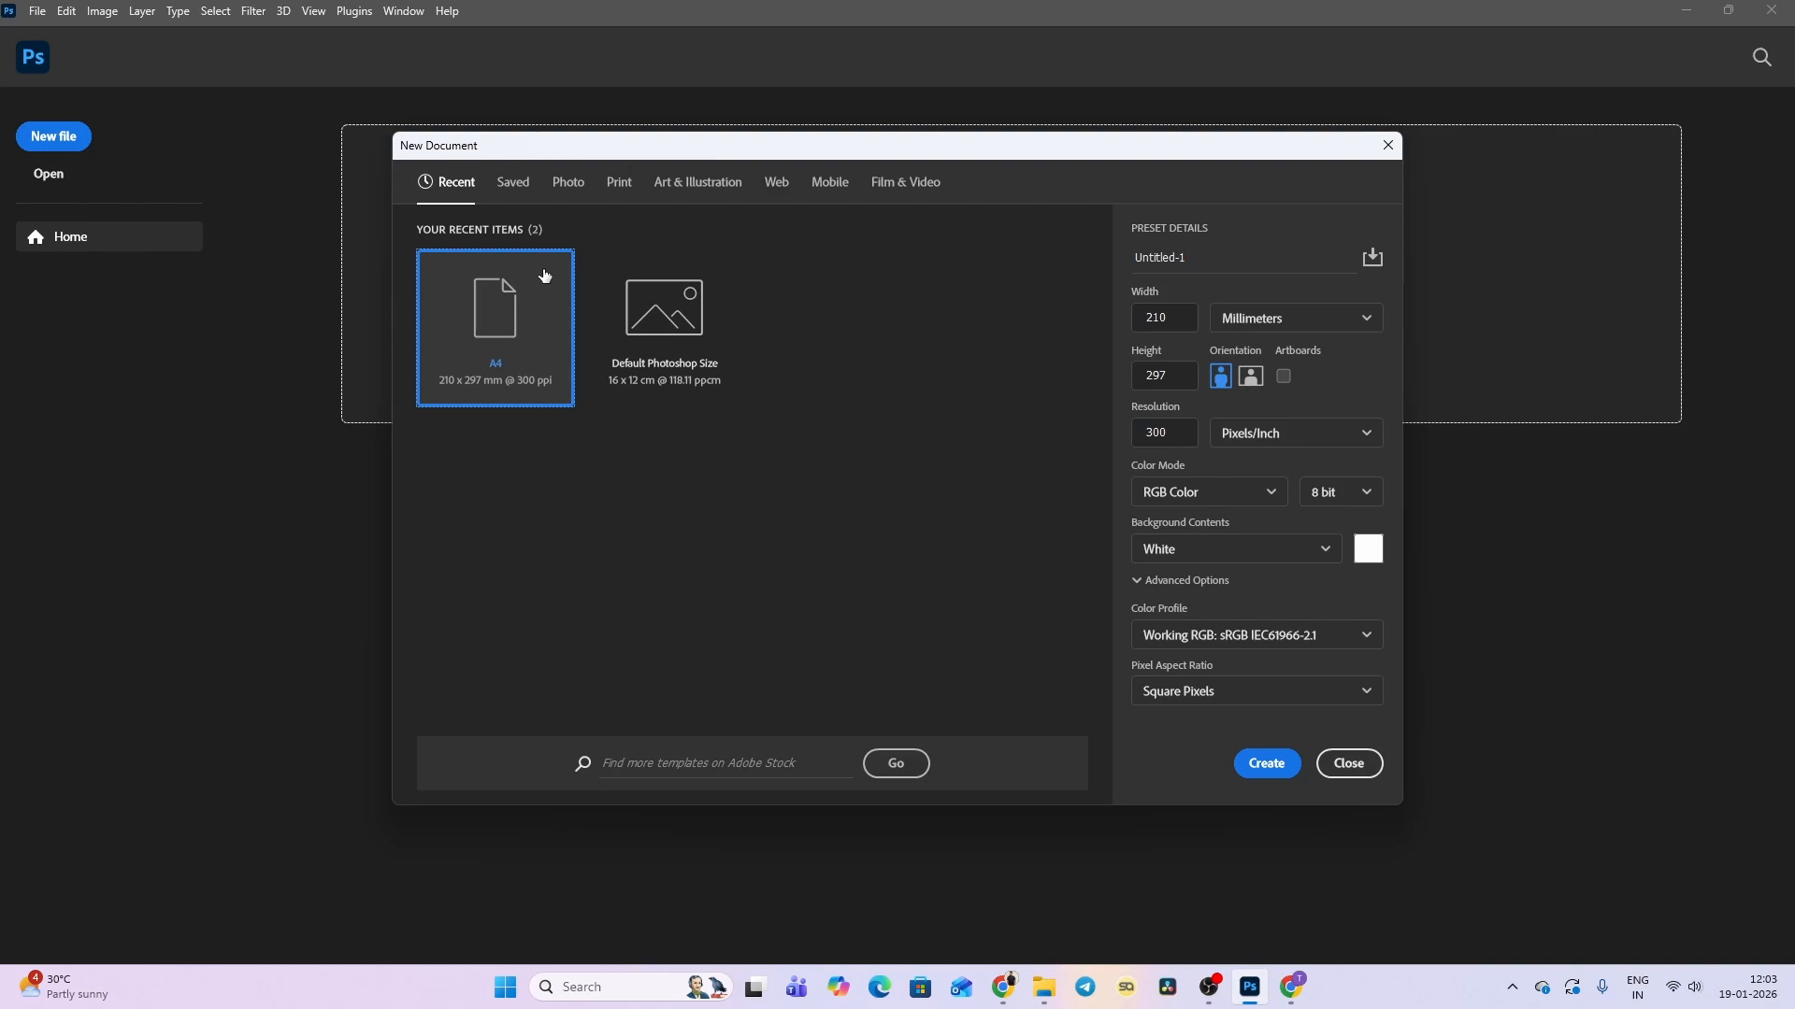
click(1388, 146)
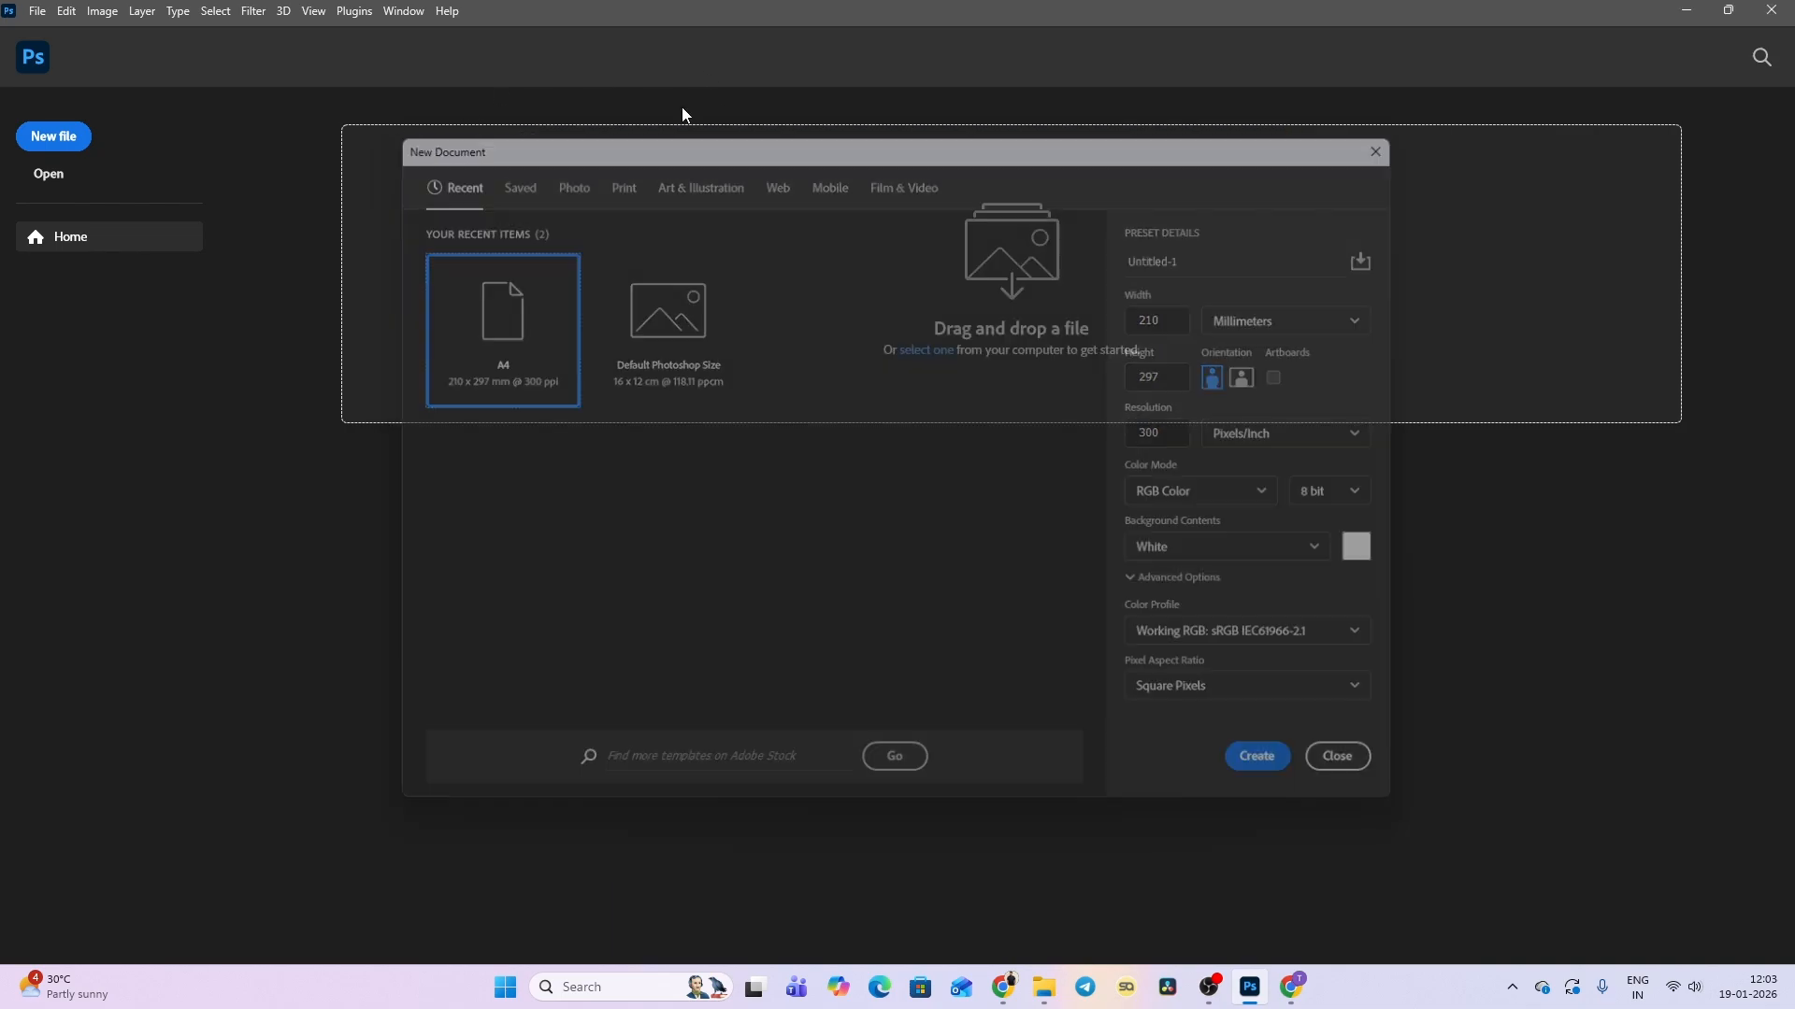
Create a new A4 document from the print presets, 210 x 297 mm at 300 ppi in RGB colour.
click(37, 12)
click(73, 37)
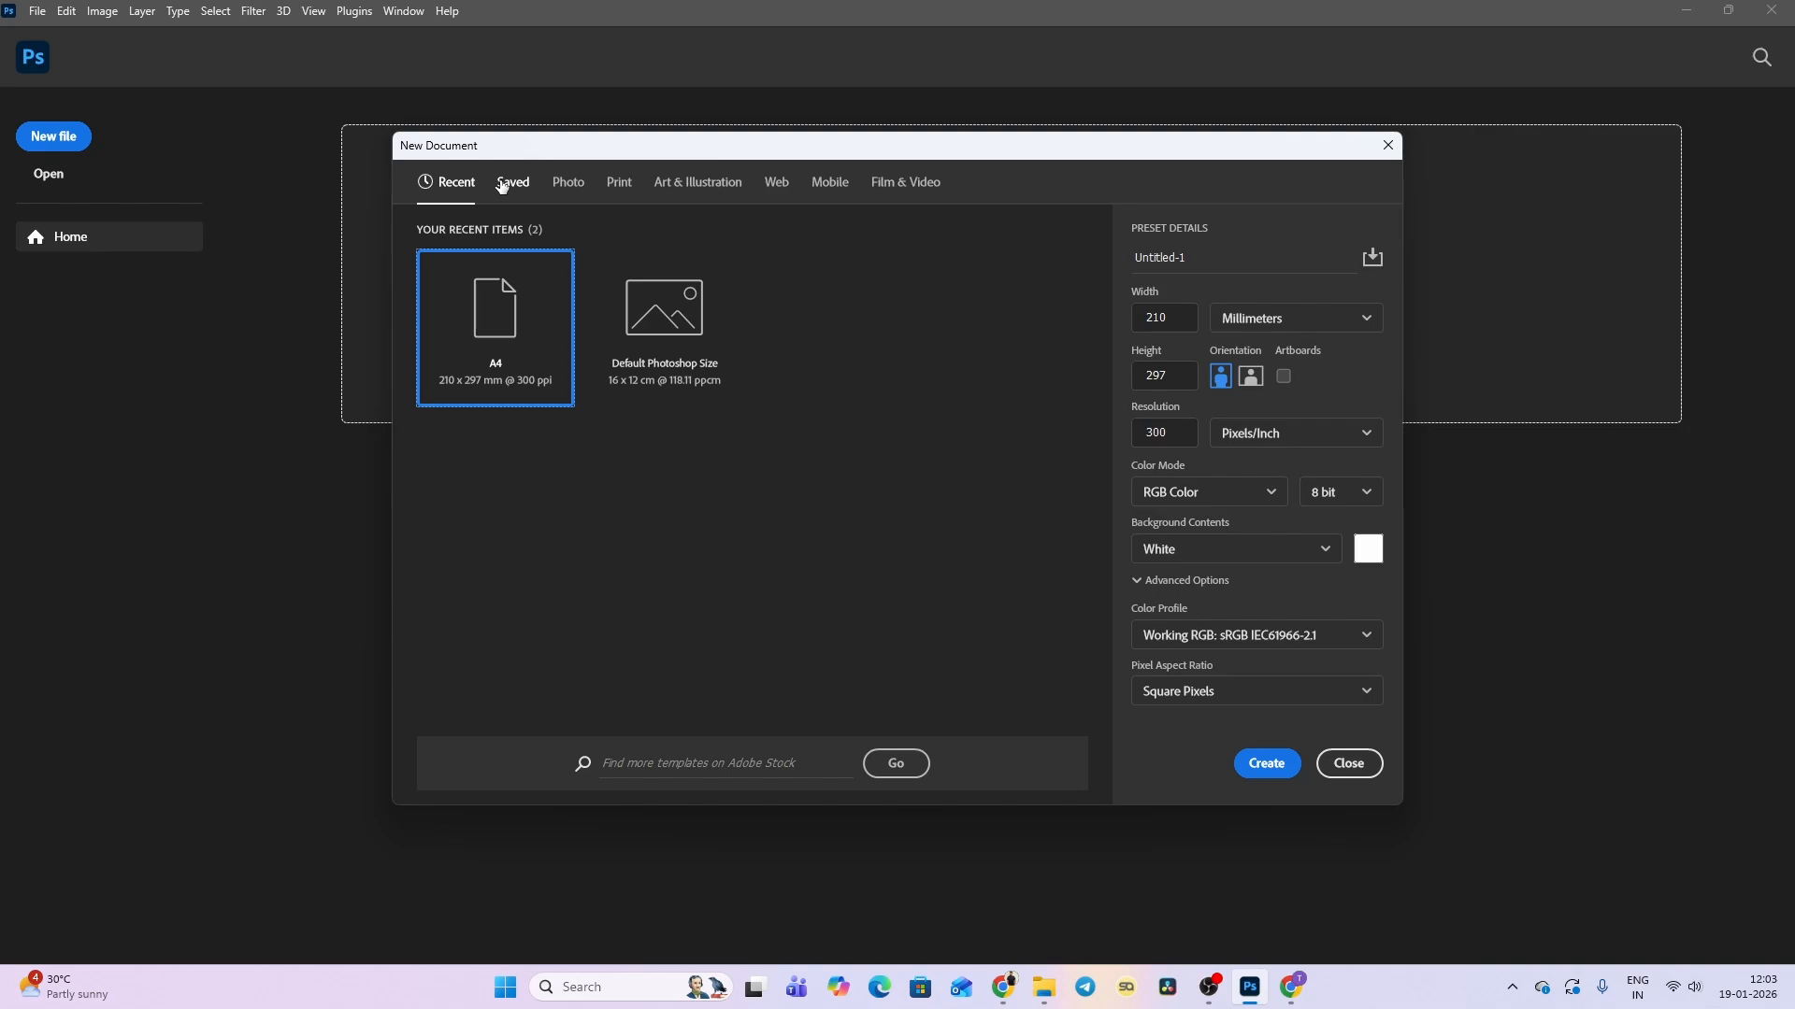
click(580, 191)
click(620, 185)
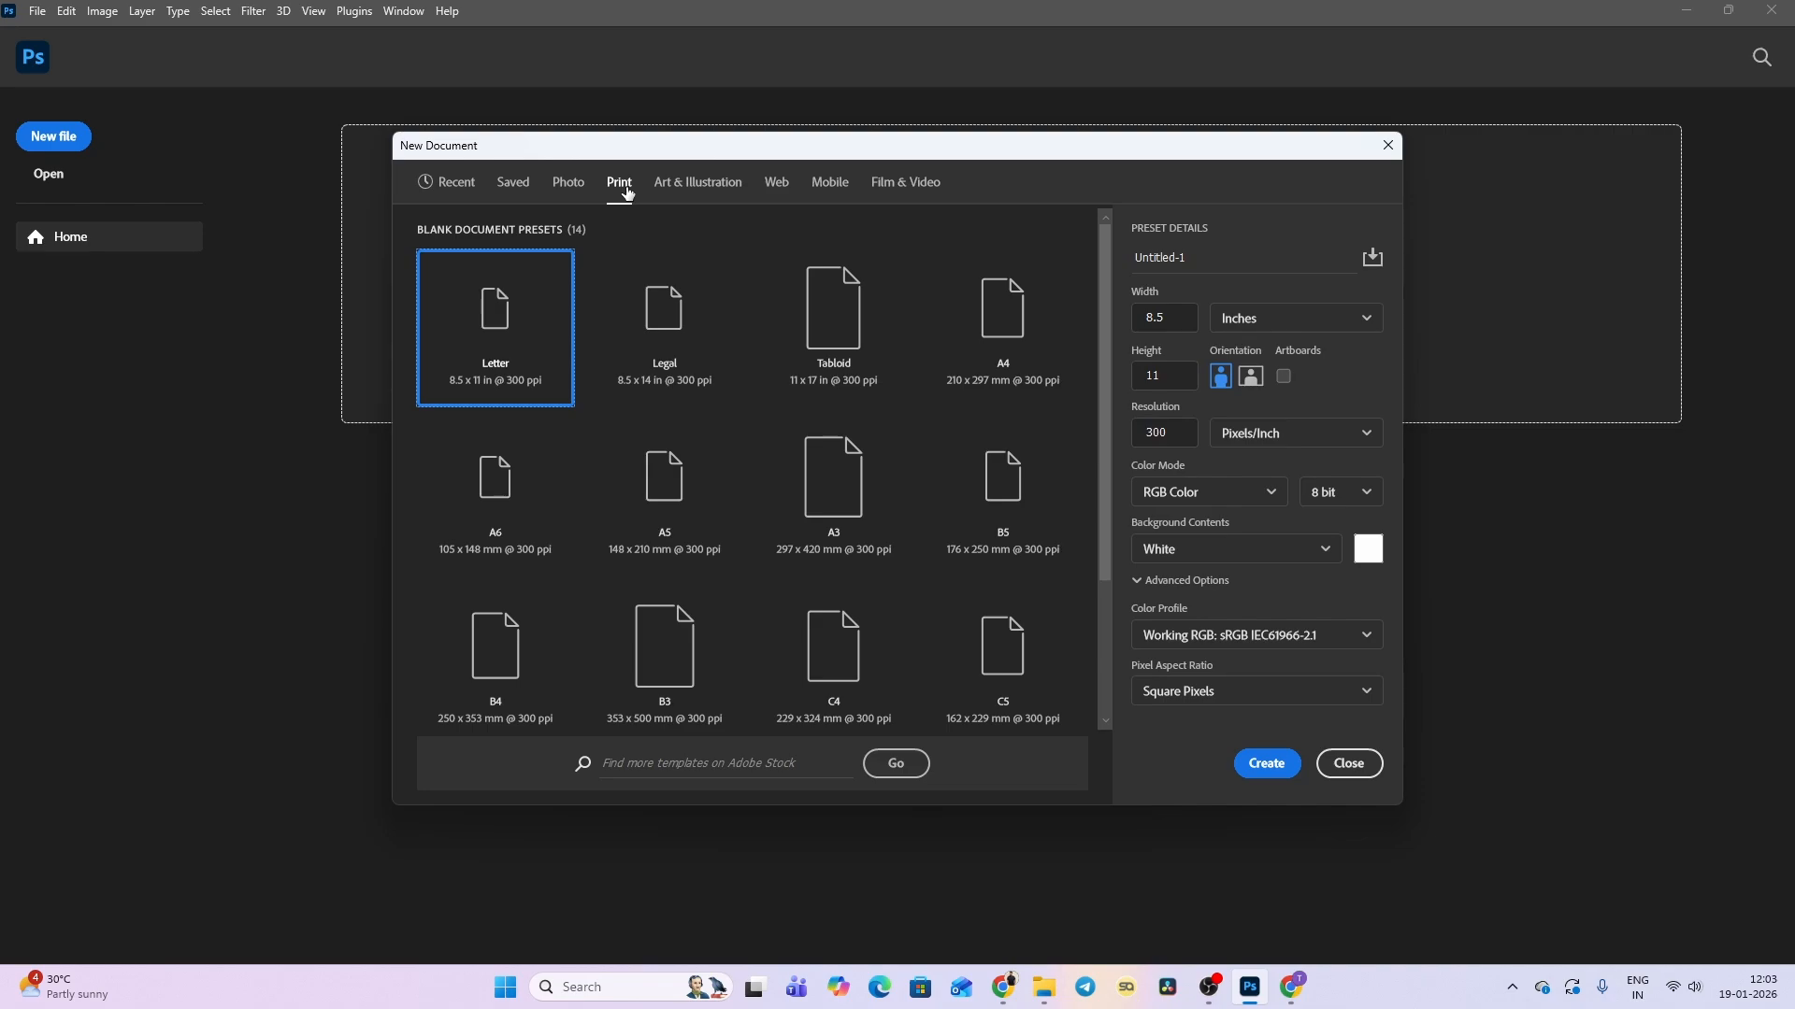
click(984, 358)
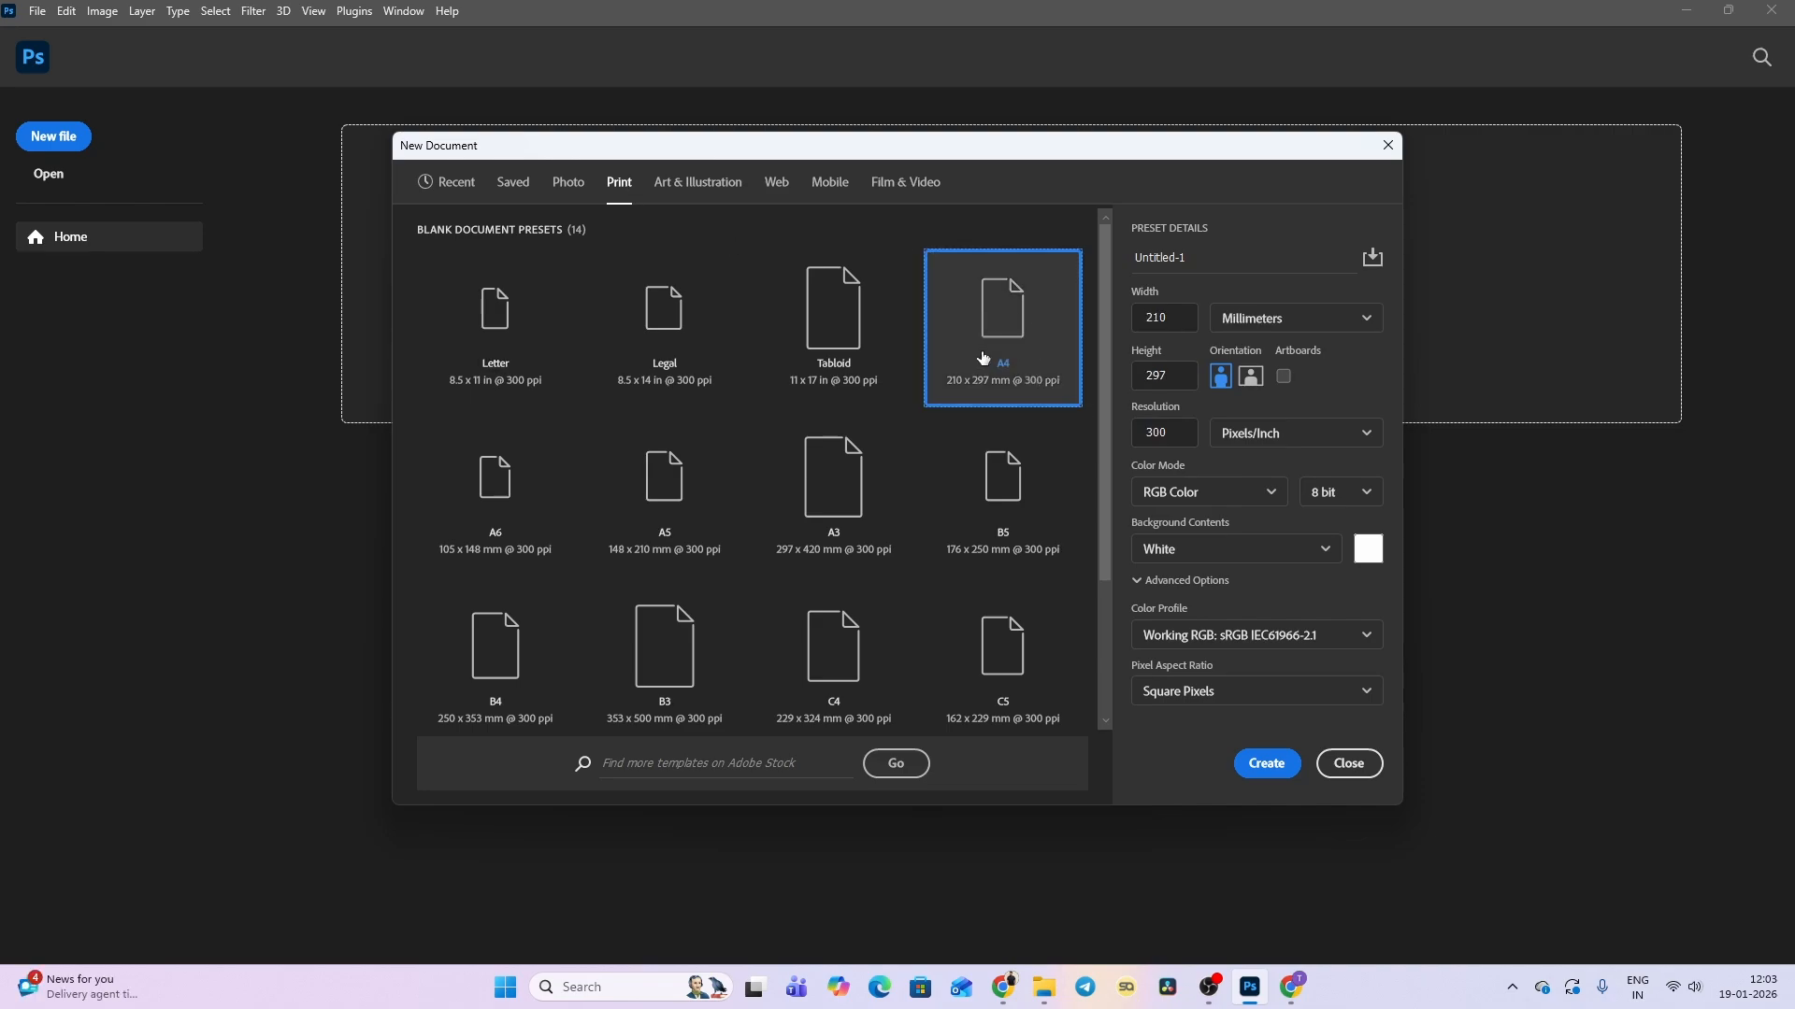
click(1250, 764)
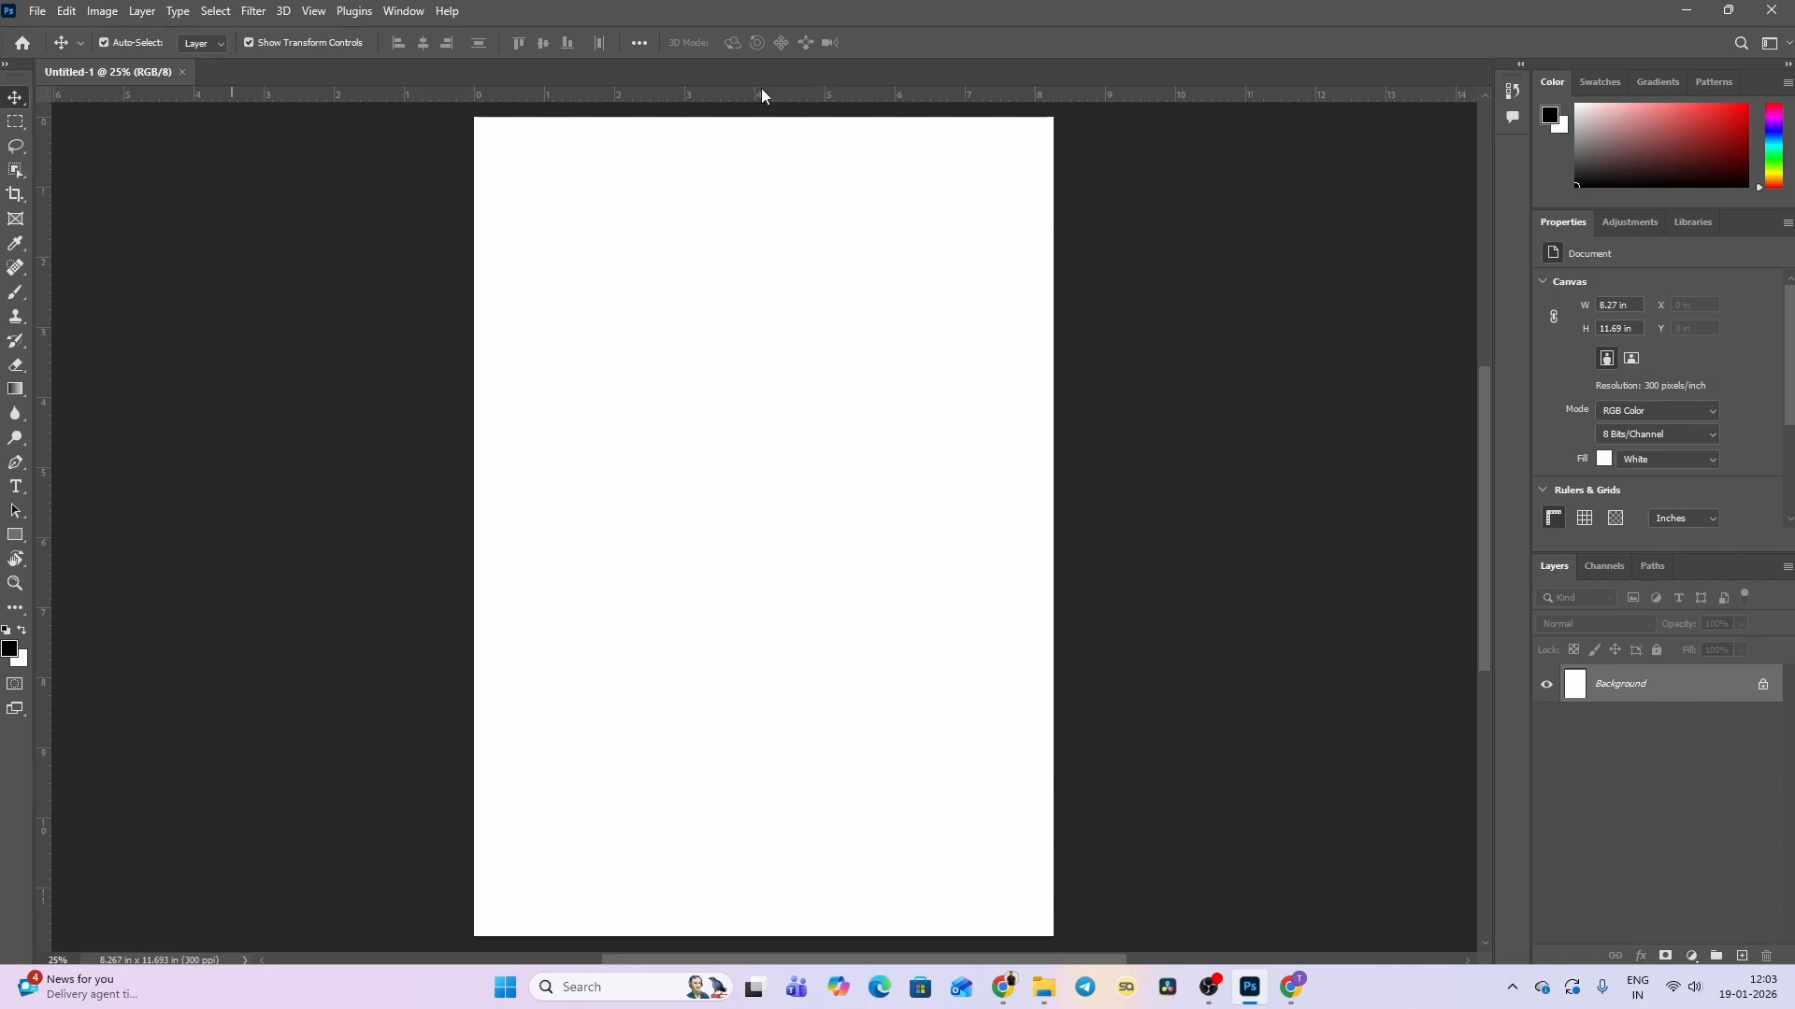
Set the ruler units to inches.
key(ctrl)
right_click(840, 94)
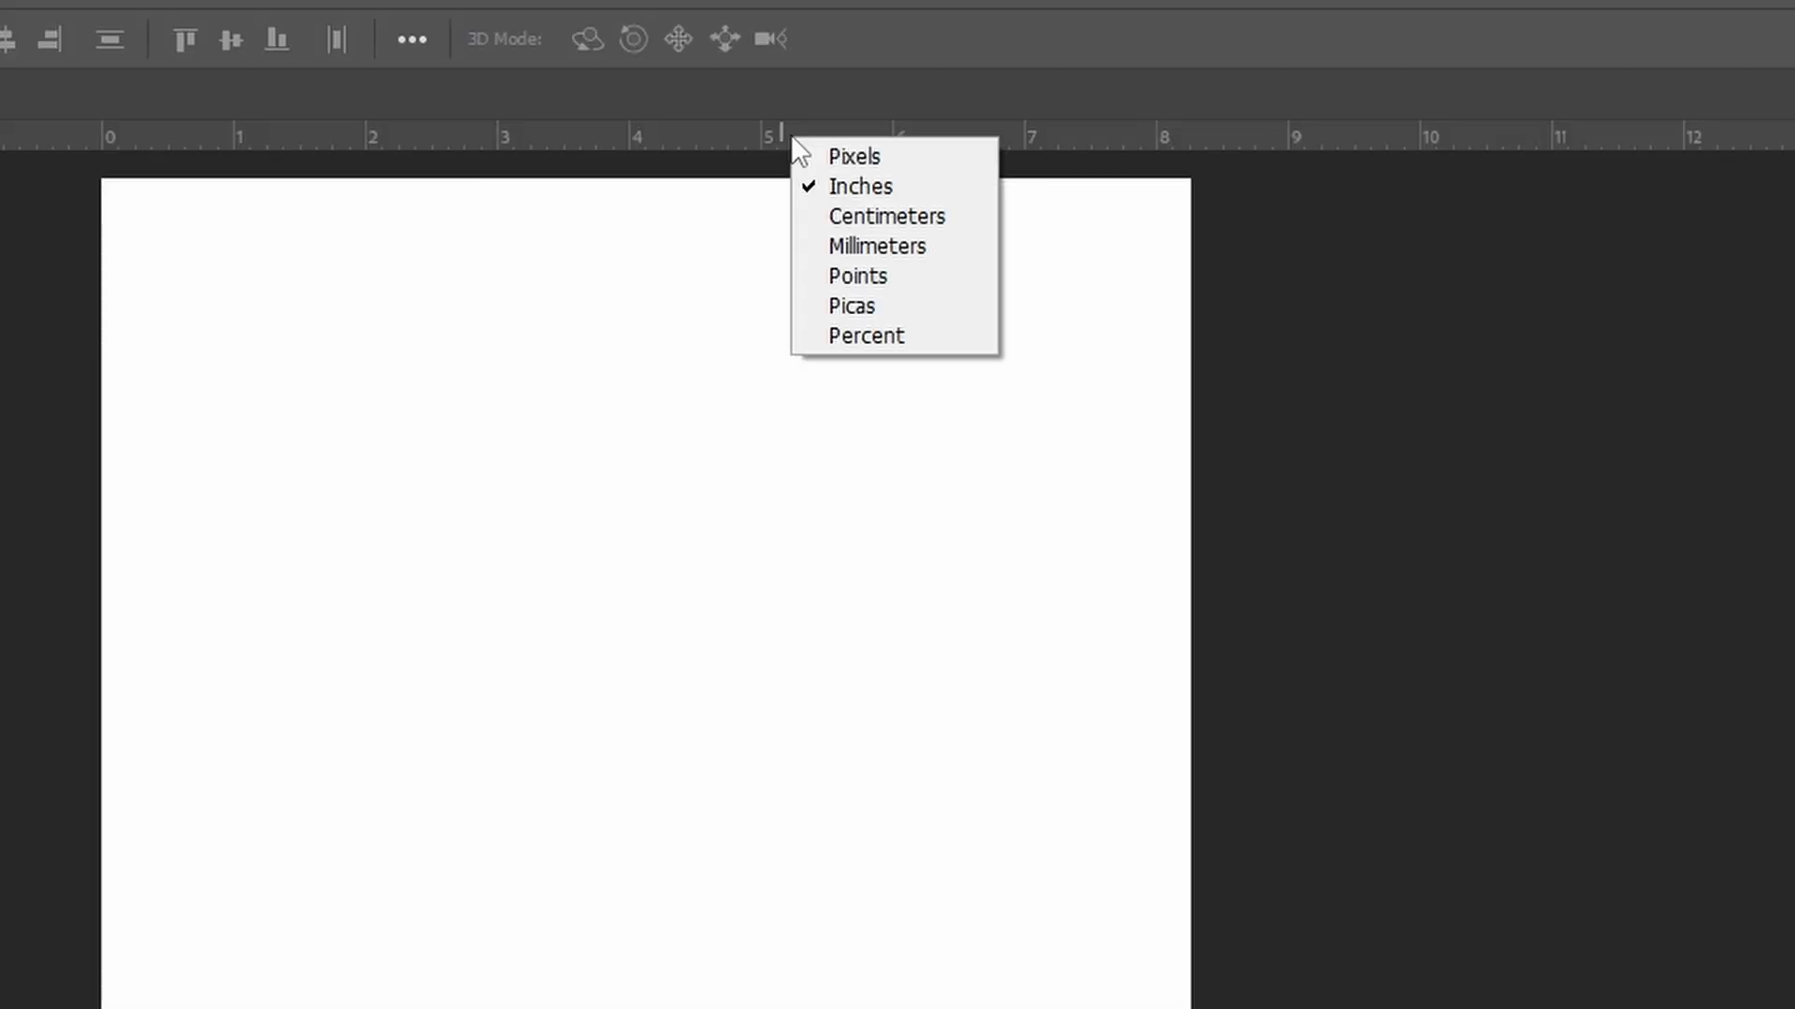
right_click(783, 96)
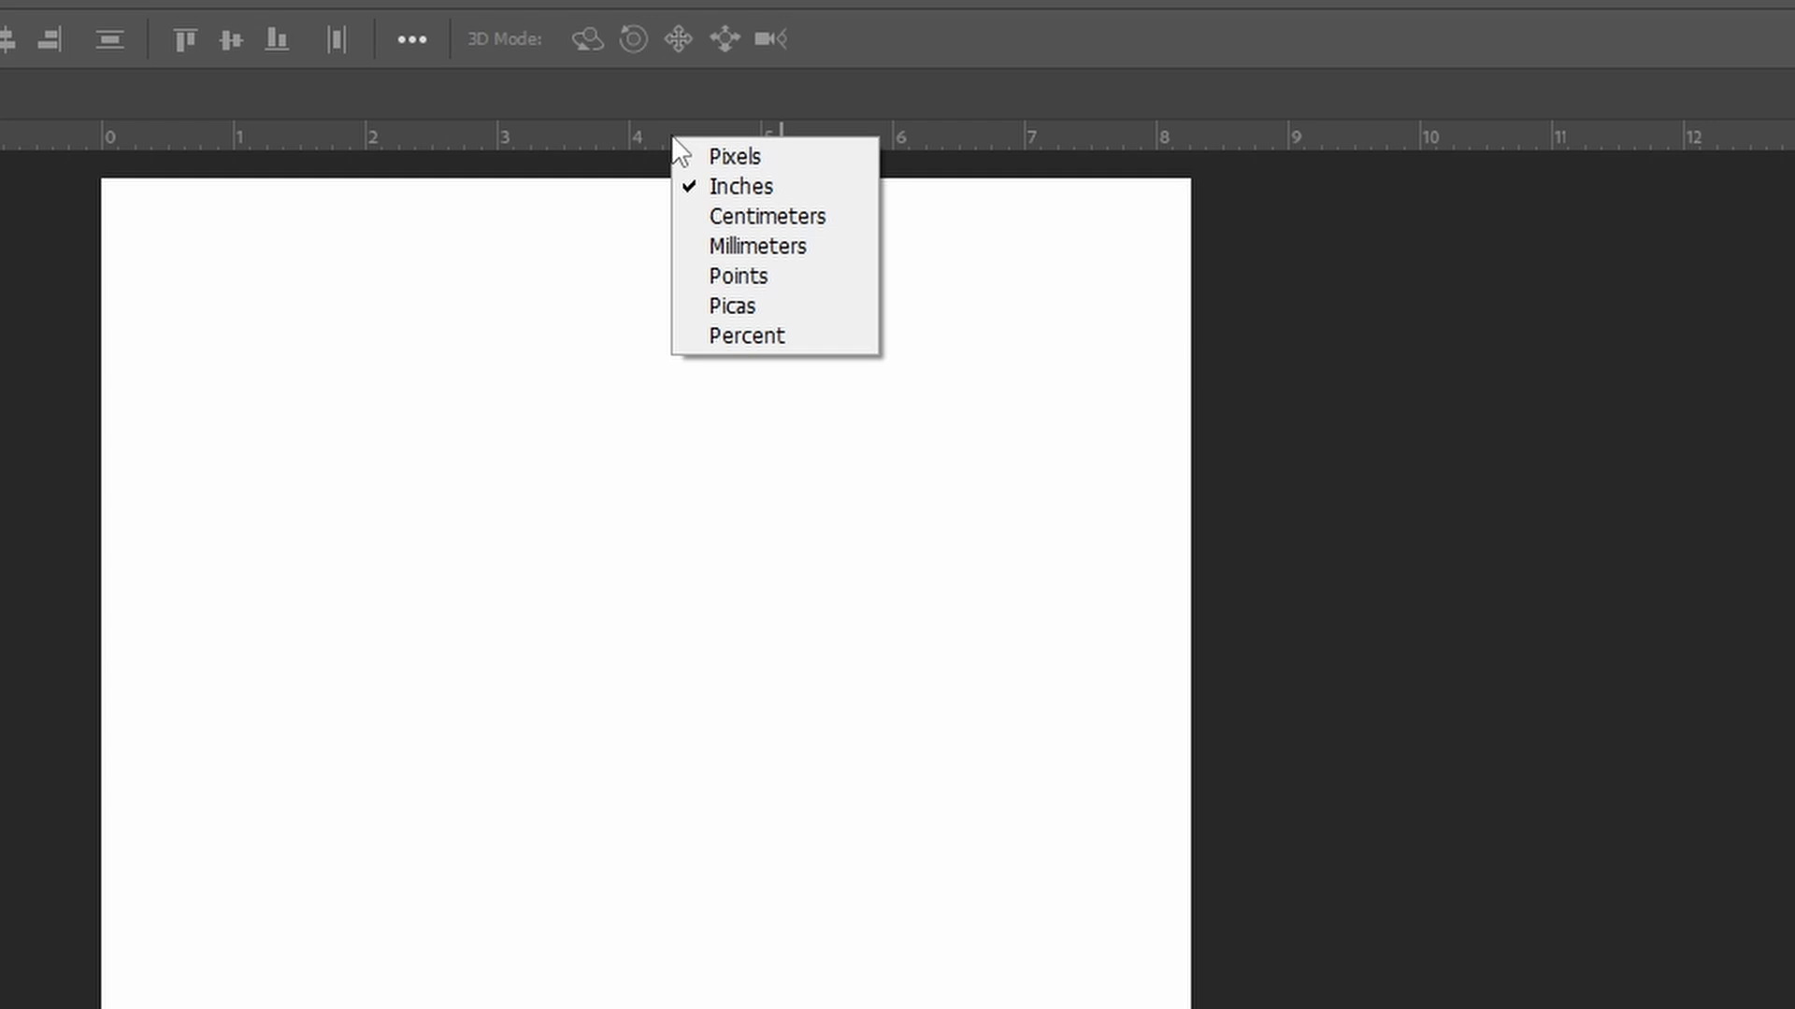
click(779, 190)
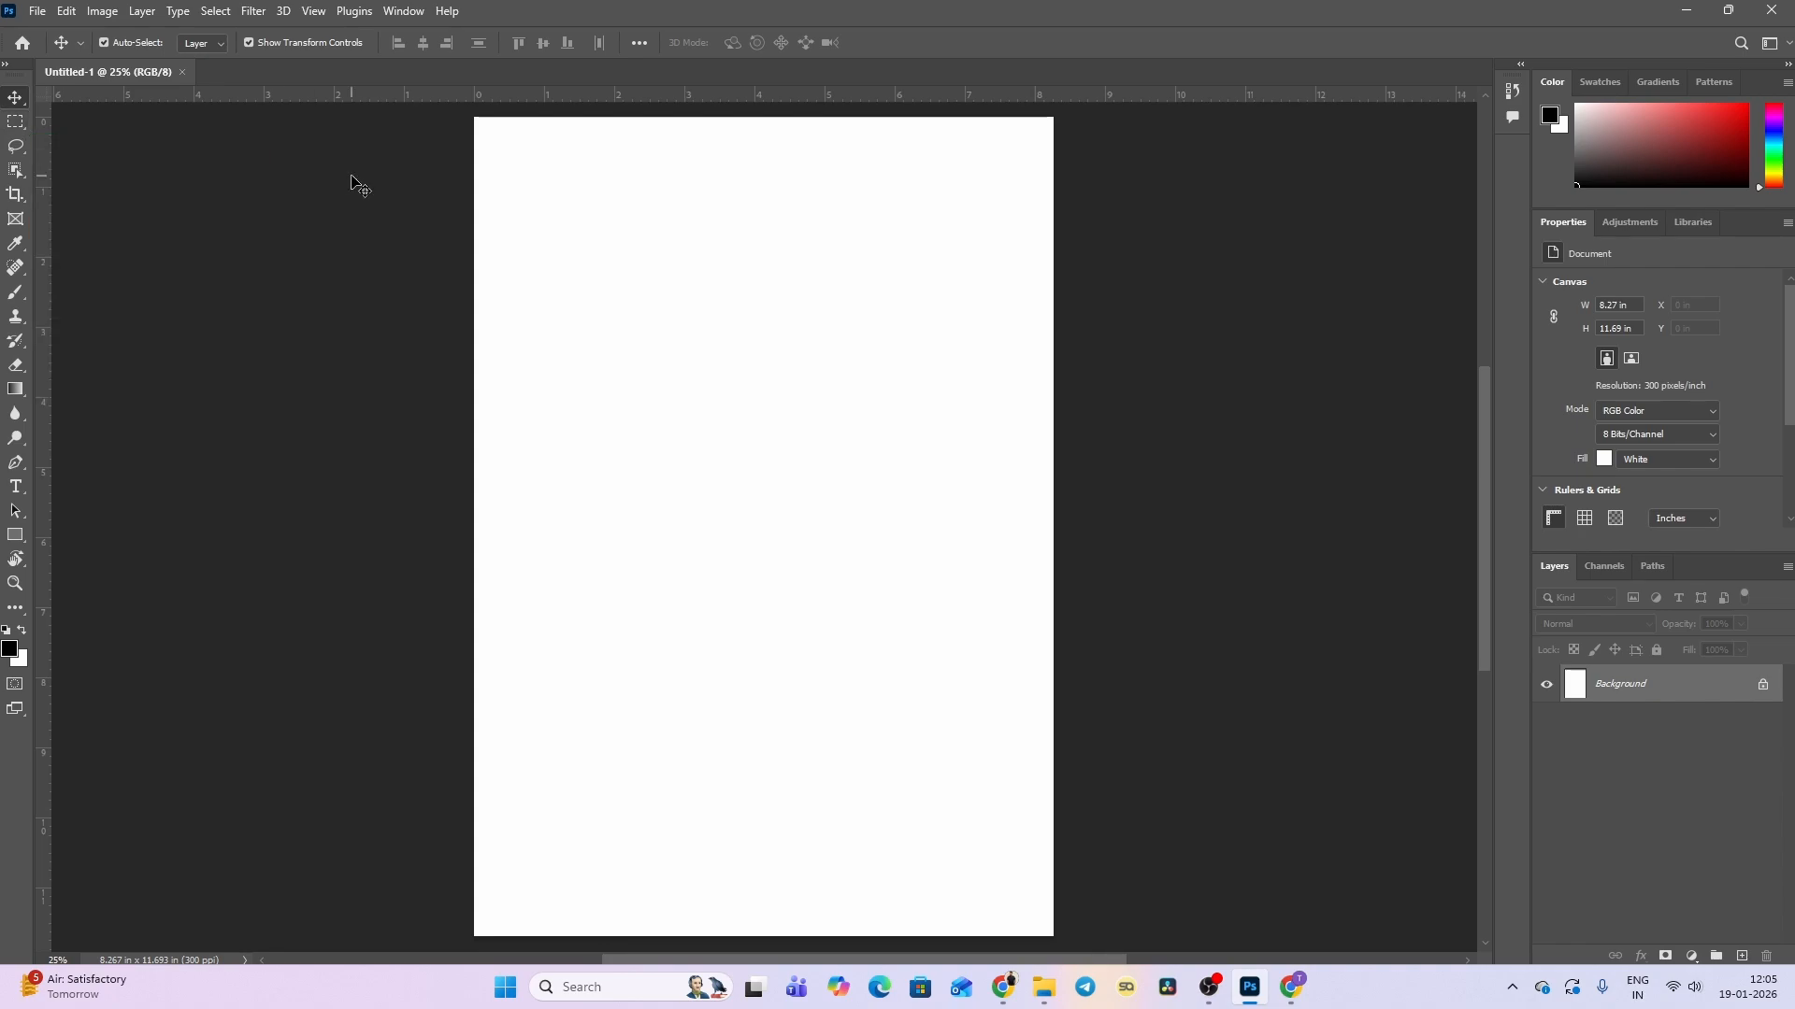
Make a rectangular marquee selection about 4.64 x 3.35 in across the upper half of the page.
key(m)
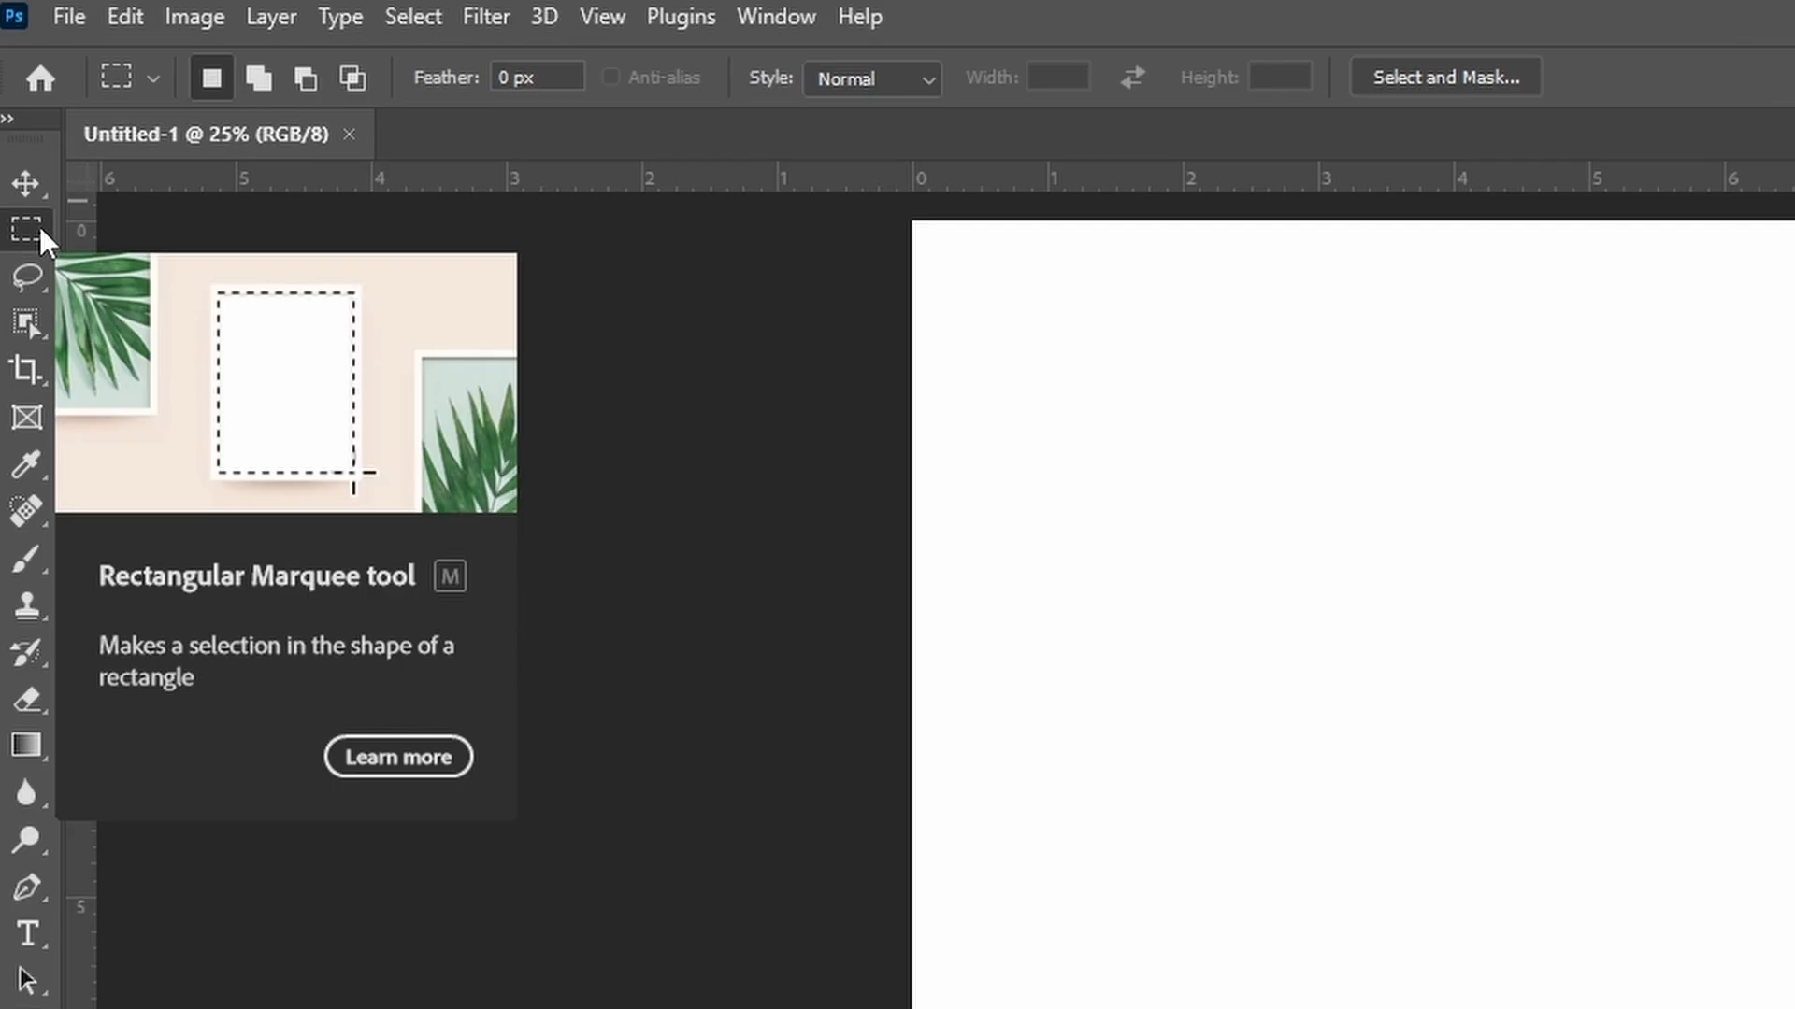
right_click(22, 119)
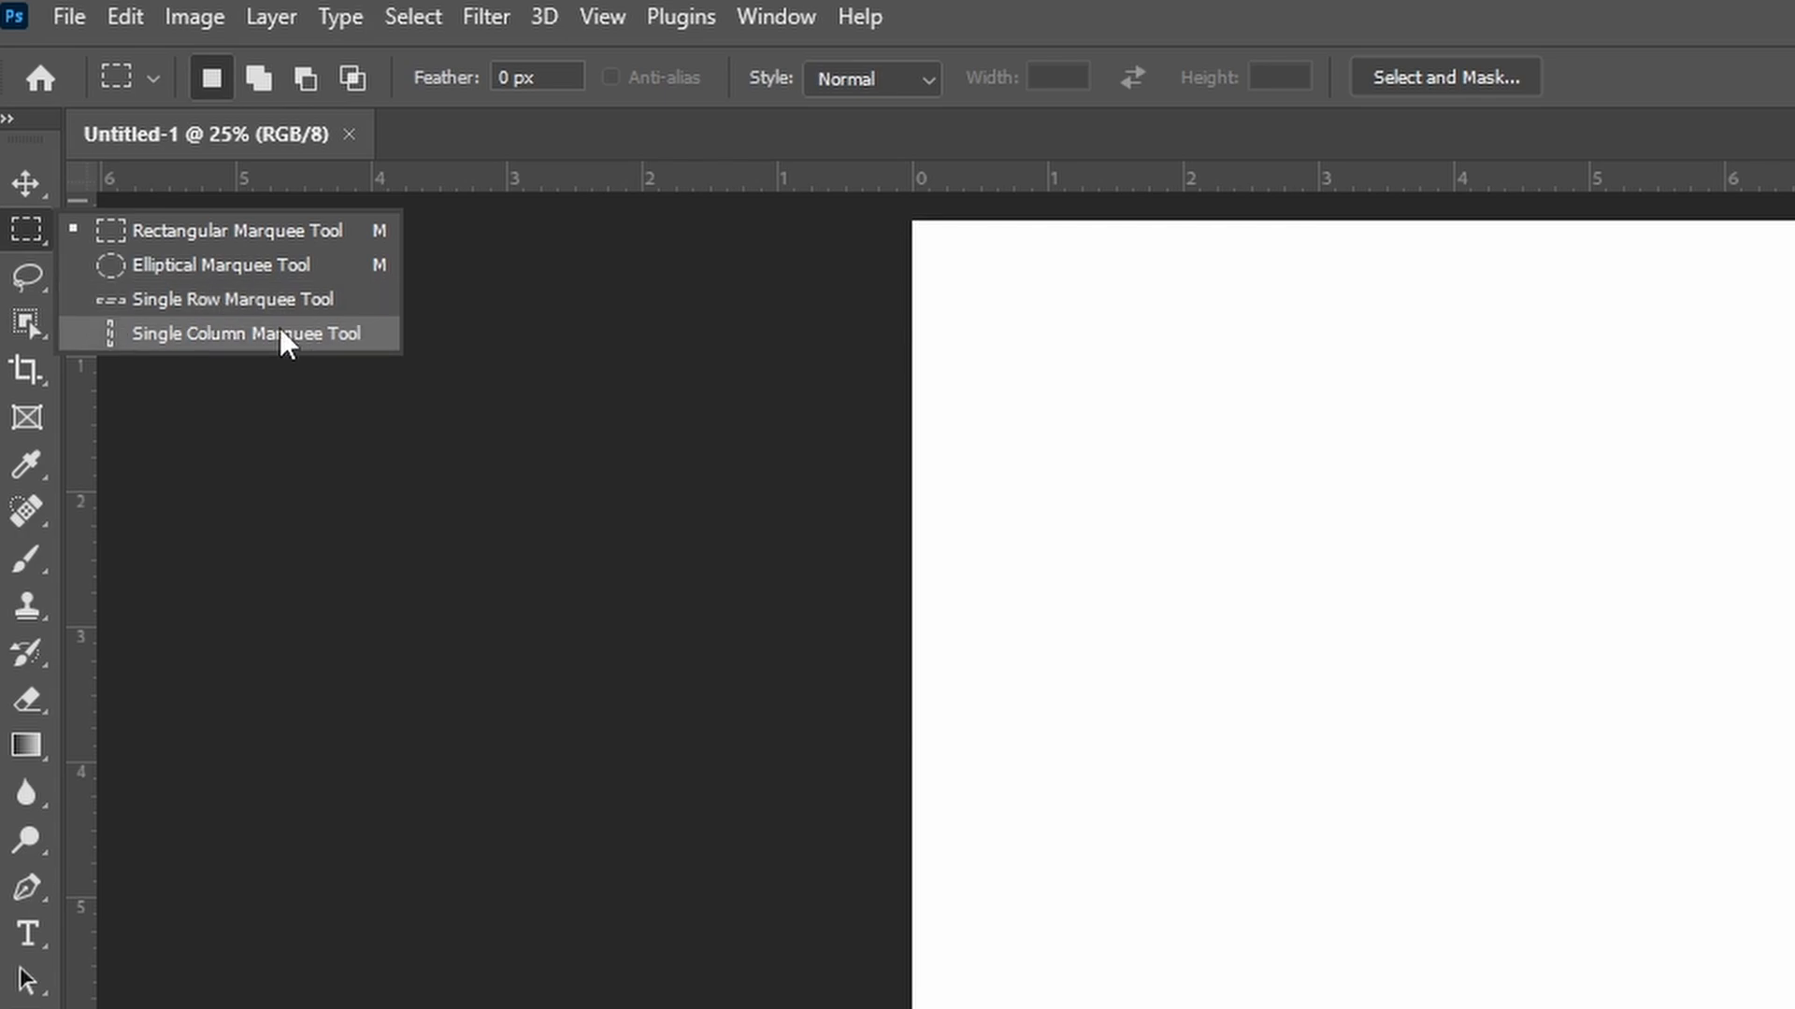
click(243, 230)
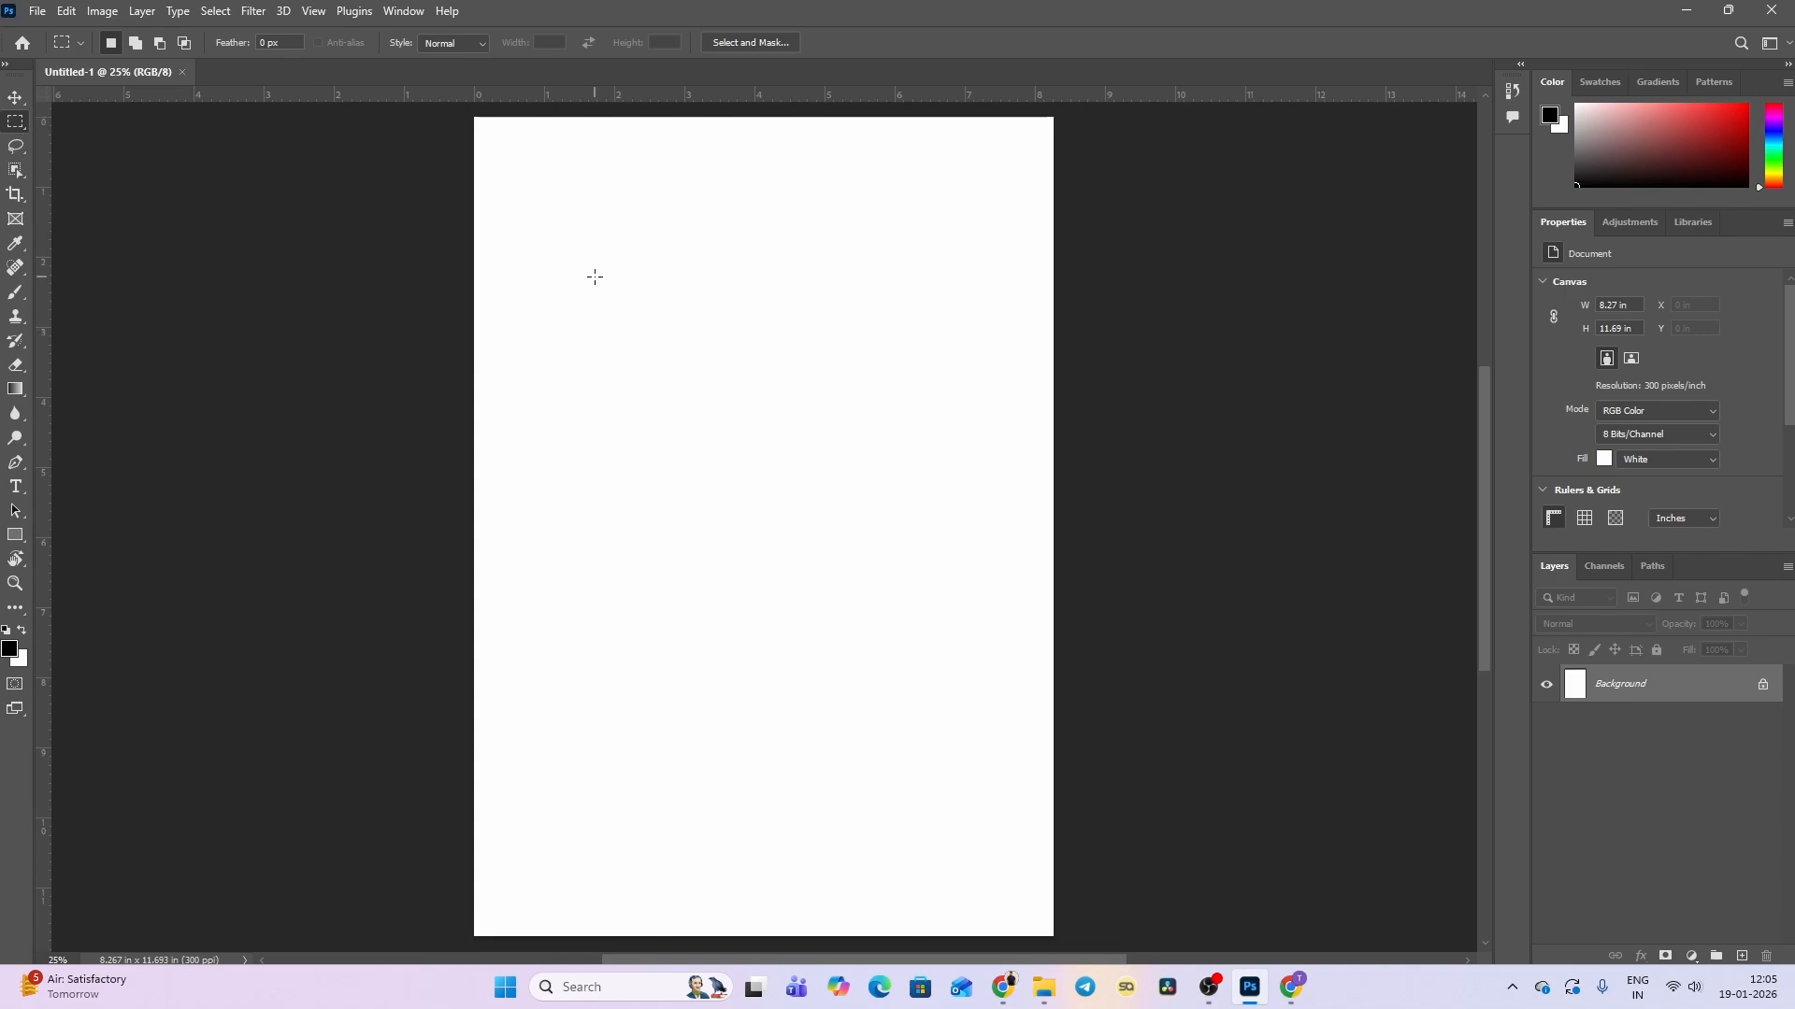
drag(595, 276, 919, 511)
click(866, 225)
Add a new layer named Layer 1 in Normal mode at 100% opacity, keeping the selection active.
key(ctrl+shift+n)
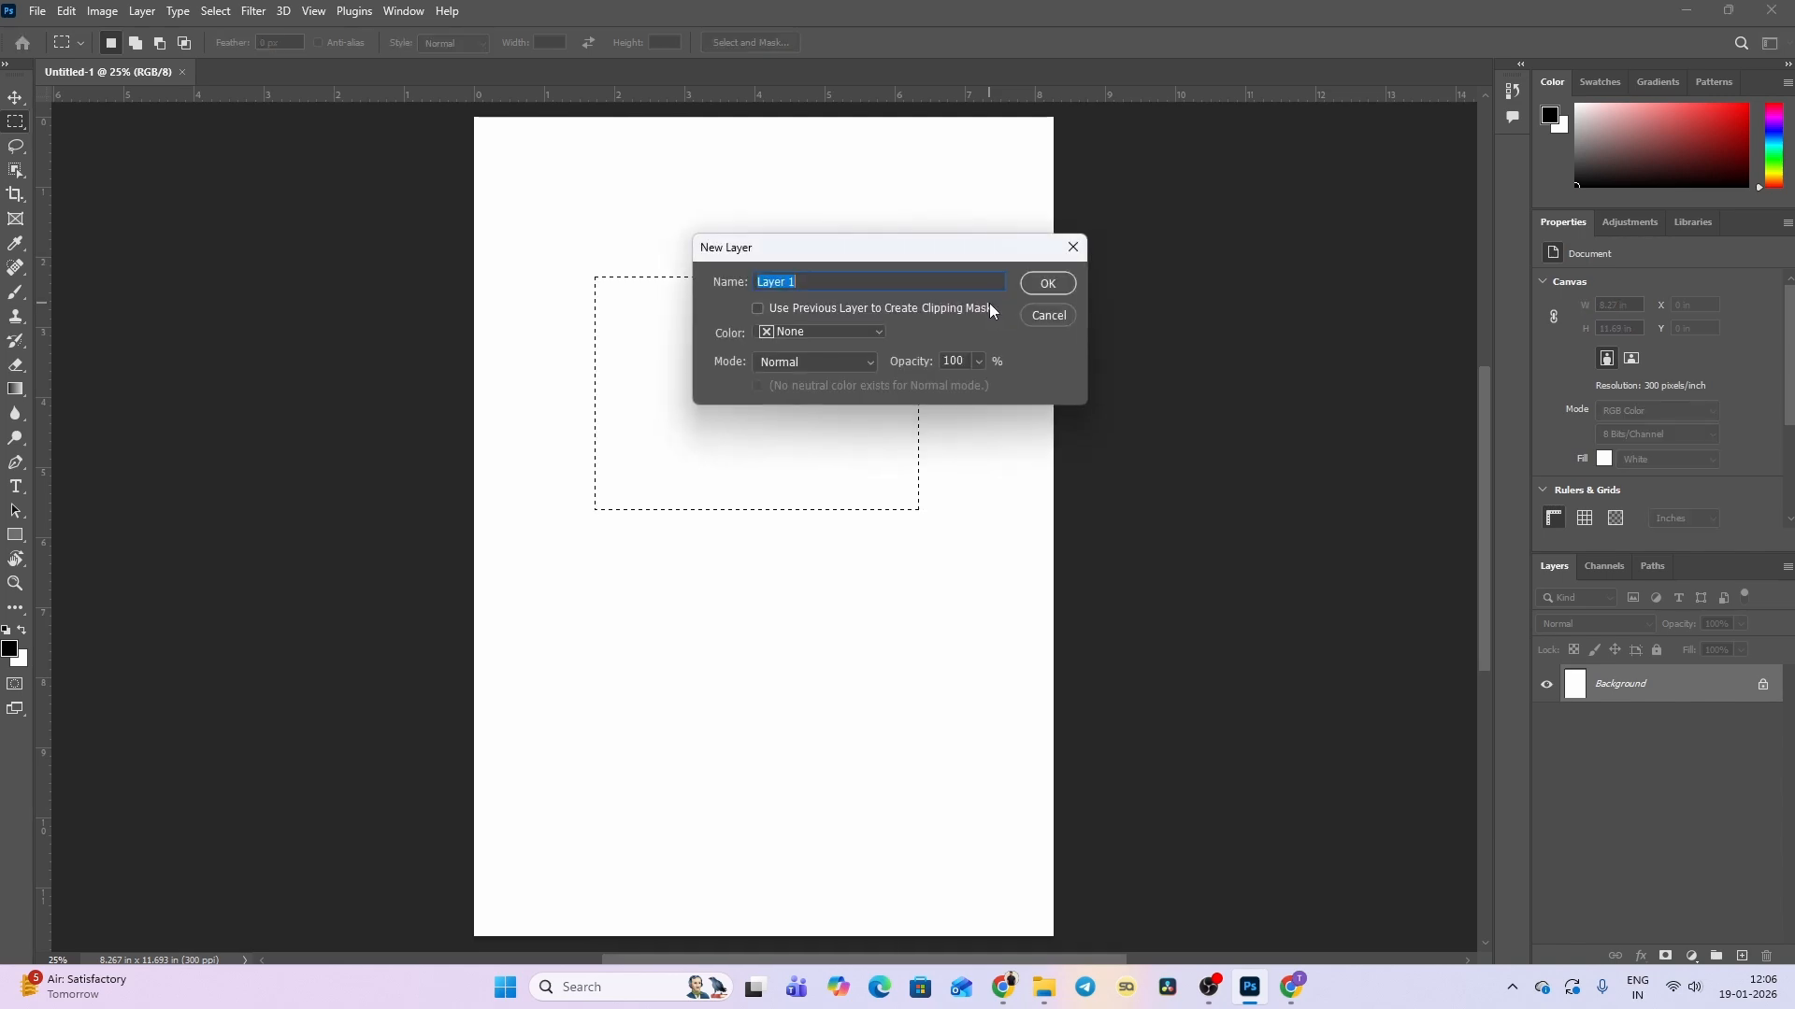
drag(914, 249, 1227, 212)
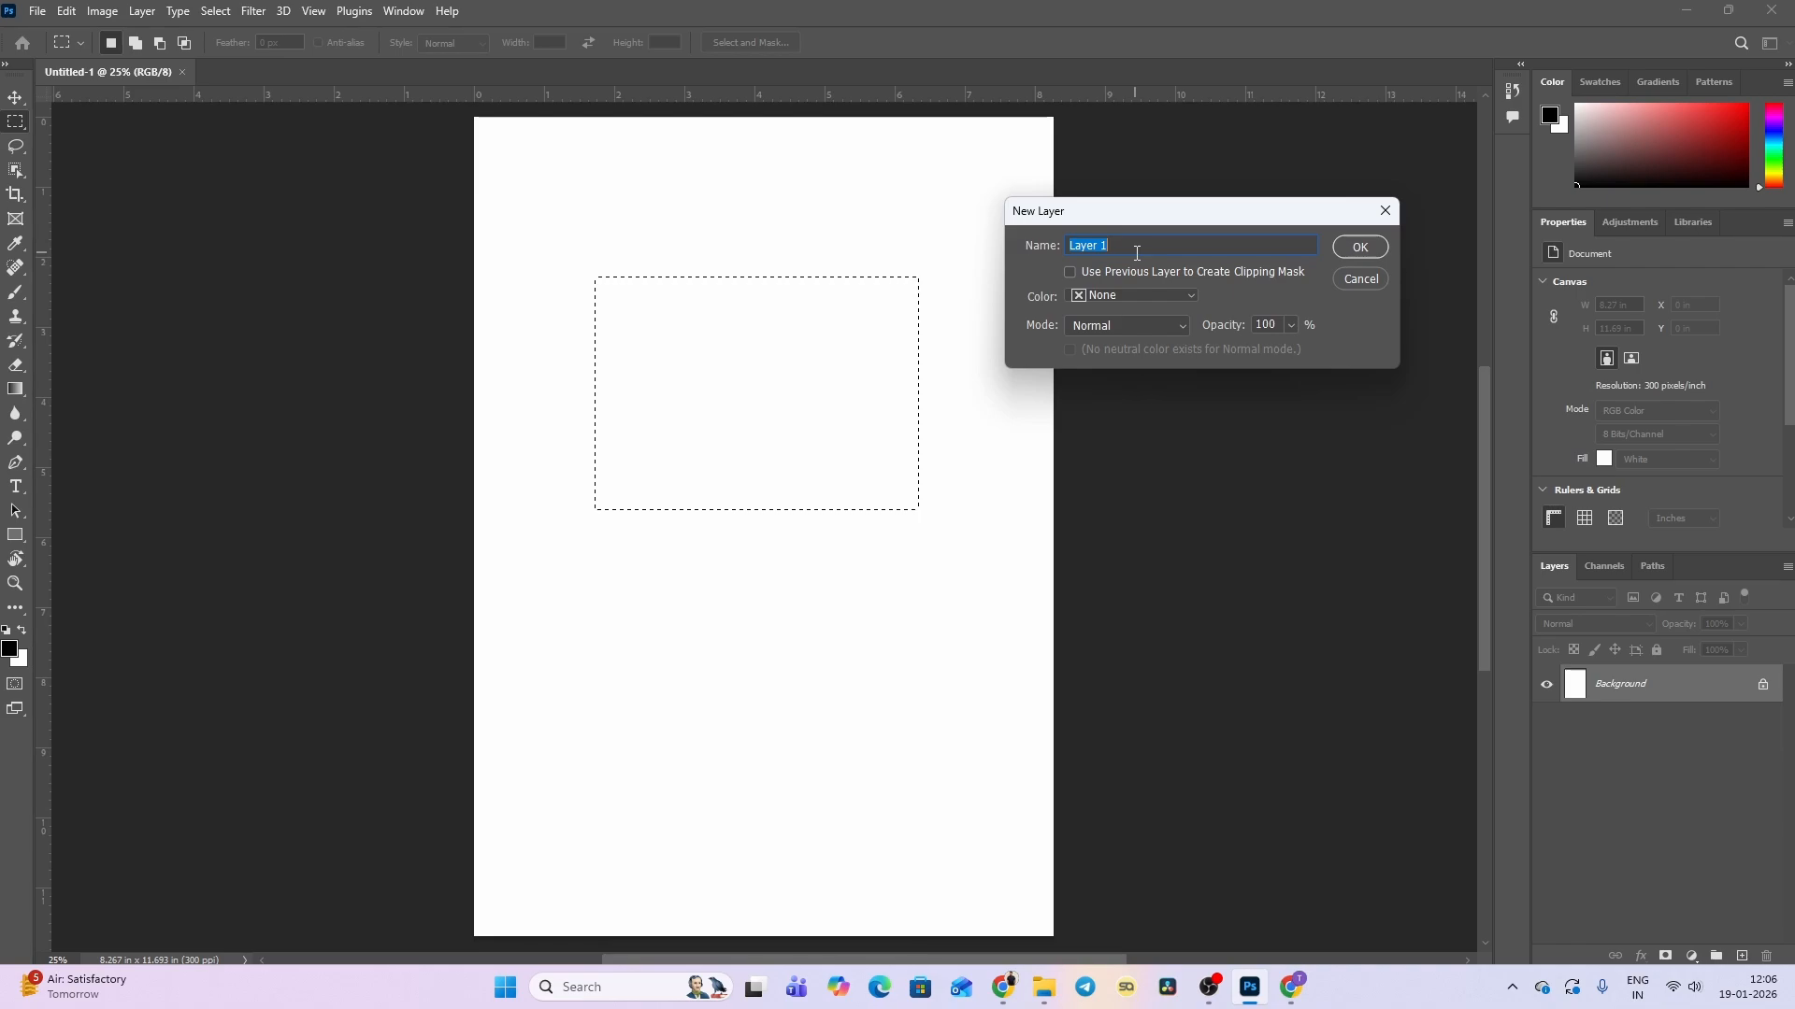
key(Return)
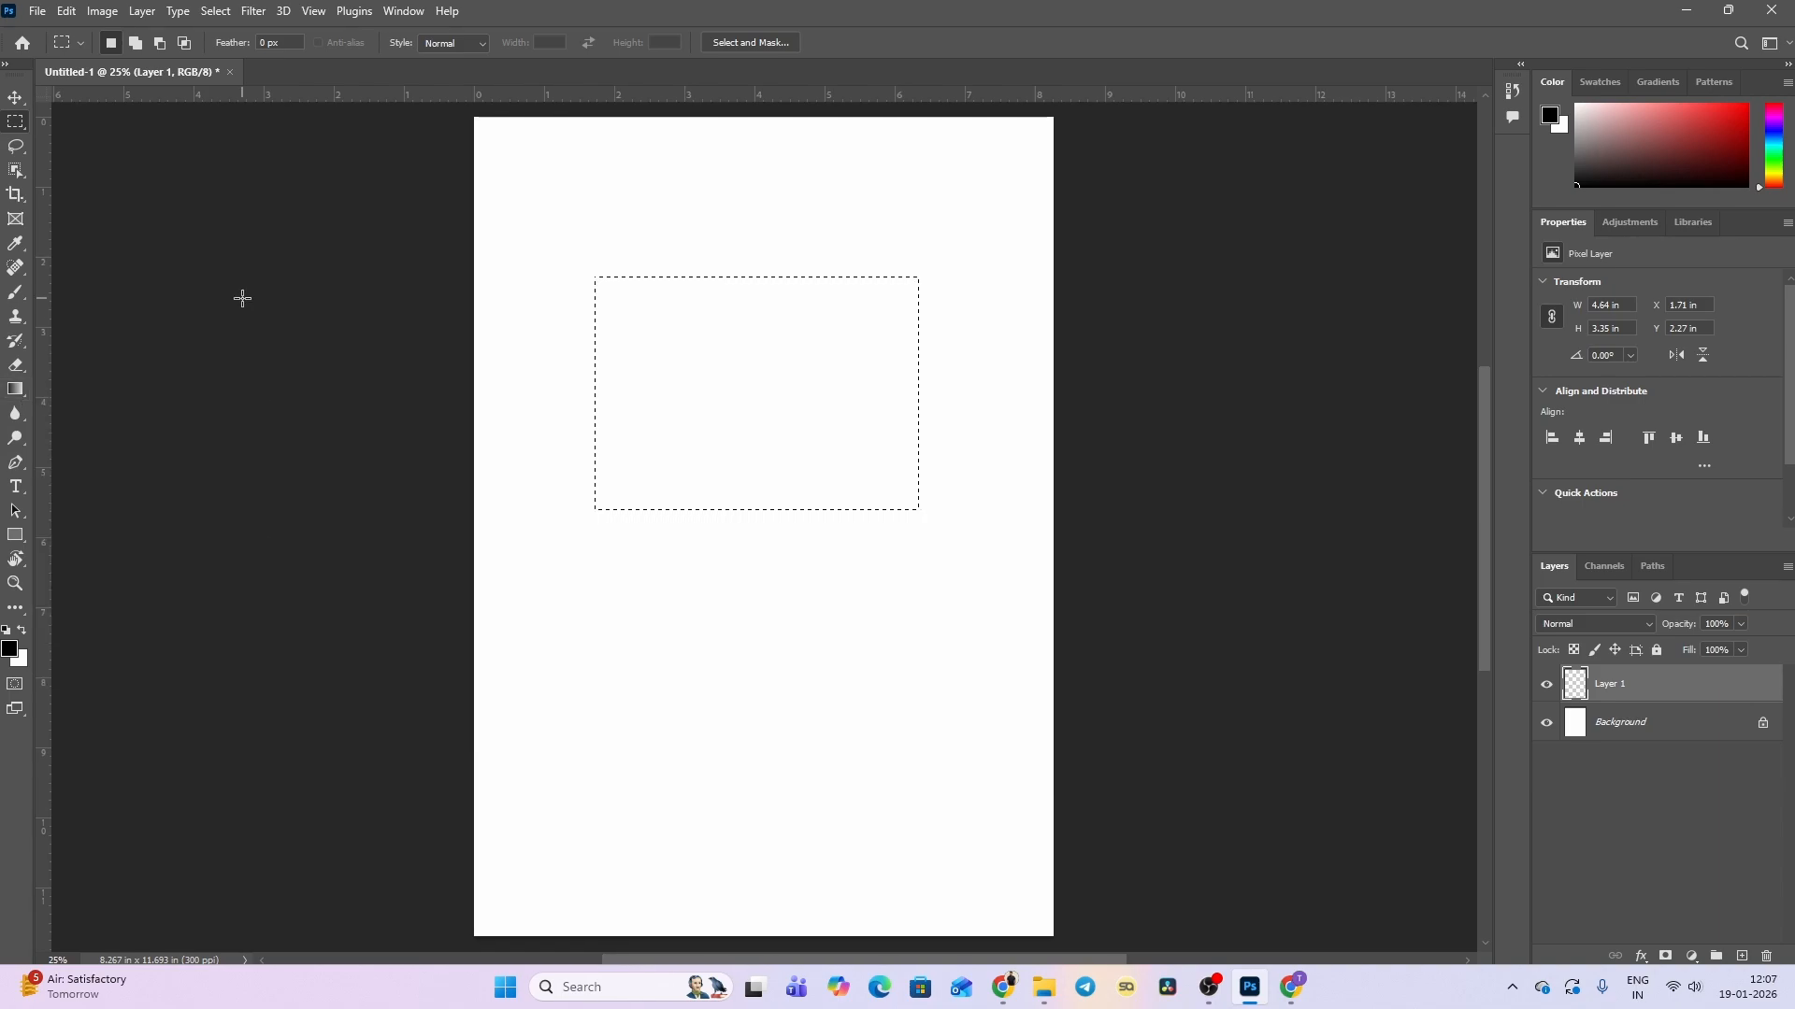
Choose the Paint Bucket tool and set the foreground colour to red #e9000b.
key(g)
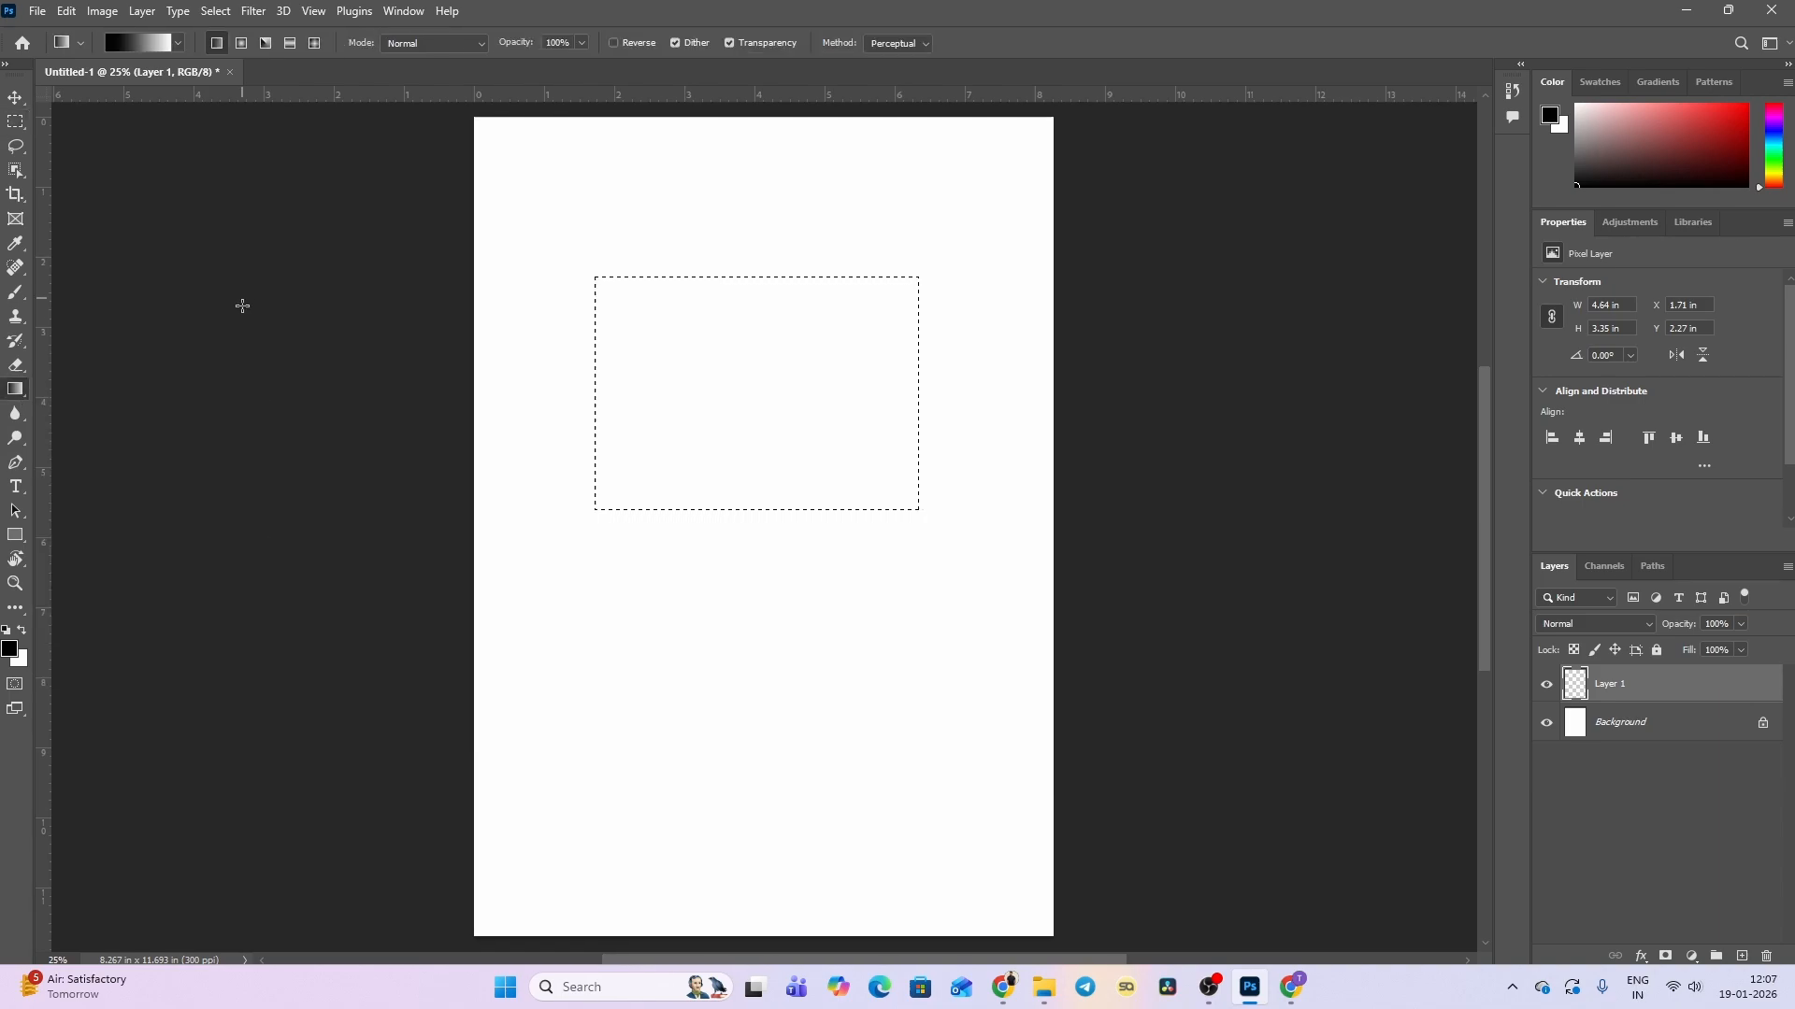
right_click(13, 394)
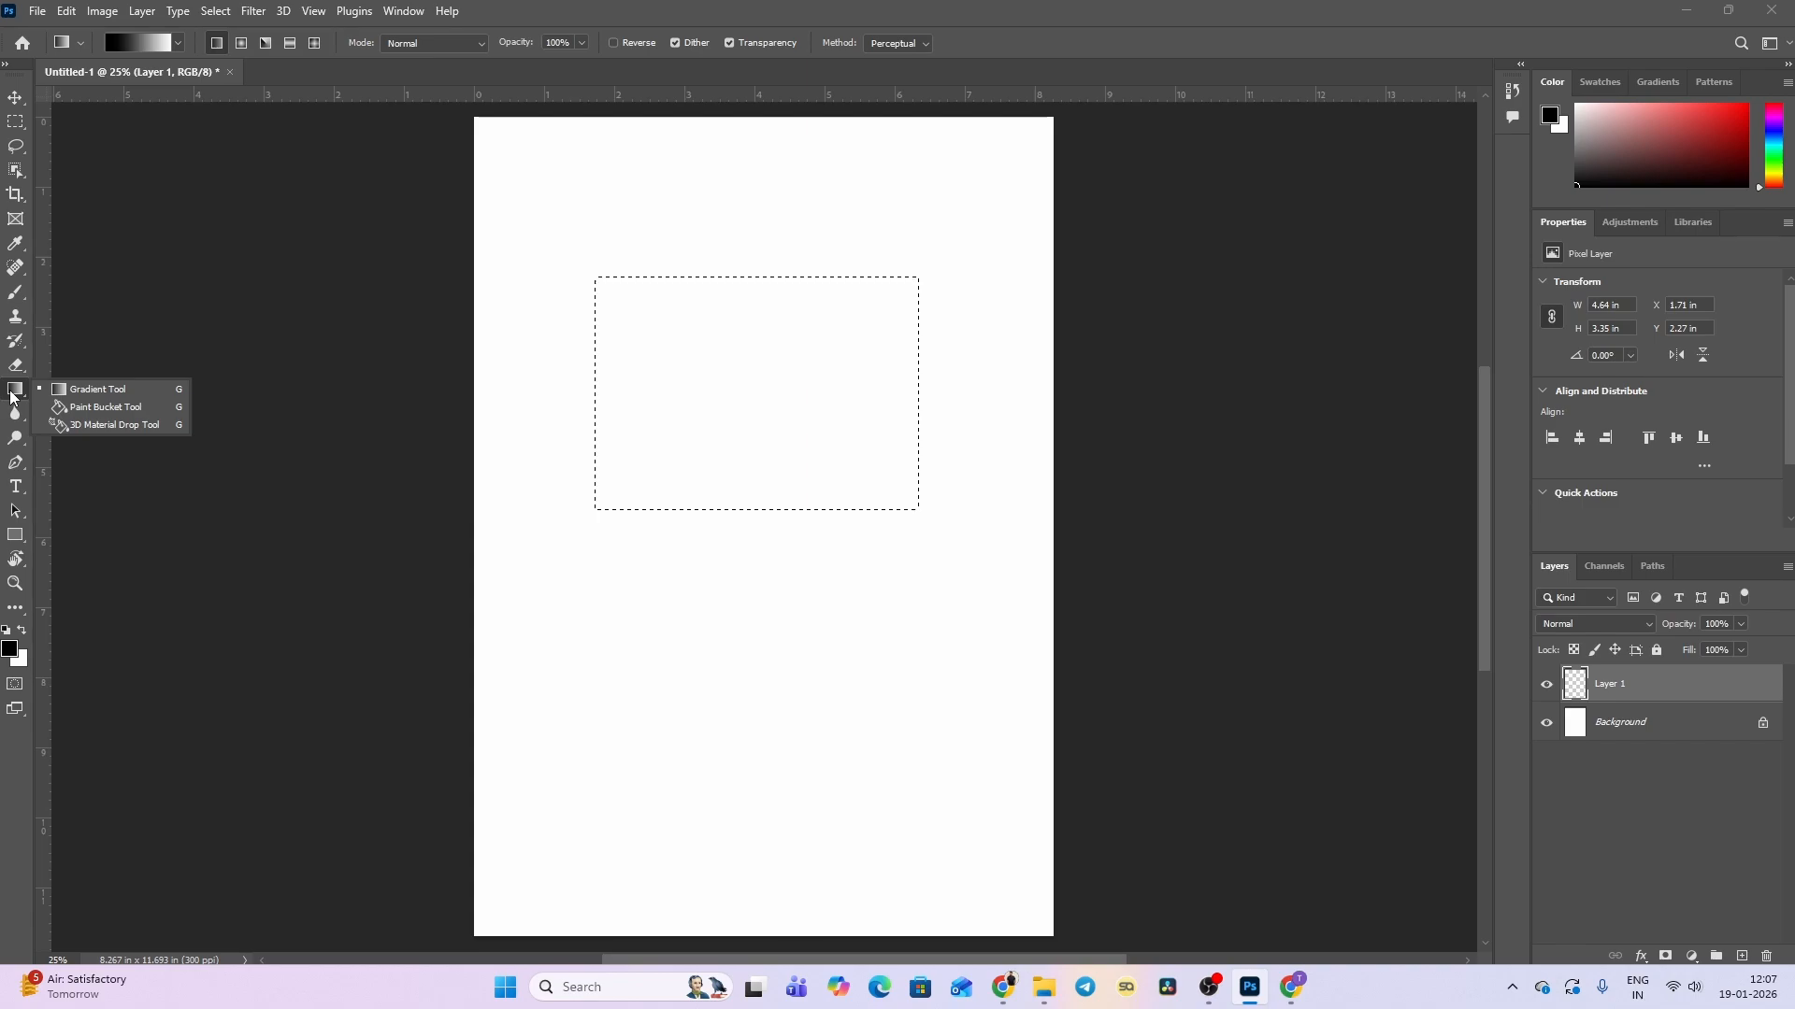
click(97, 412)
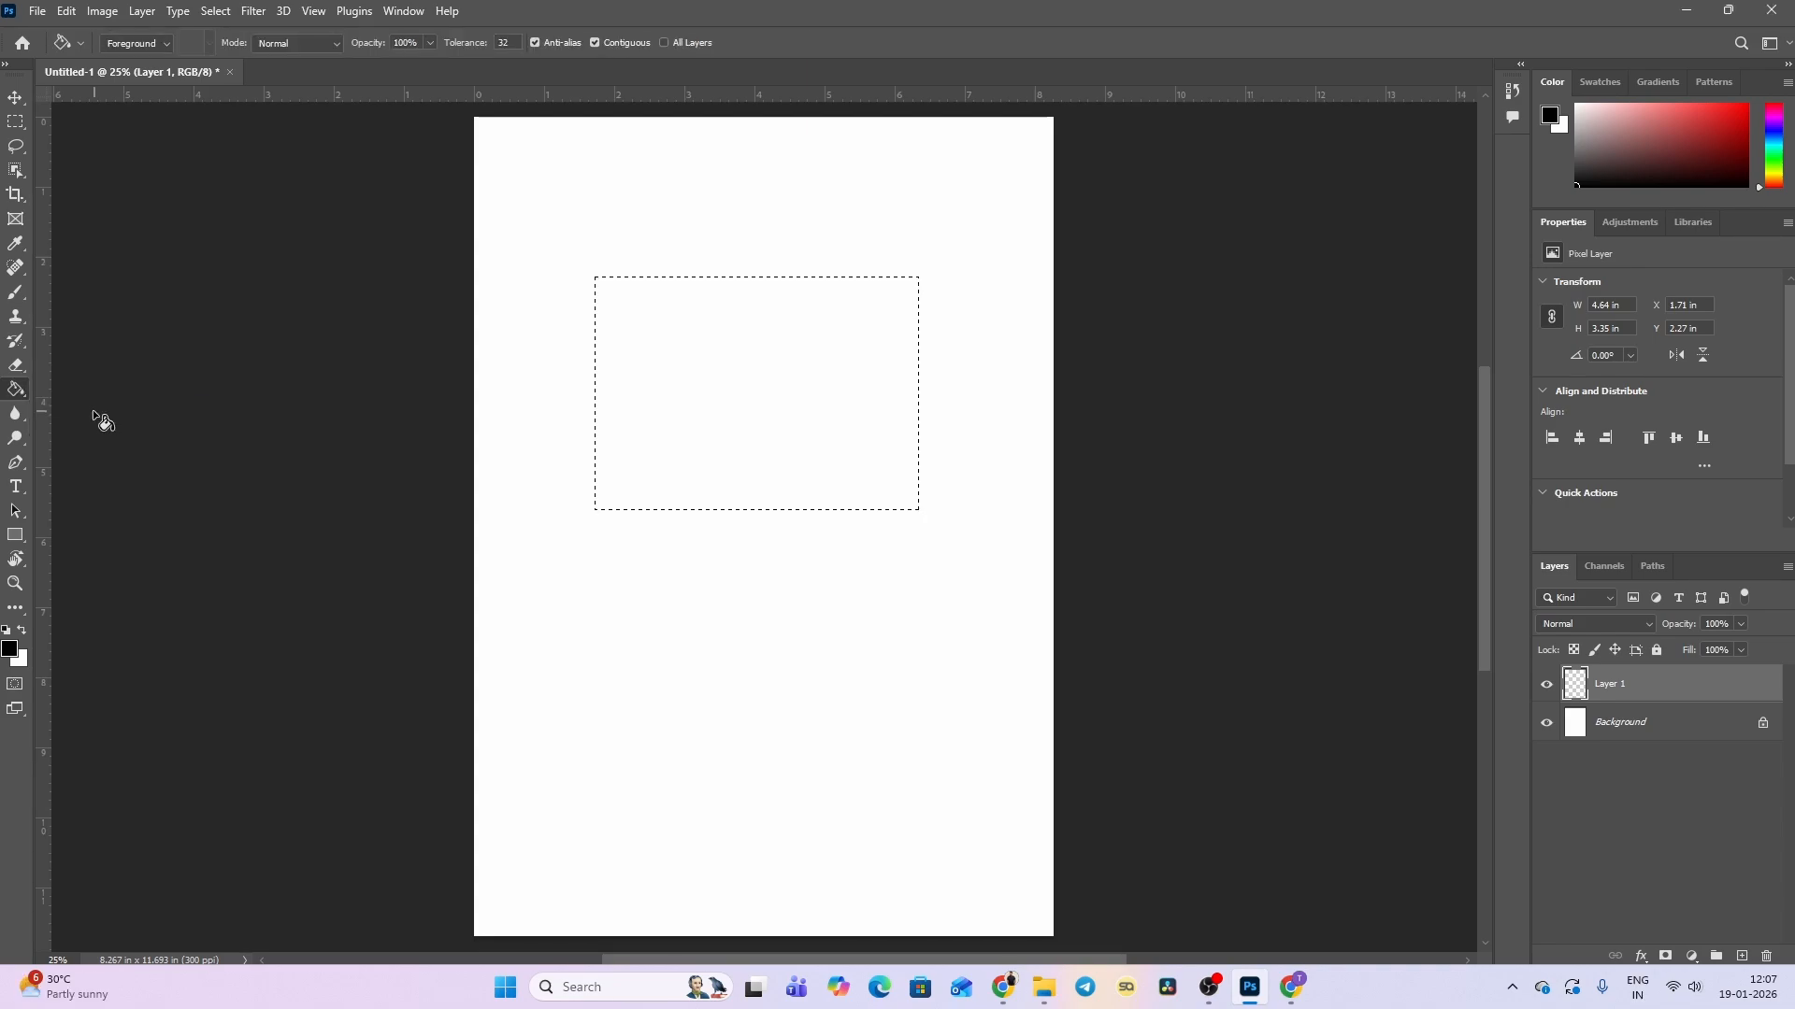
right_click(9, 393)
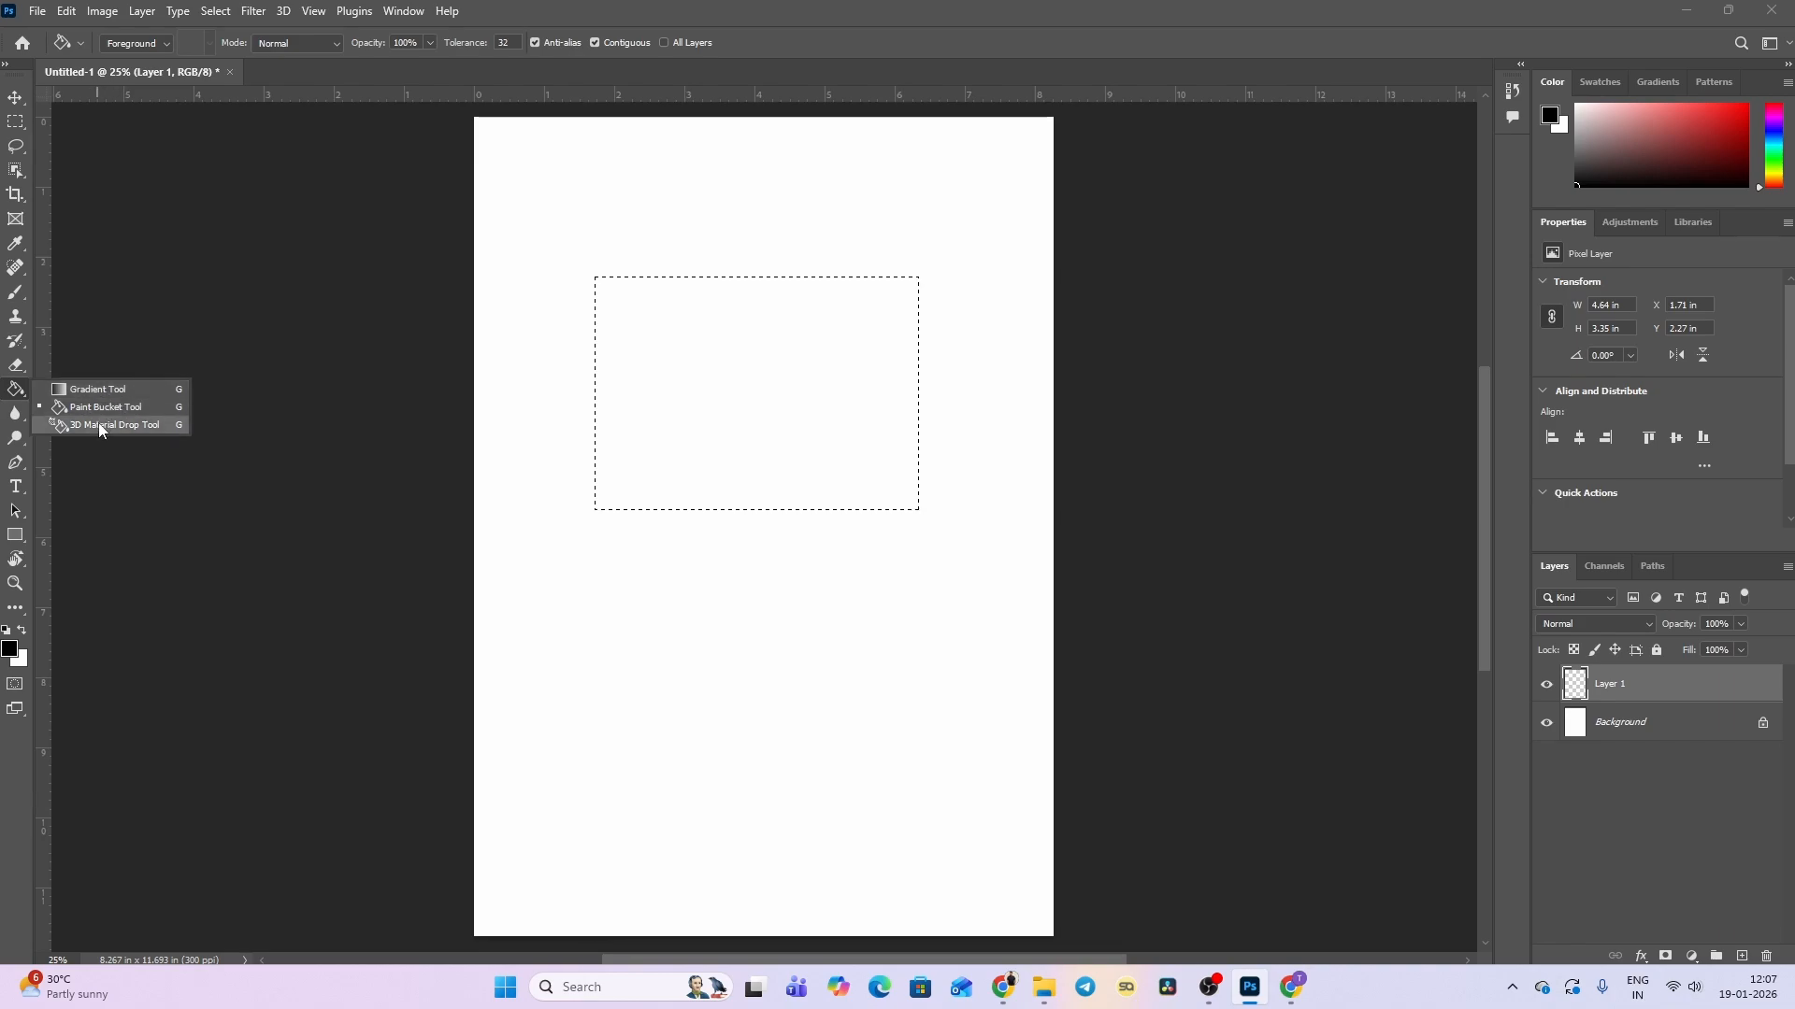
click(97, 408)
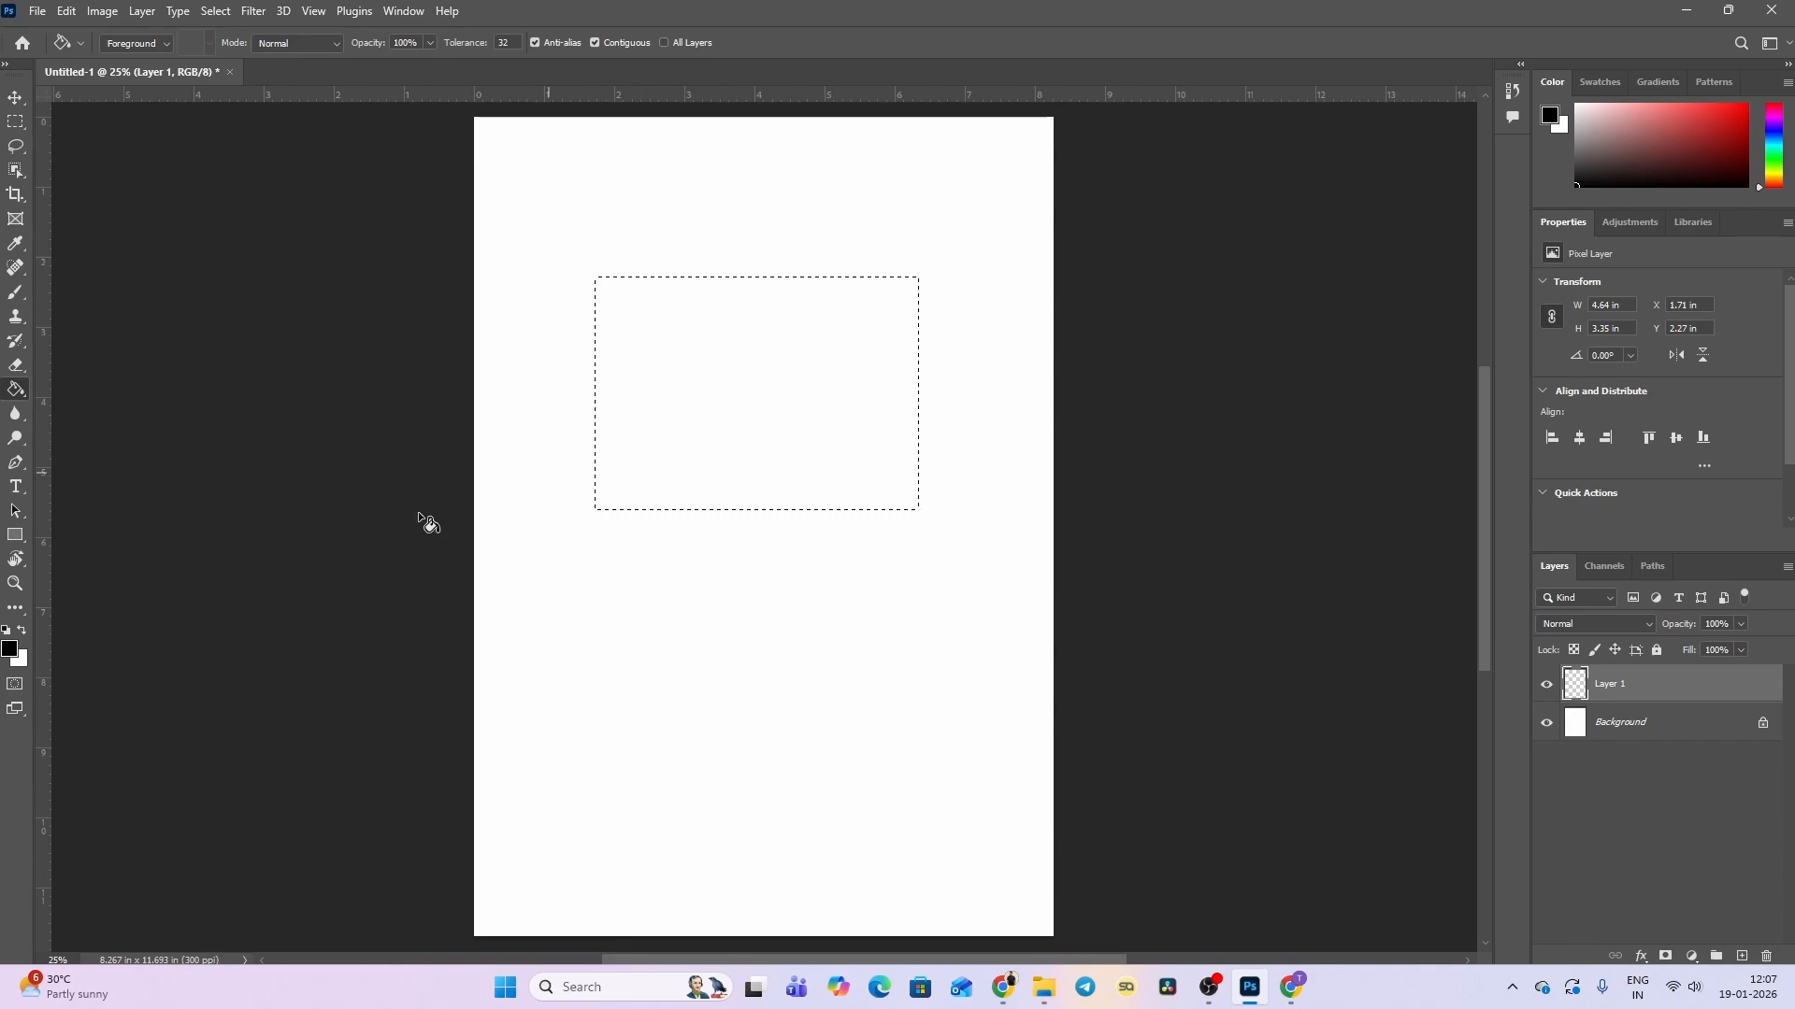
click(9, 650)
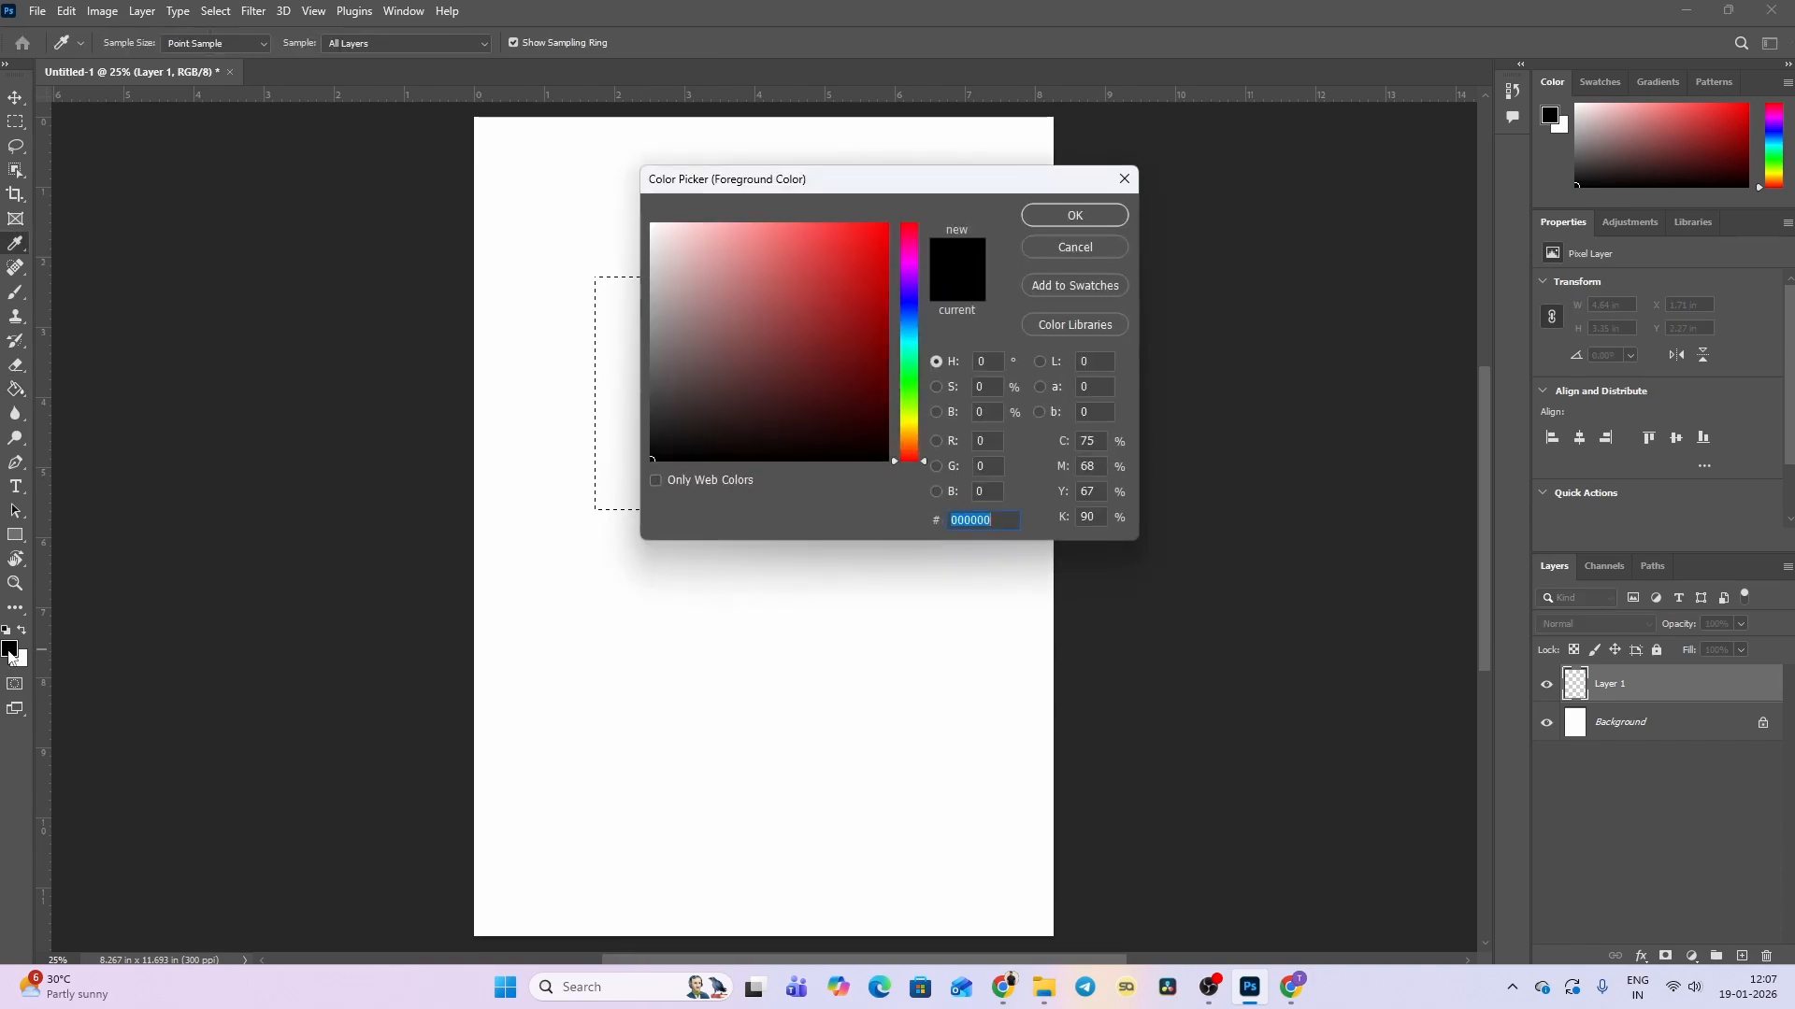
drag(923, 178, 826, 193)
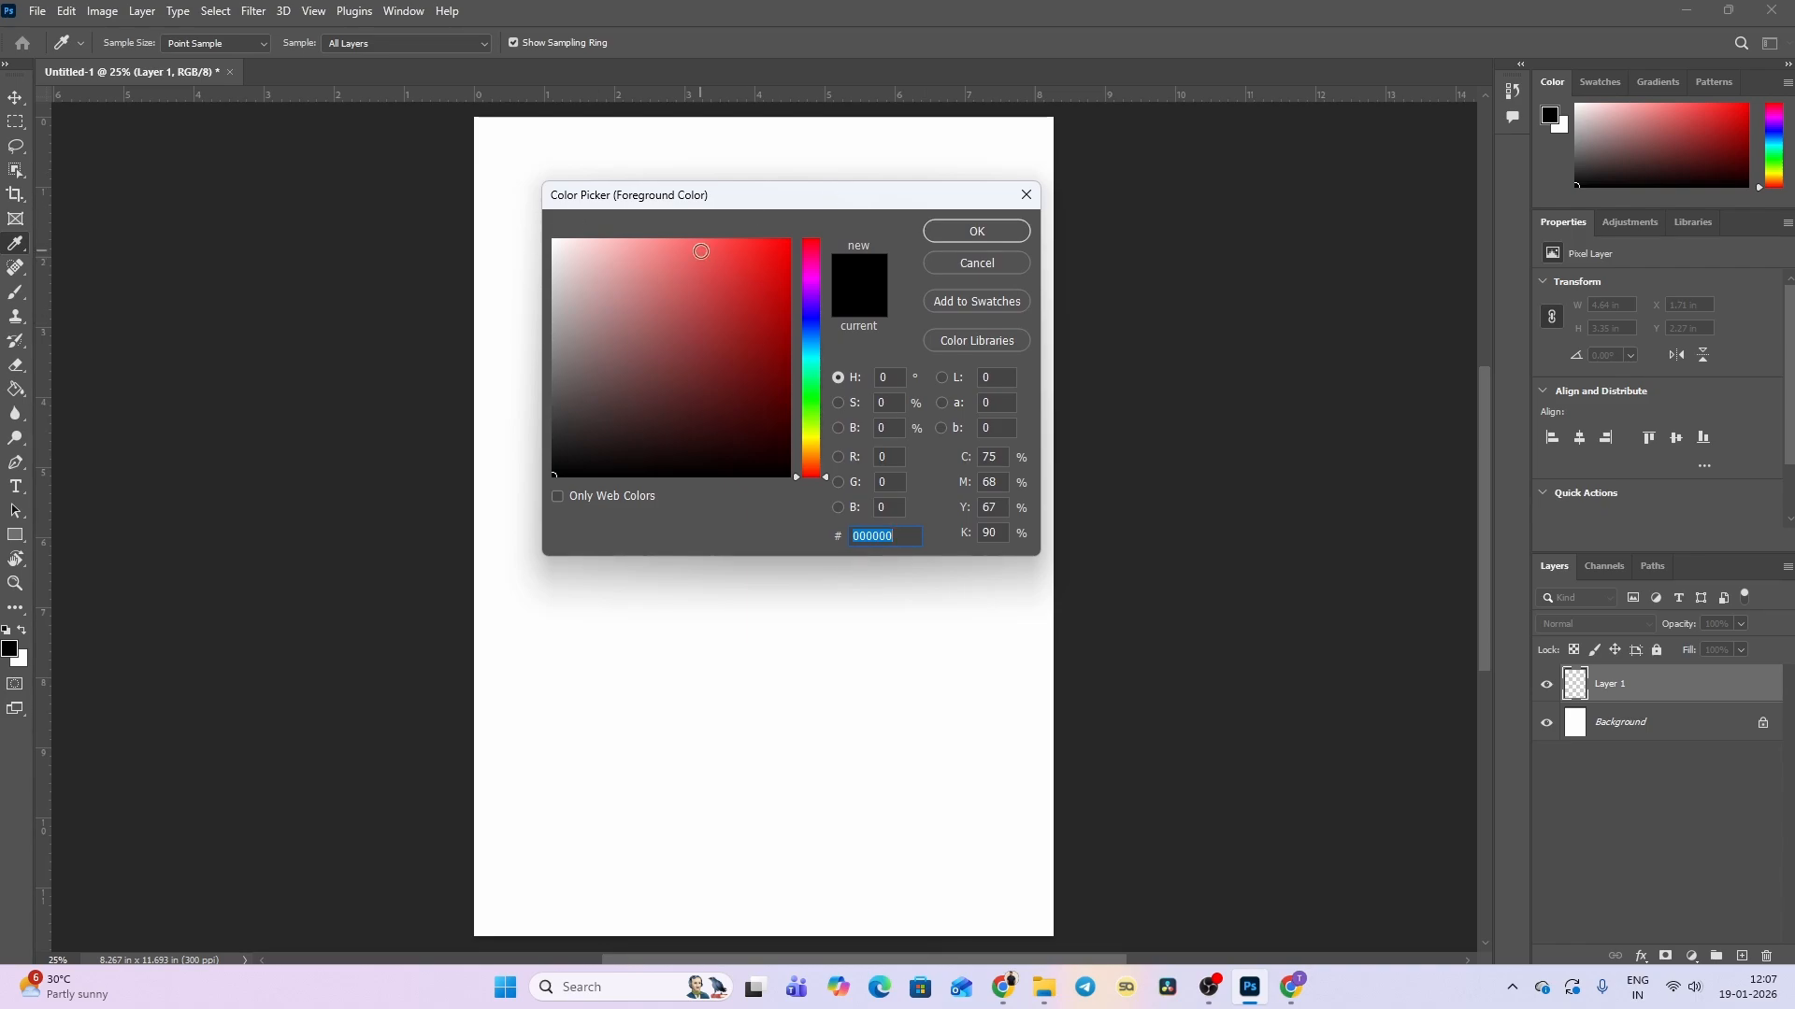
drag(815, 286, 810, 243)
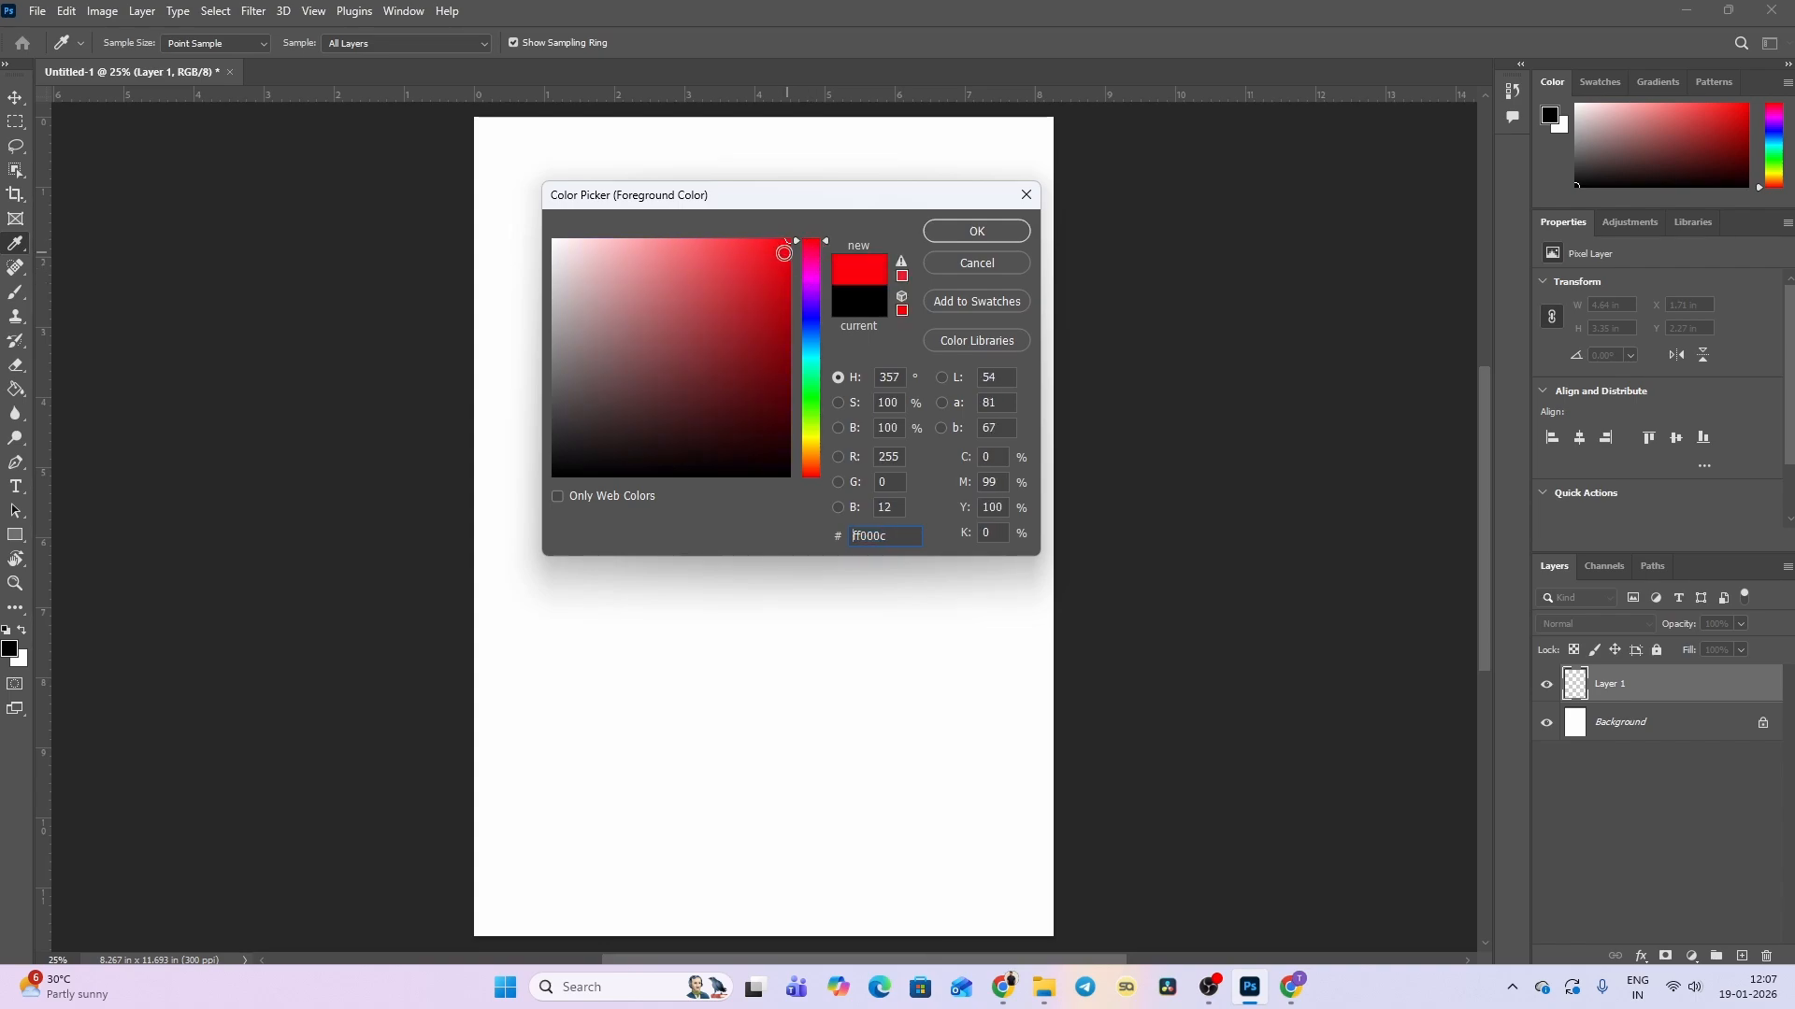
drag(784, 252, 801, 260)
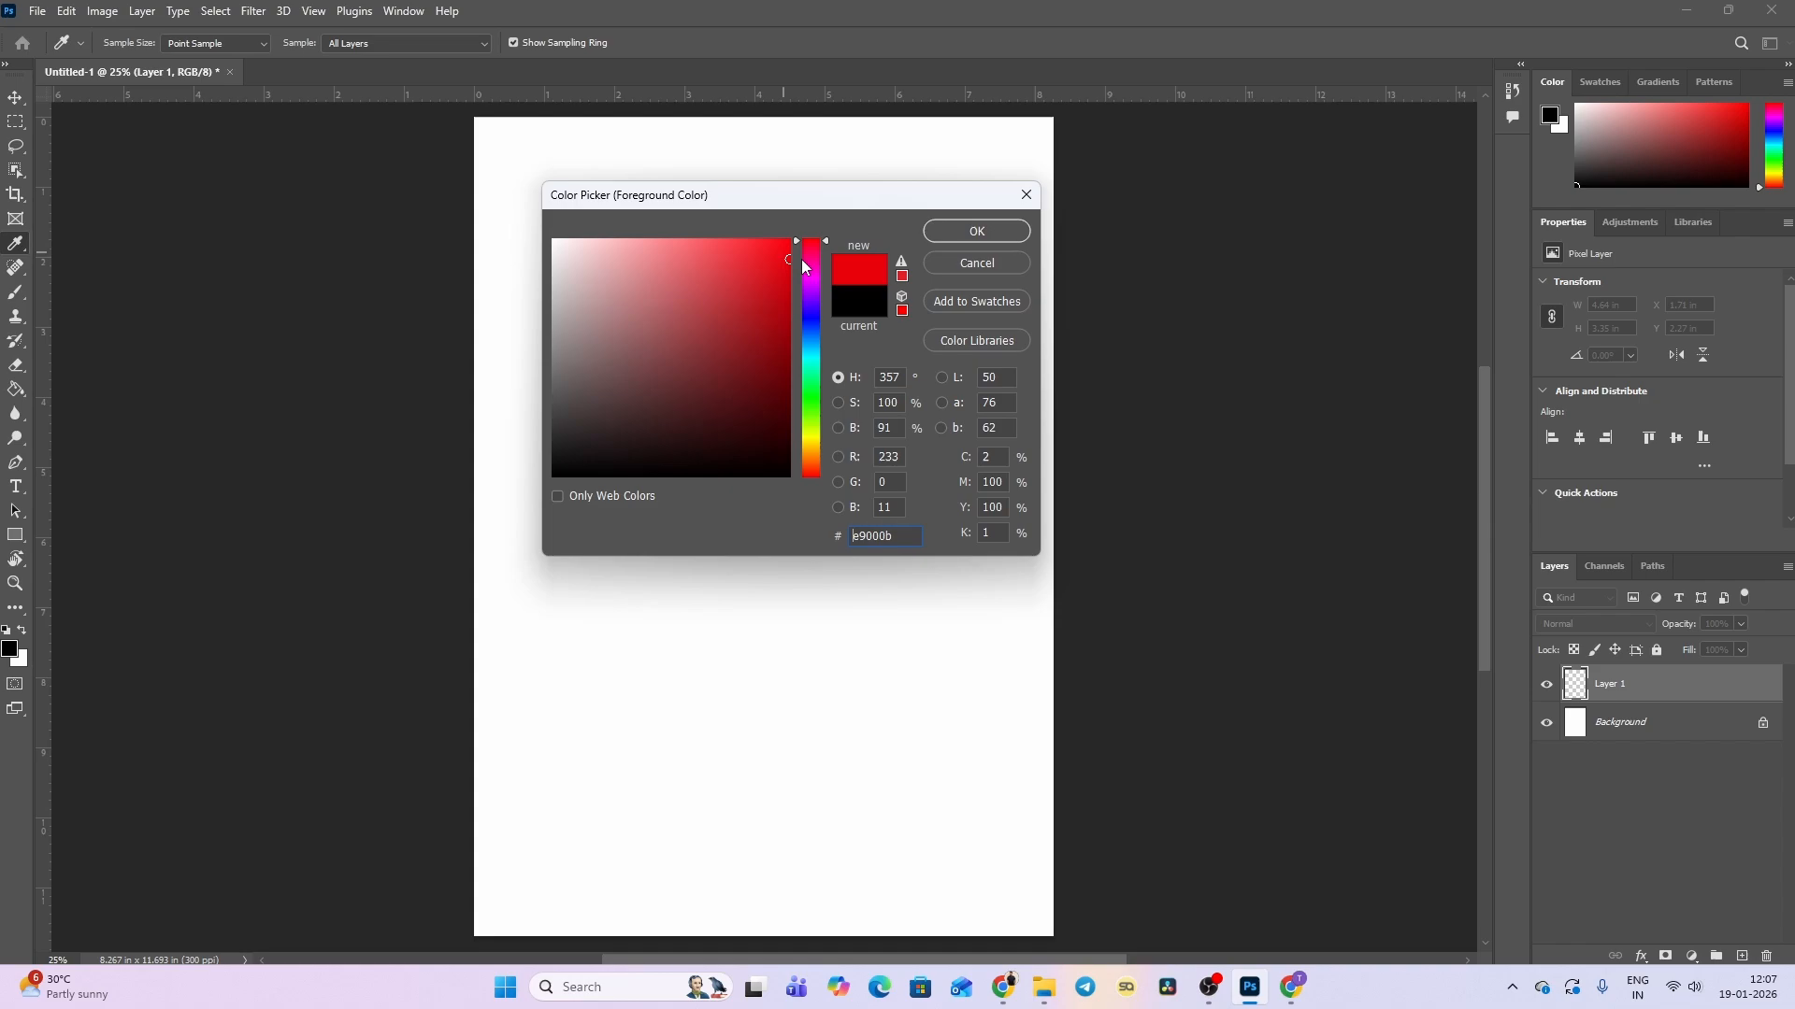
click(961, 240)
Fill the rectangular selection on Layer 1 with the red foreground colour, and deselect it.
key(g)
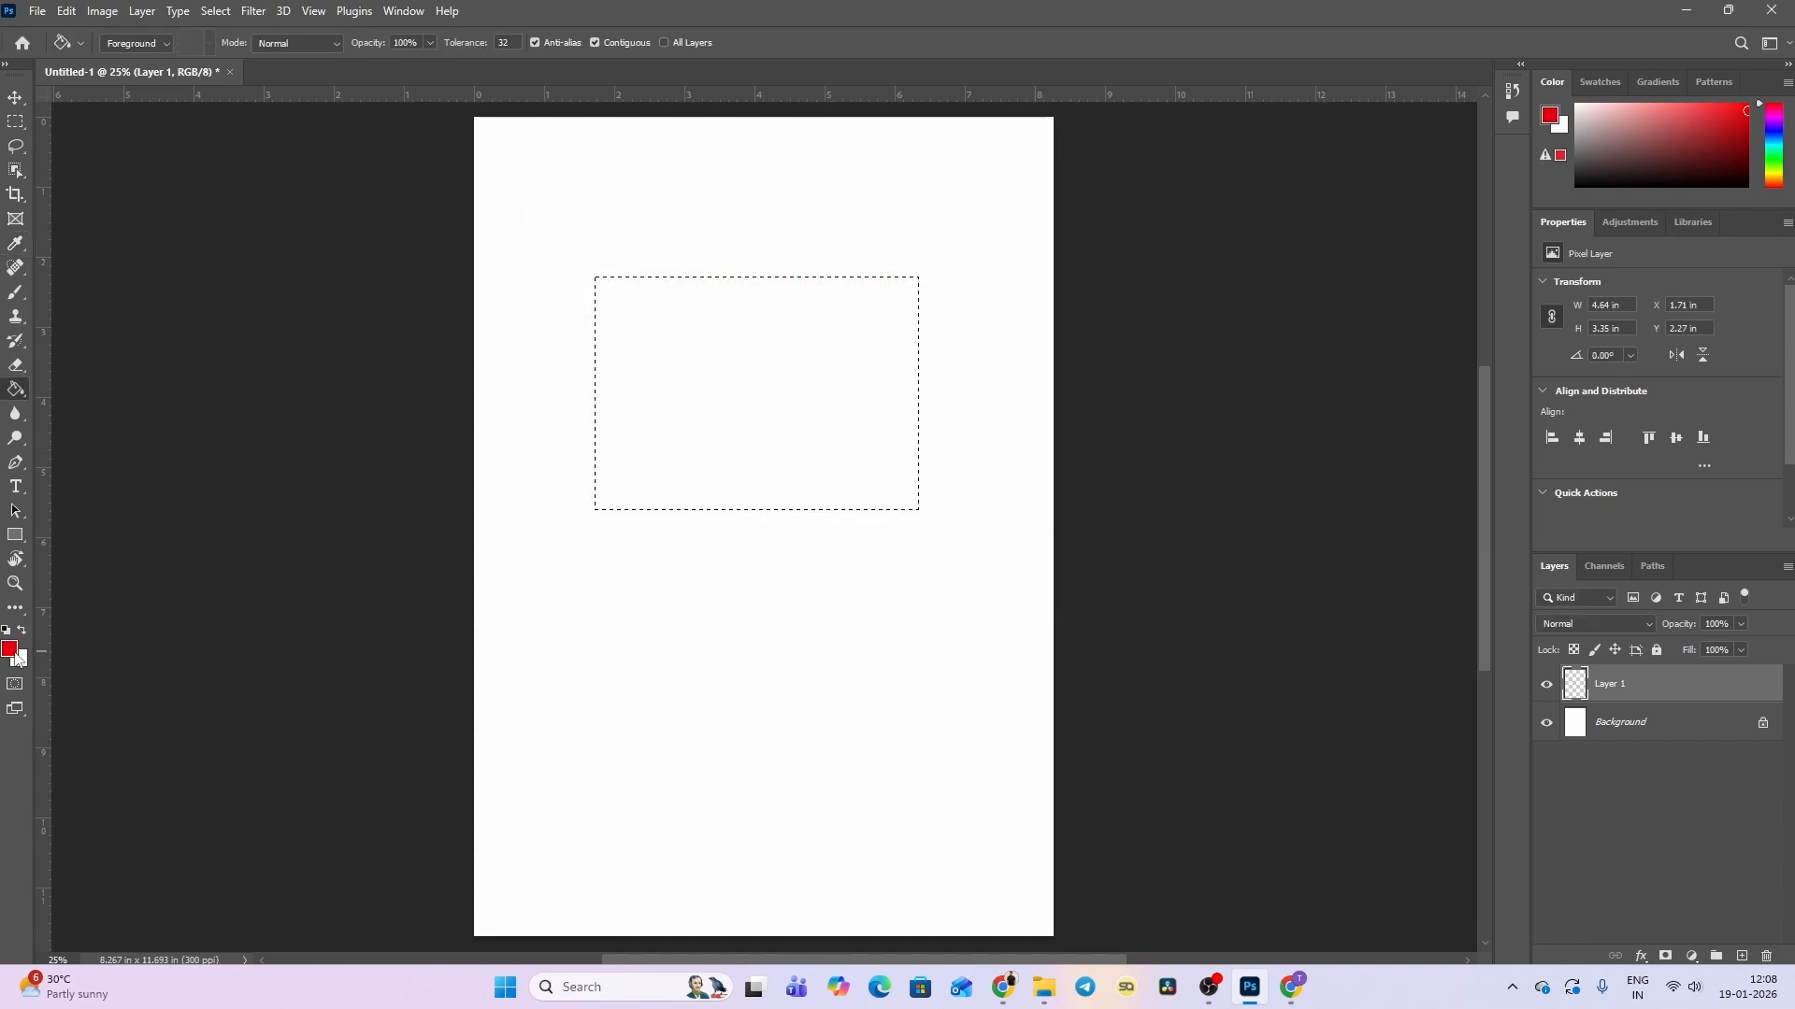
click(748, 379)
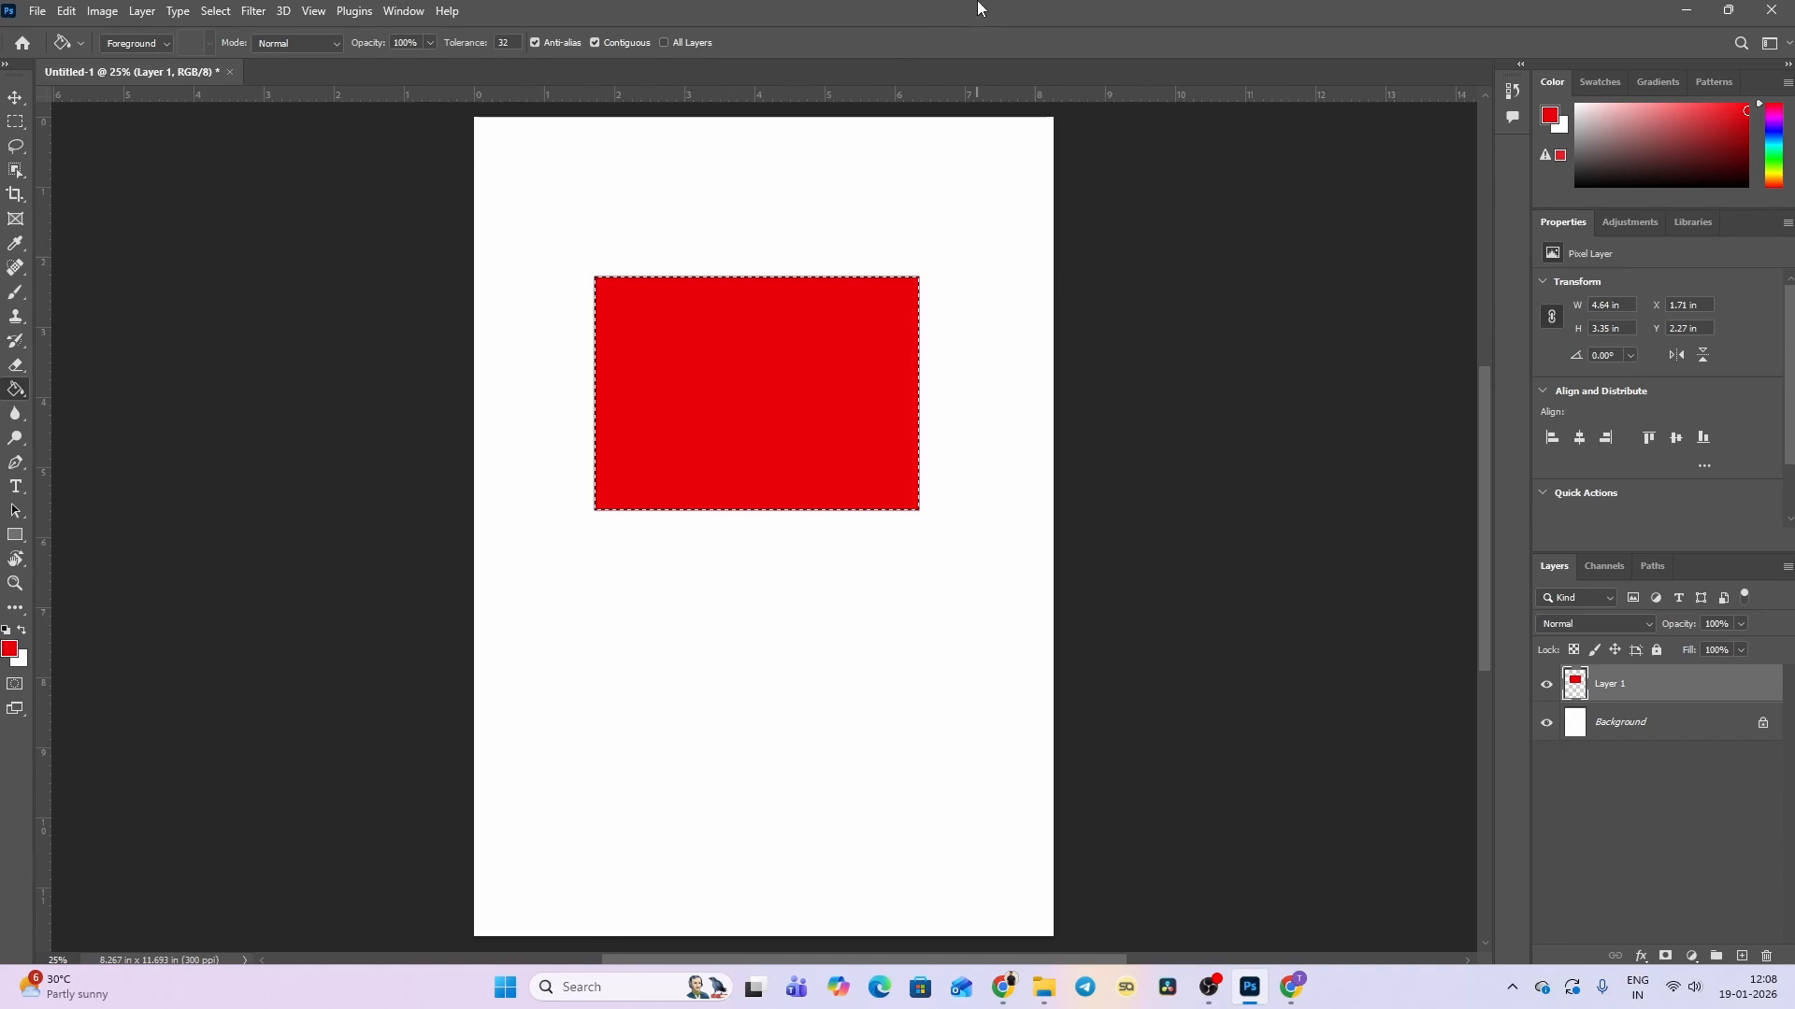
key(ctrl+d)
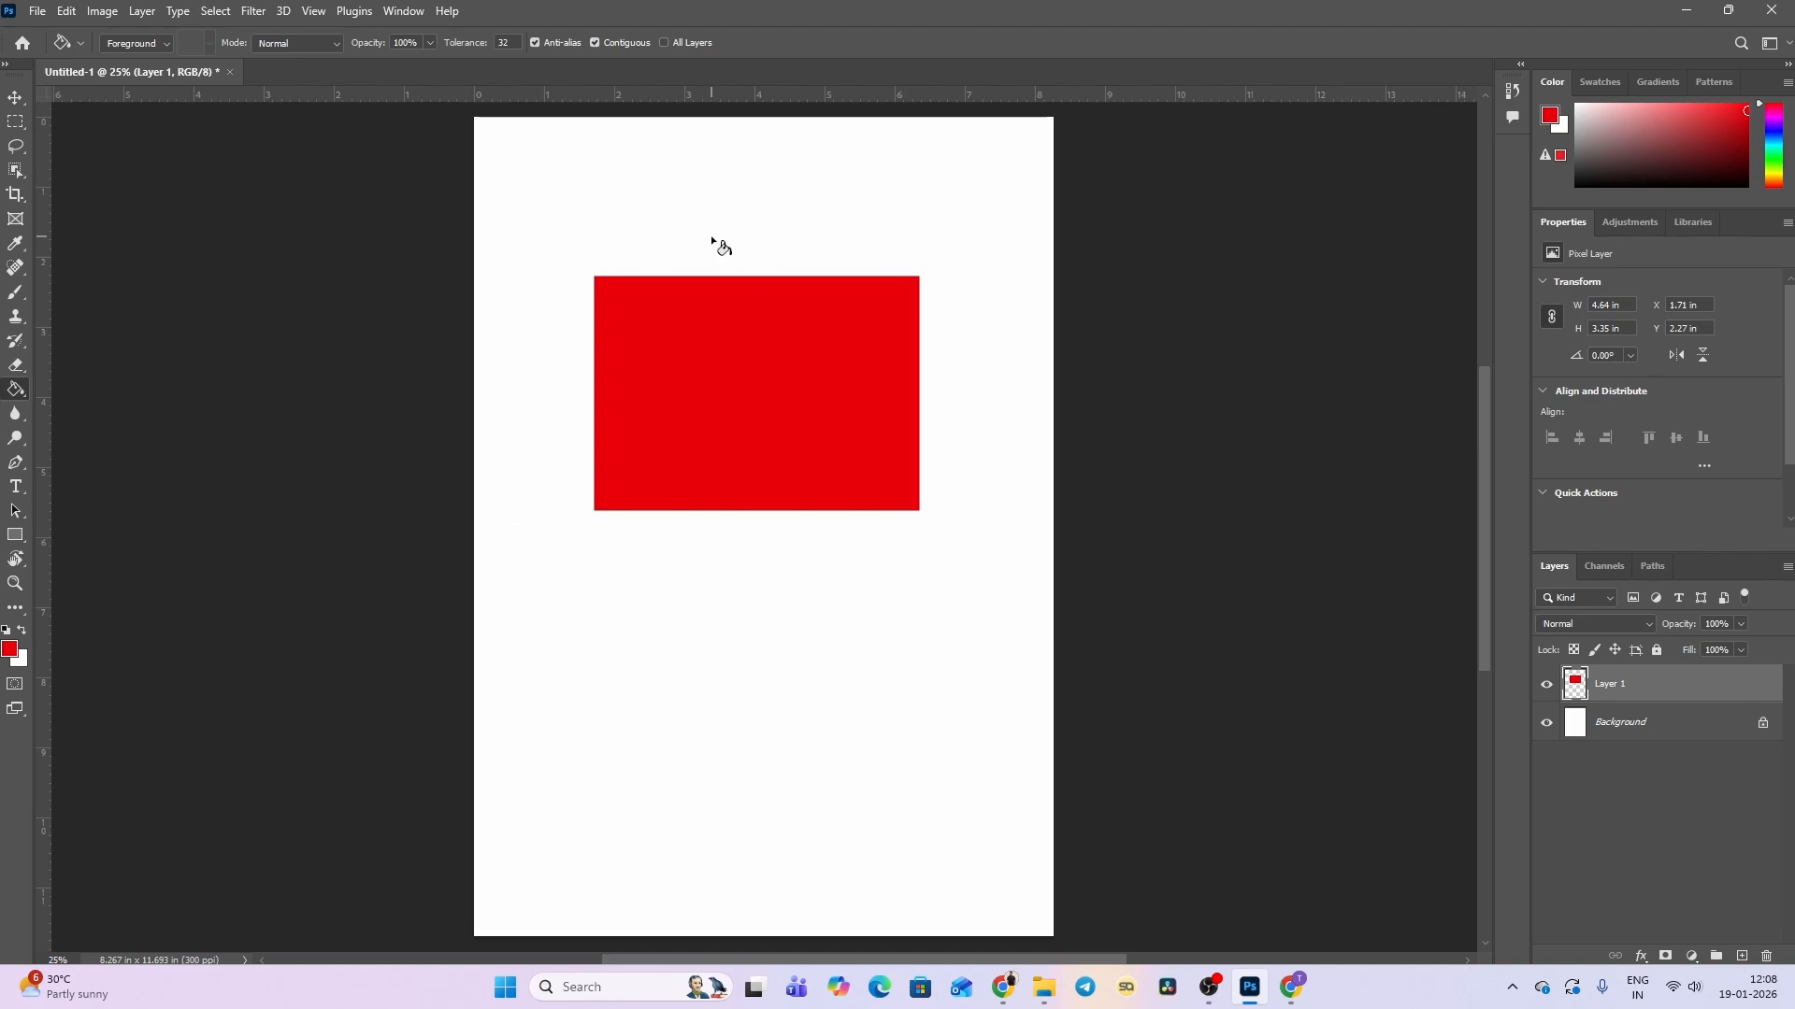
Move the red rectangle into the lower-left corner of the page.
click(16, 99)
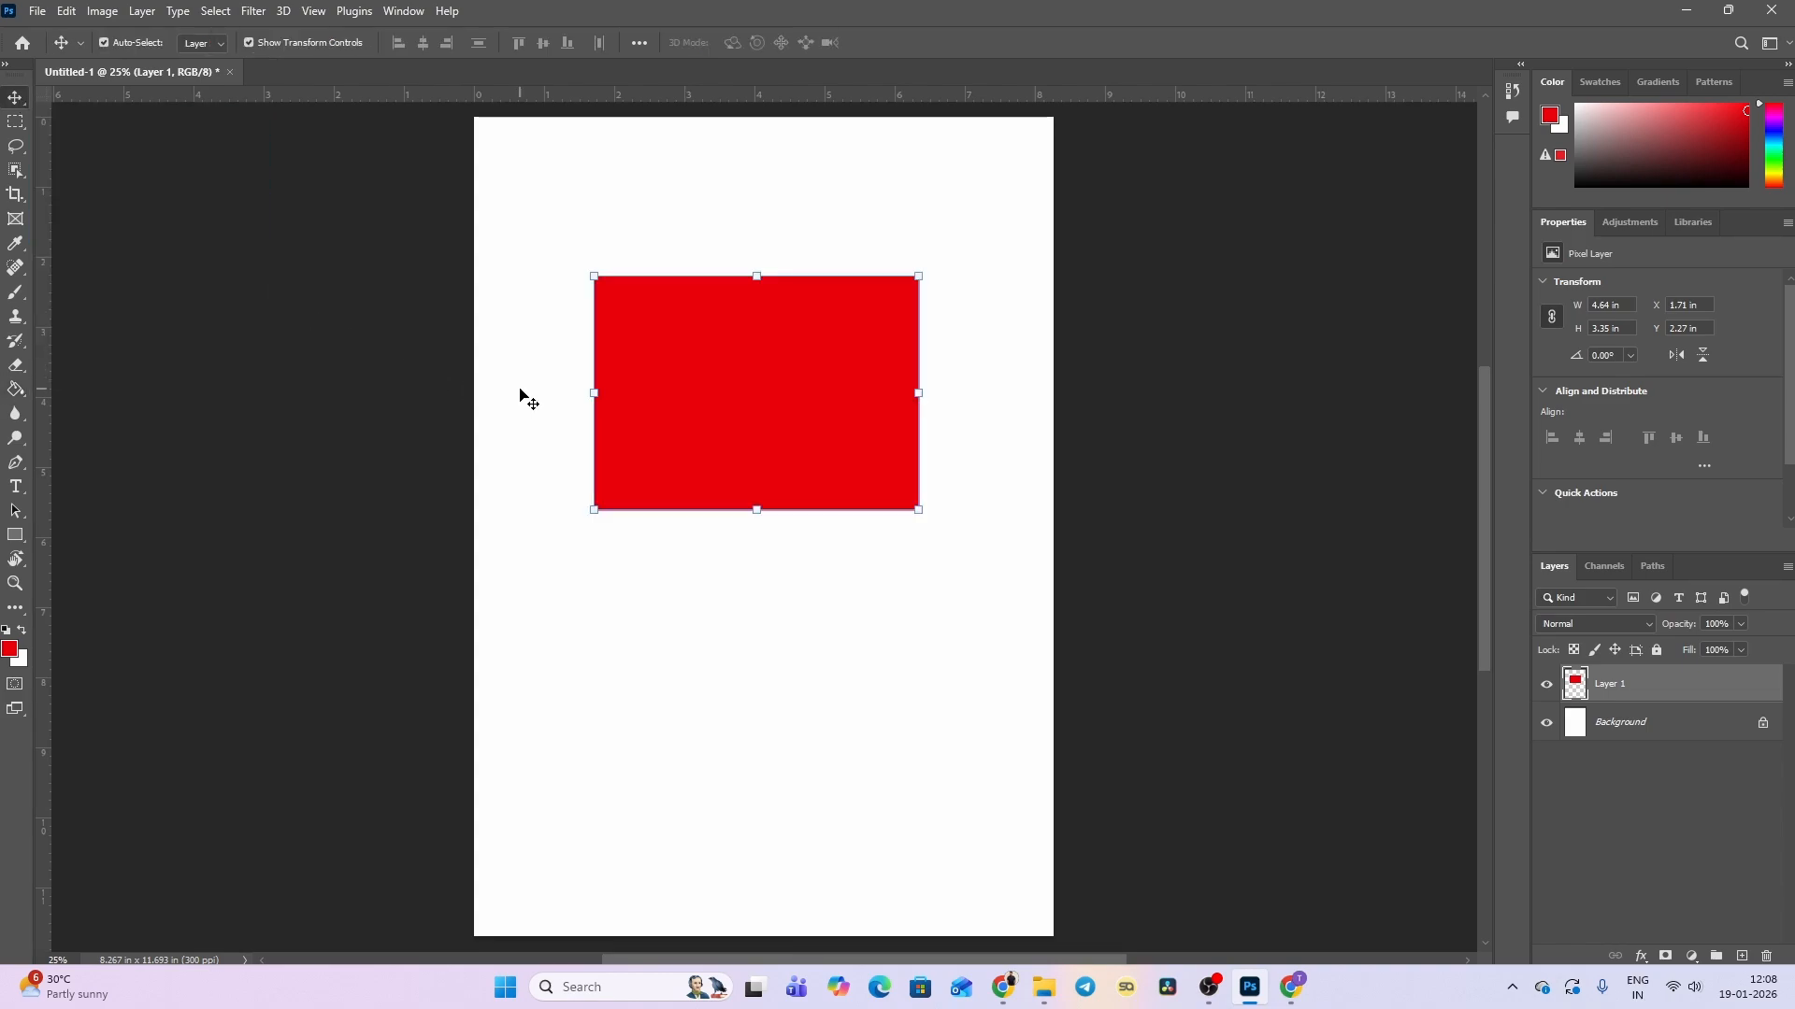
drag(748, 368, 717, 653)
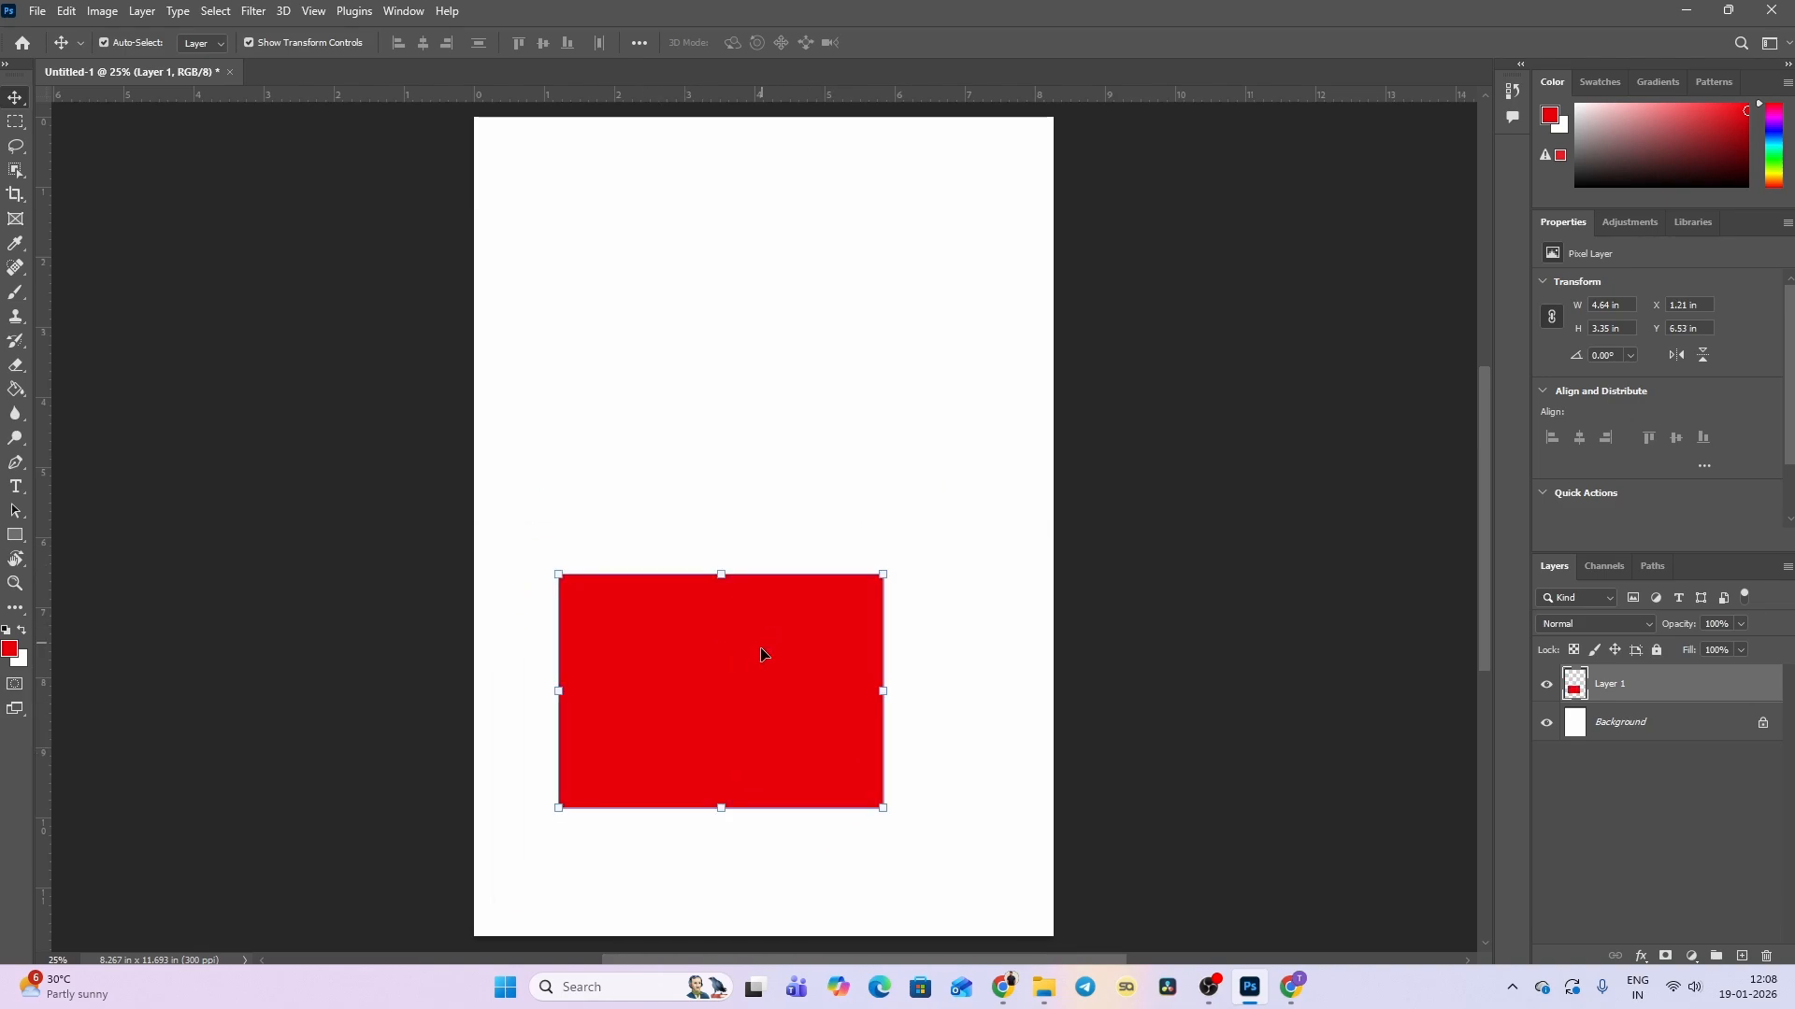
drag(761, 653, 671, 787)
Stretch the red rectangle horizontally to the page's right edge, making it 8.27 in wide and 3.35 in high.
click(796, 821)
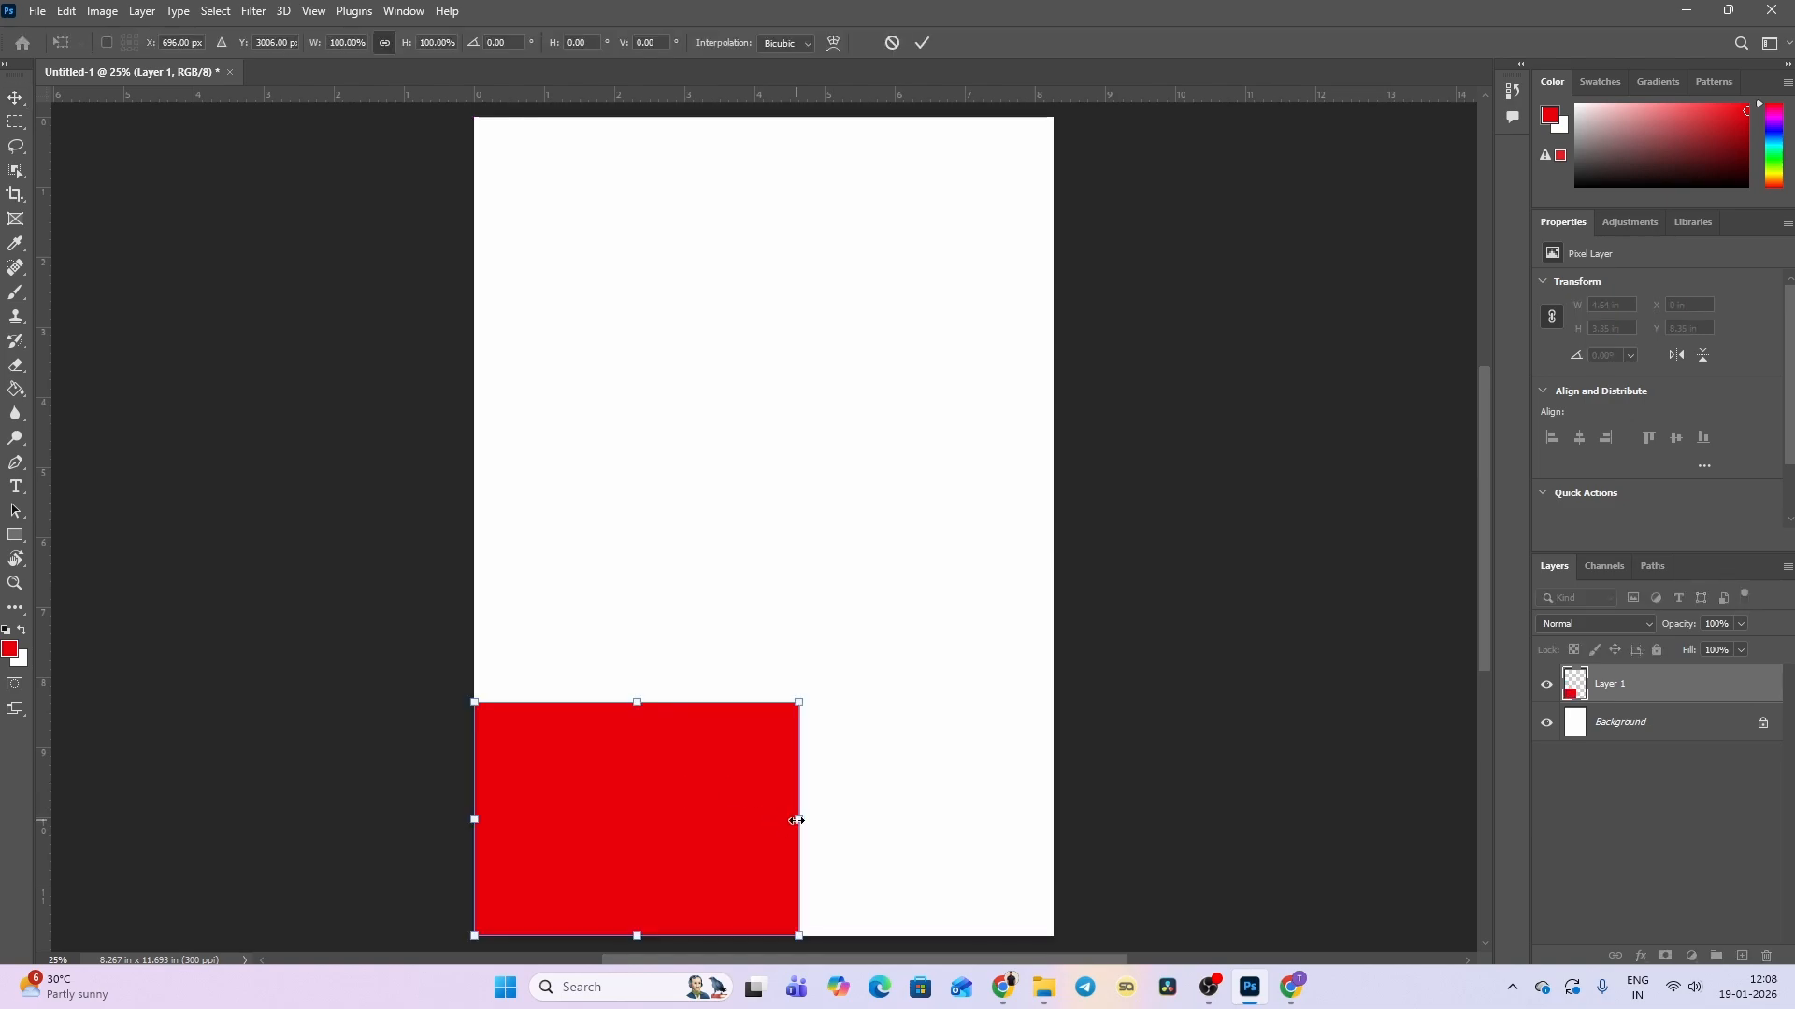
drag(795, 821, 804, 820)
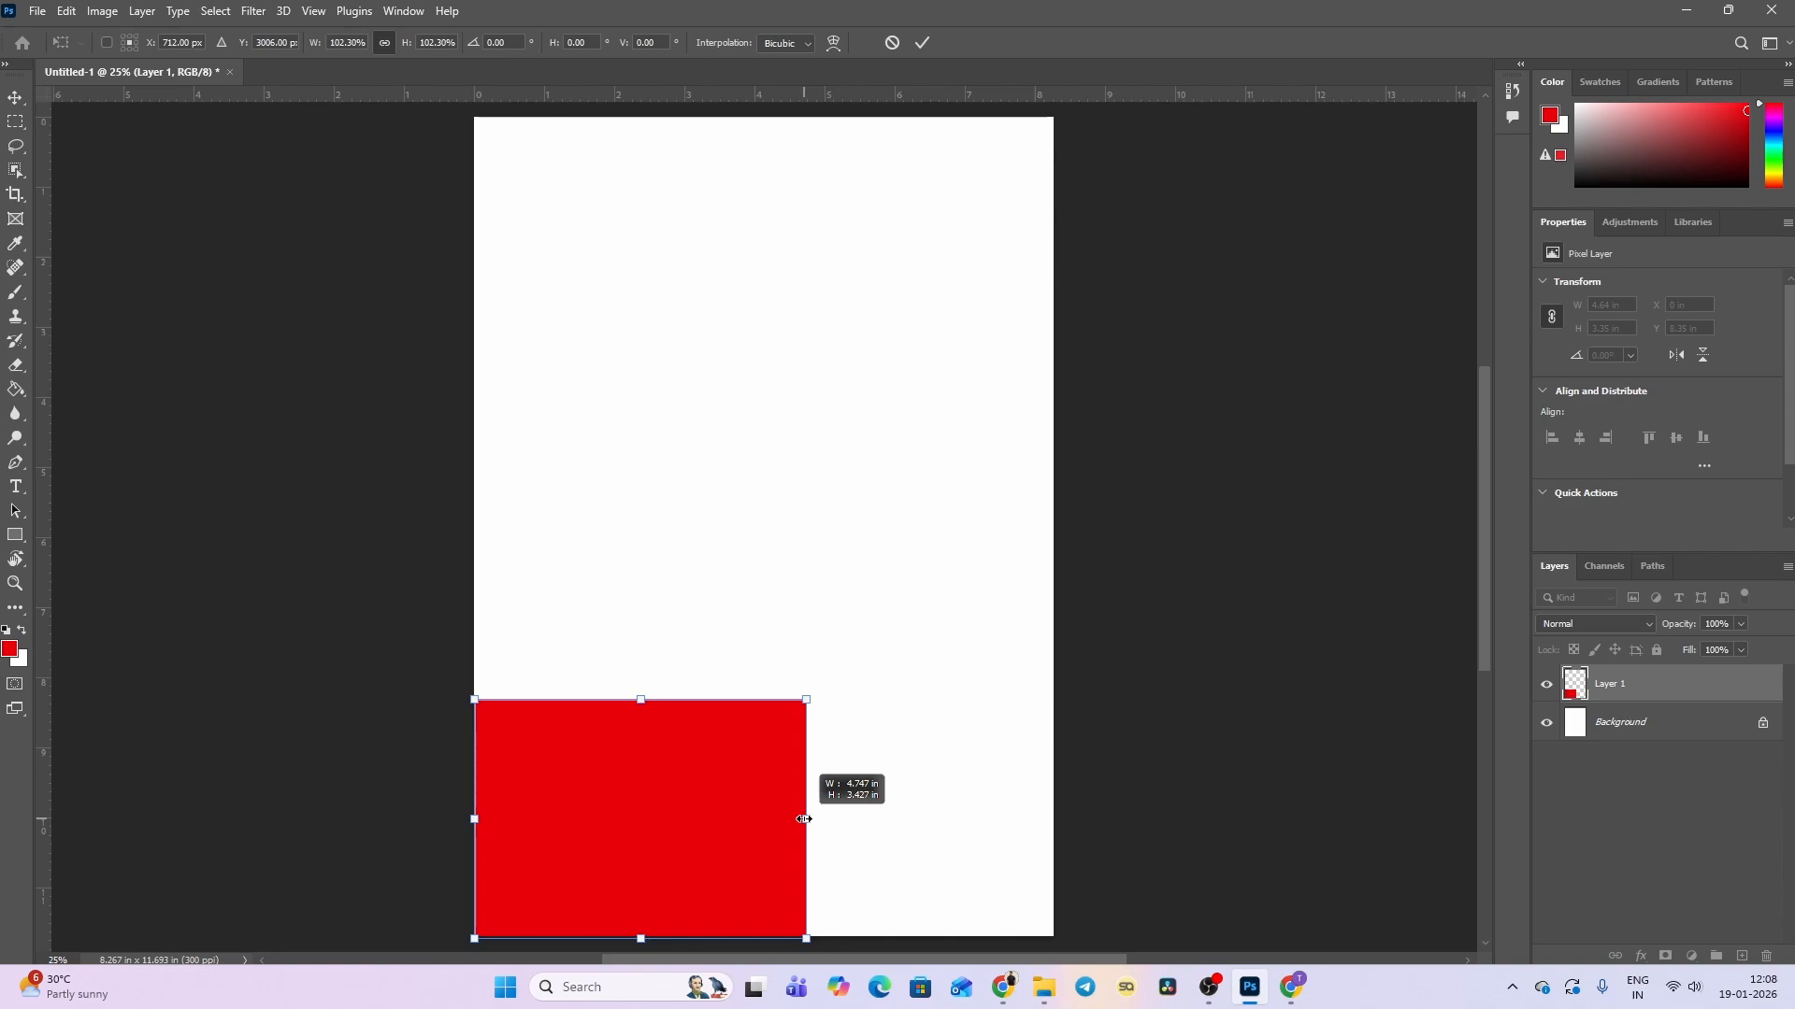
drag(804, 820, 1049, 818)
key(Return)
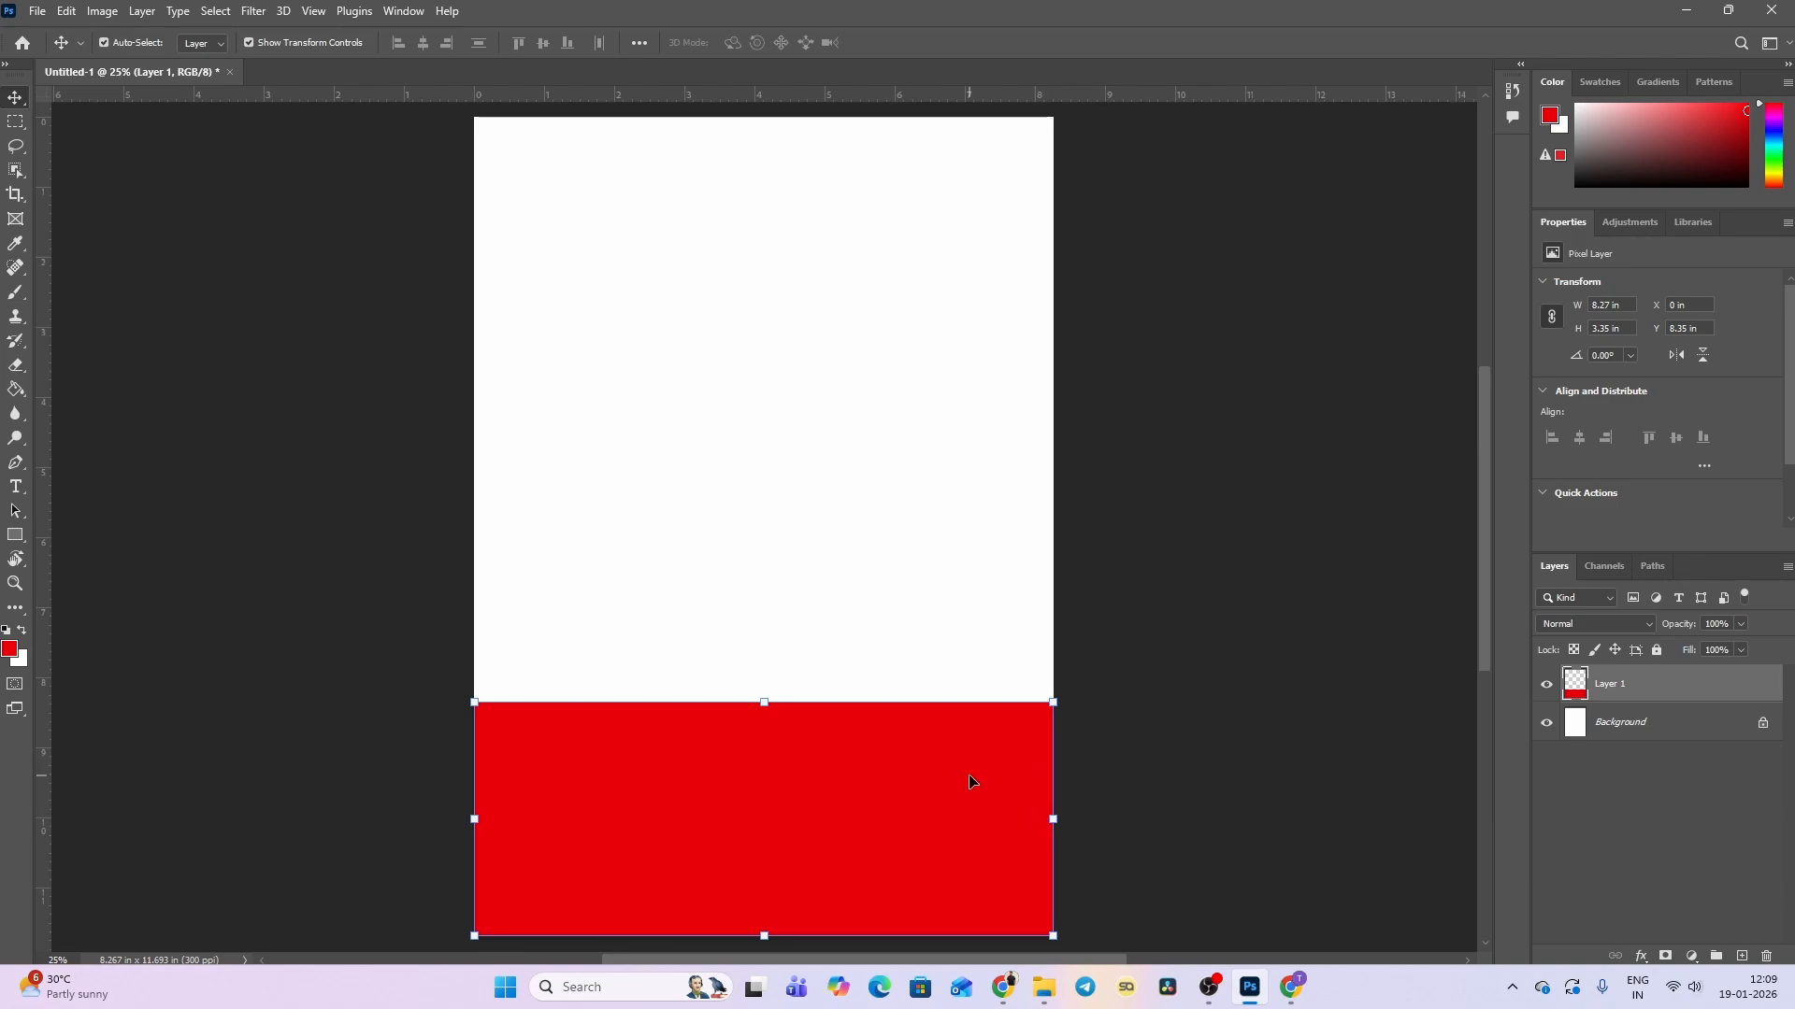
Raise the top edge of the red band slightly so it is about 3.41 in high.
drag(763, 702, 766, 664)
drag(770, 546, 792, 701)
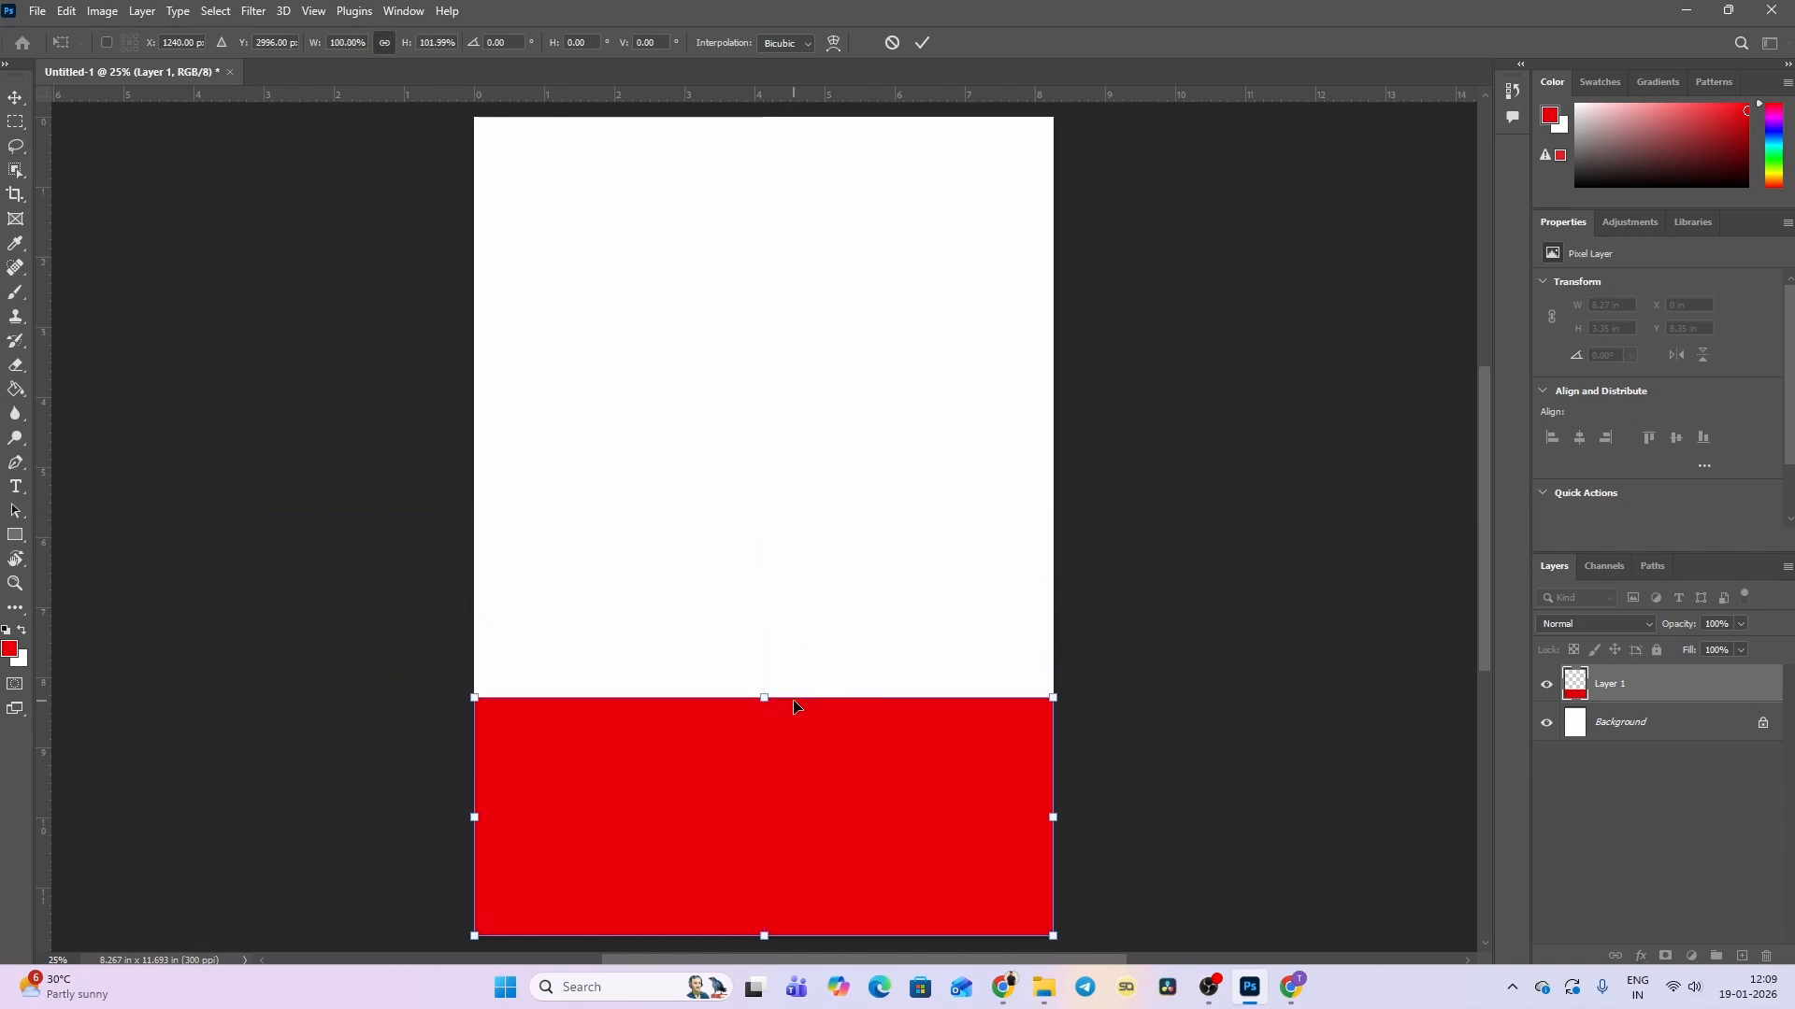
key(Return)
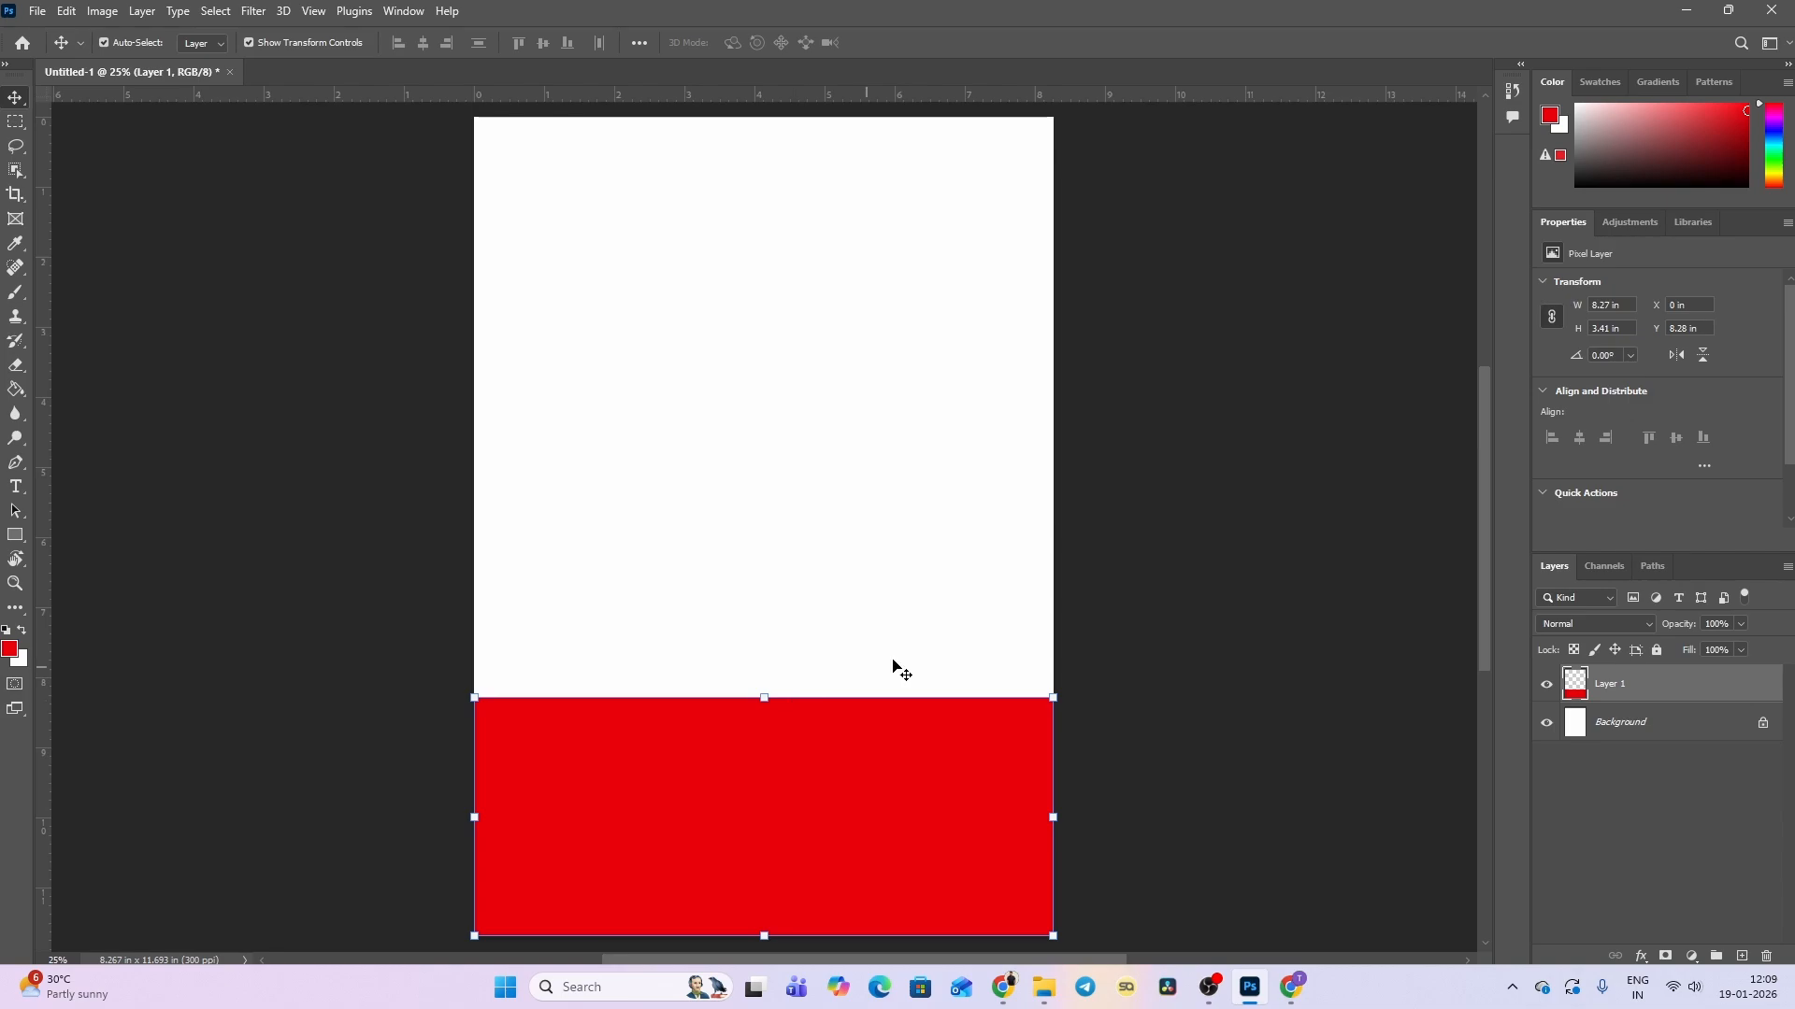
Add a red 12 pt Myriad Pro text line with the person's name in the upper part of the page.
click(1063, 548)
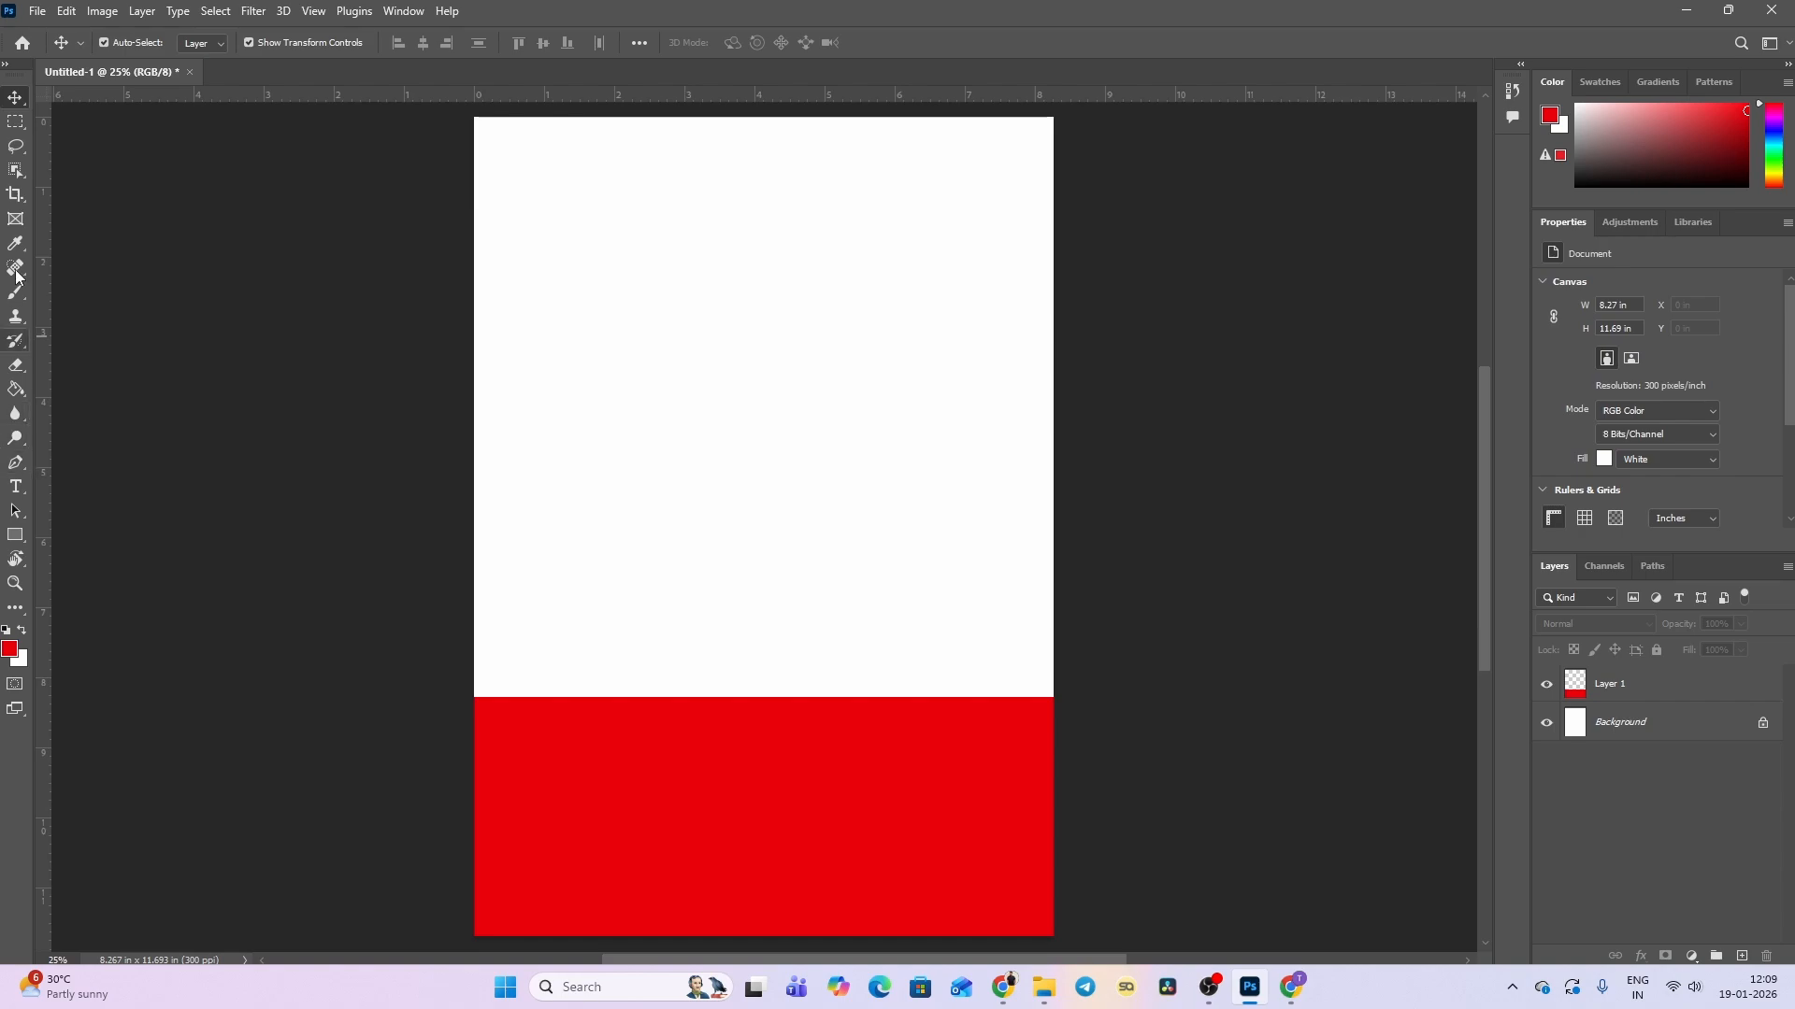
key(t)
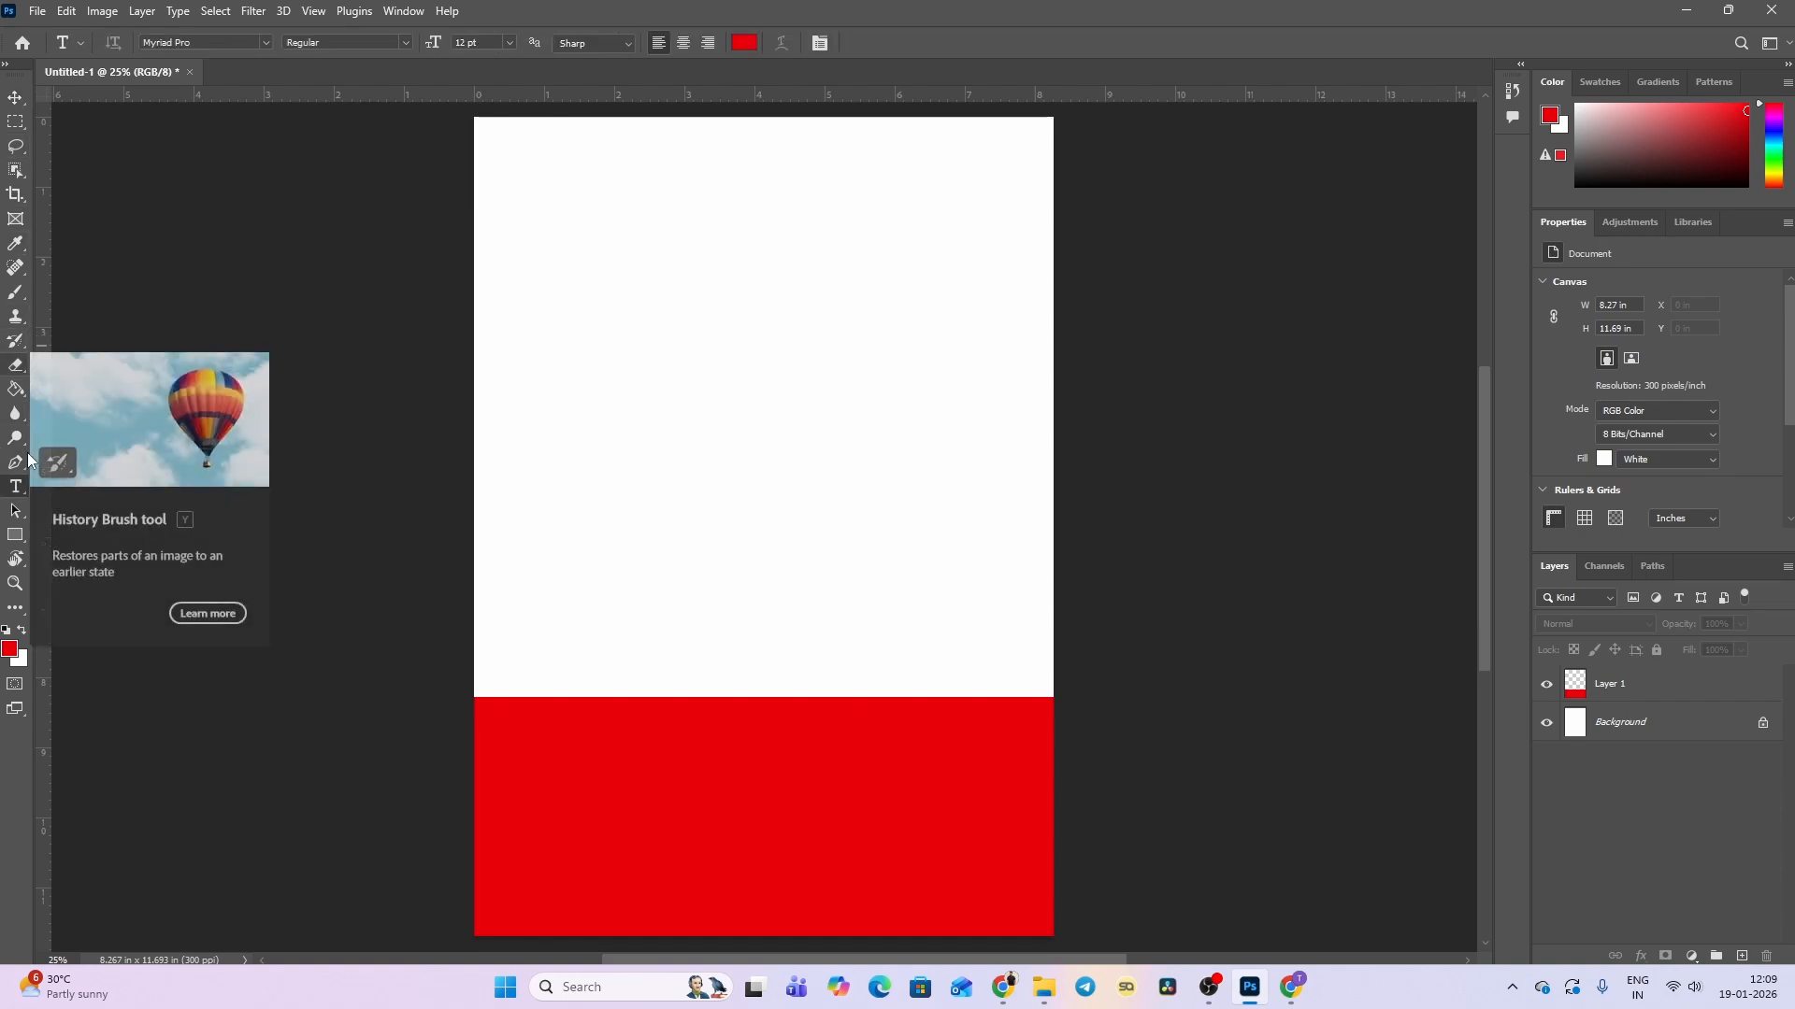
click(743, 255)
text(We)
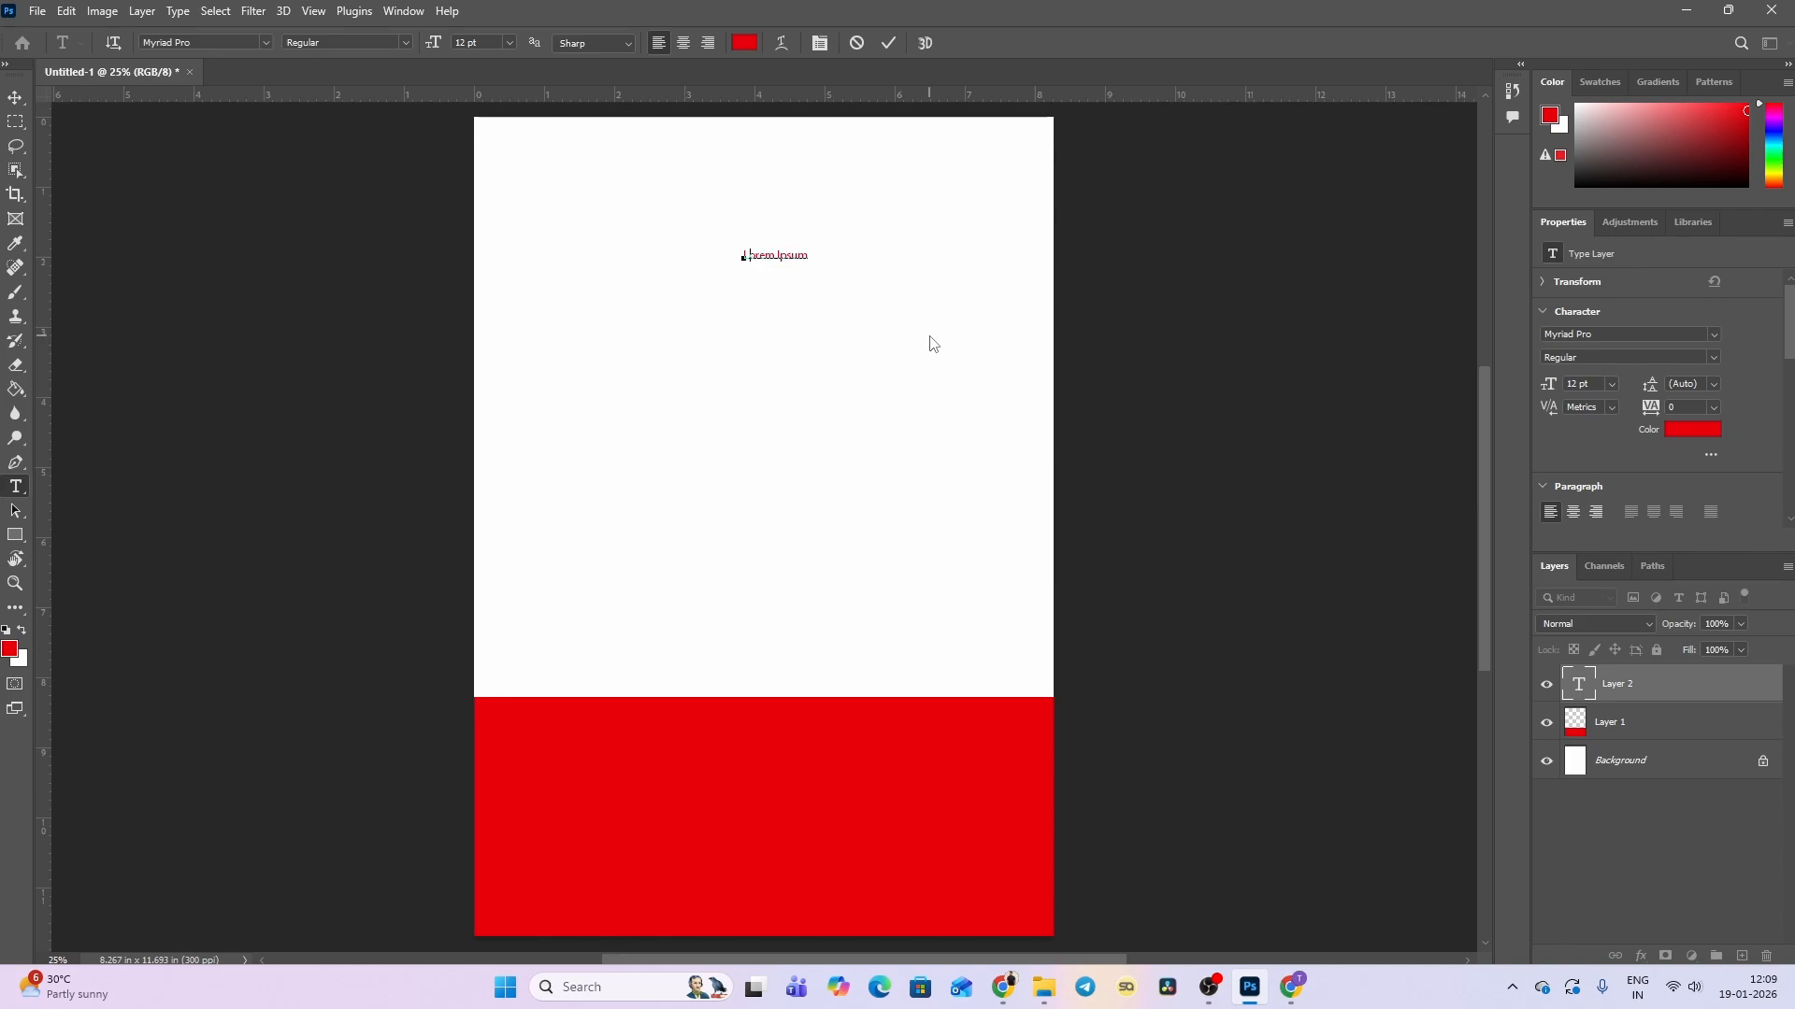
click(929, 334)
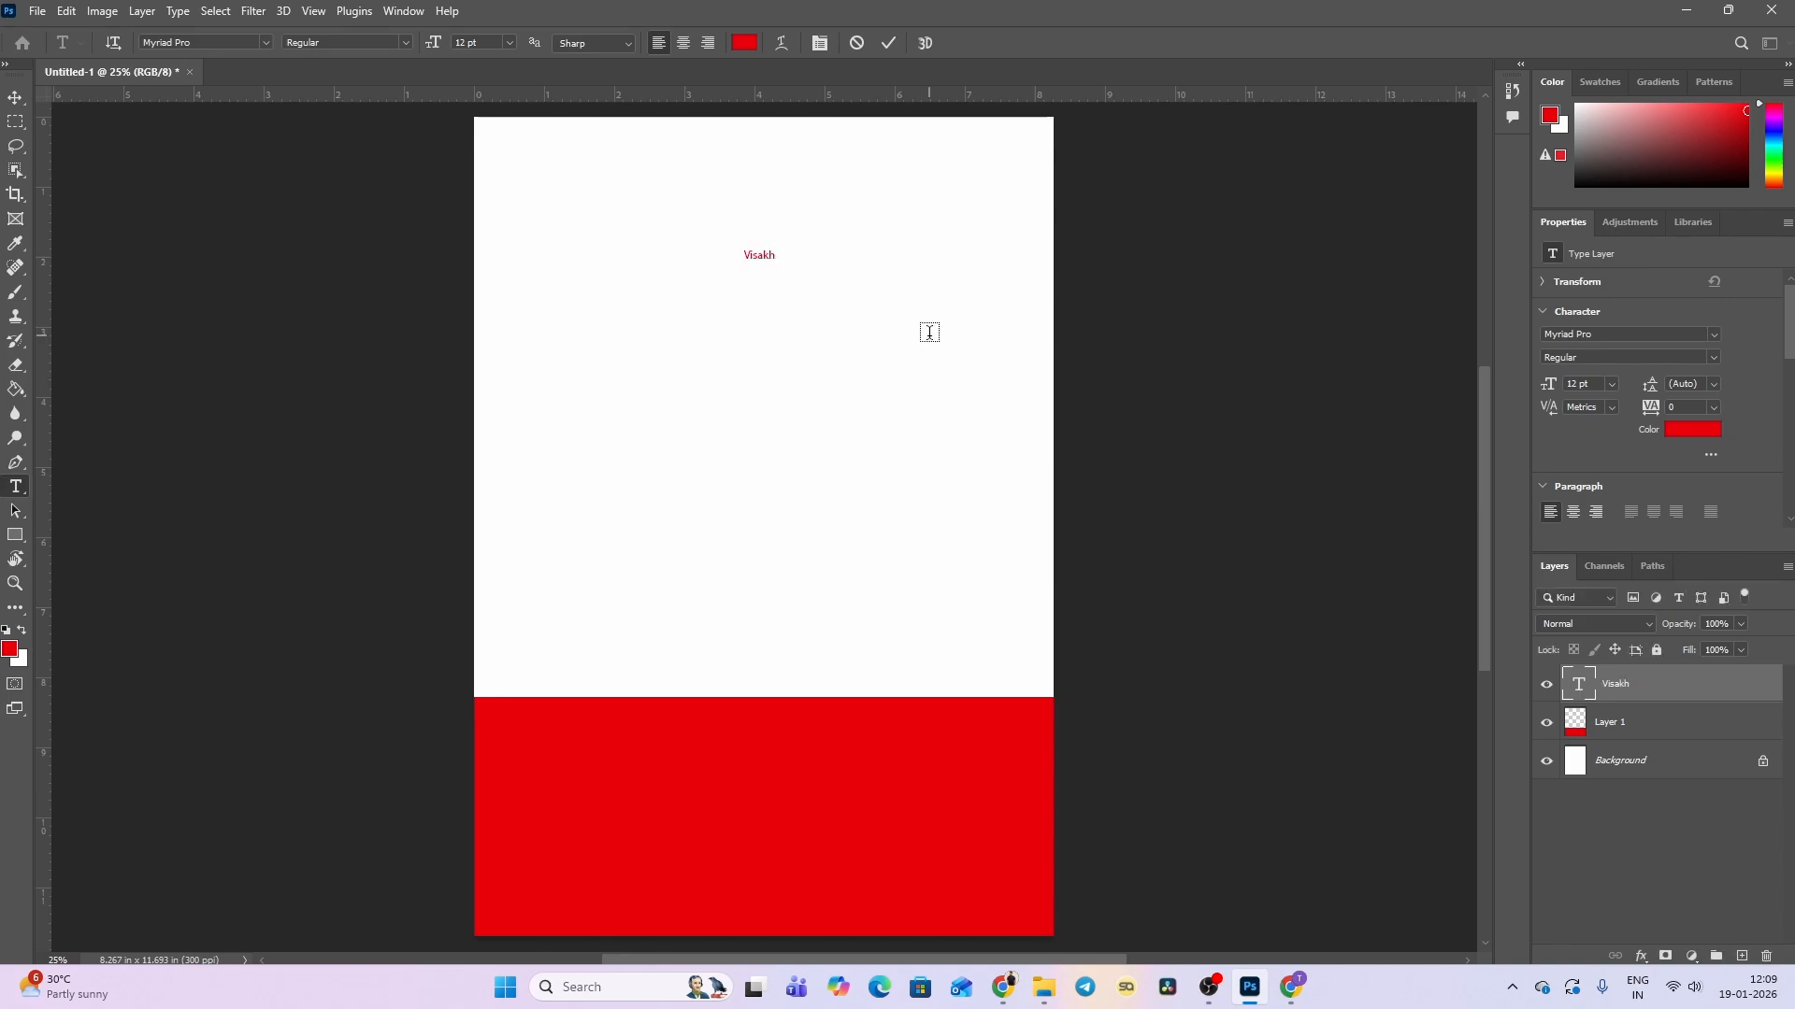
key(v)
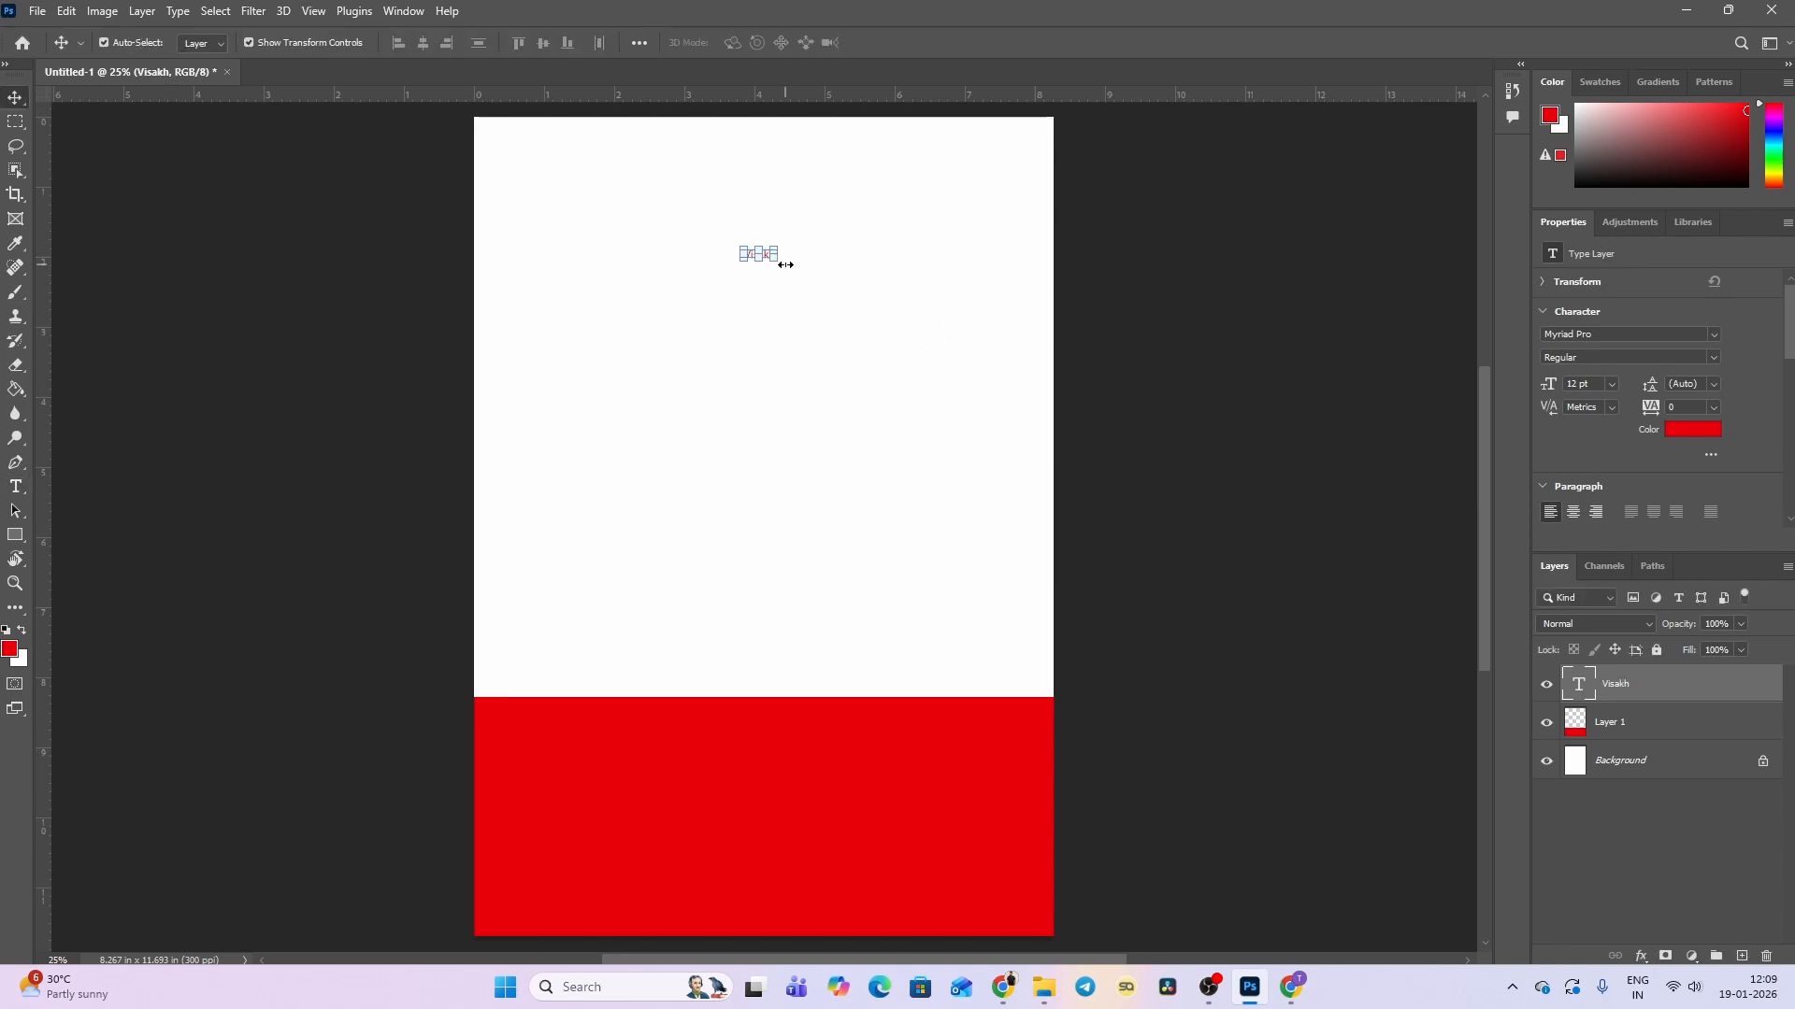
Enlarge the name text to about 67.8 pt and centre it horizontally near the page's top.
drag(785, 265, 902, 373)
drag(854, 293, 788, 237)
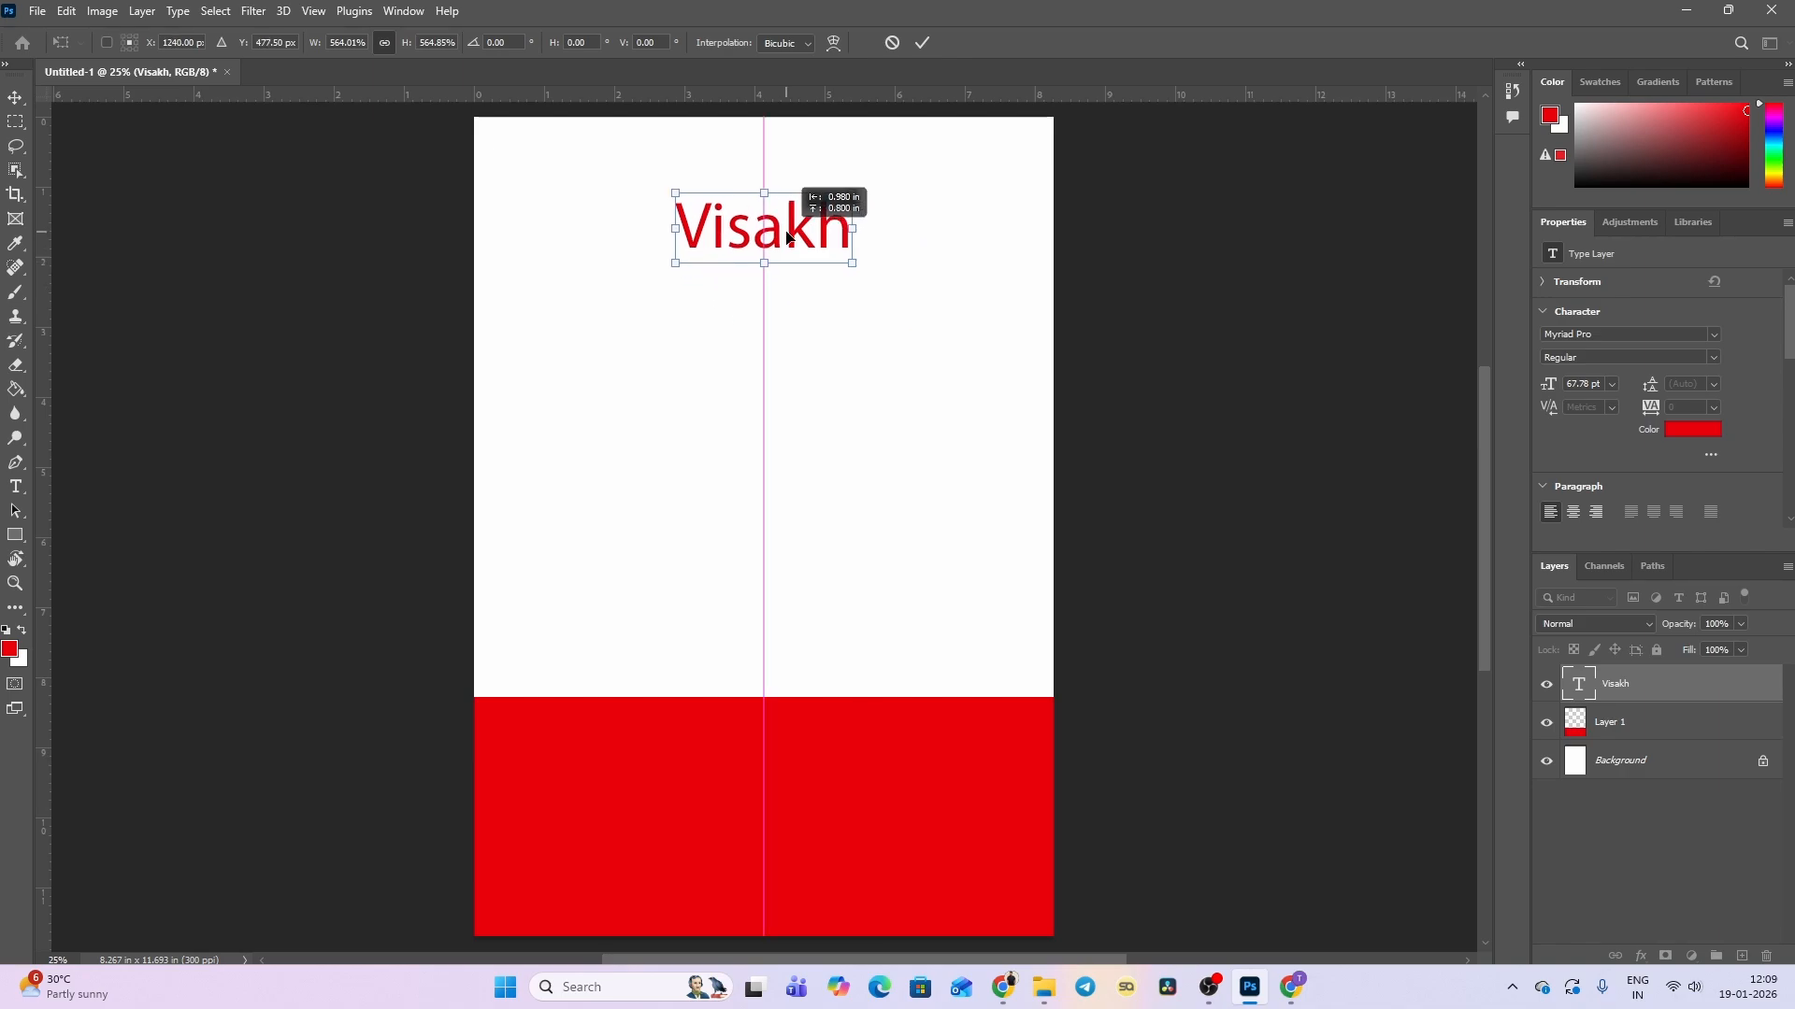
key(Return)
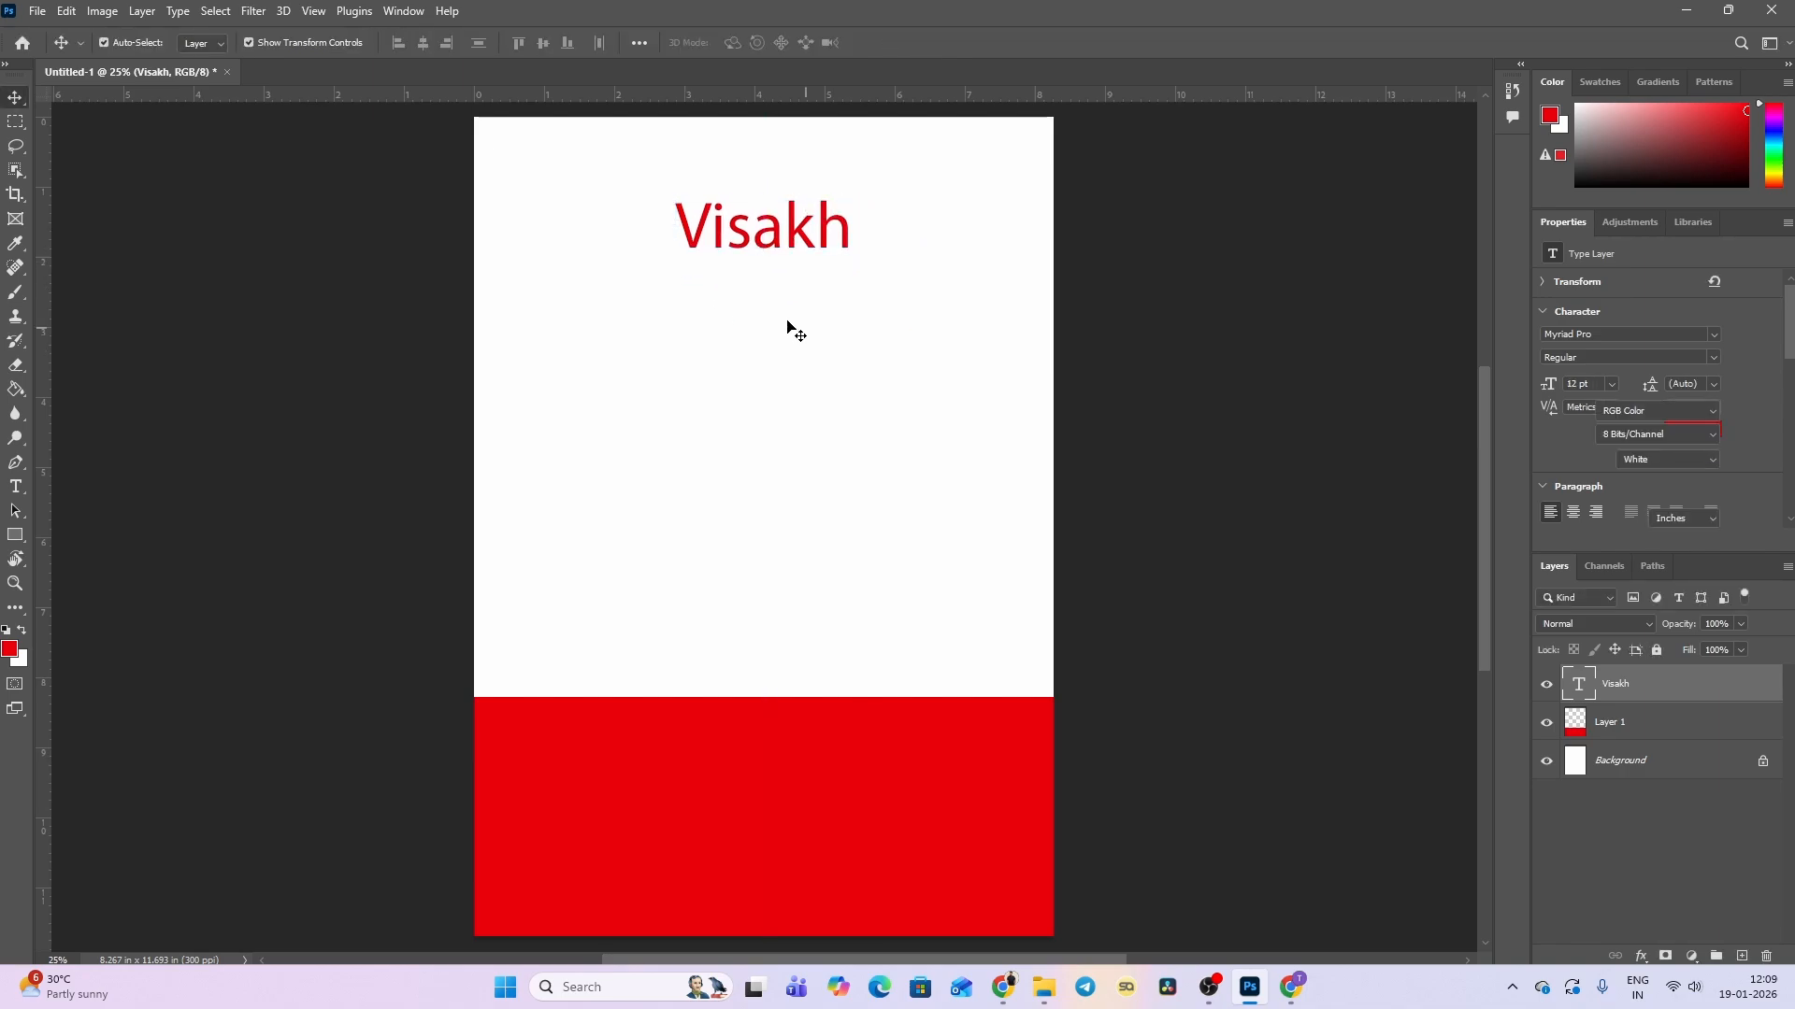
click(794, 331)
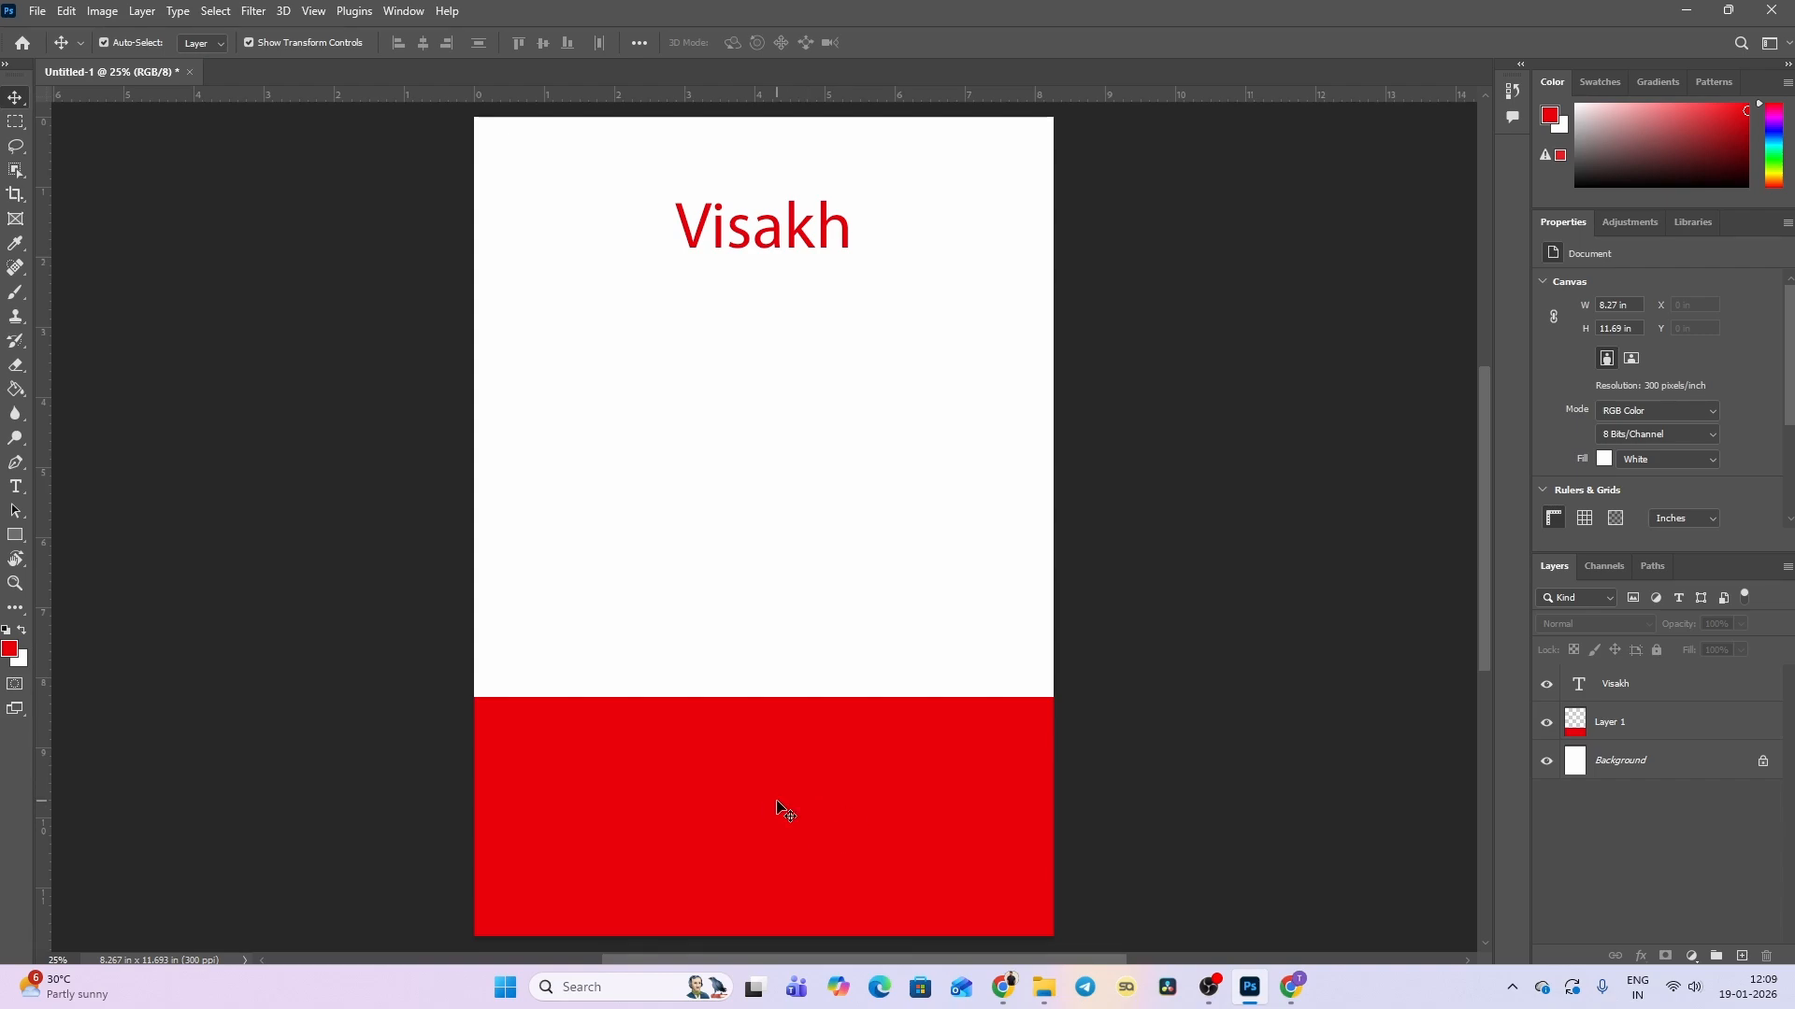
Warp the red band on Layer 1, pulling its upper-right corner up and beyond the page's right edge.
click(786, 752)
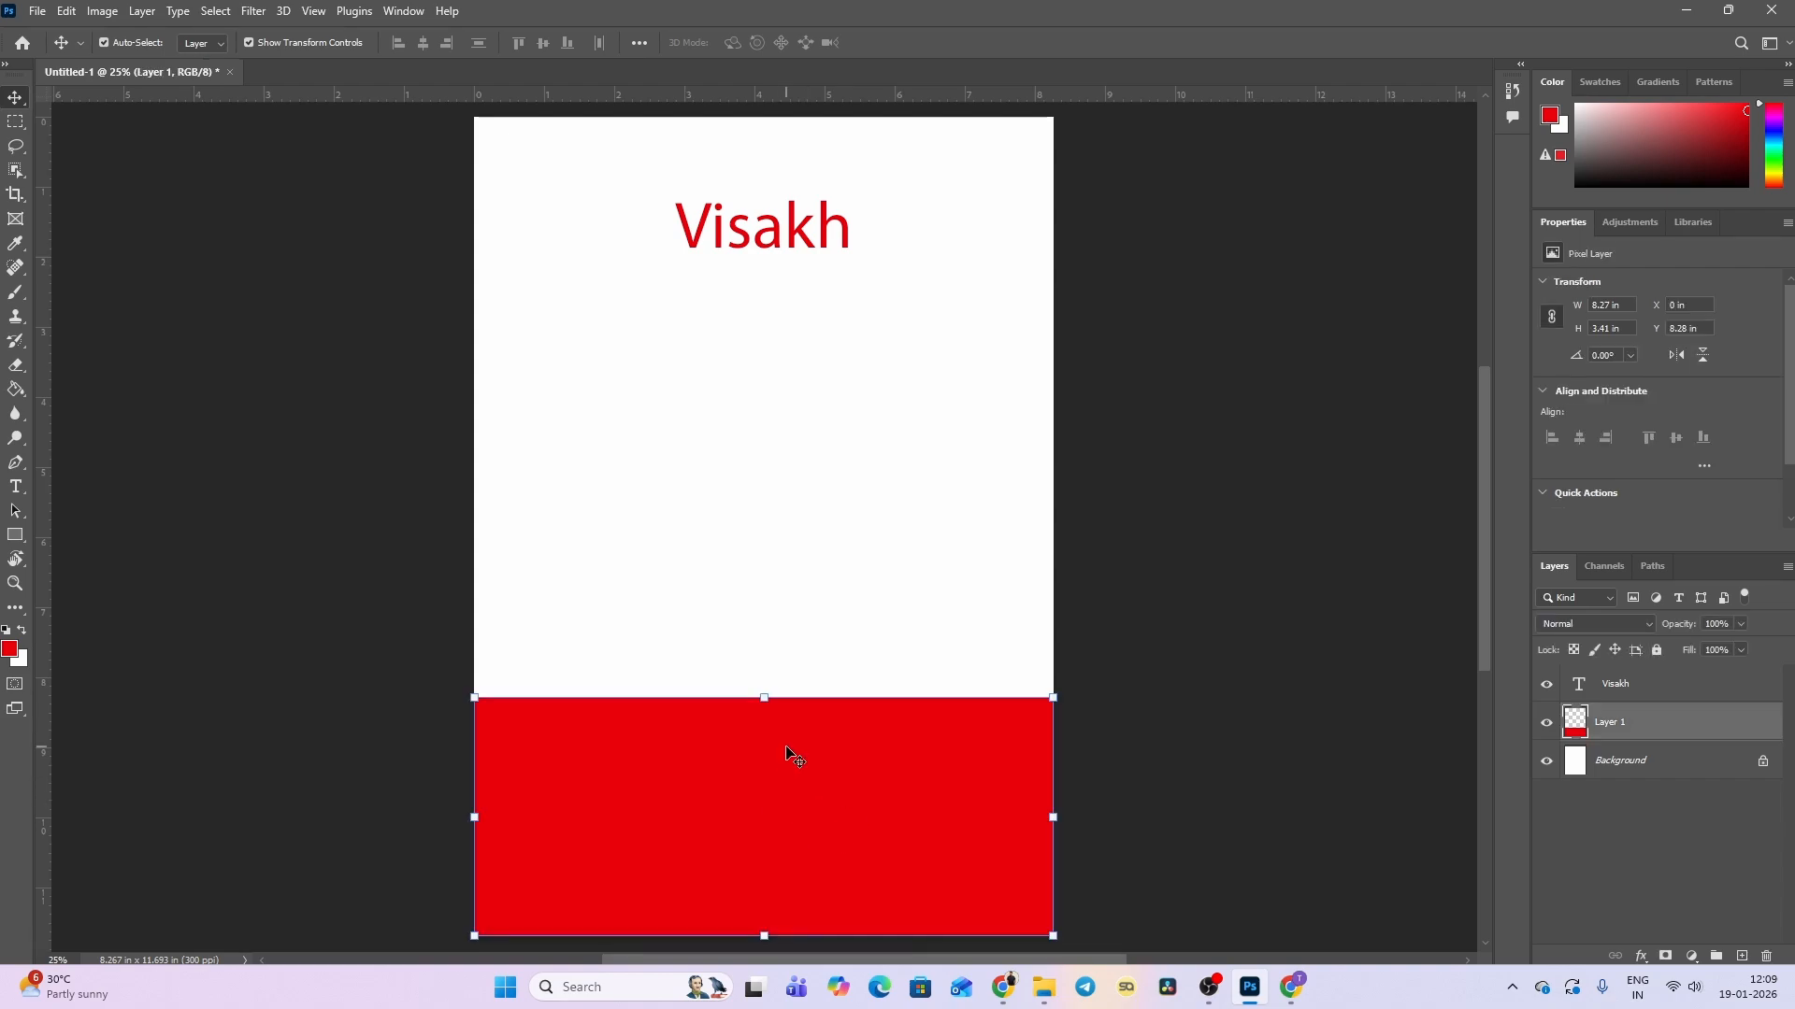
click(768, 698)
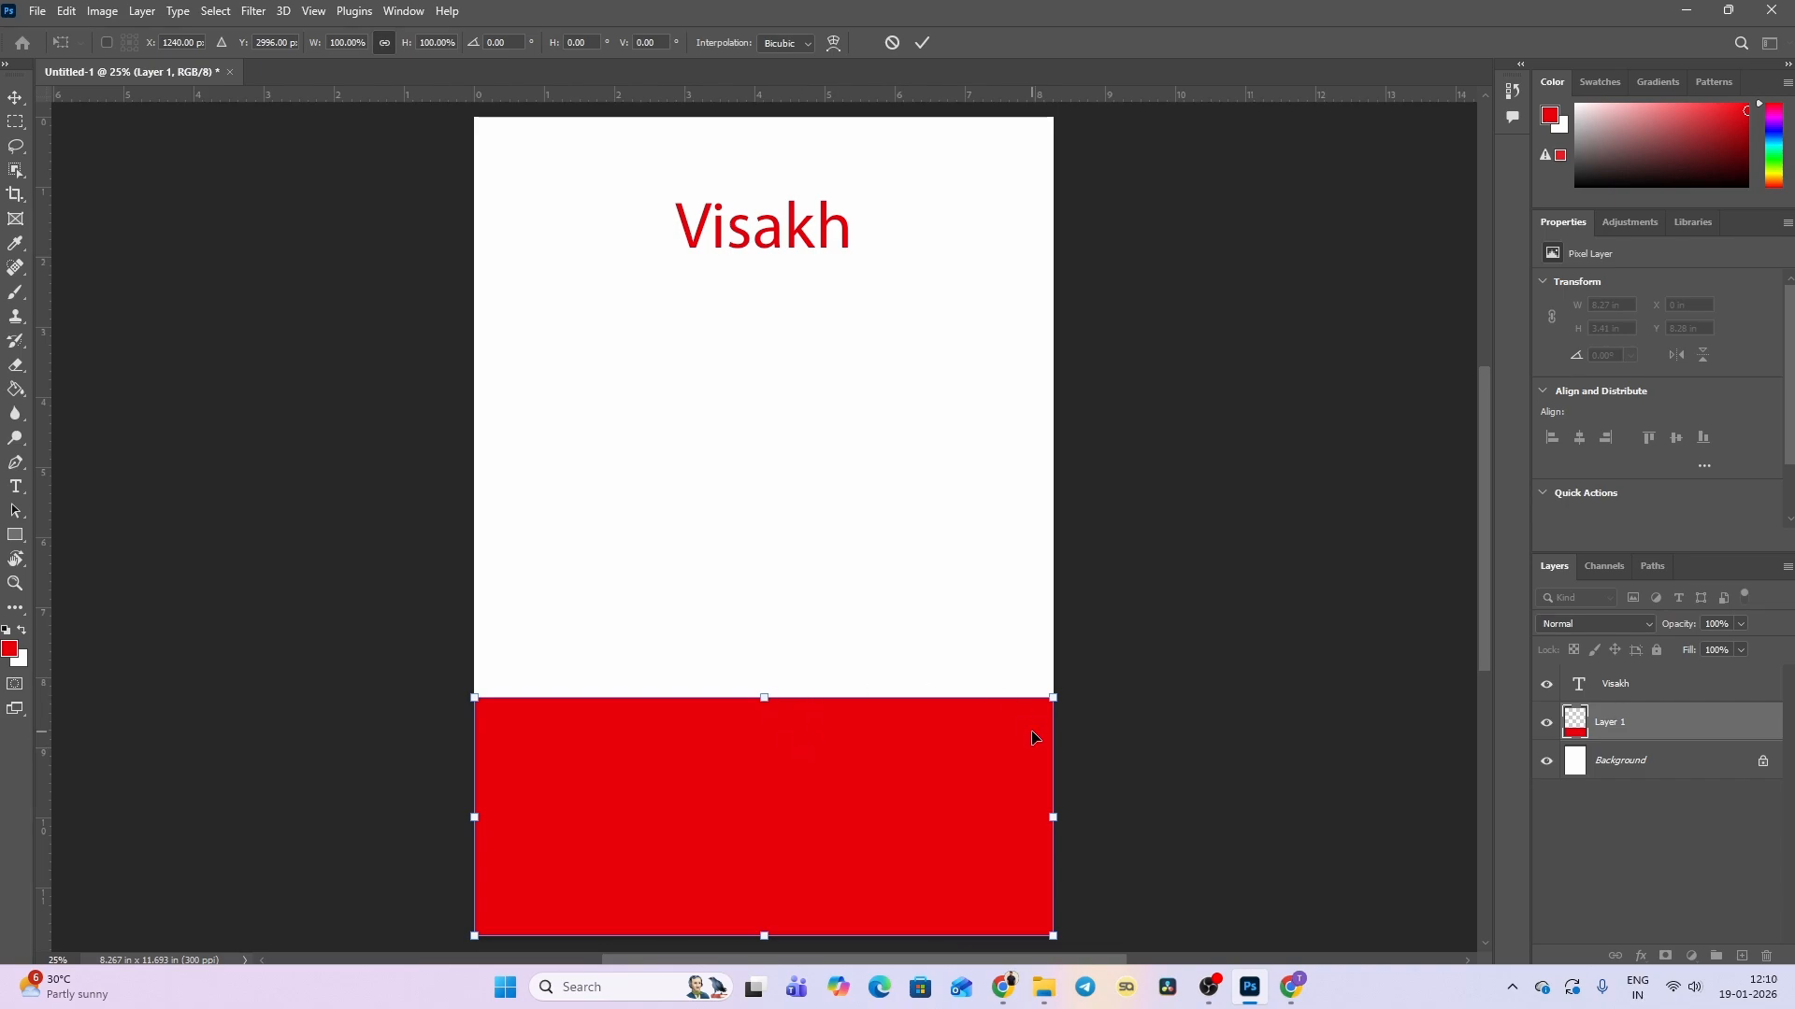
drag(1000, 819, 977, 785)
right_click(822, 694)
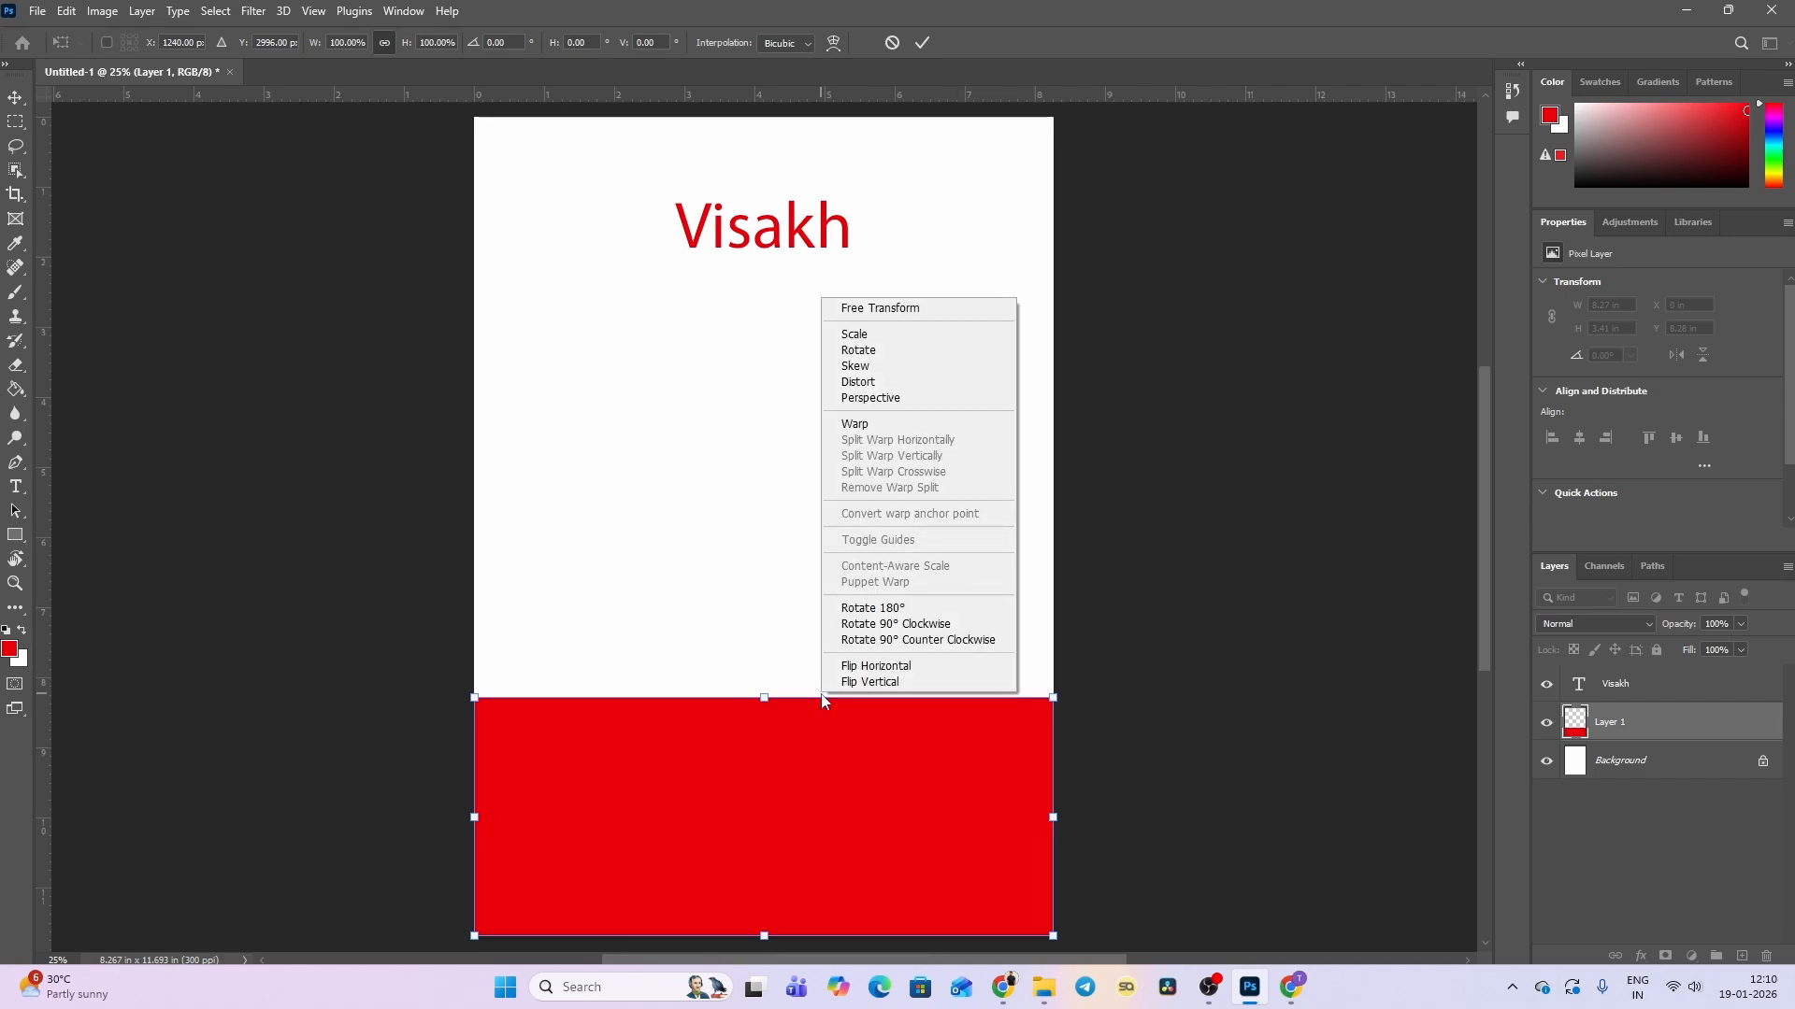
click(885, 432)
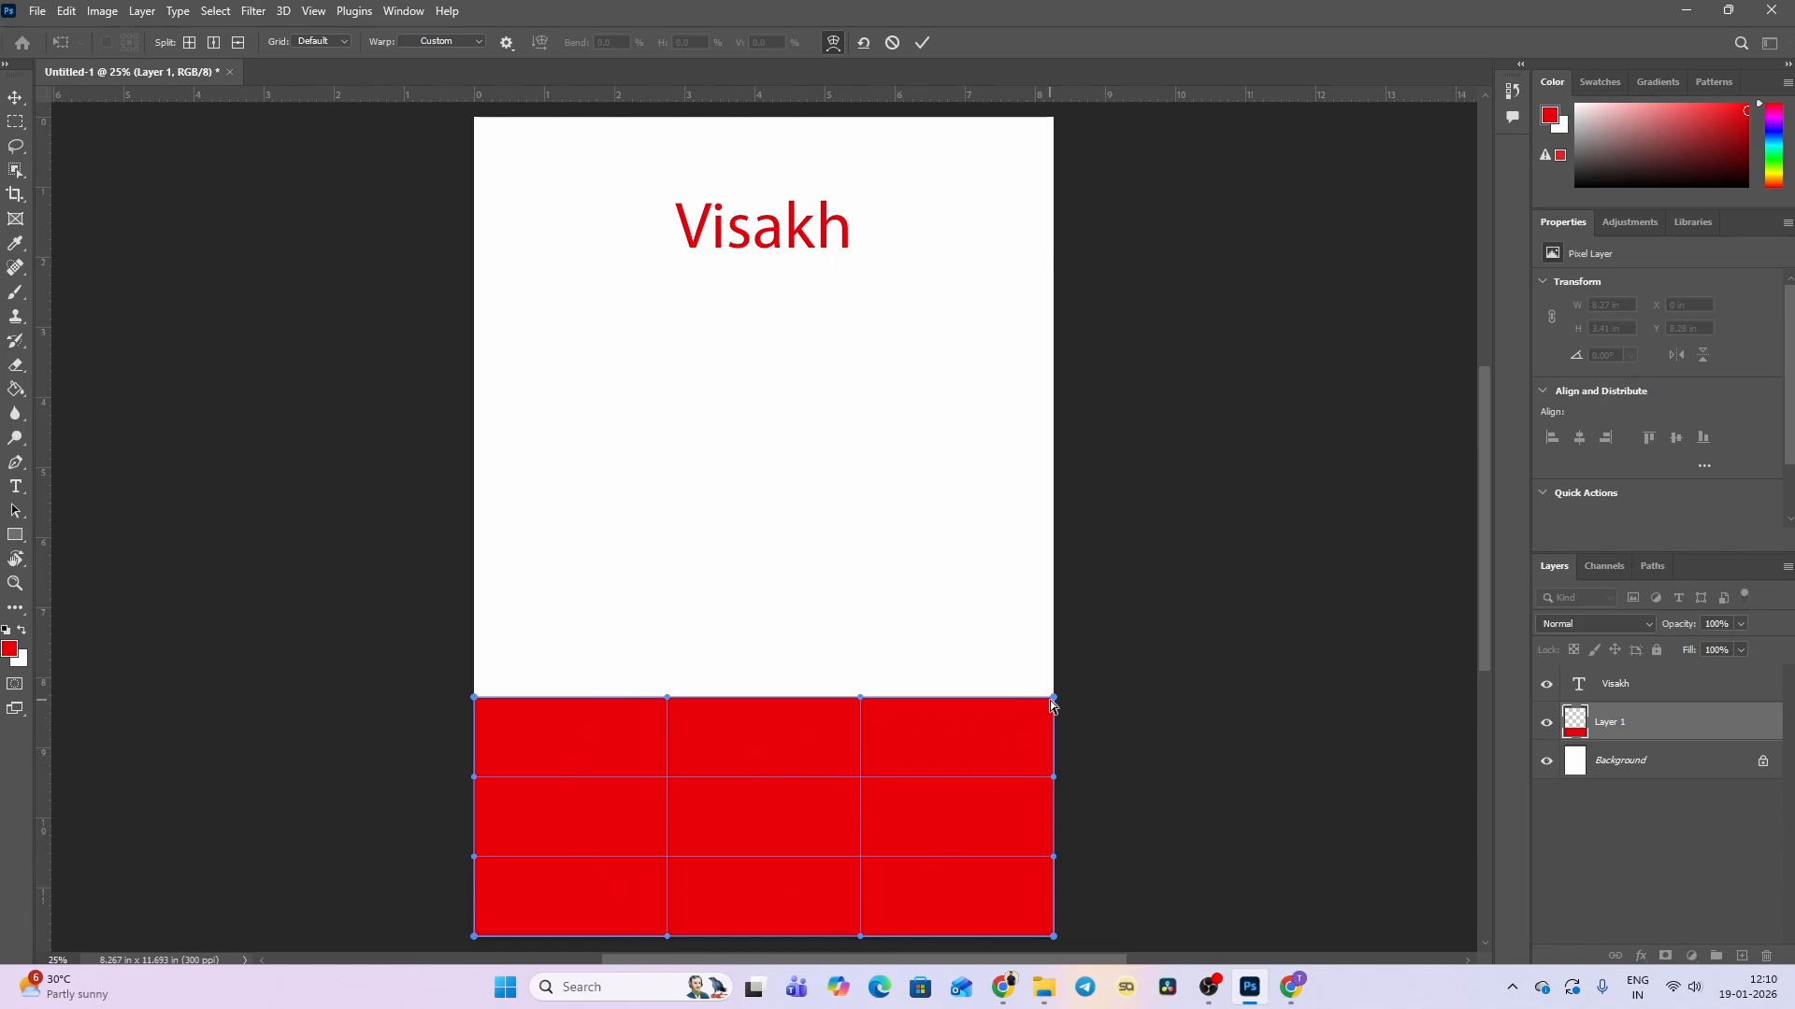
drag(1056, 697, 1147, 413)
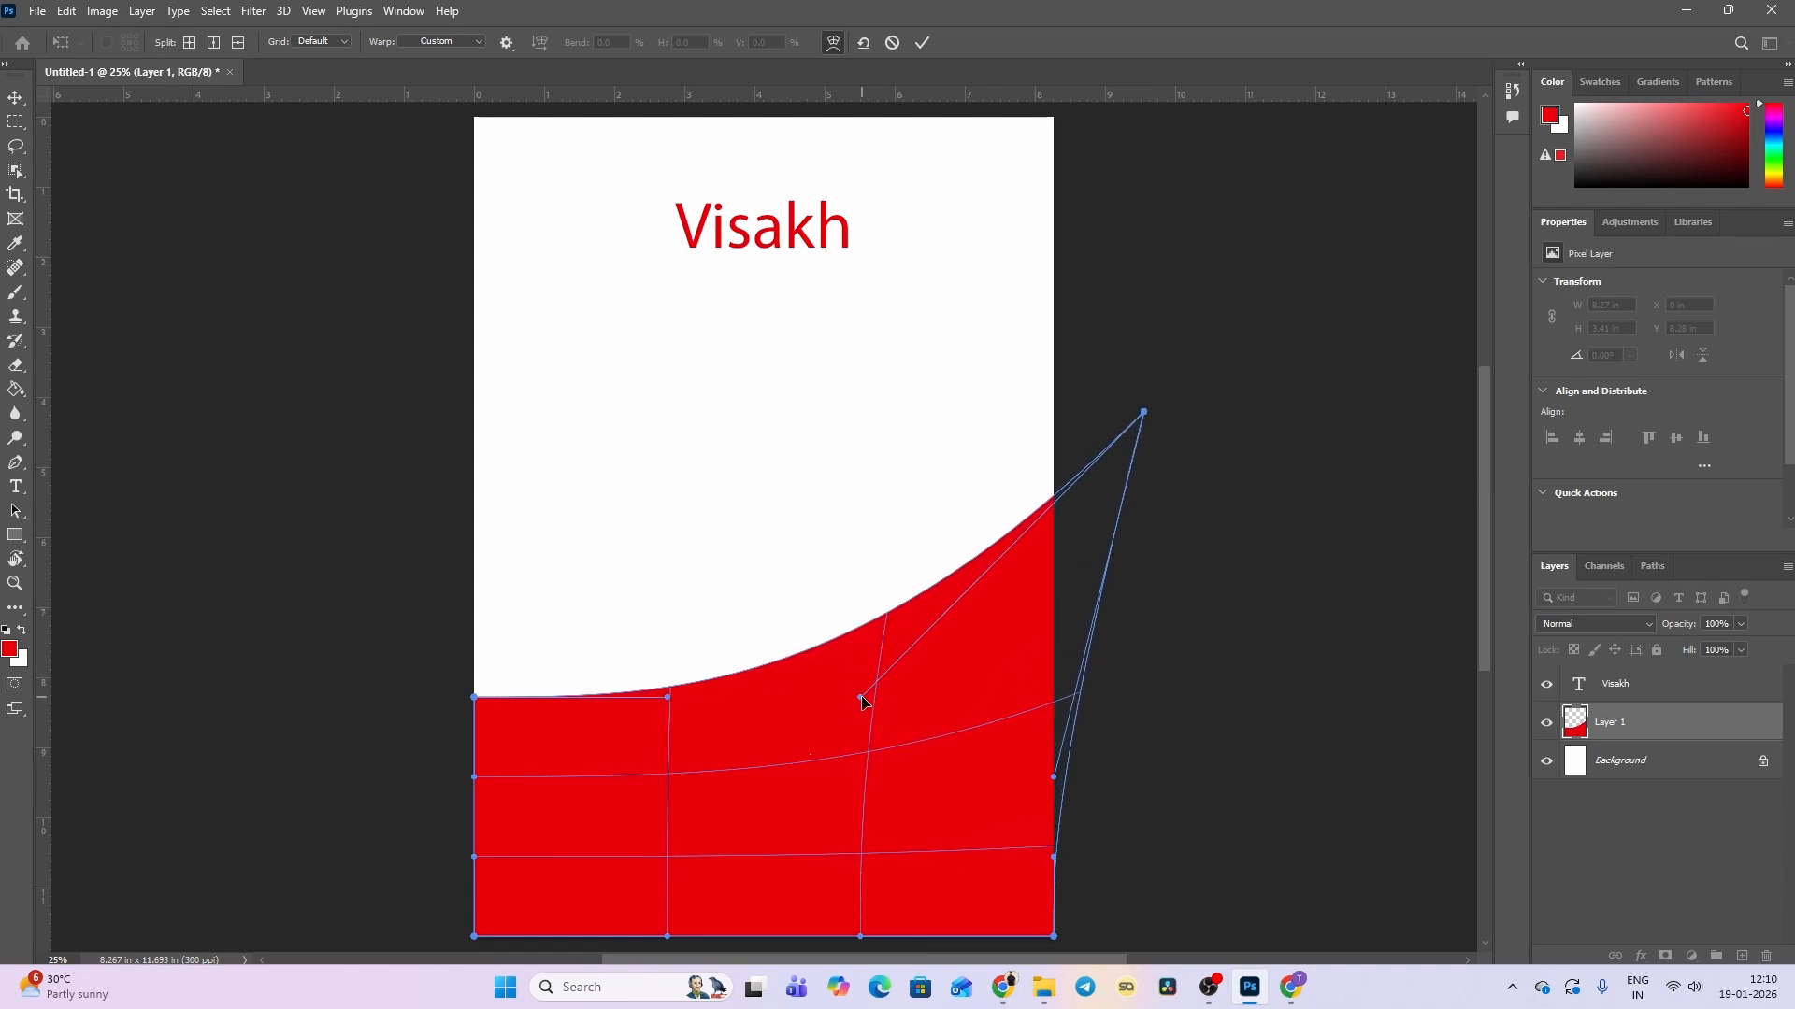
Bend the band's top edge into an S-shaped wave, extend its upper-left corner past the page, and apply the warp.
drag(861, 697, 650, 509)
drag(676, 705, 966, 812)
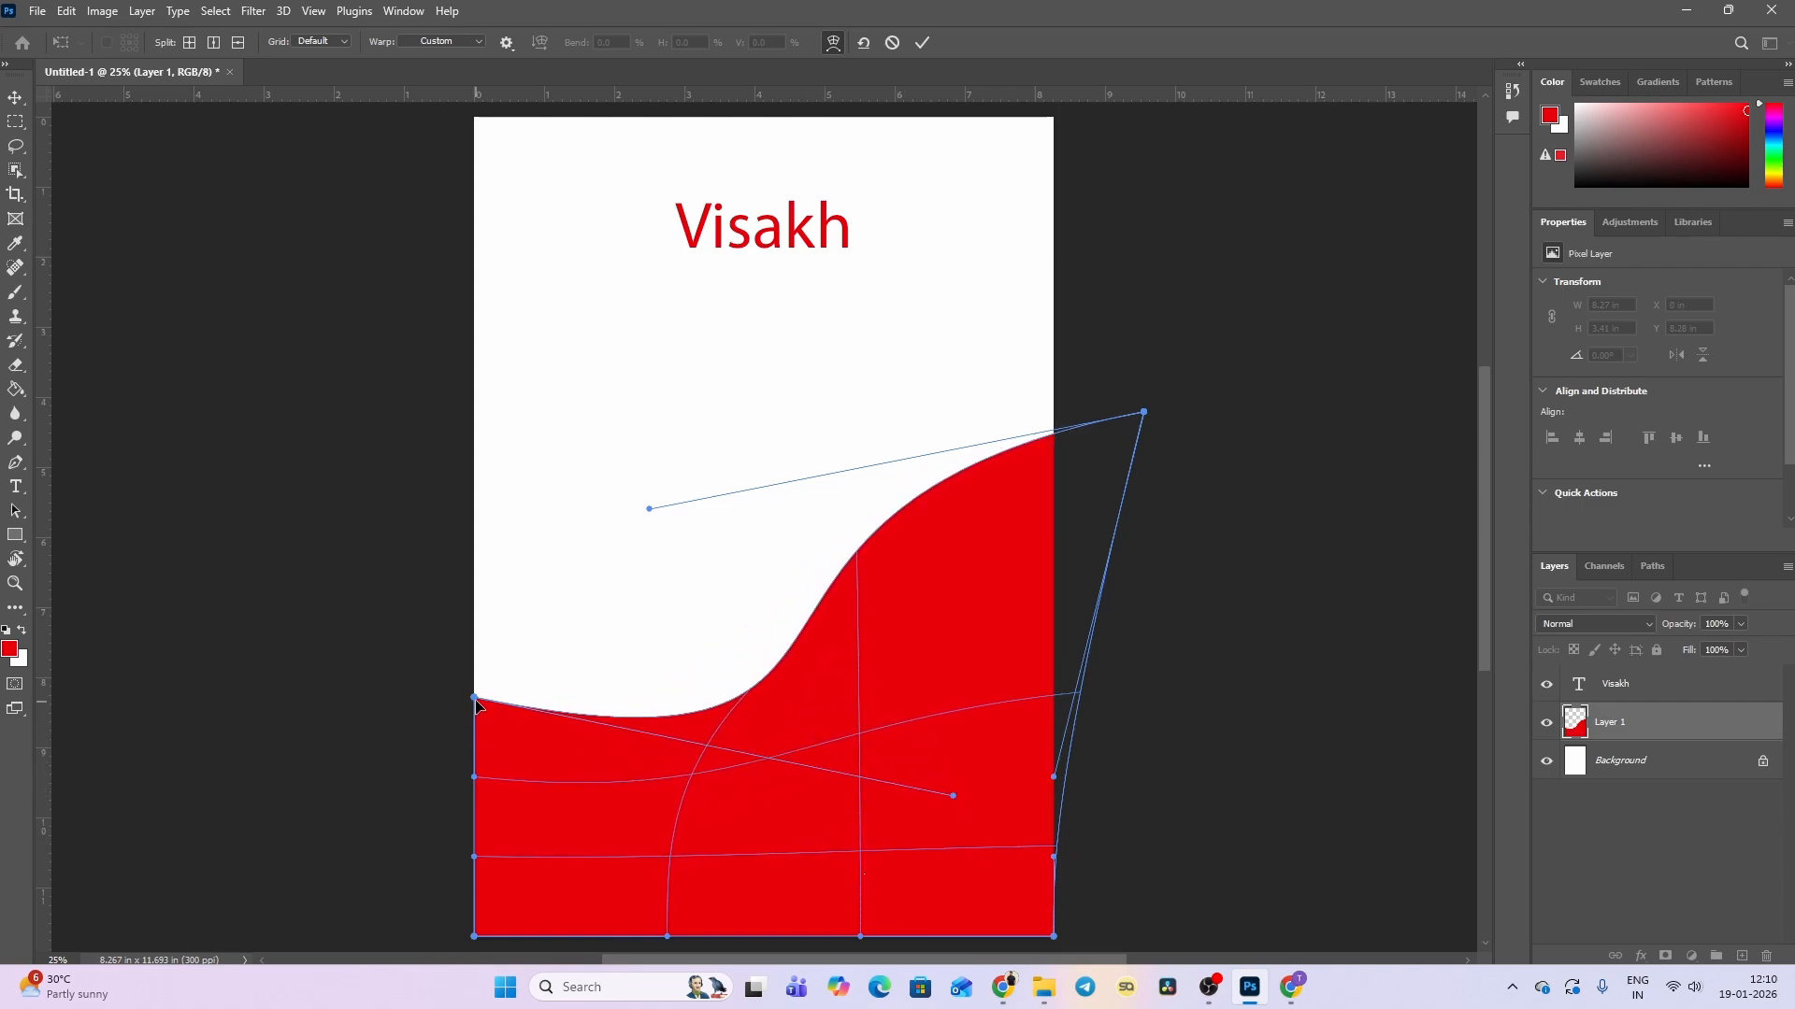
drag(476, 701, 262, 686)
key(ctrl+z)
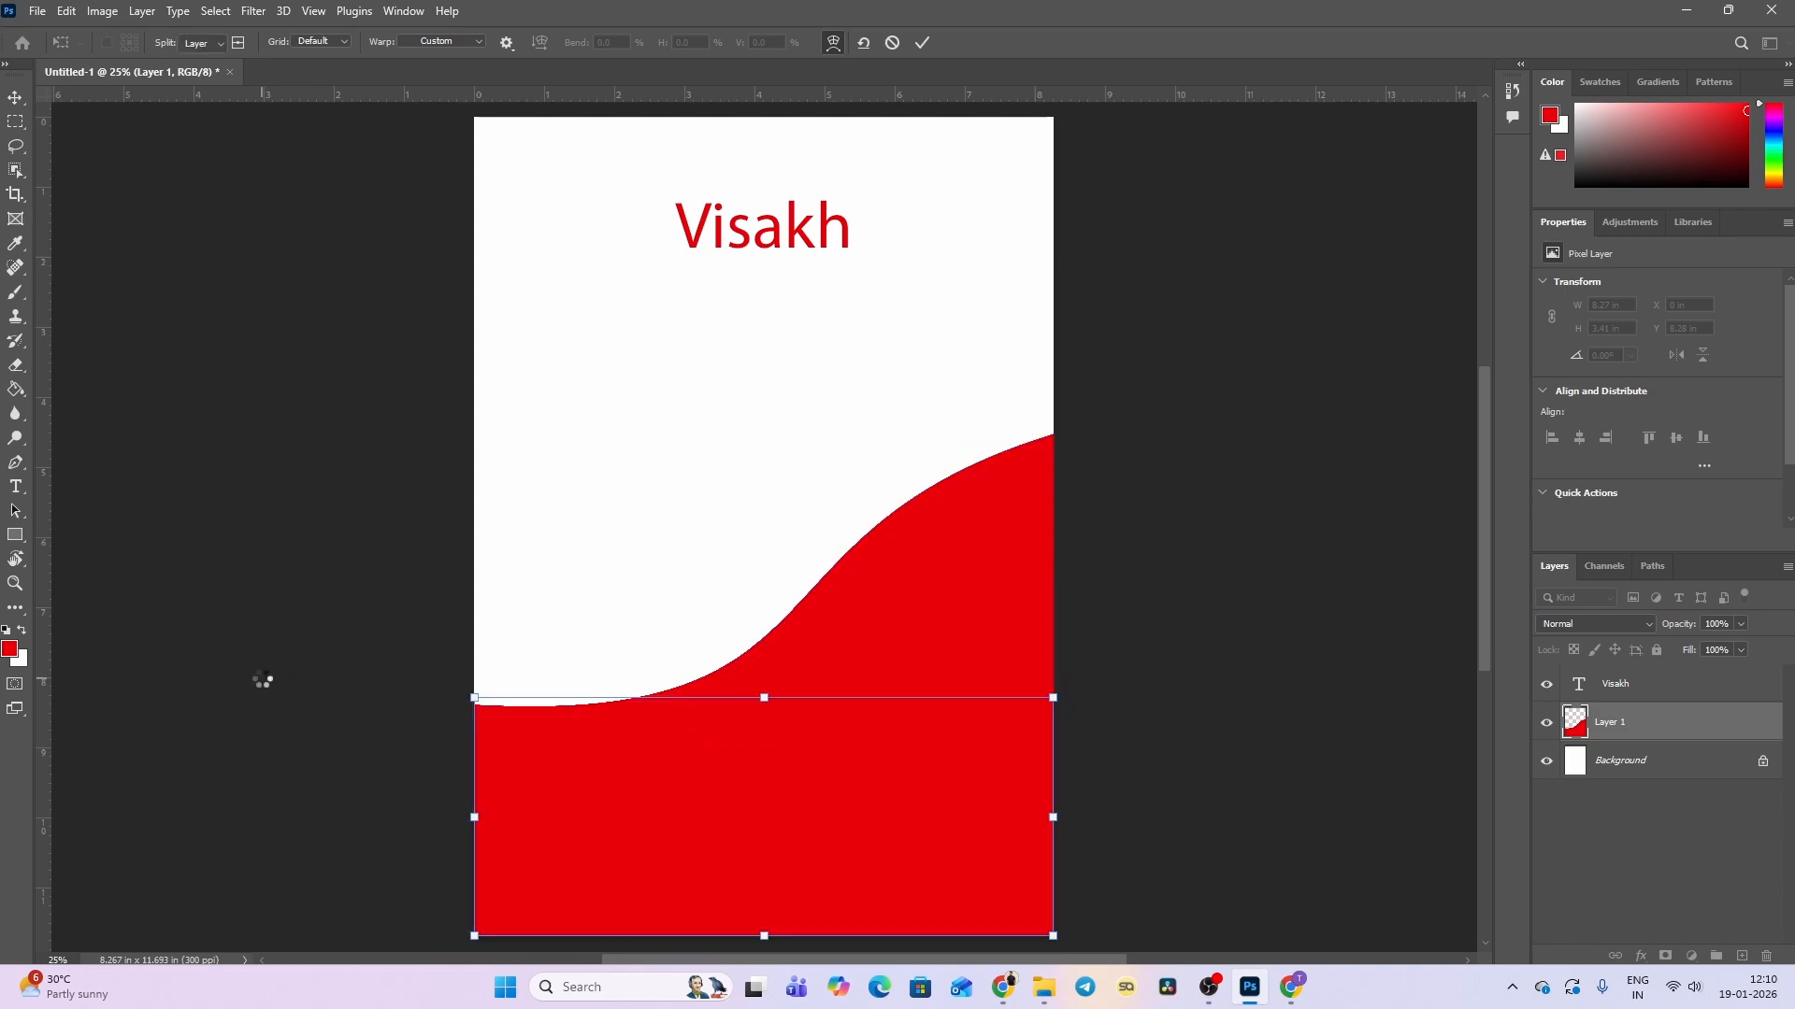
key(Return)
Move the red wave slightly down and scale it up to about 12.98 in wide and 7.73 in high.
drag(928, 650, 937, 689)
key(ctrl+t)
drag(264, 721, 232, 721)
key(Return)
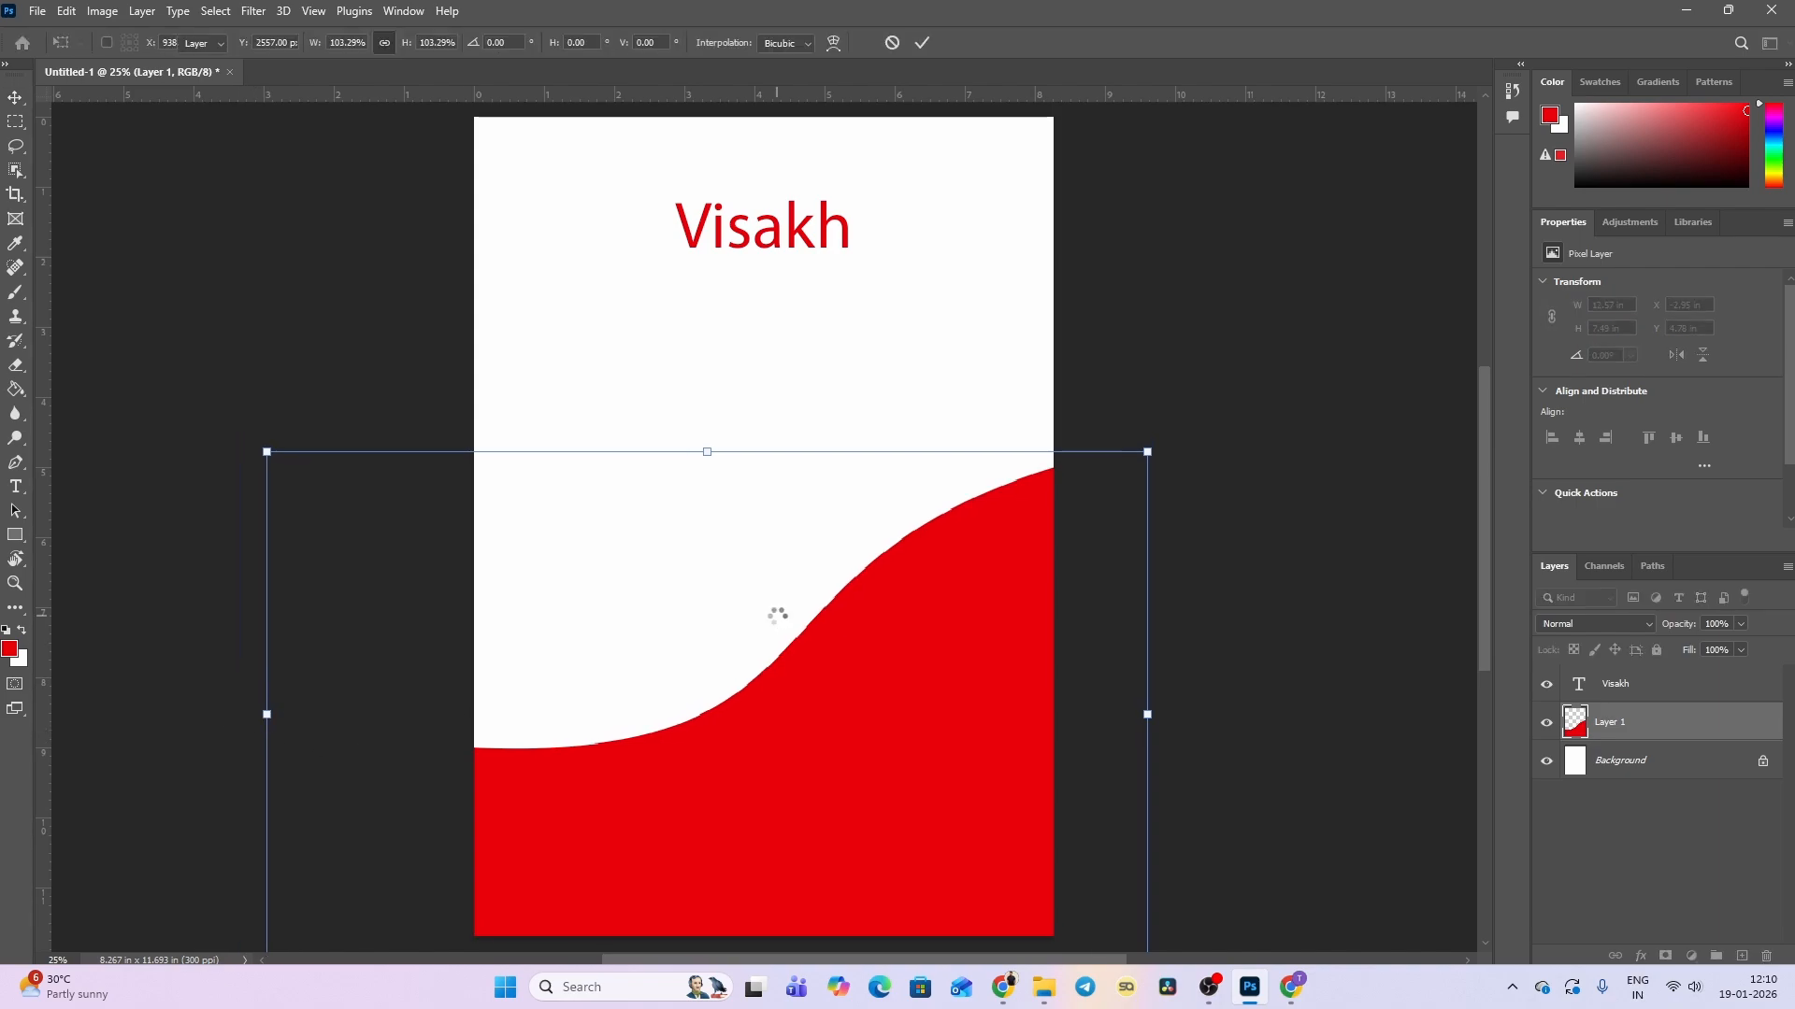
click(1240, 290)
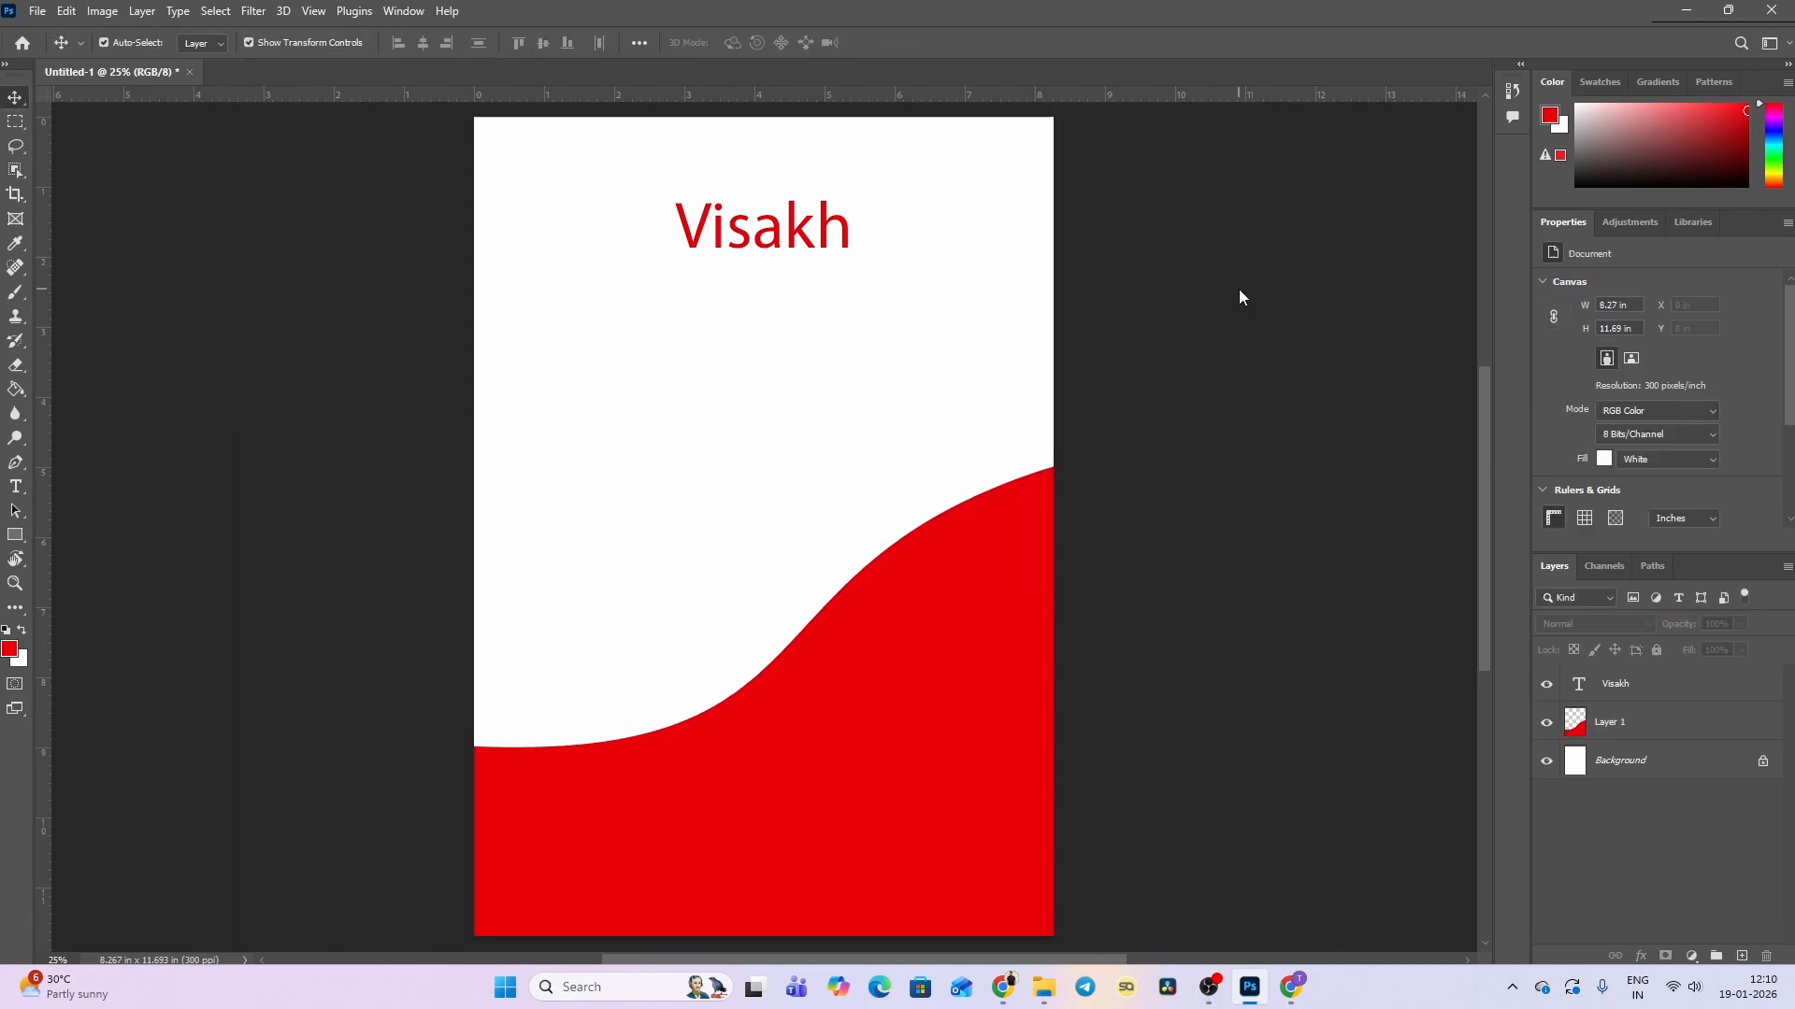
Duplicate the red wave on Layer 1.
click(982, 572)
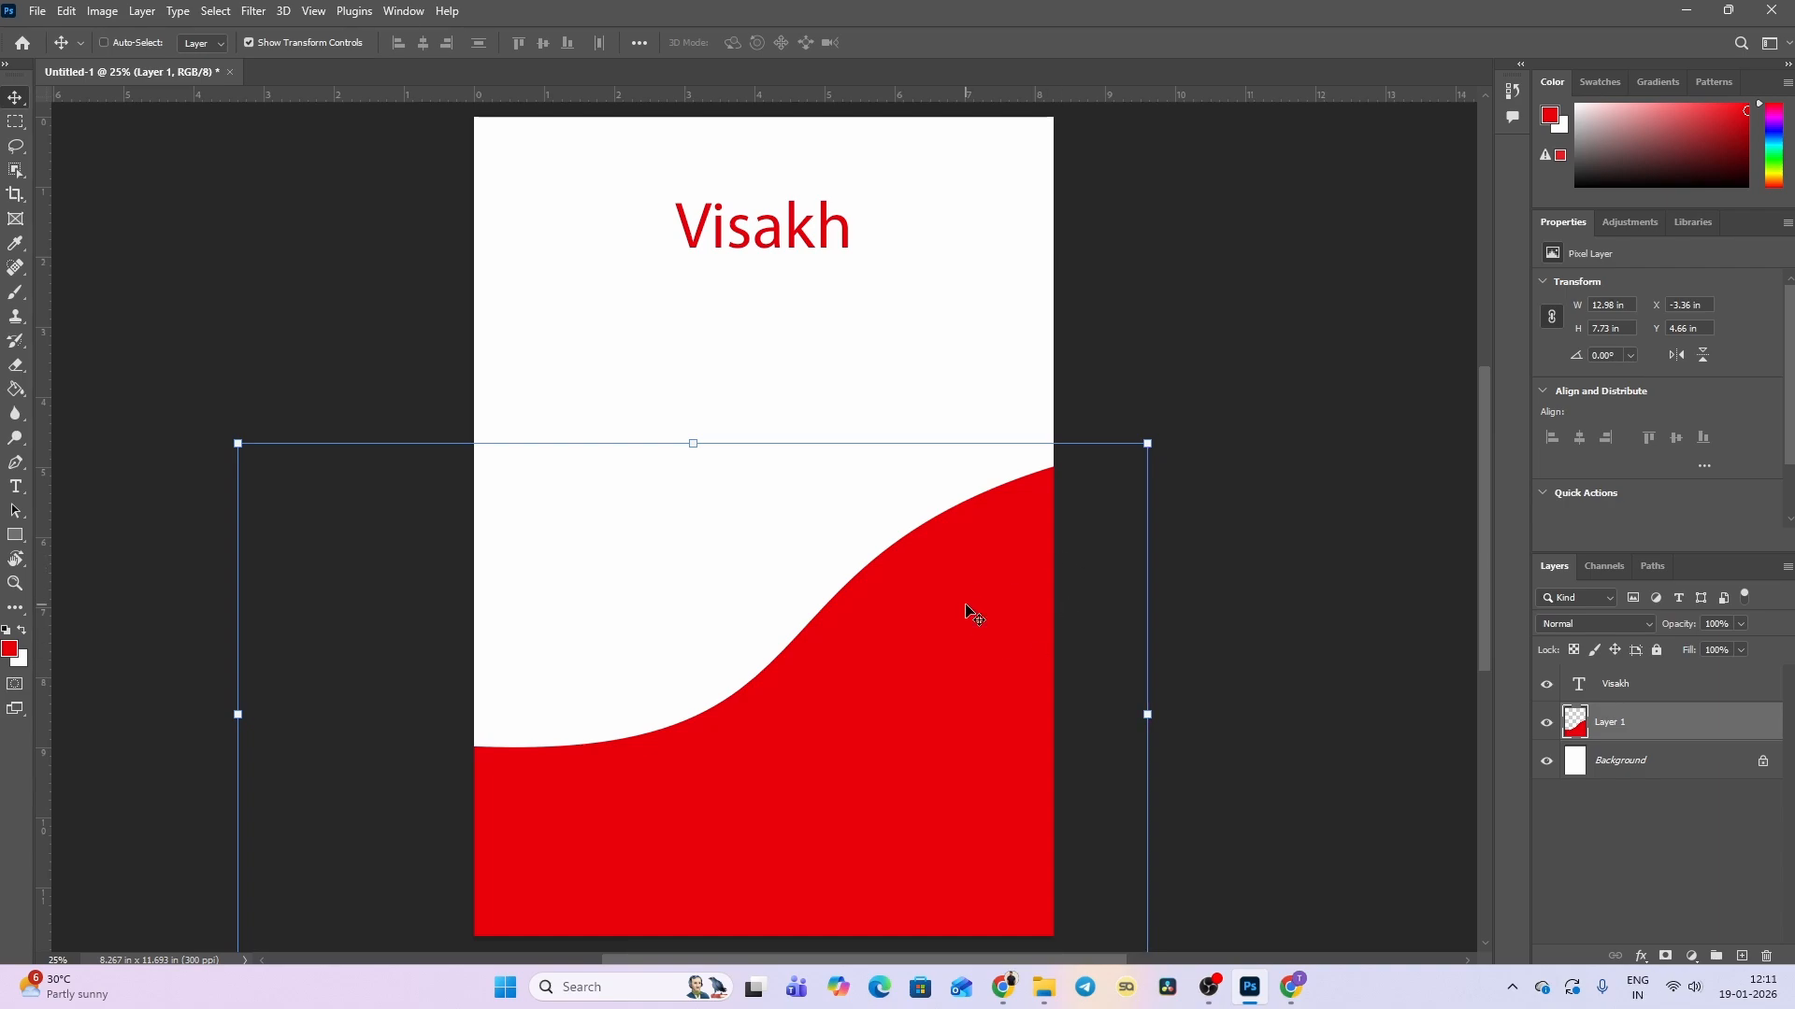
key(ctrl+j)
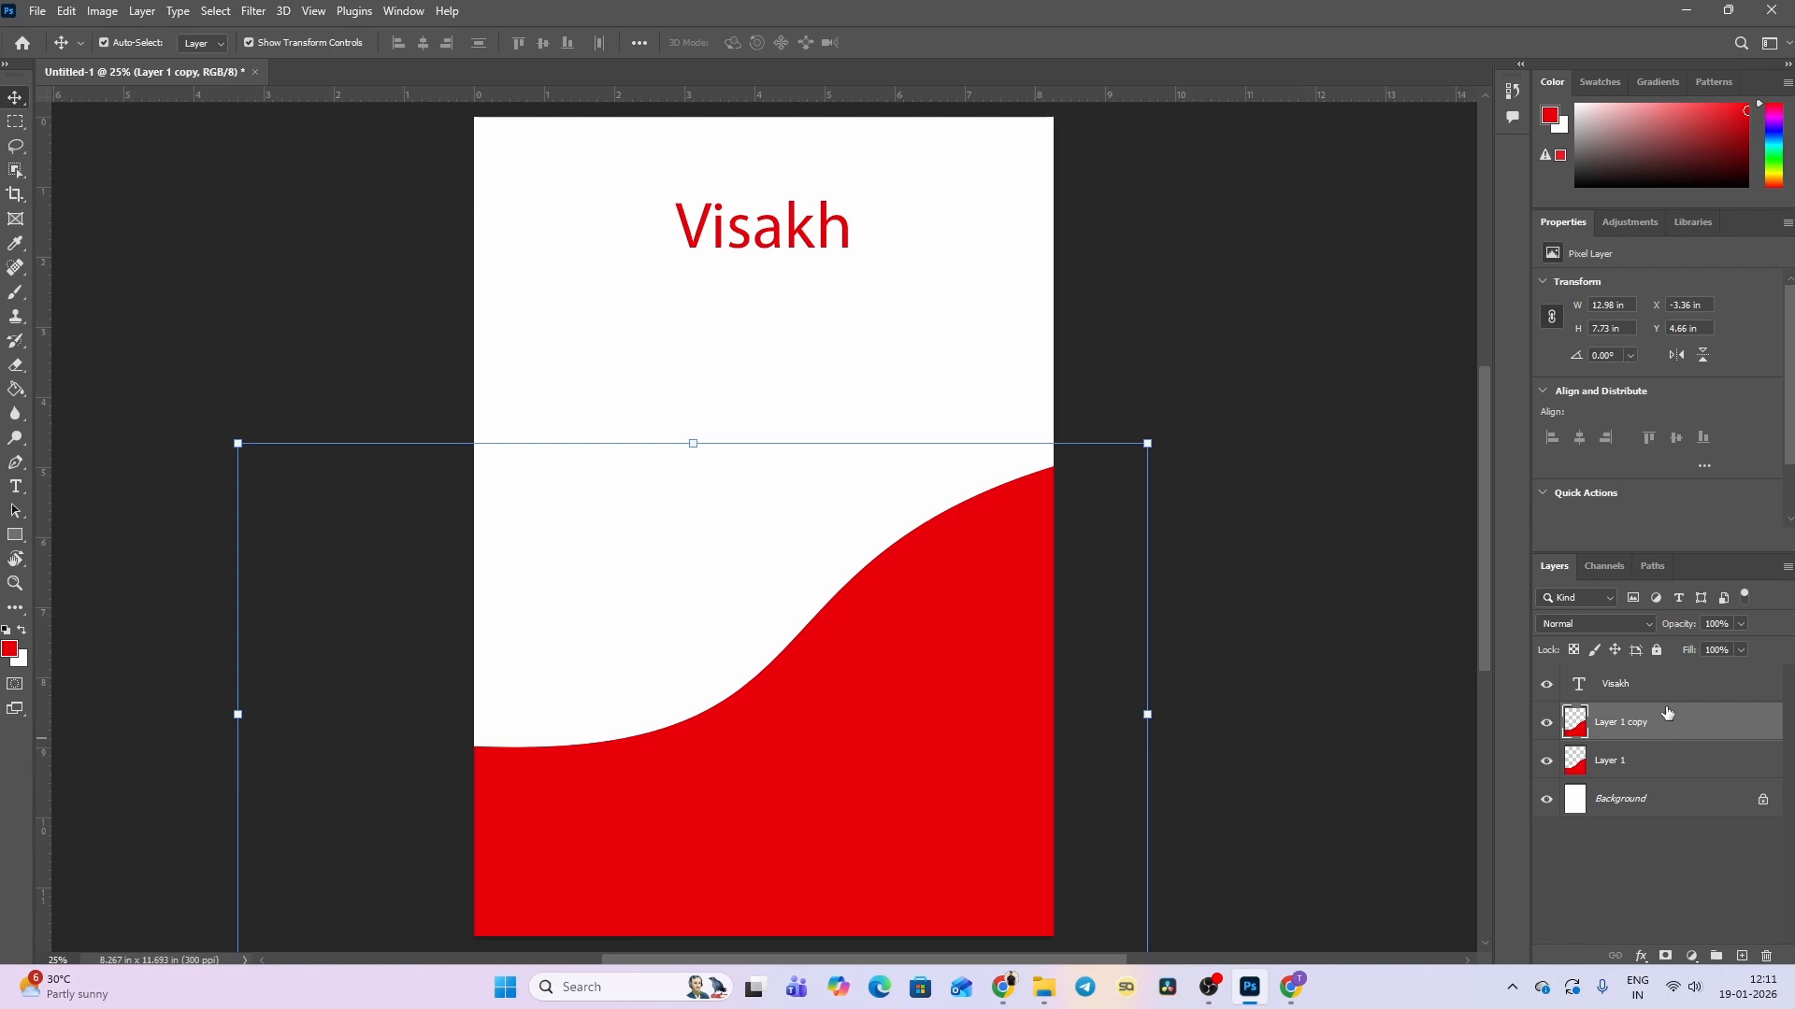
click(1670, 764)
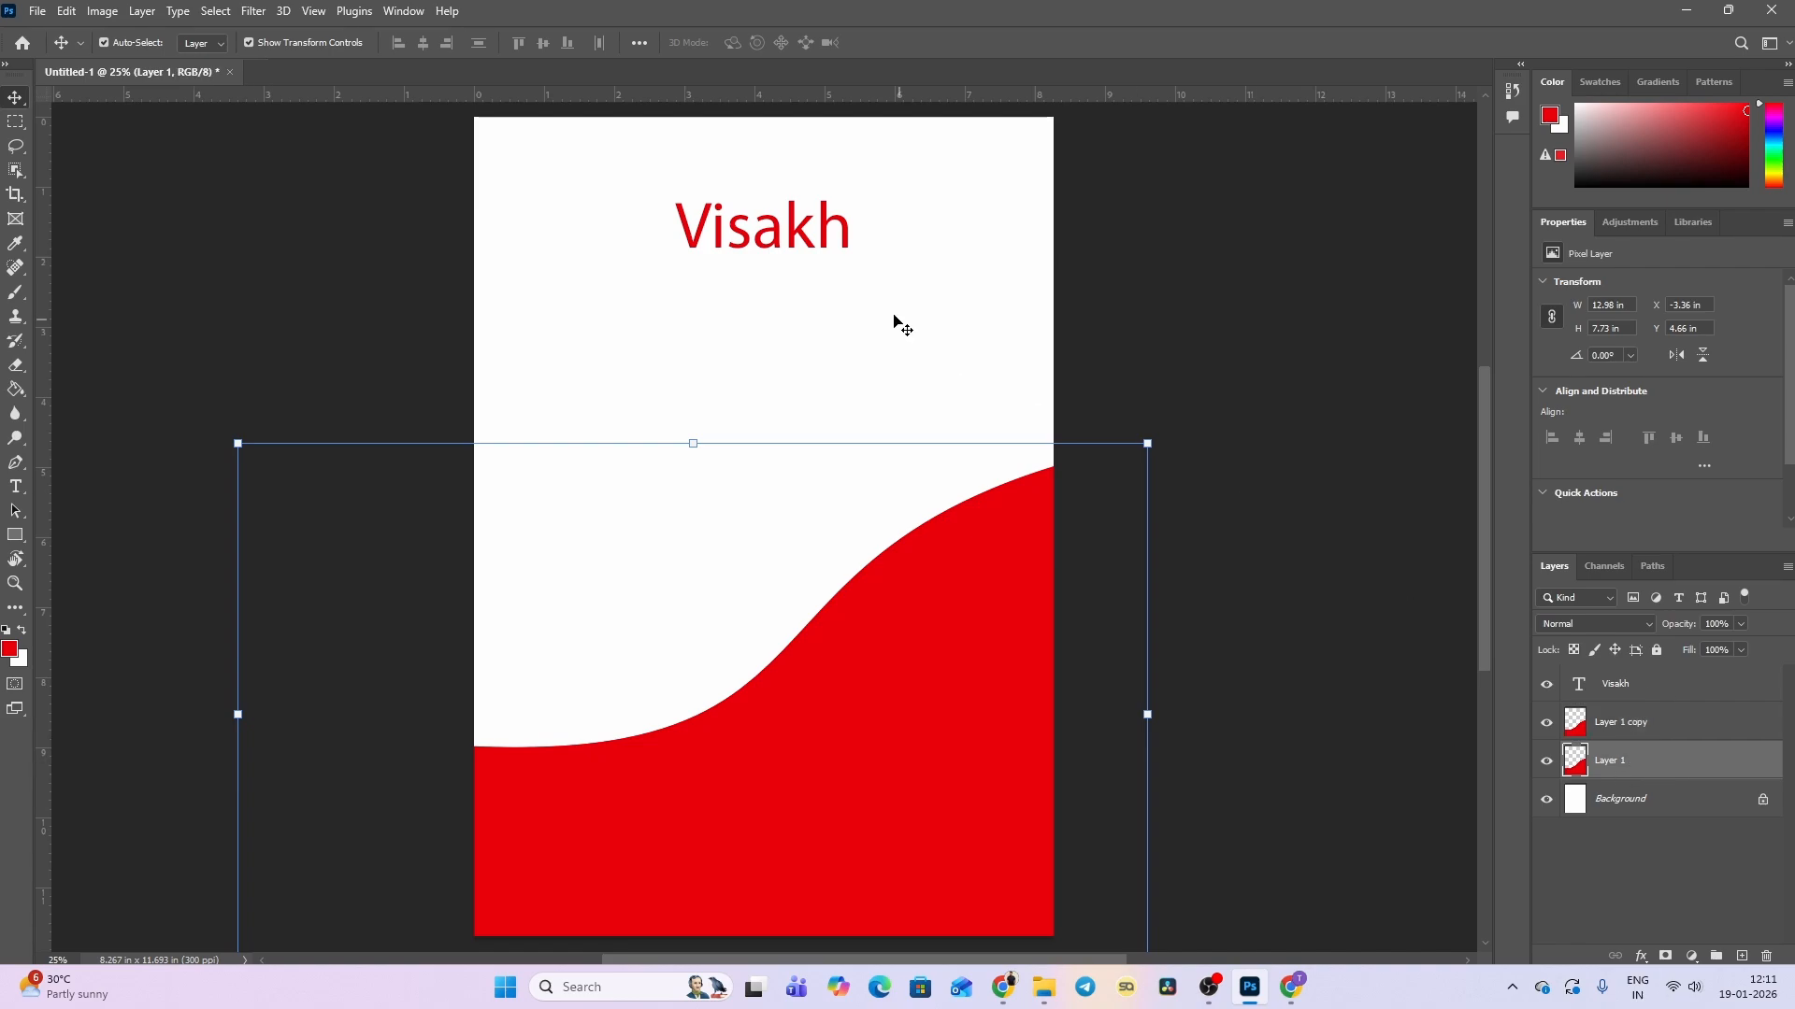
click(1660, 694)
click(1672, 732)
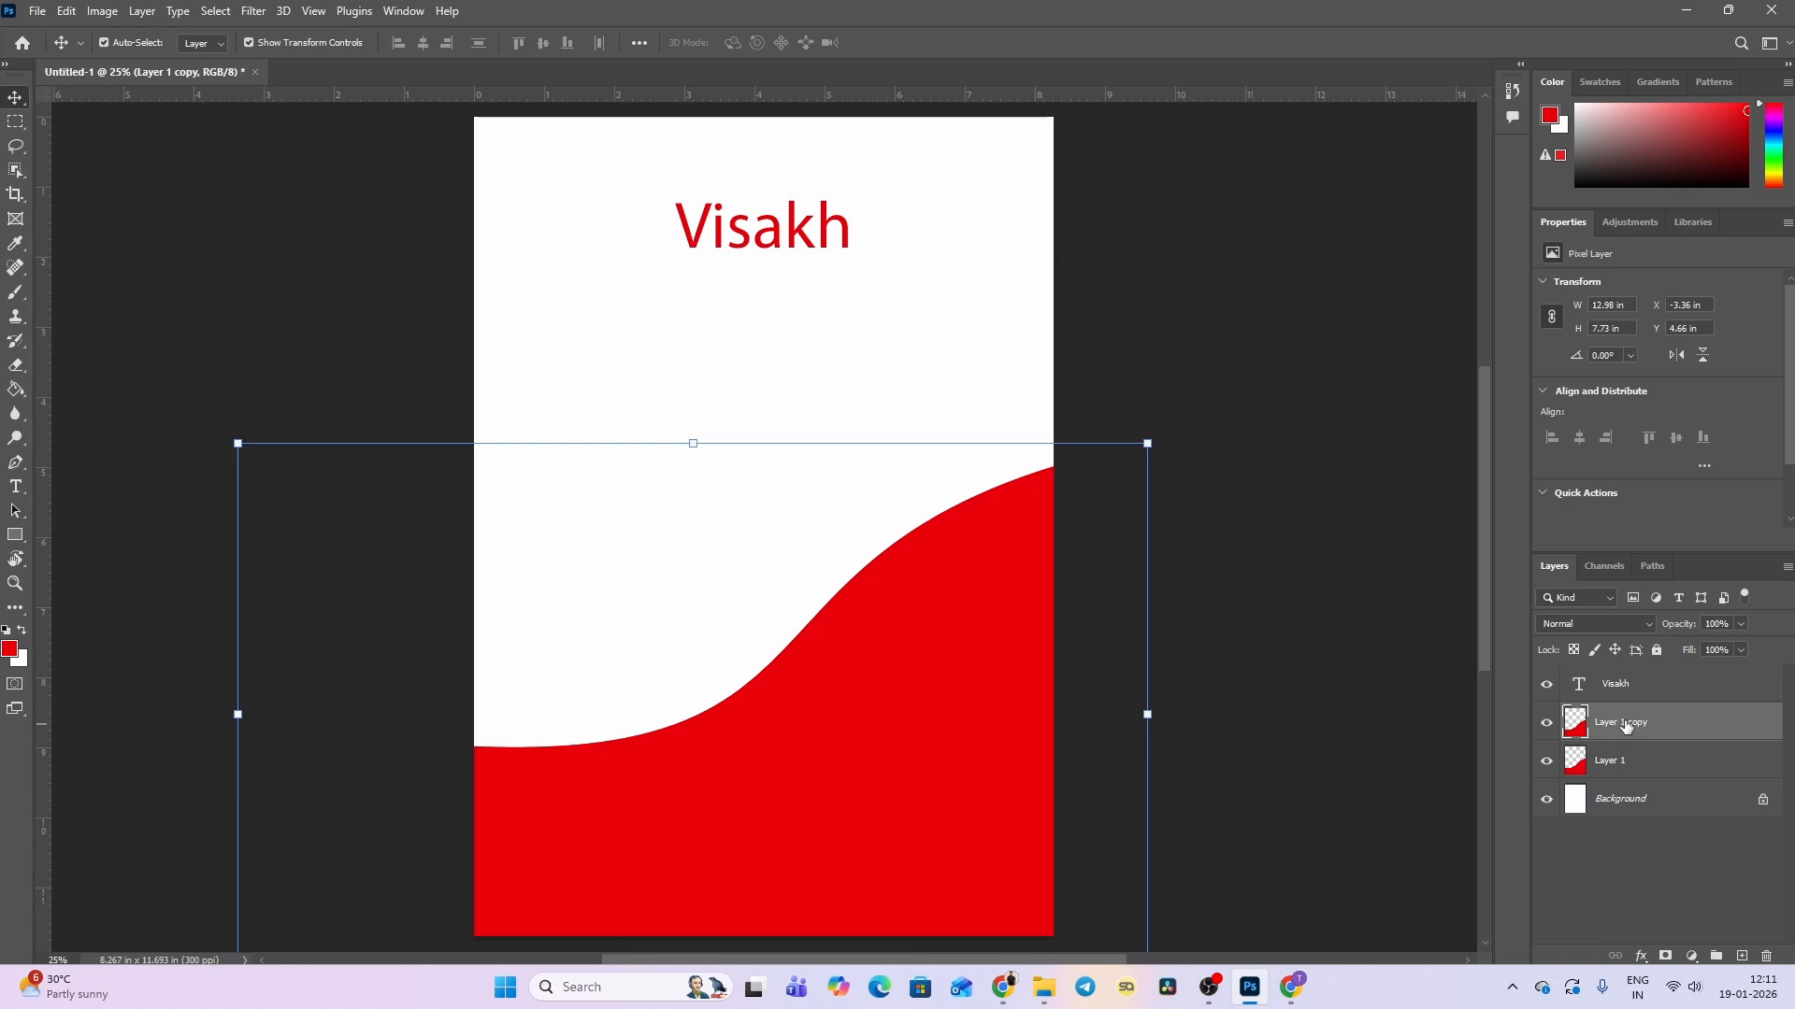
Nudge the original wave on Layer 1, beneath the copy, up to a Y position of 4.52 in.
click(1628, 769)
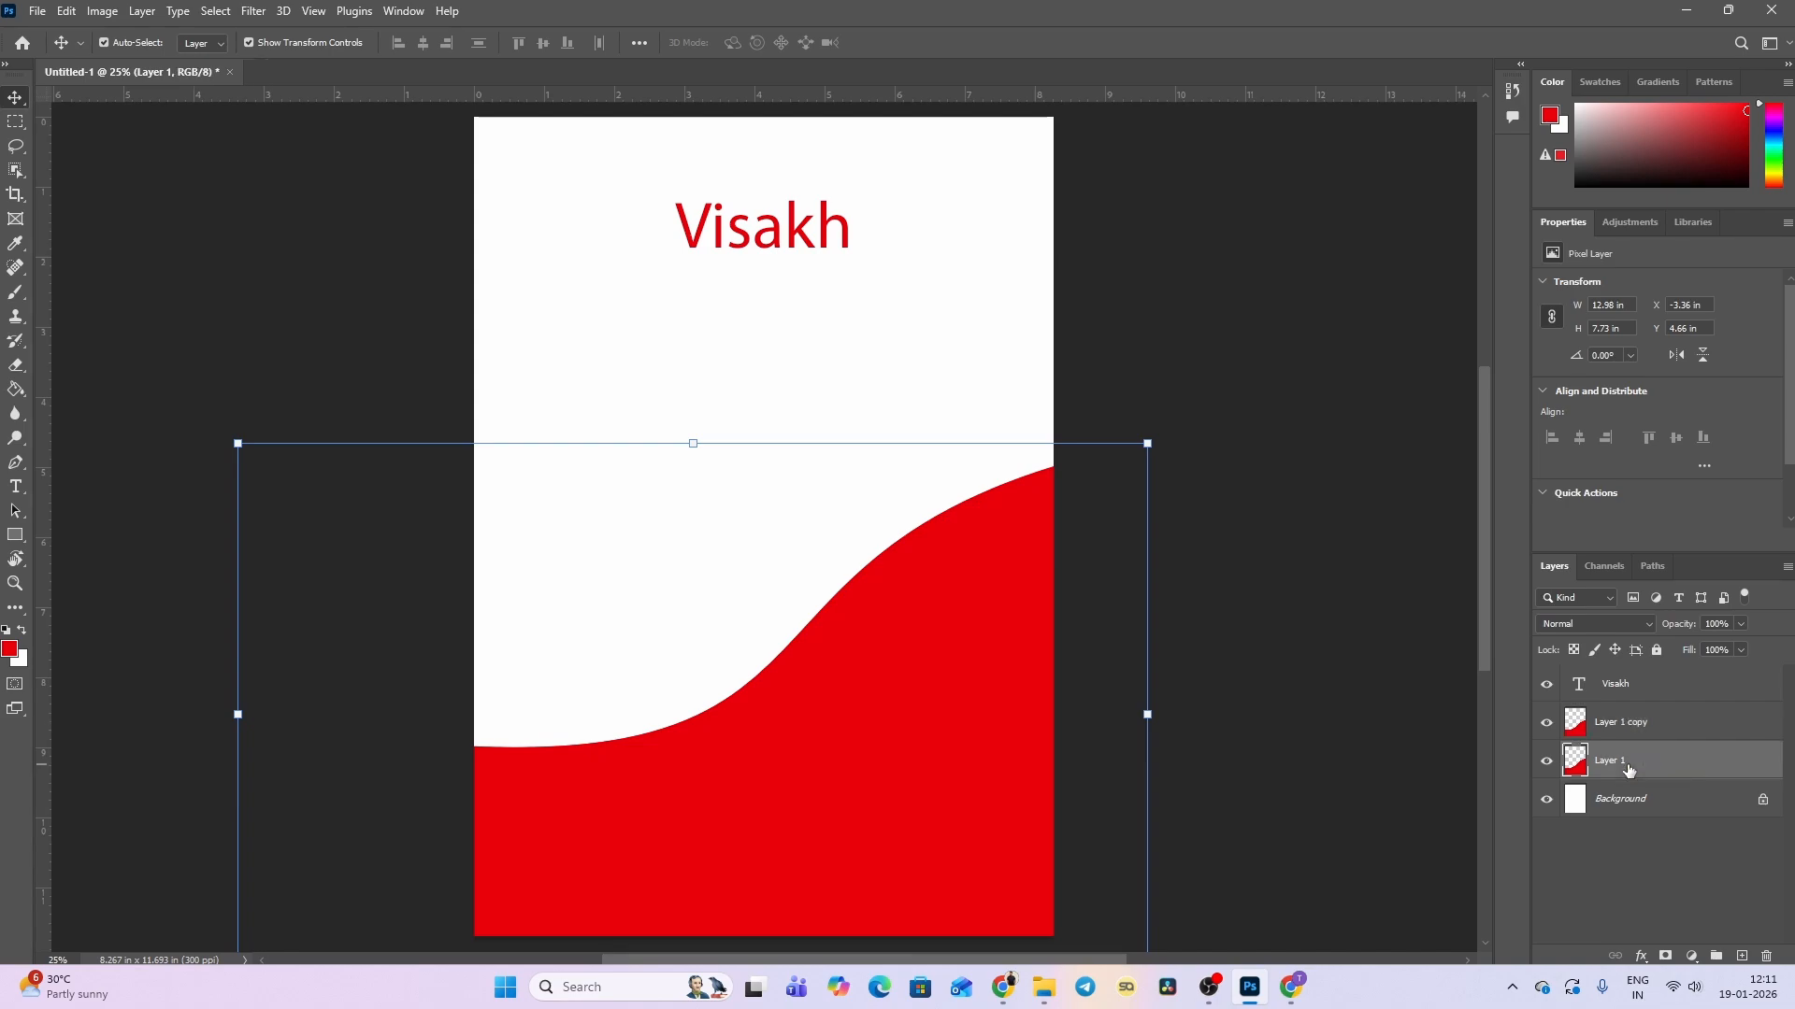
key(shift+Up)
key(shift+Up)
key(shift+Up)
key(shift+Up)
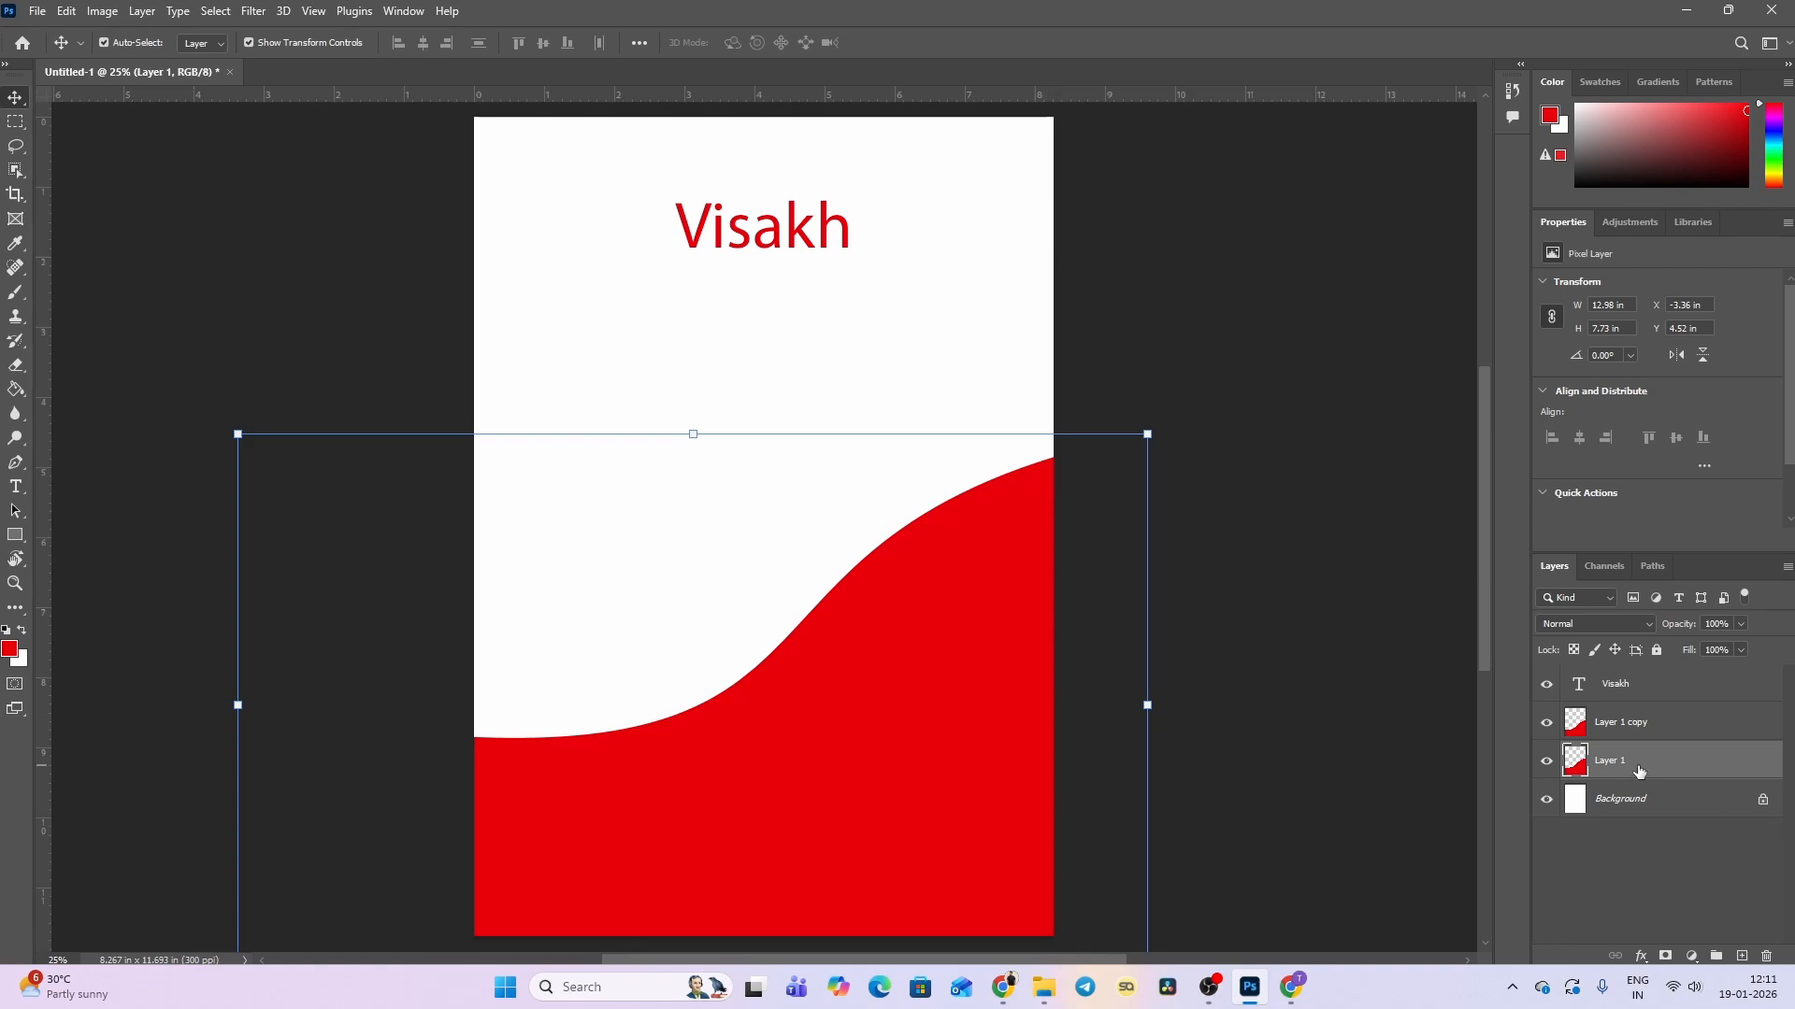
click(11, 649)
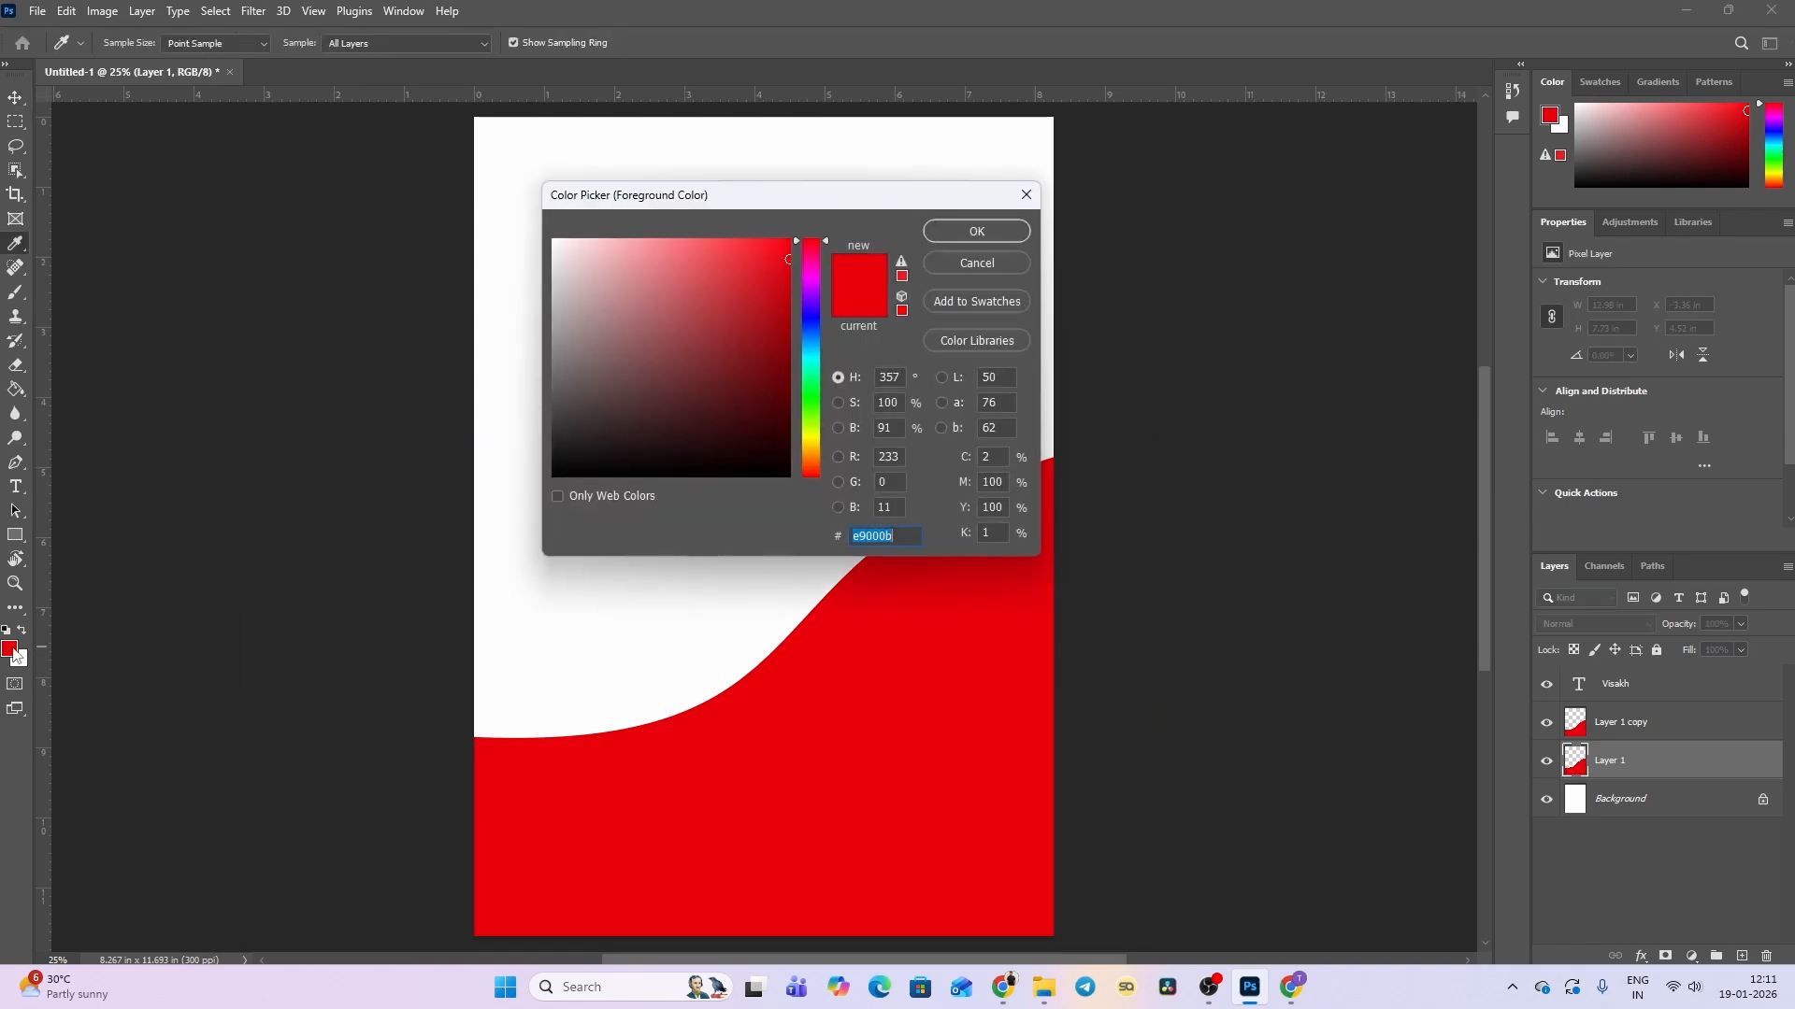
click(974, 267)
key(v)
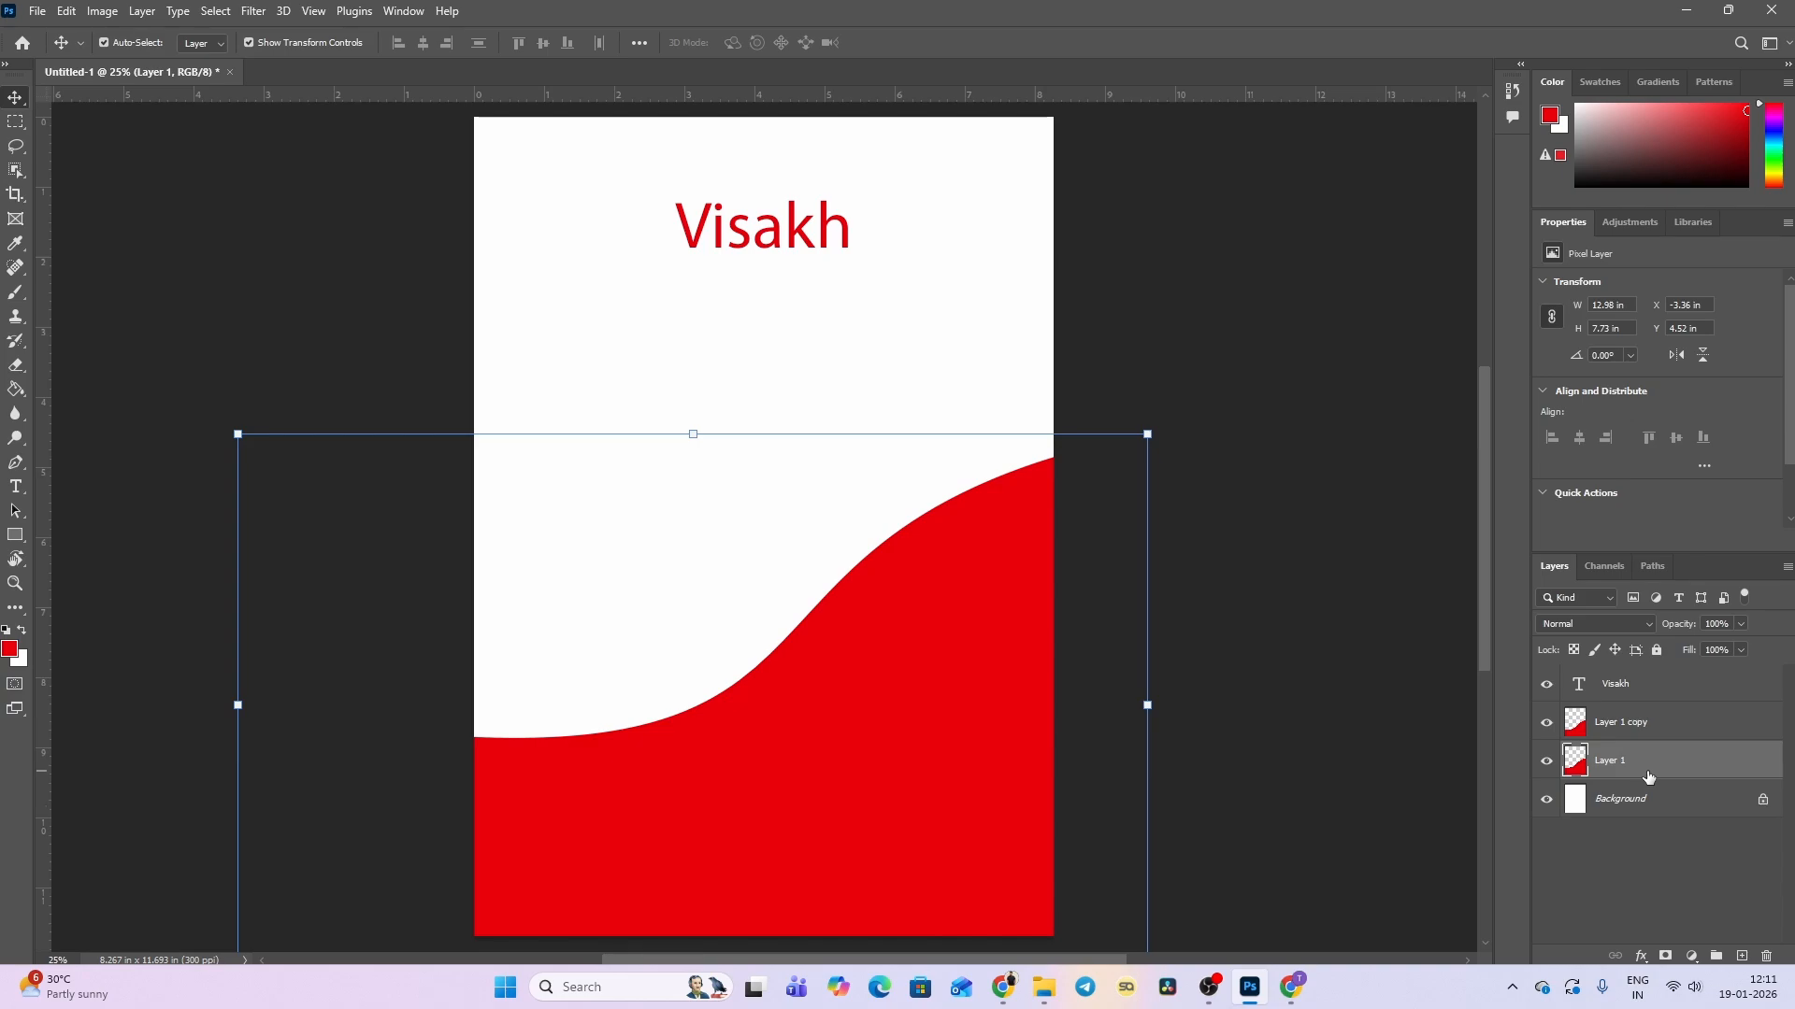
Recolour the wave on Layer 1 to blue by shifting its hue with Hue/Saturation.
key(ctrl+u)
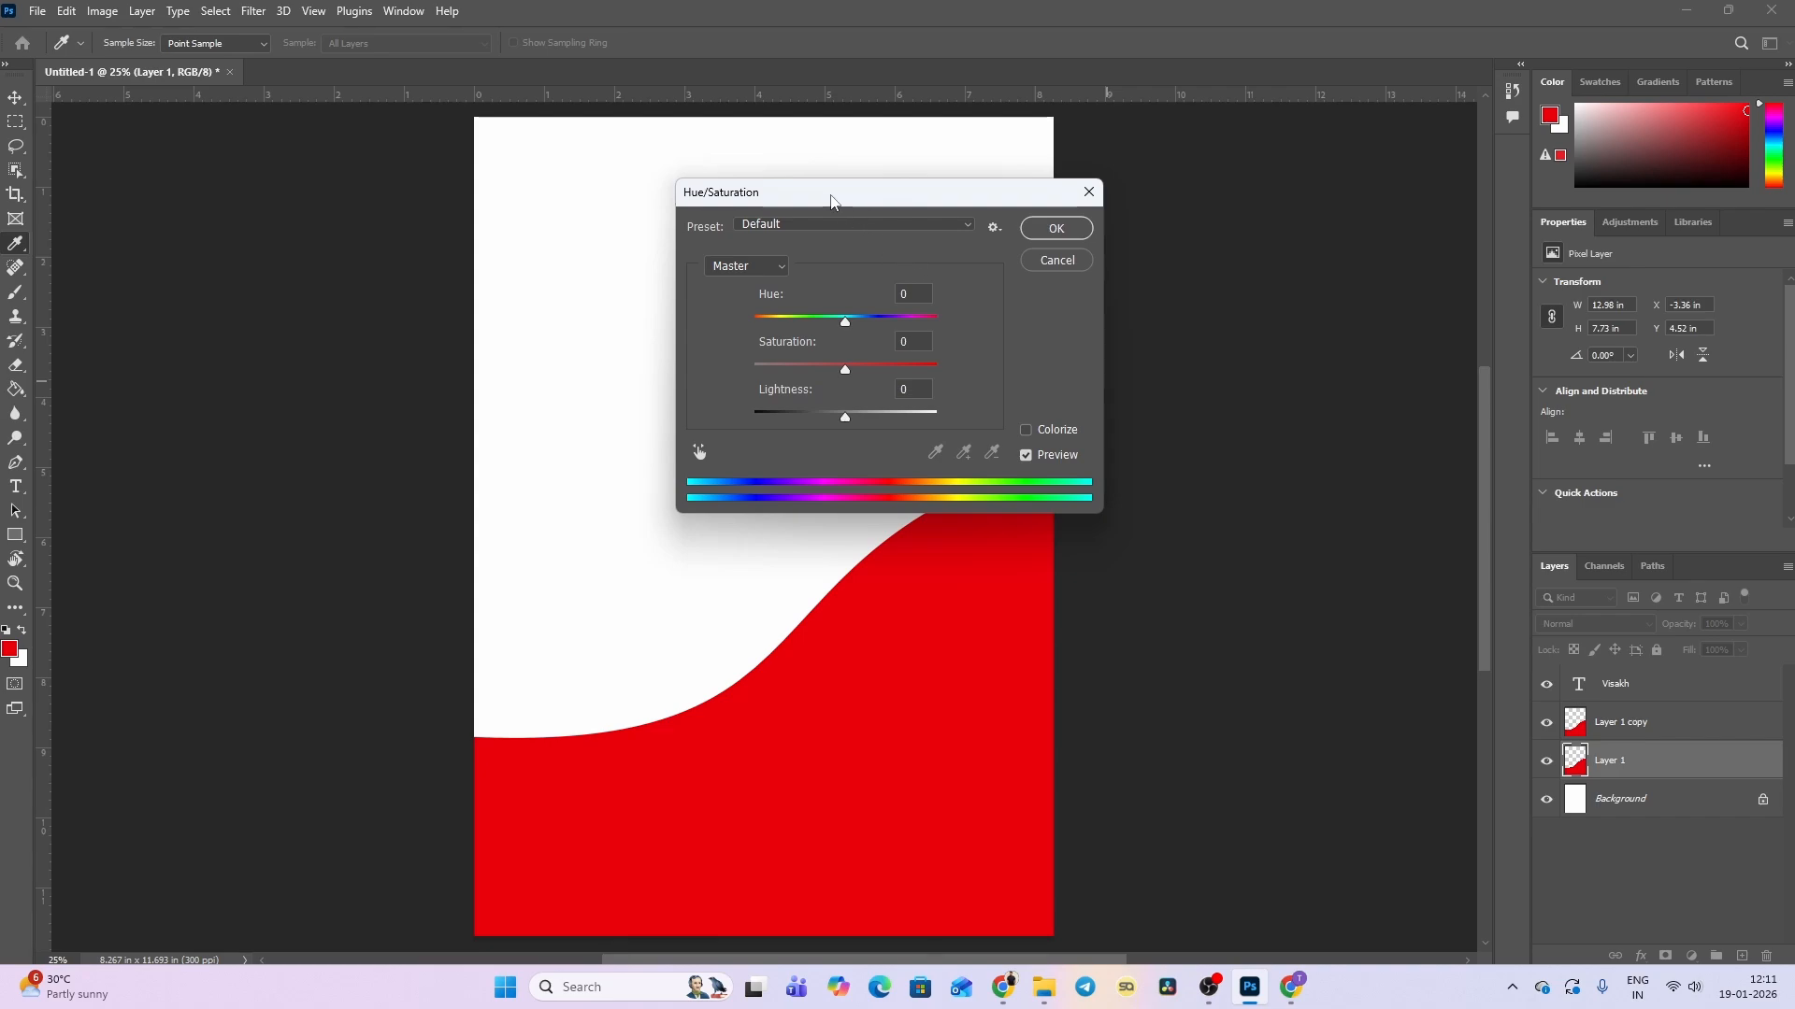
drag(831, 201, 1219, 180)
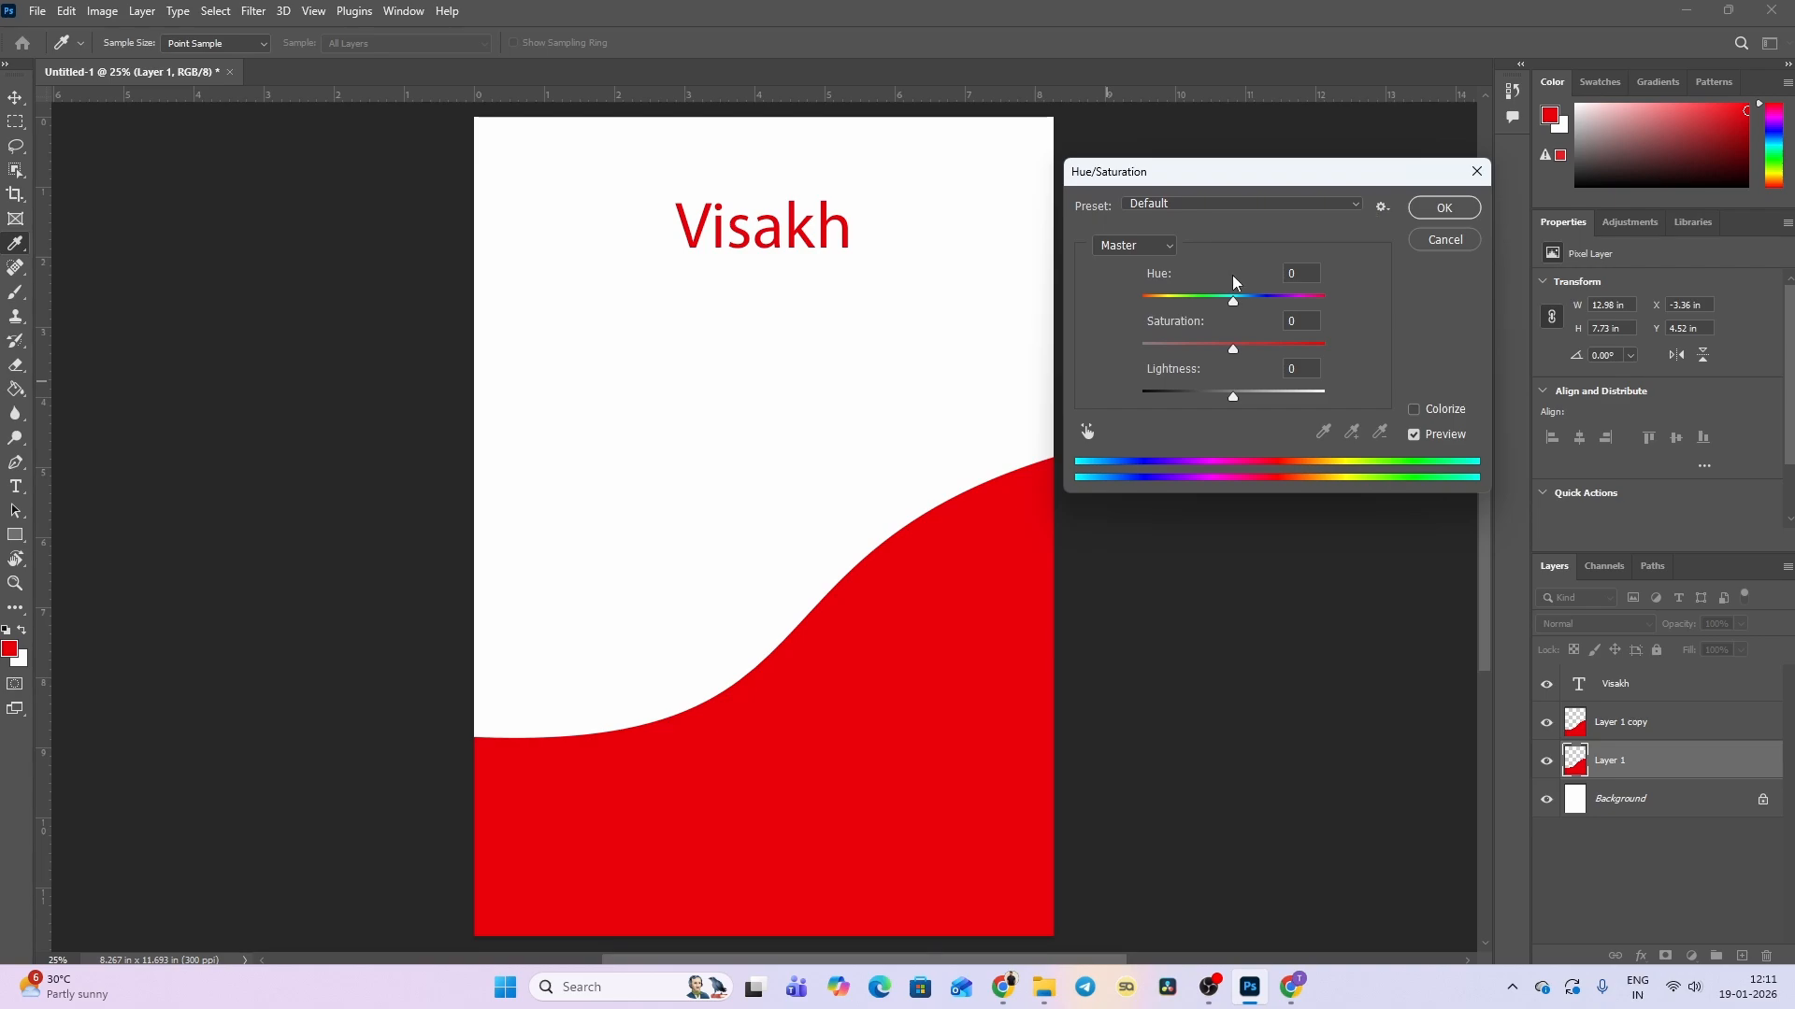
mouse_move(1234, 305)
mouse_down()
mouse_move(1180, 314)
mouse_move(1242, 316)
mouse_move(1168, 346)
mouse_up()
click(1464, 216)
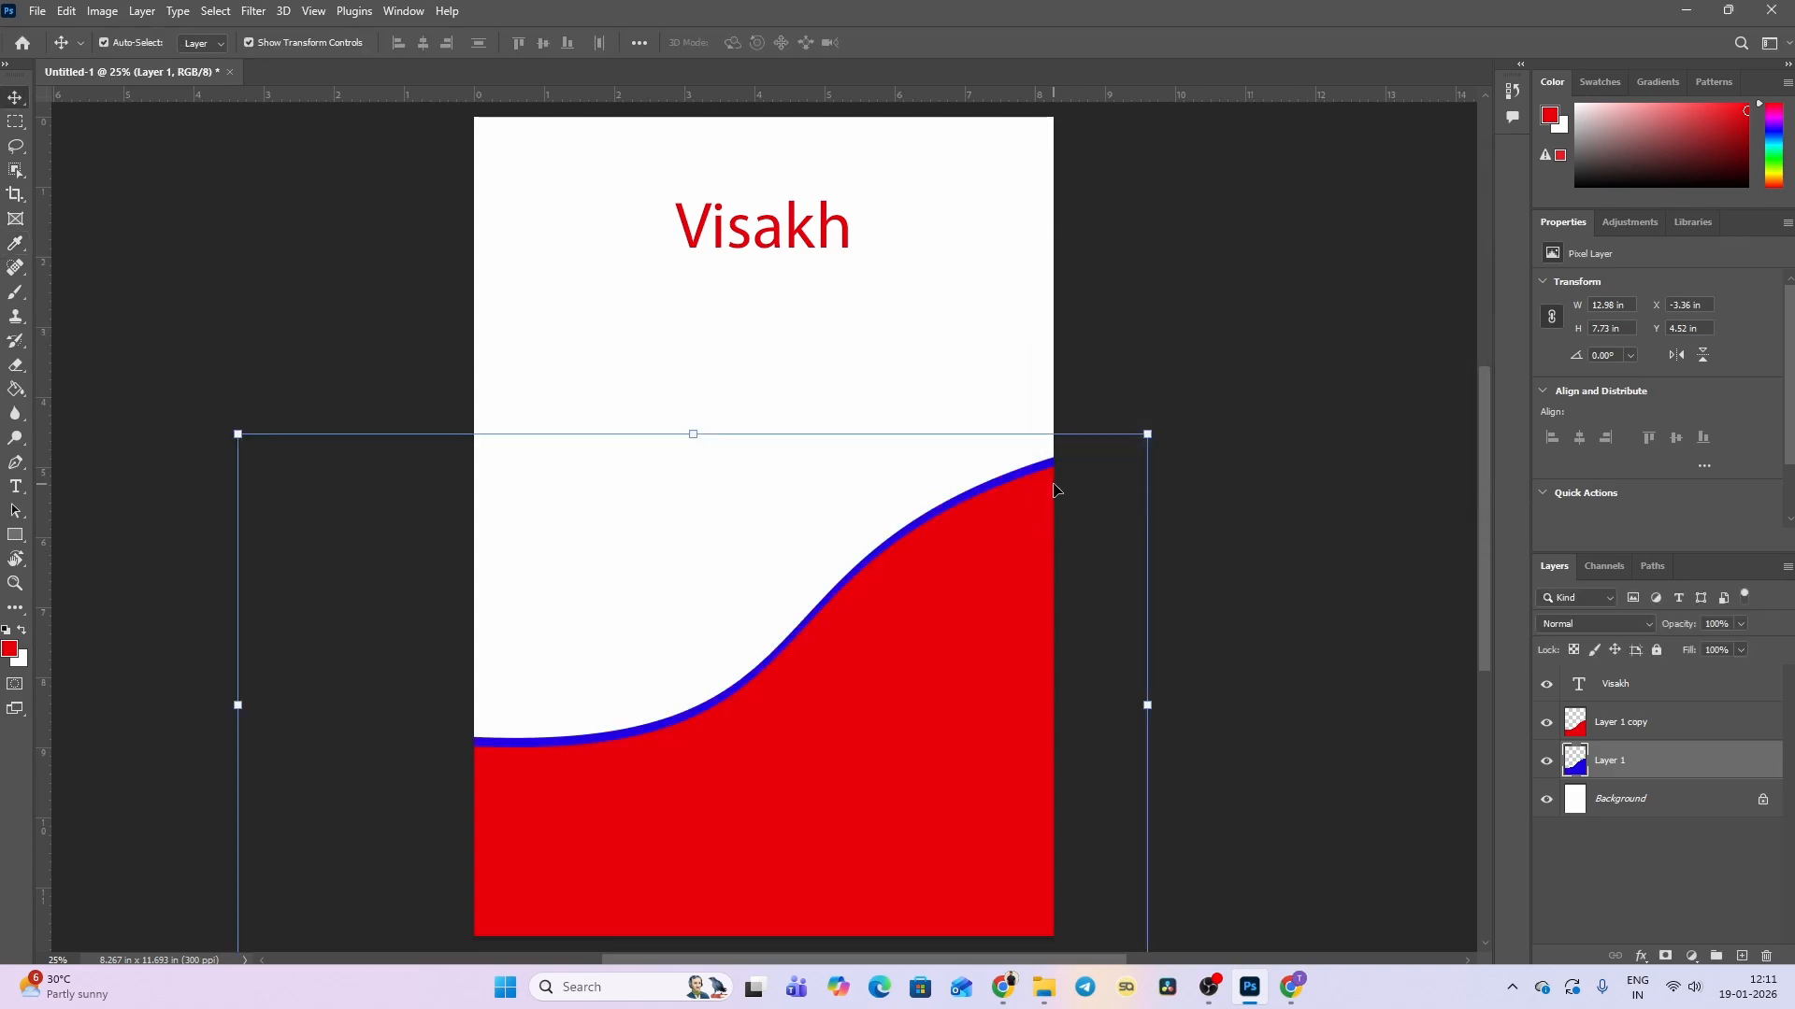
Move the blue wave up to a Y position of 3.7 in so a wide strip shows above the red wave.
click(1061, 430)
drag(945, 452, 918, 399)
key(Return)
click(963, 451)
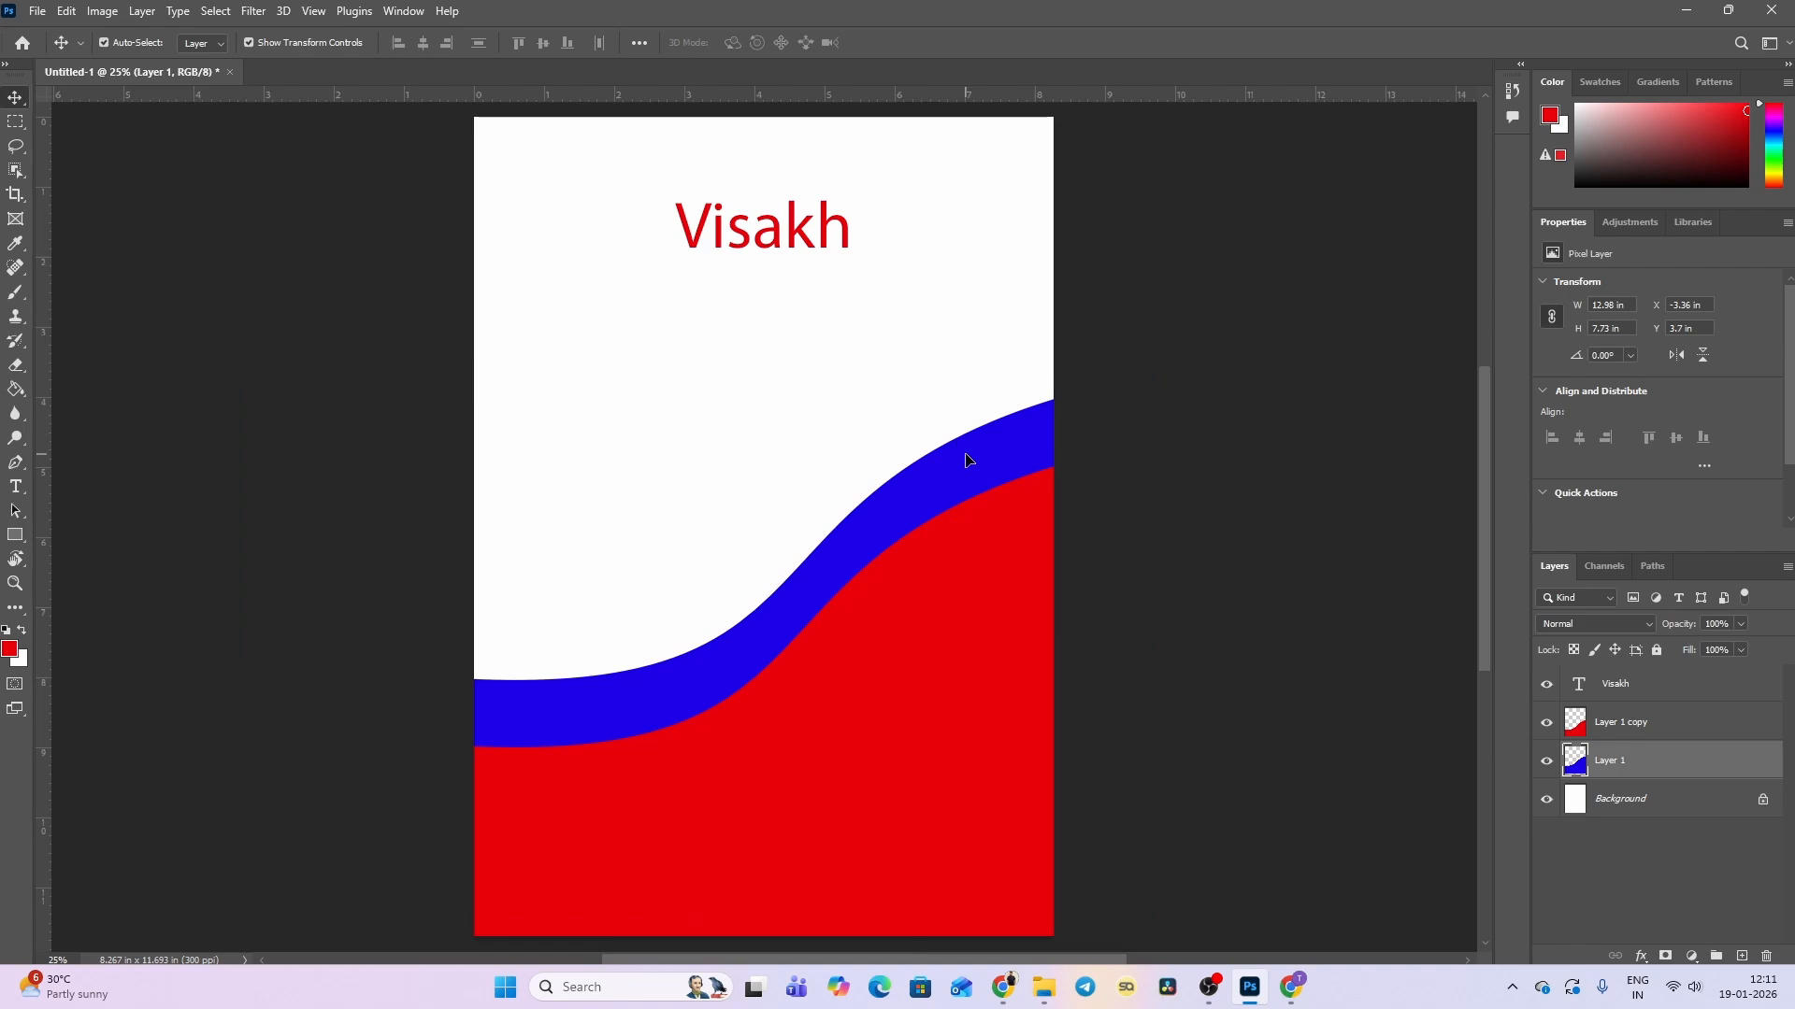
Turn the blue wave dark red with Hue/Saturation, using Hue +107, Saturation +3 and Lightness -22.
key(ctrl+u)
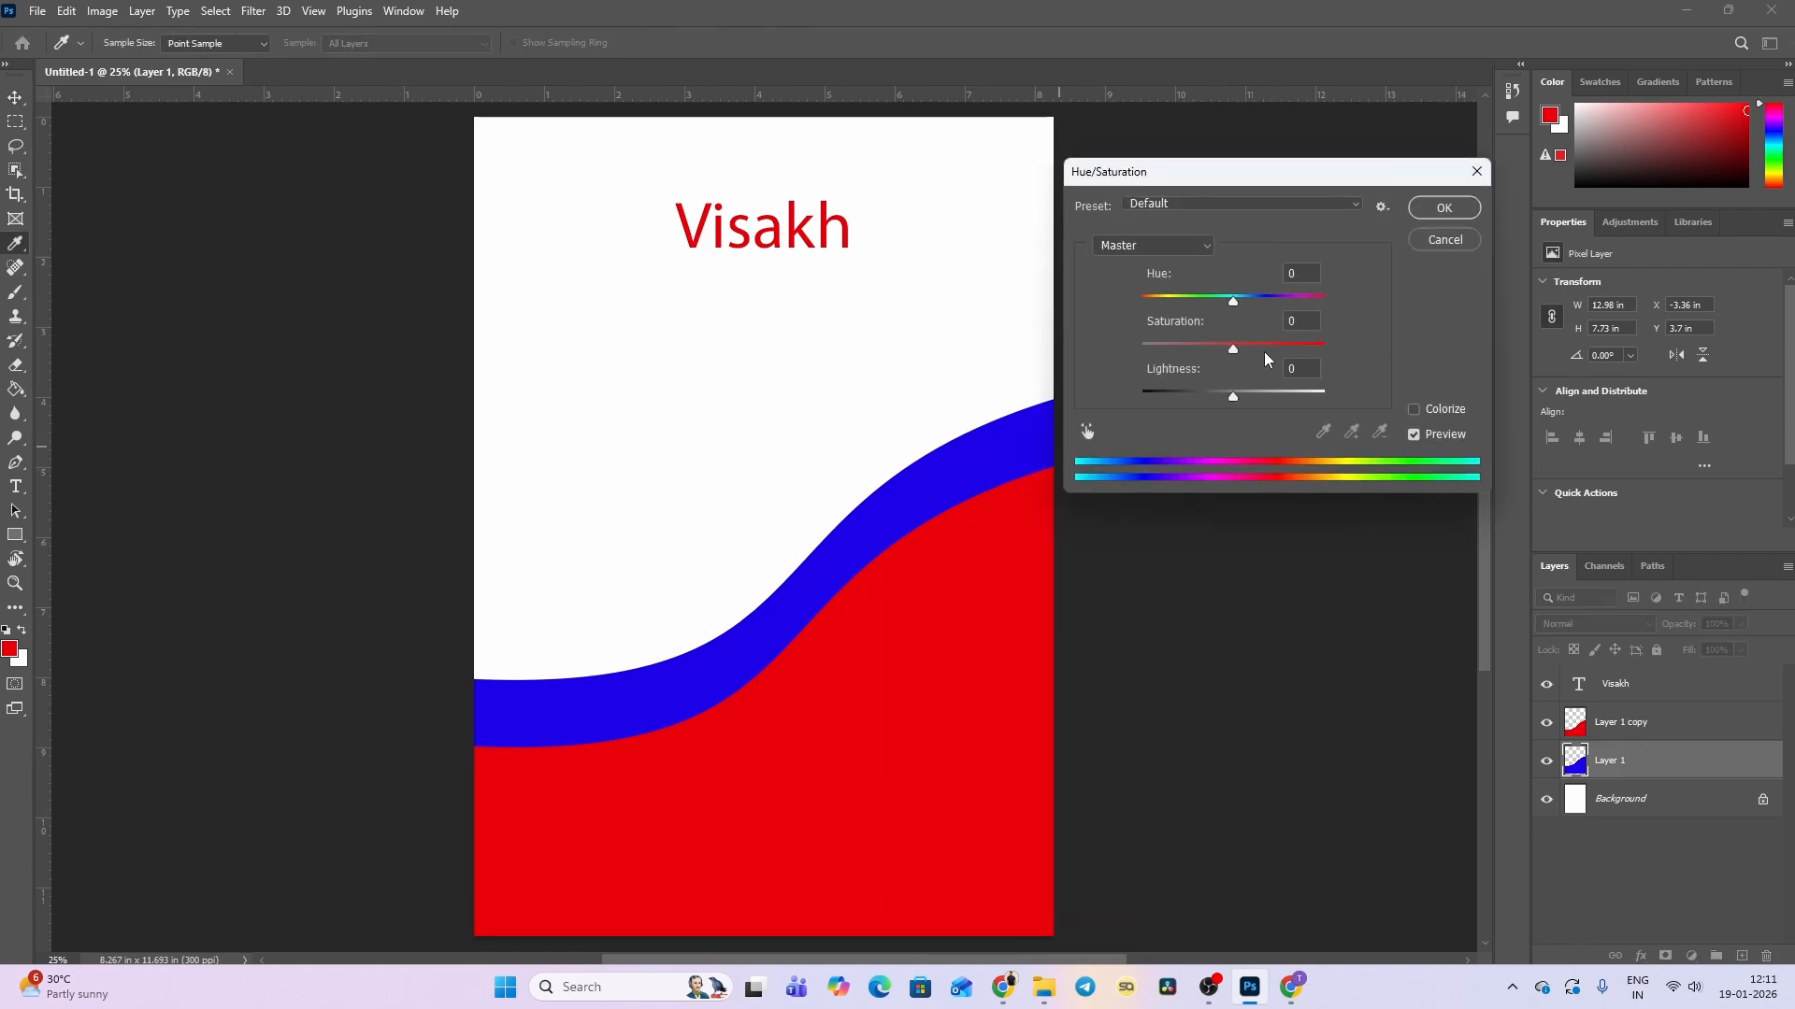
drag(1234, 177, 1253, 165)
drag(1253, 293, 1318, 323)
drag(1256, 393, 1234, 402)
drag(1251, 337, 1254, 338)
click(1255, 339)
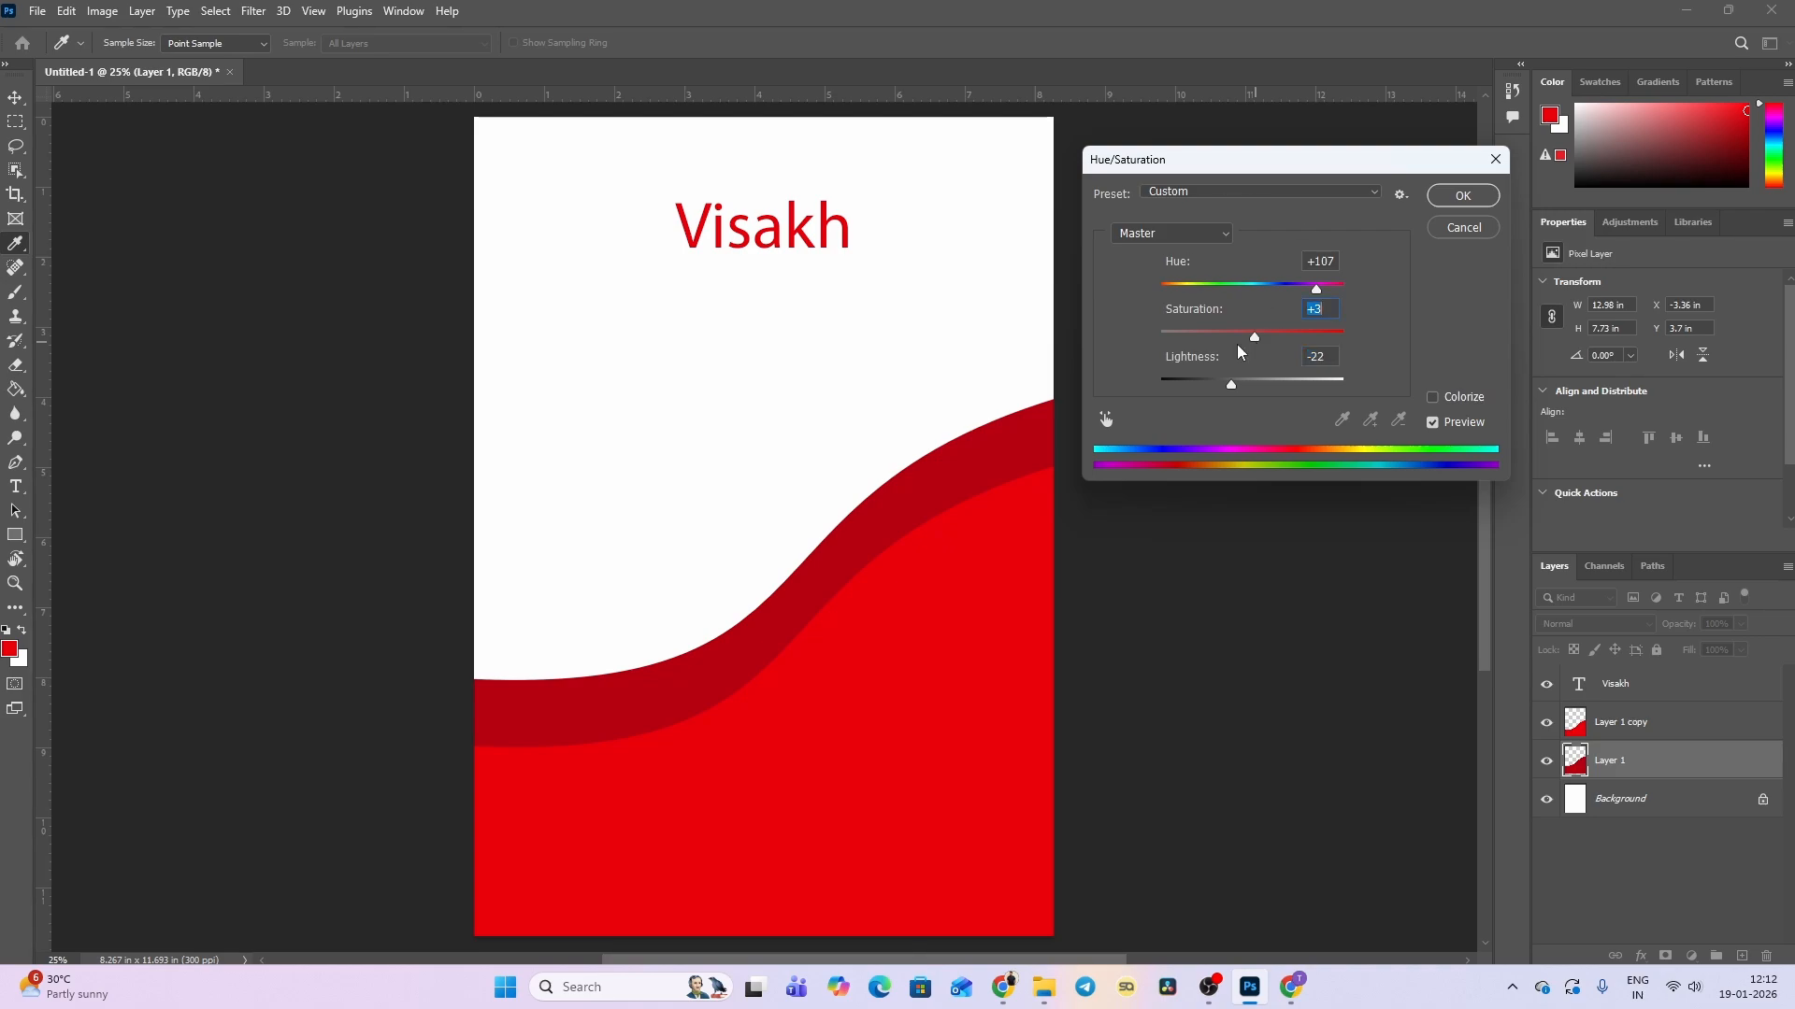
click(1174, 235)
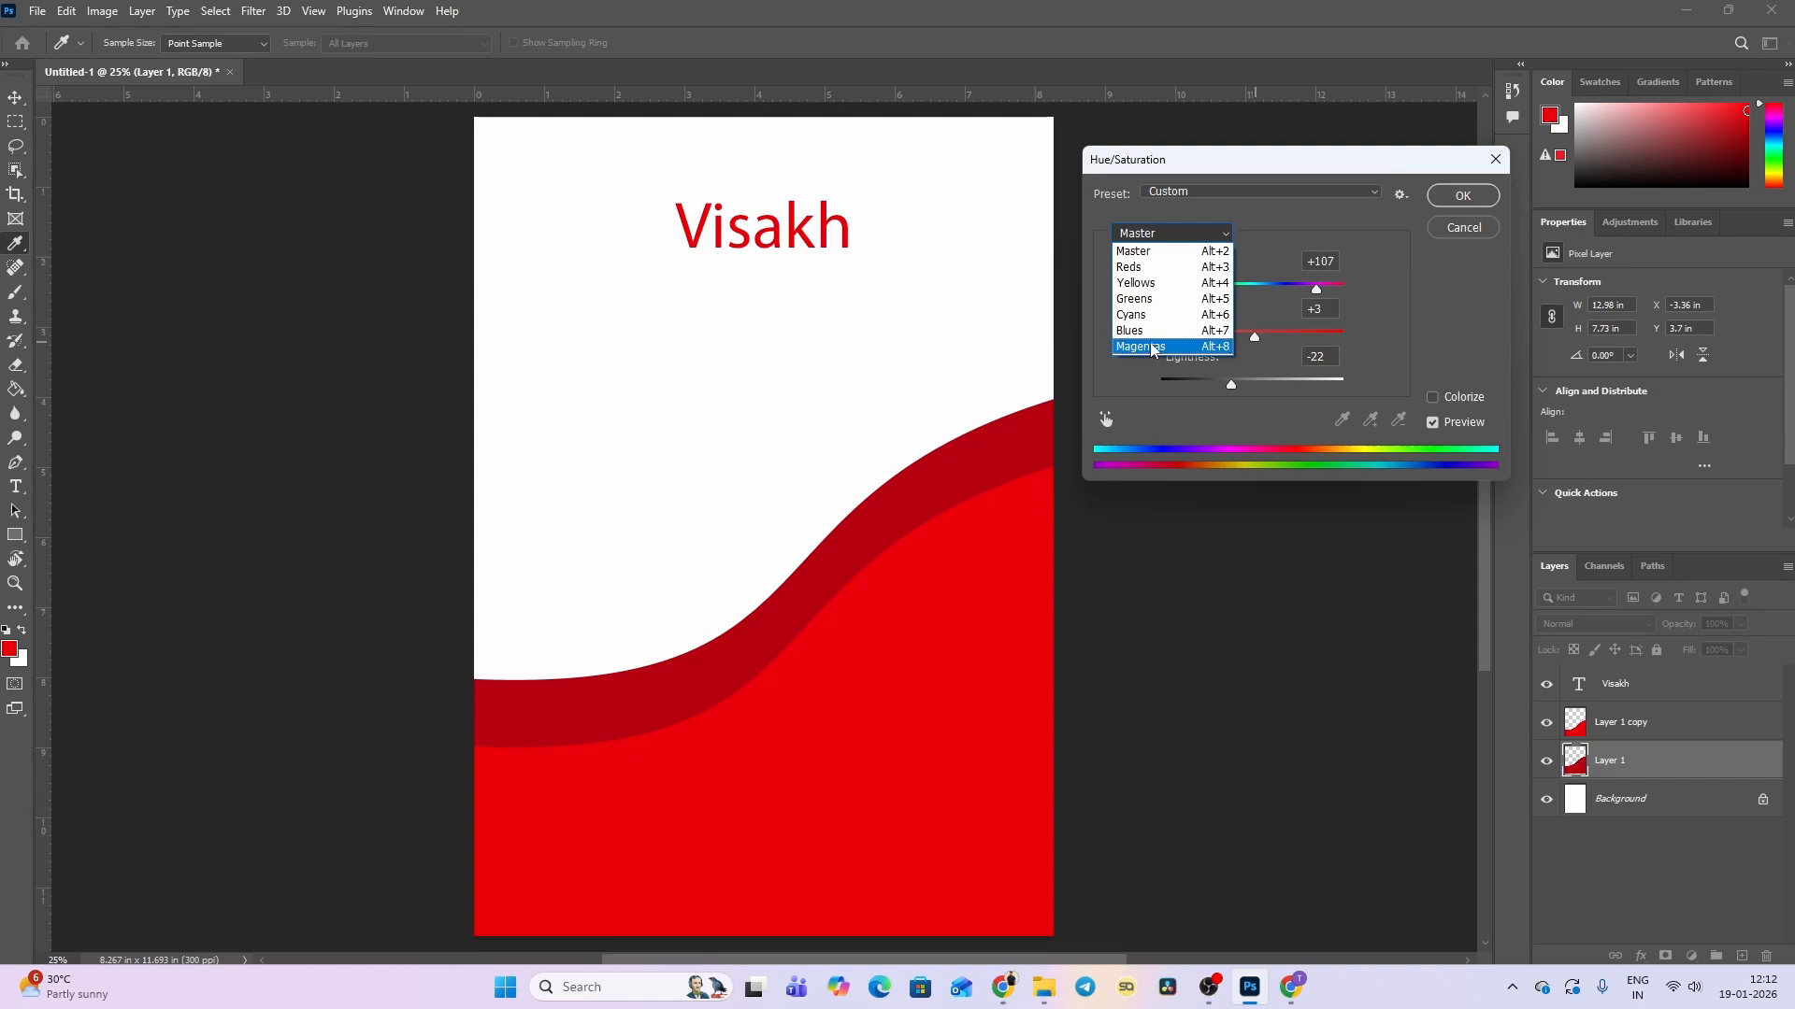
click(1288, 235)
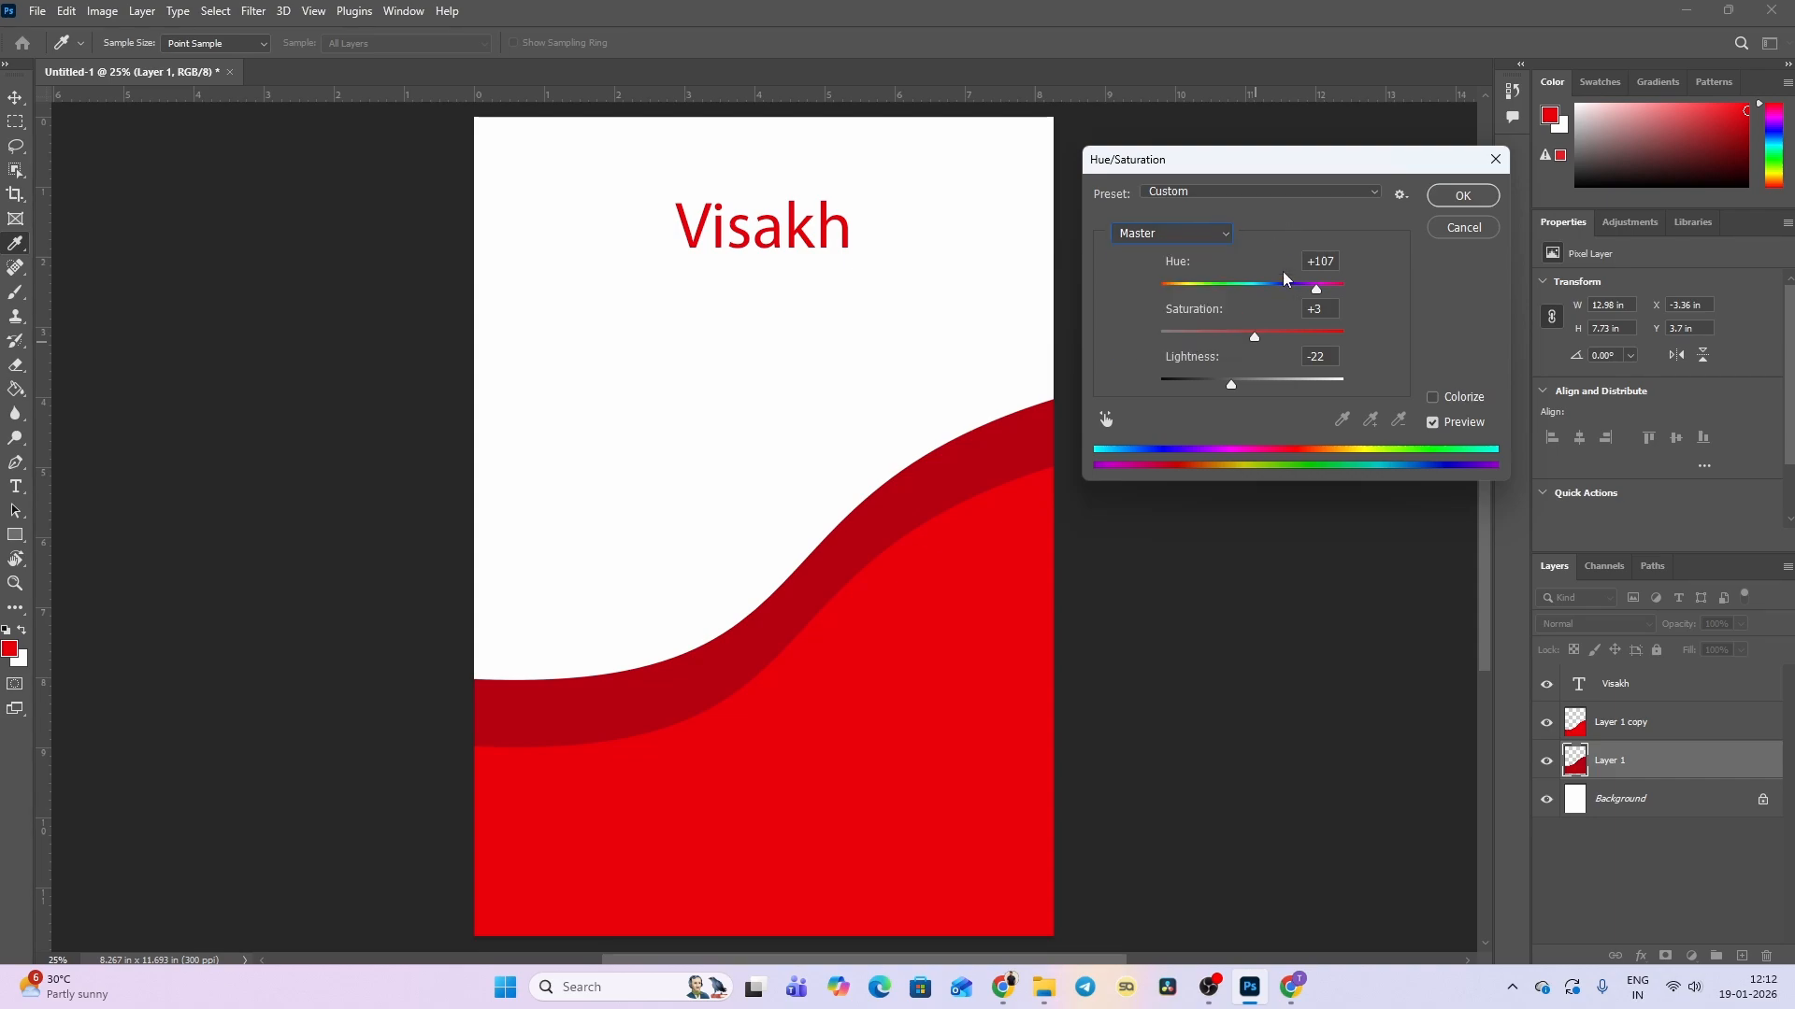
click(1463, 196)
key(v)
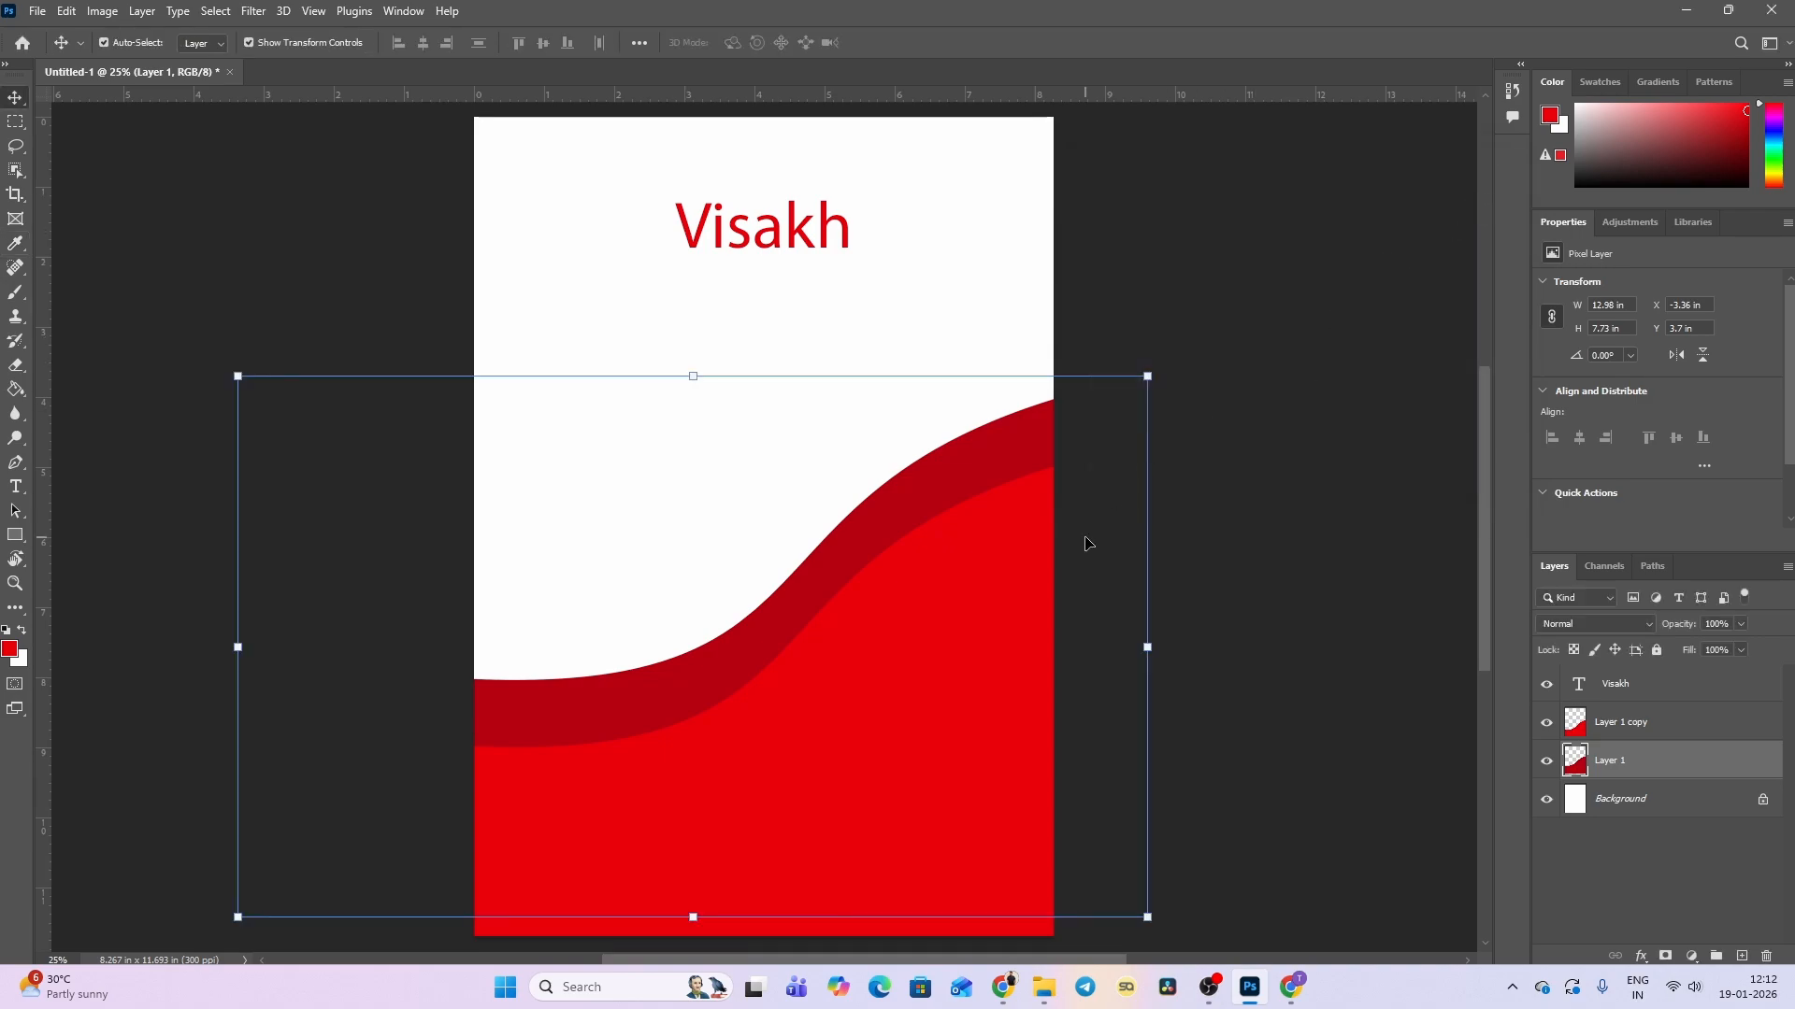
Nudge the dark red wave on Layer 1 down to a Y position of 4.2 in.
key(shift+Down)
key(shift+Down)
key(shift+Down)
key(shift+Down)
key(shift+Down)
key(shift+Down)
key(shift+Down)
key(shift+Down)
key(shift+Down)
key(shift+Down)
key(shift+Down)
key(shift+Down)
key(shift+Down)
key(shift+Down)
key(shift+Down)
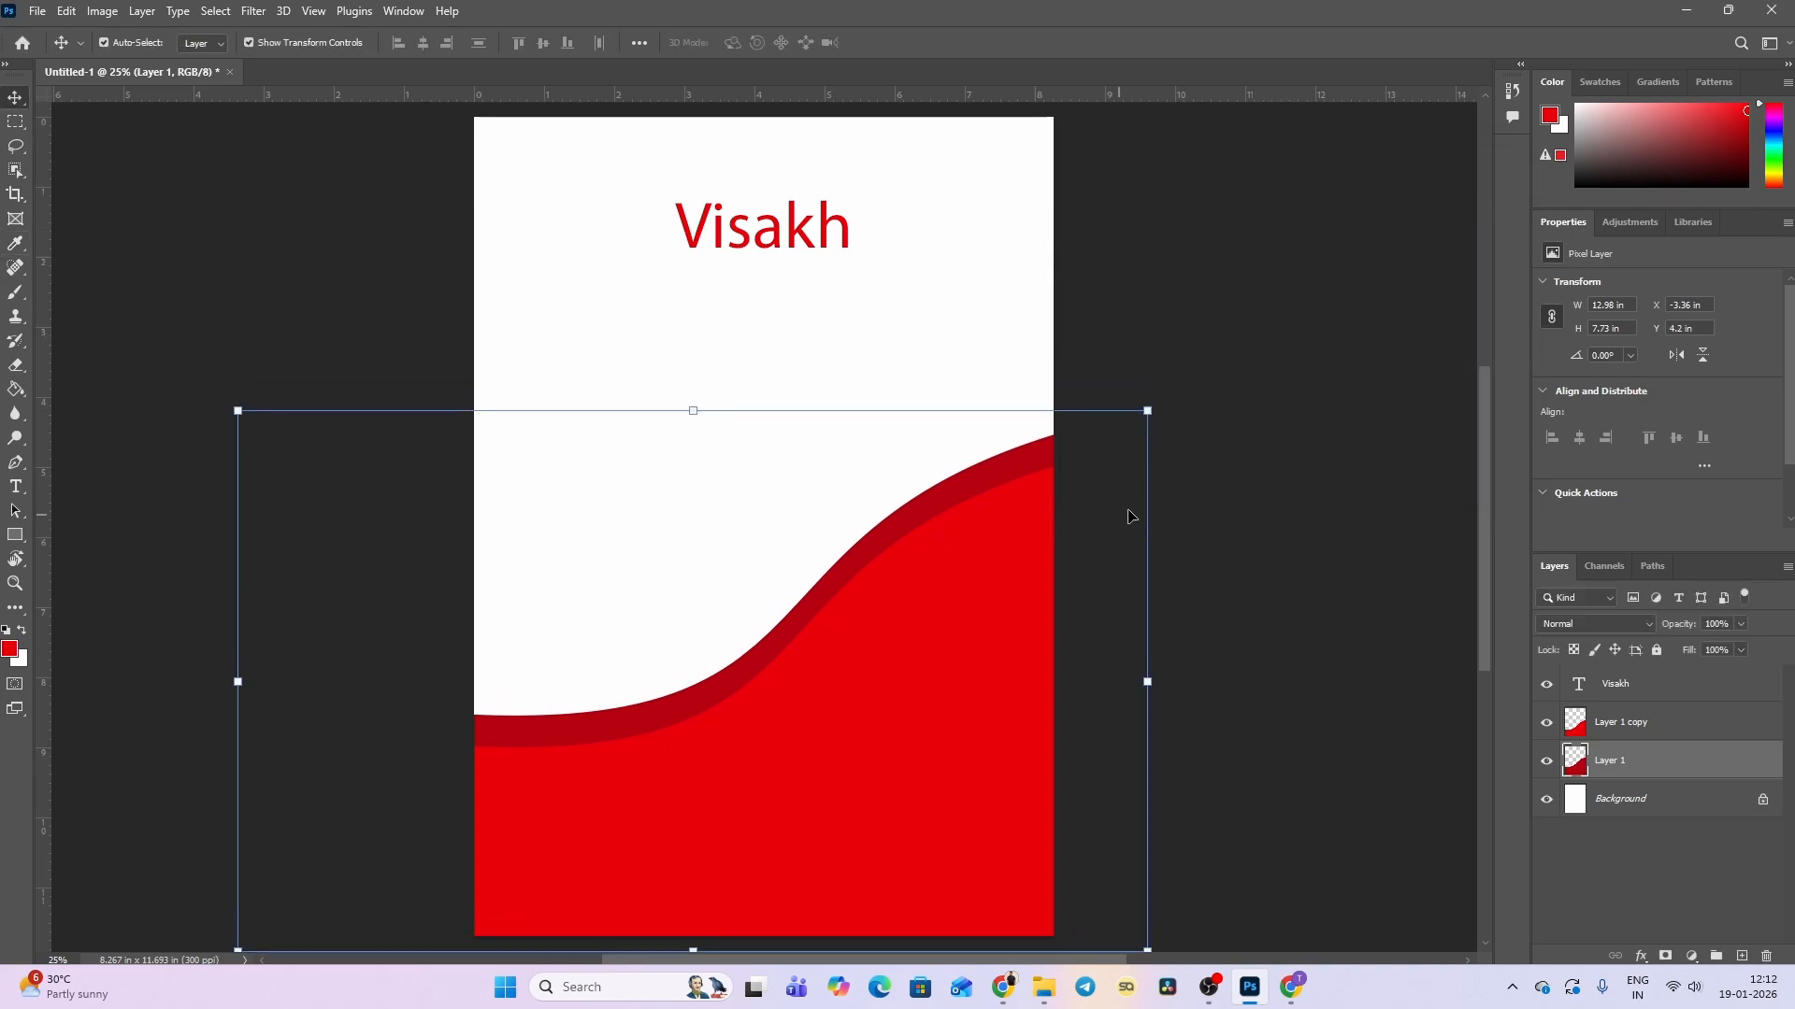
Rotate the dark red wave on Layer 1 to about -3.1° and shift it slightly so its strip tapers toward the page's left edge.
click(1138, 417)
click(1035, 469)
click(1035, 411)
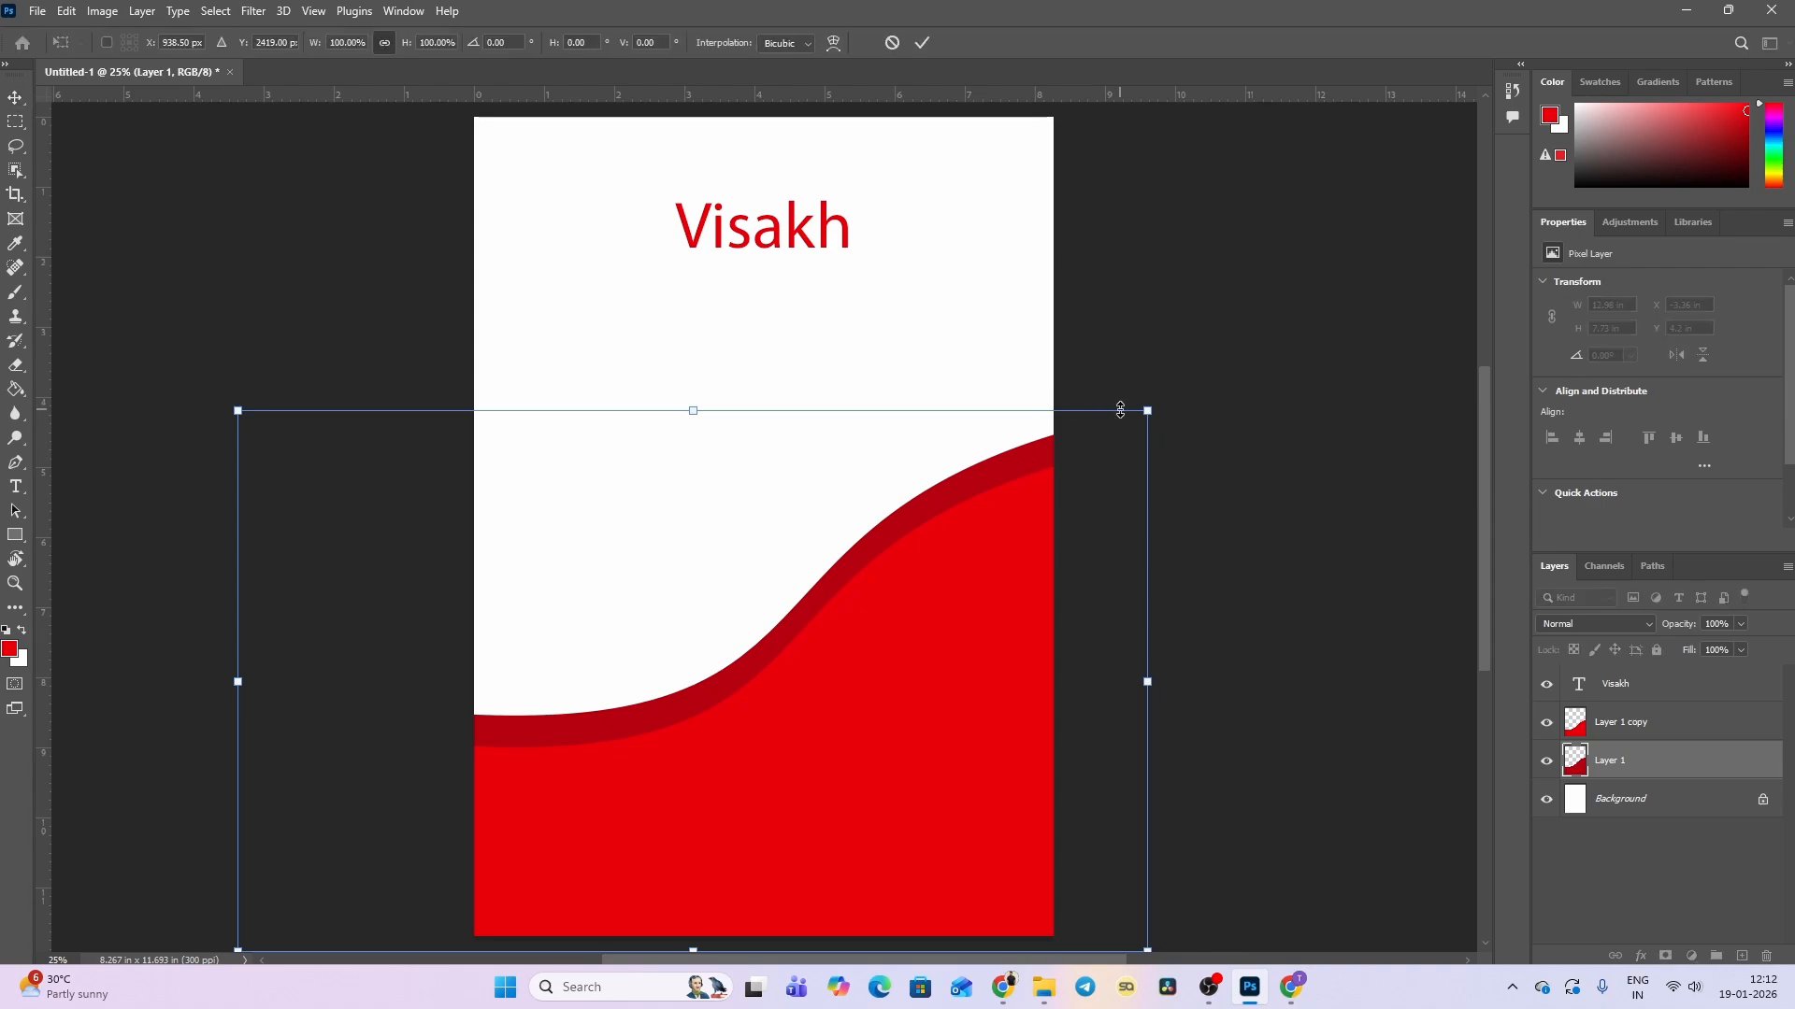
drag(1176, 414, 1159, 366)
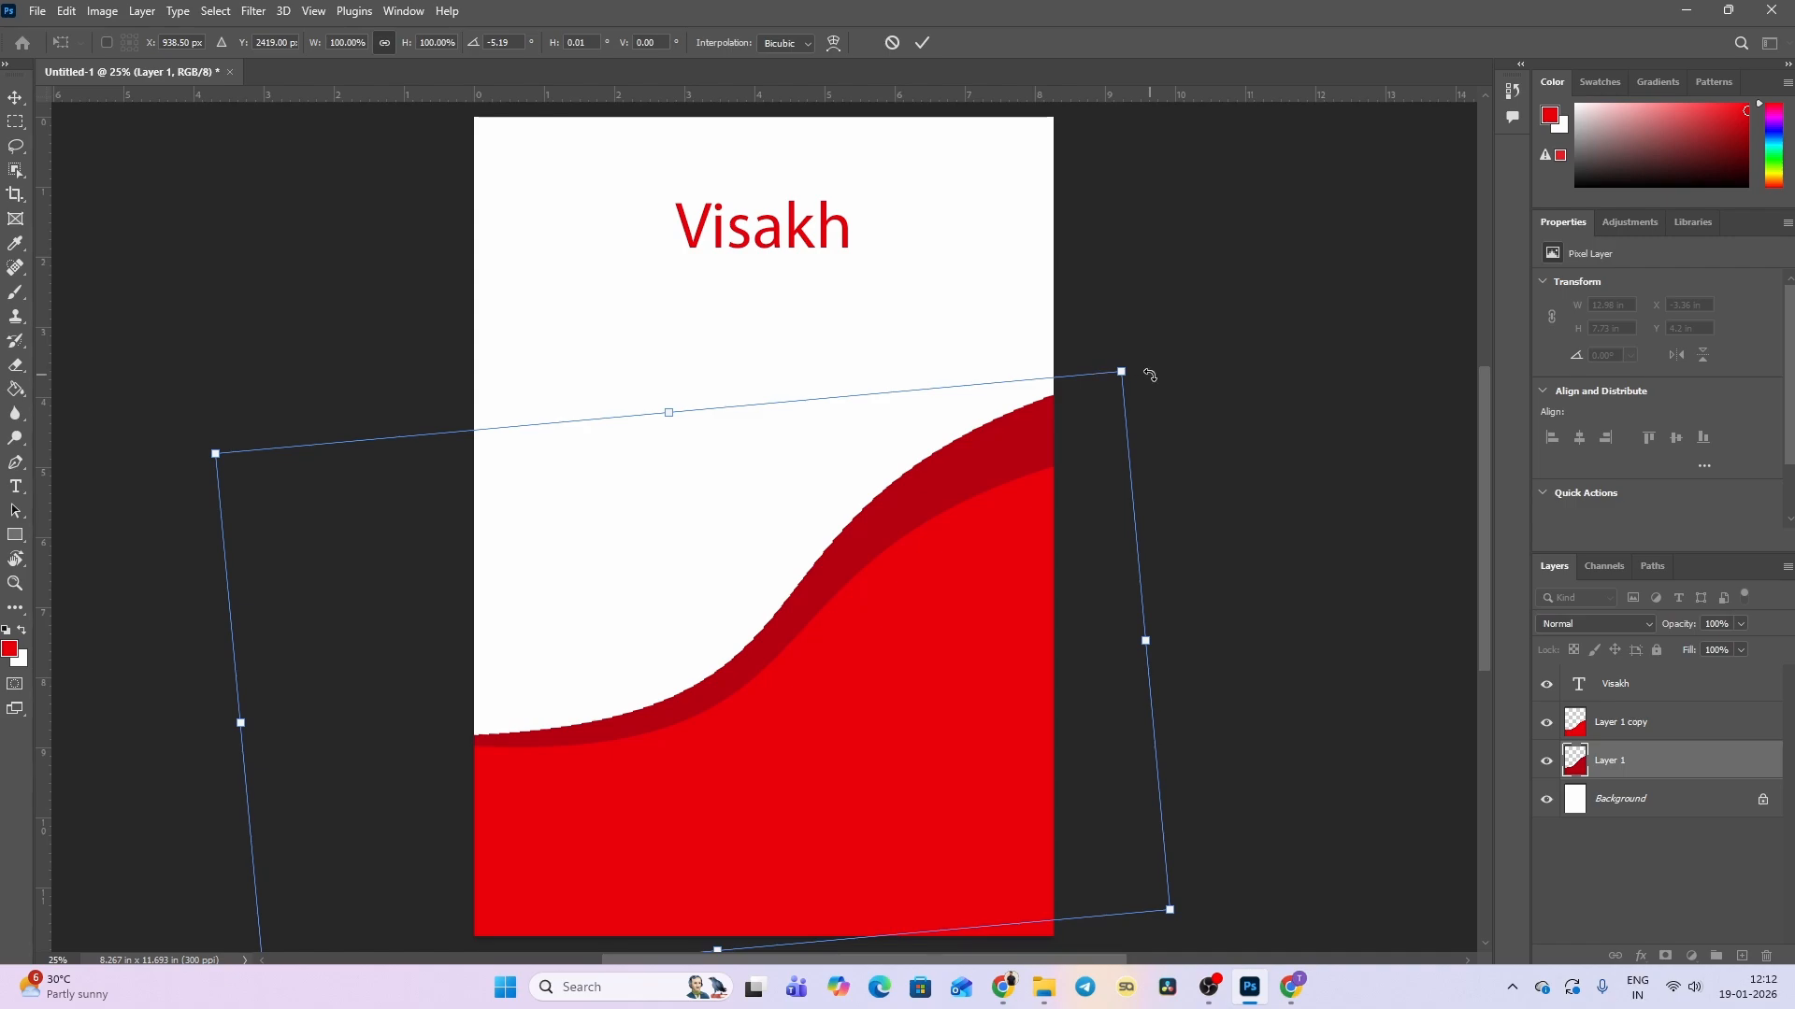
drag(1150, 374, 1149, 352)
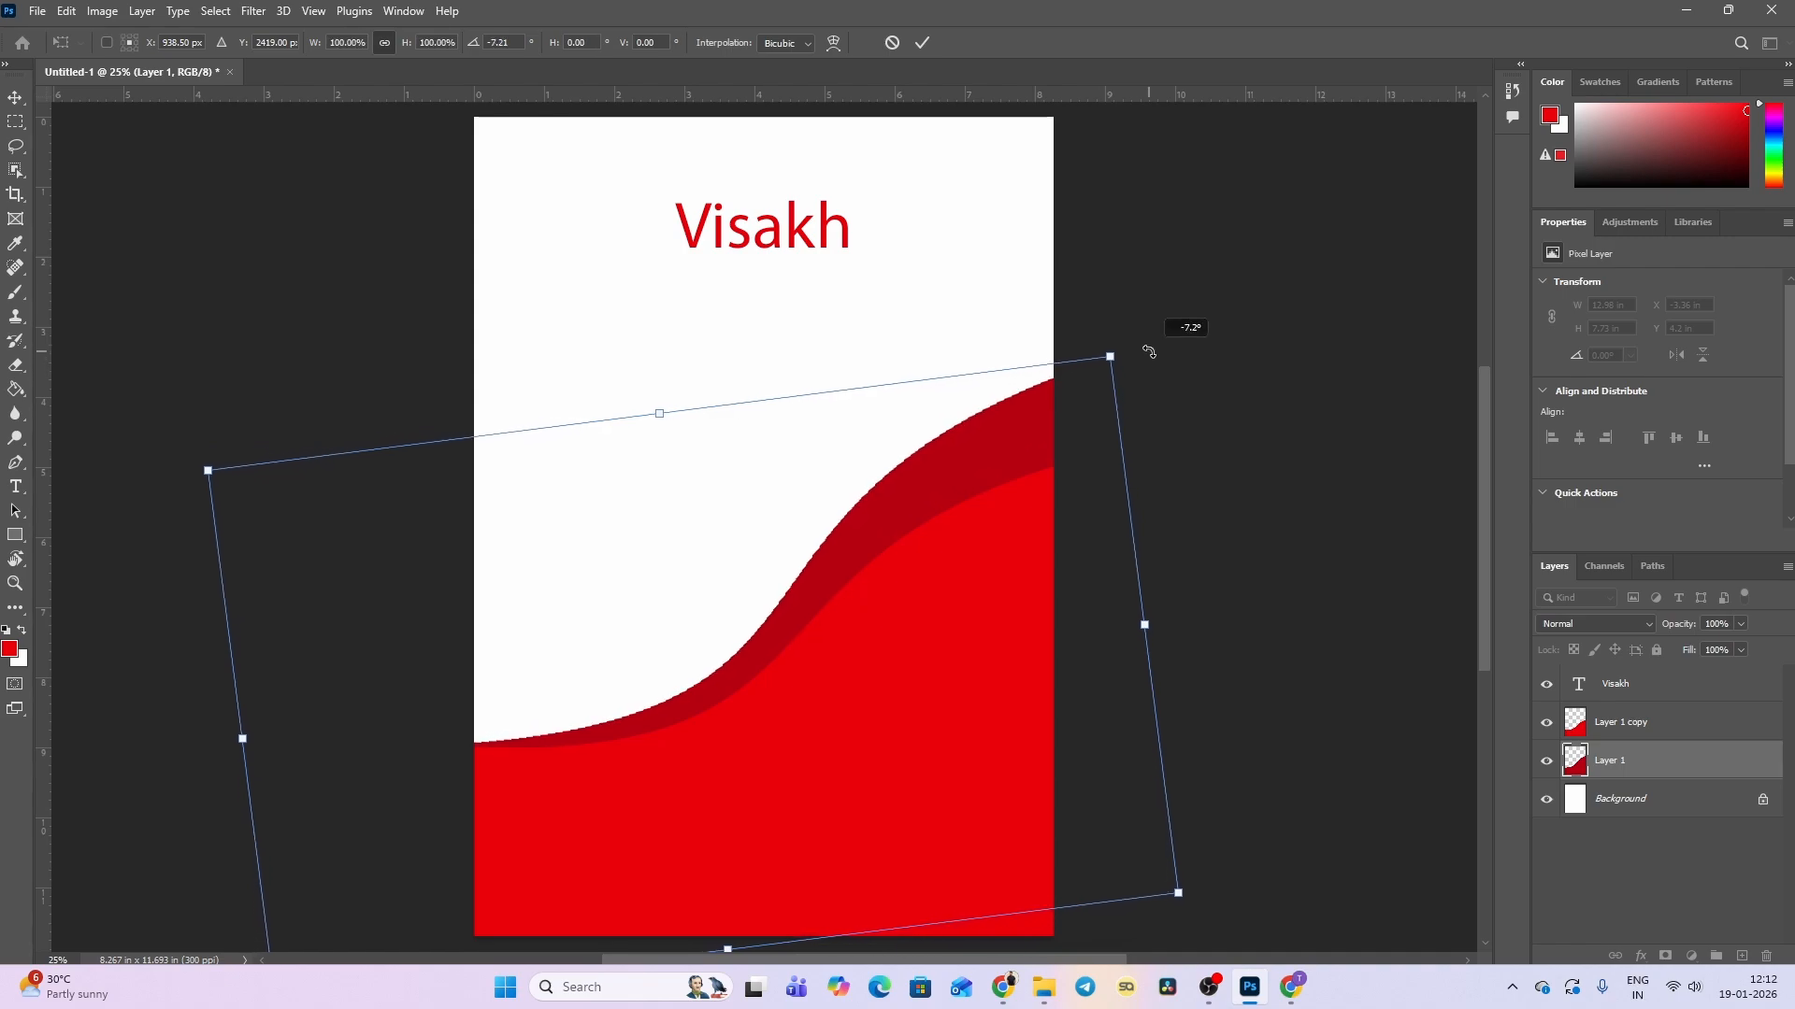
drag(978, 465, 974, 496)
drag(1150, 401, 1162, 452)
drag(988, 510, 982, 497)
drag(1190, 449, 1186, 444)
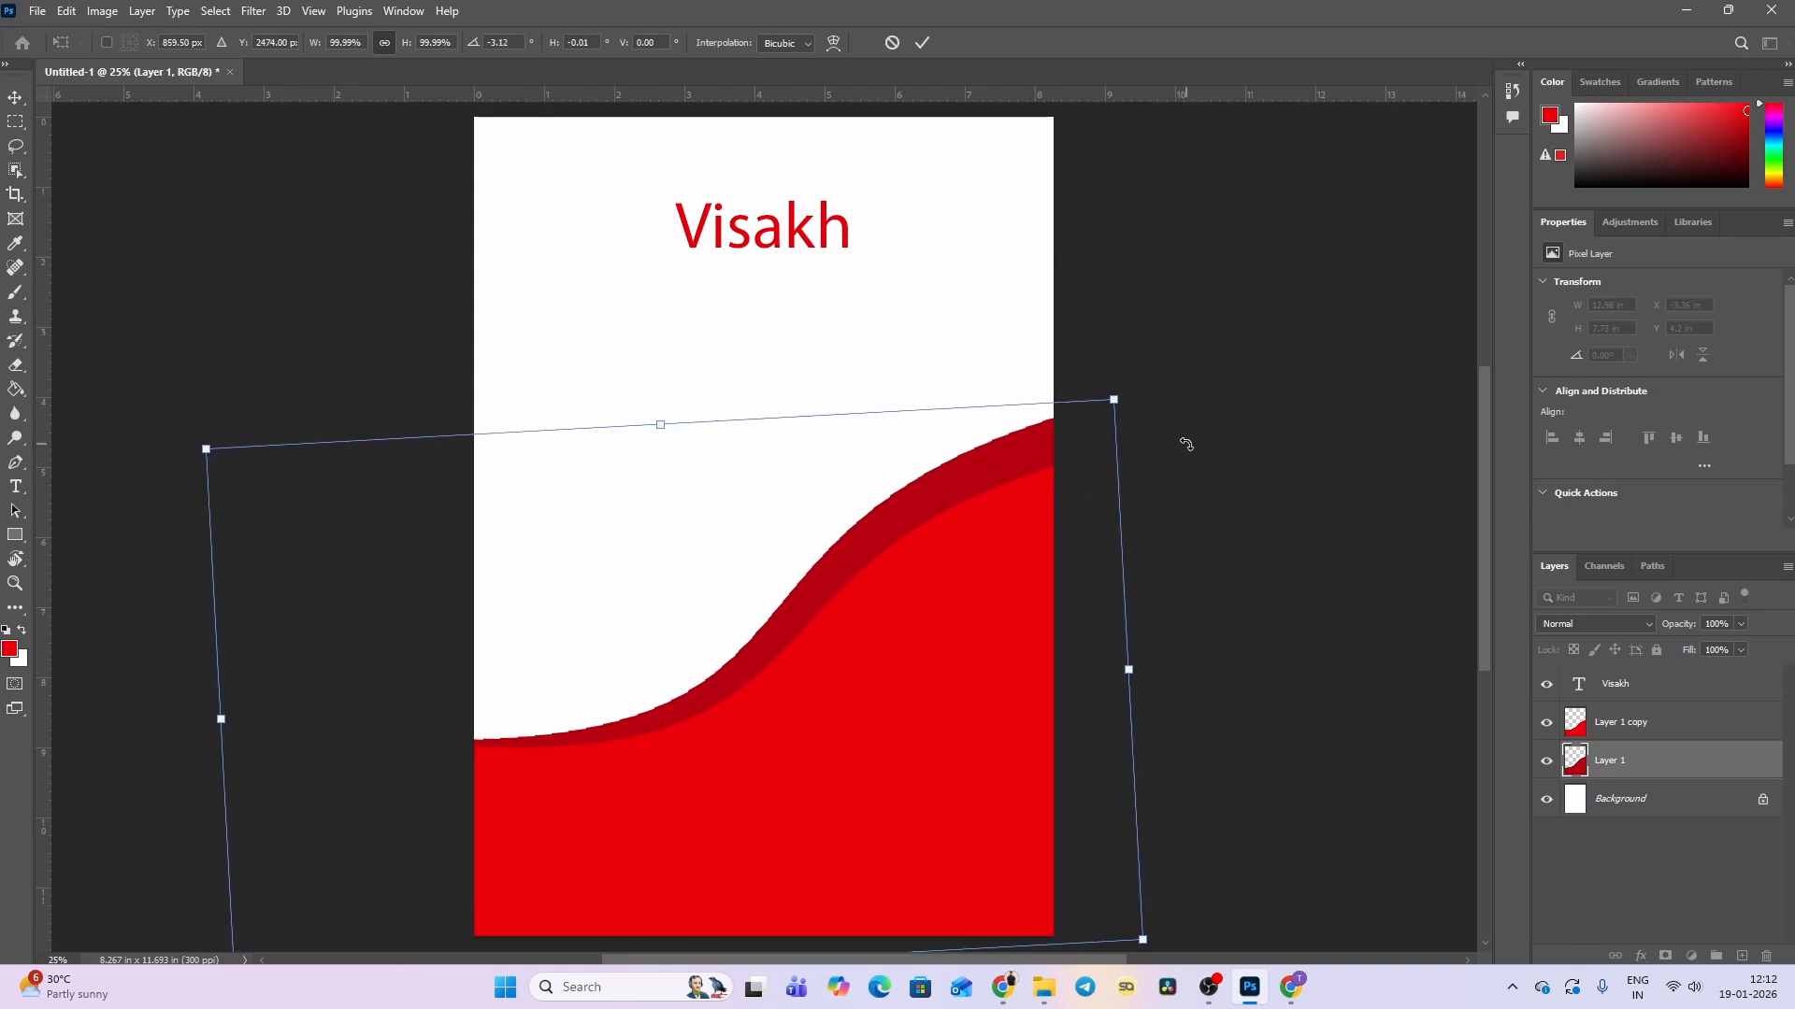
key(Return)
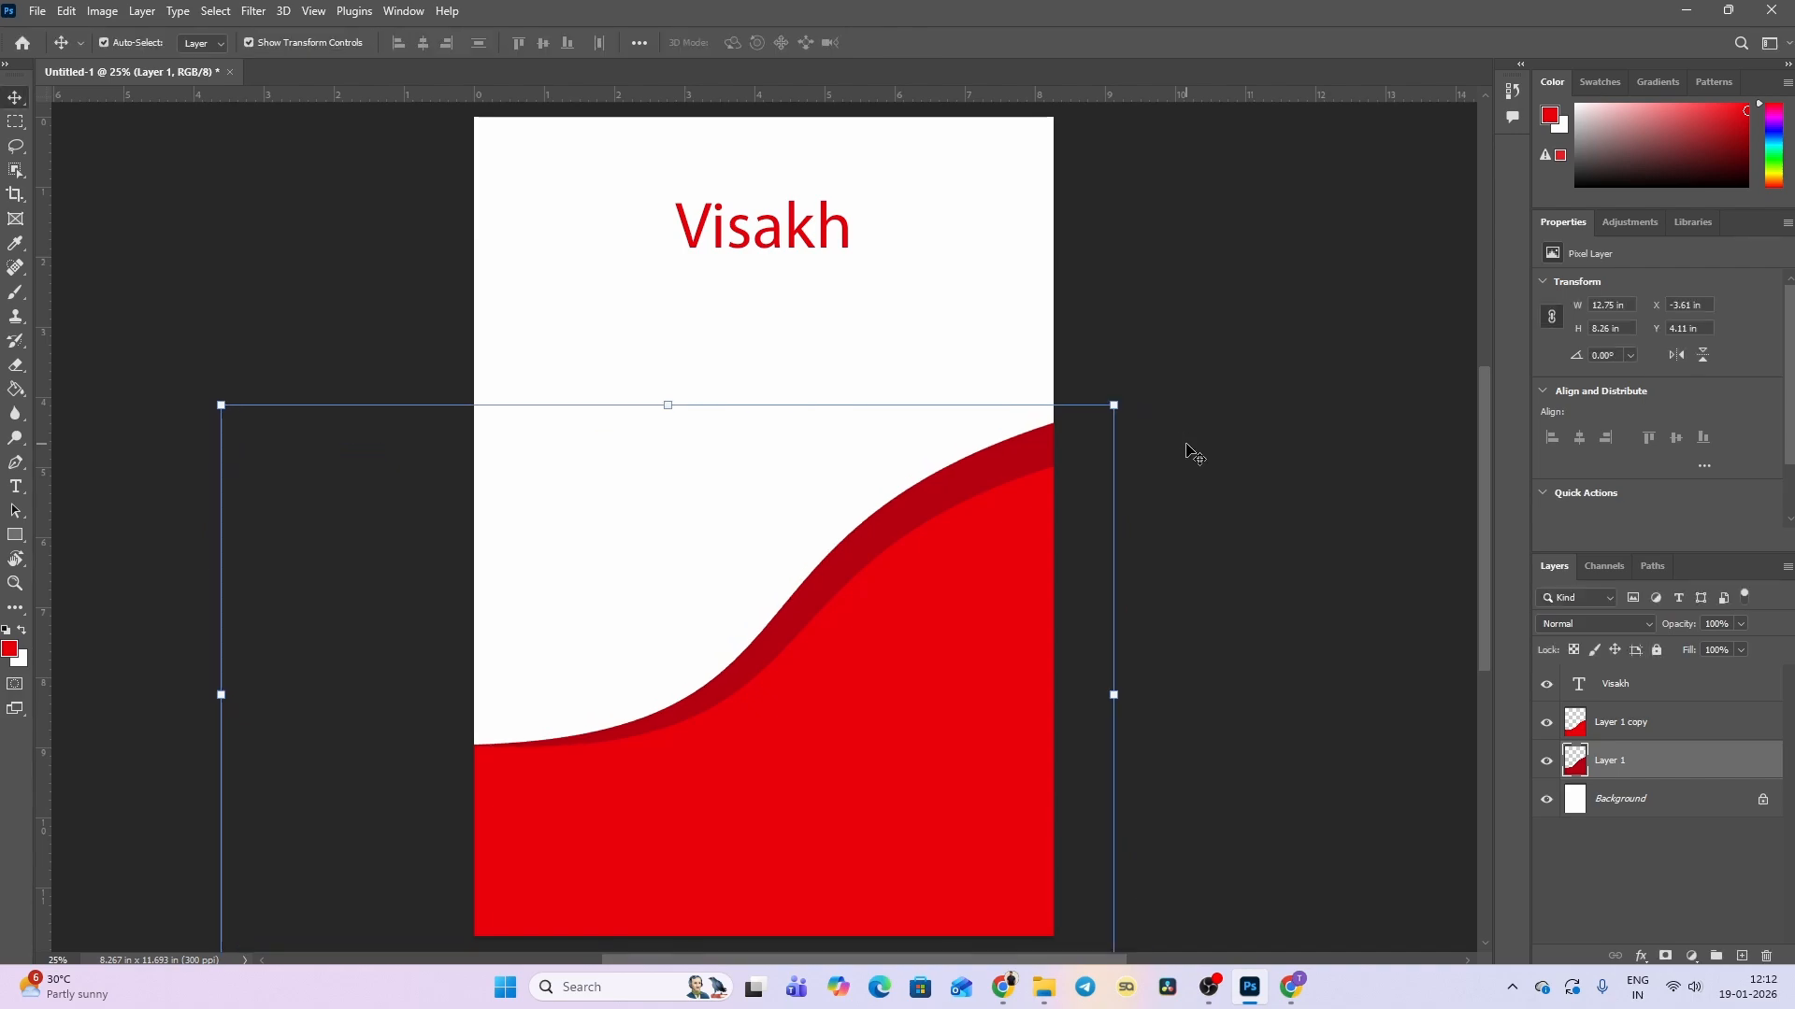
click(1149, 439)
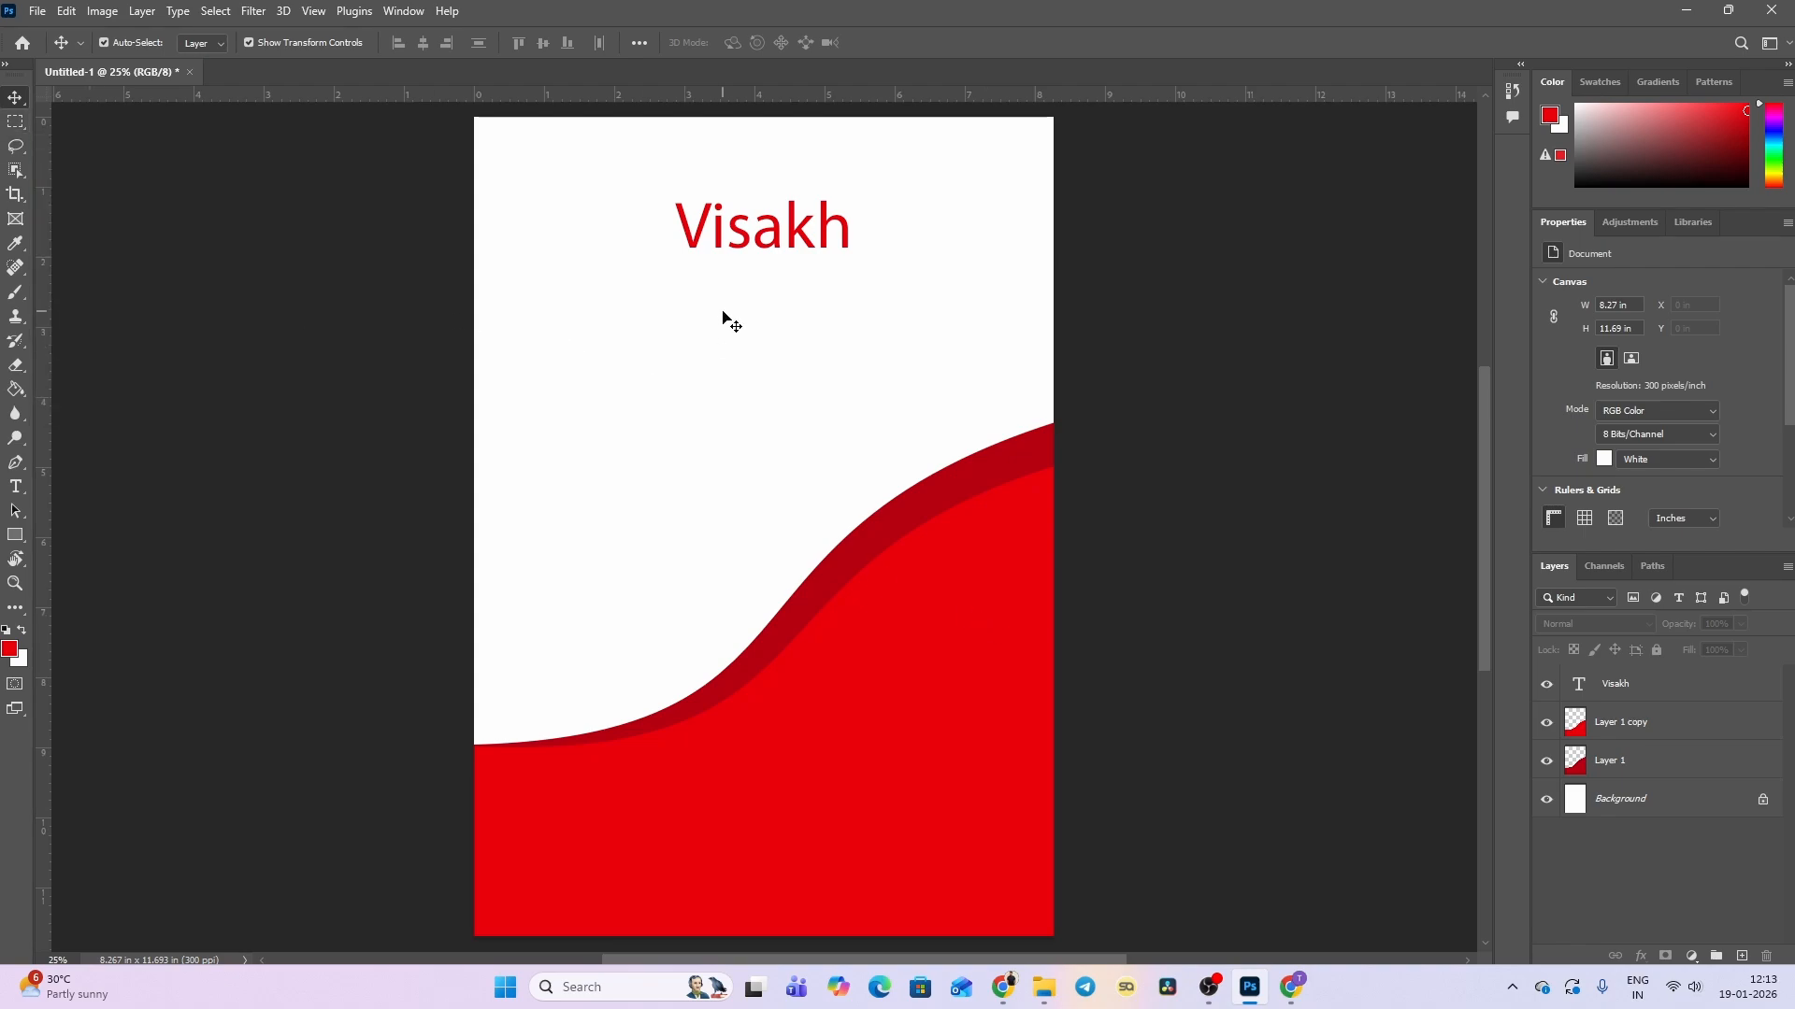
click(757, 245)
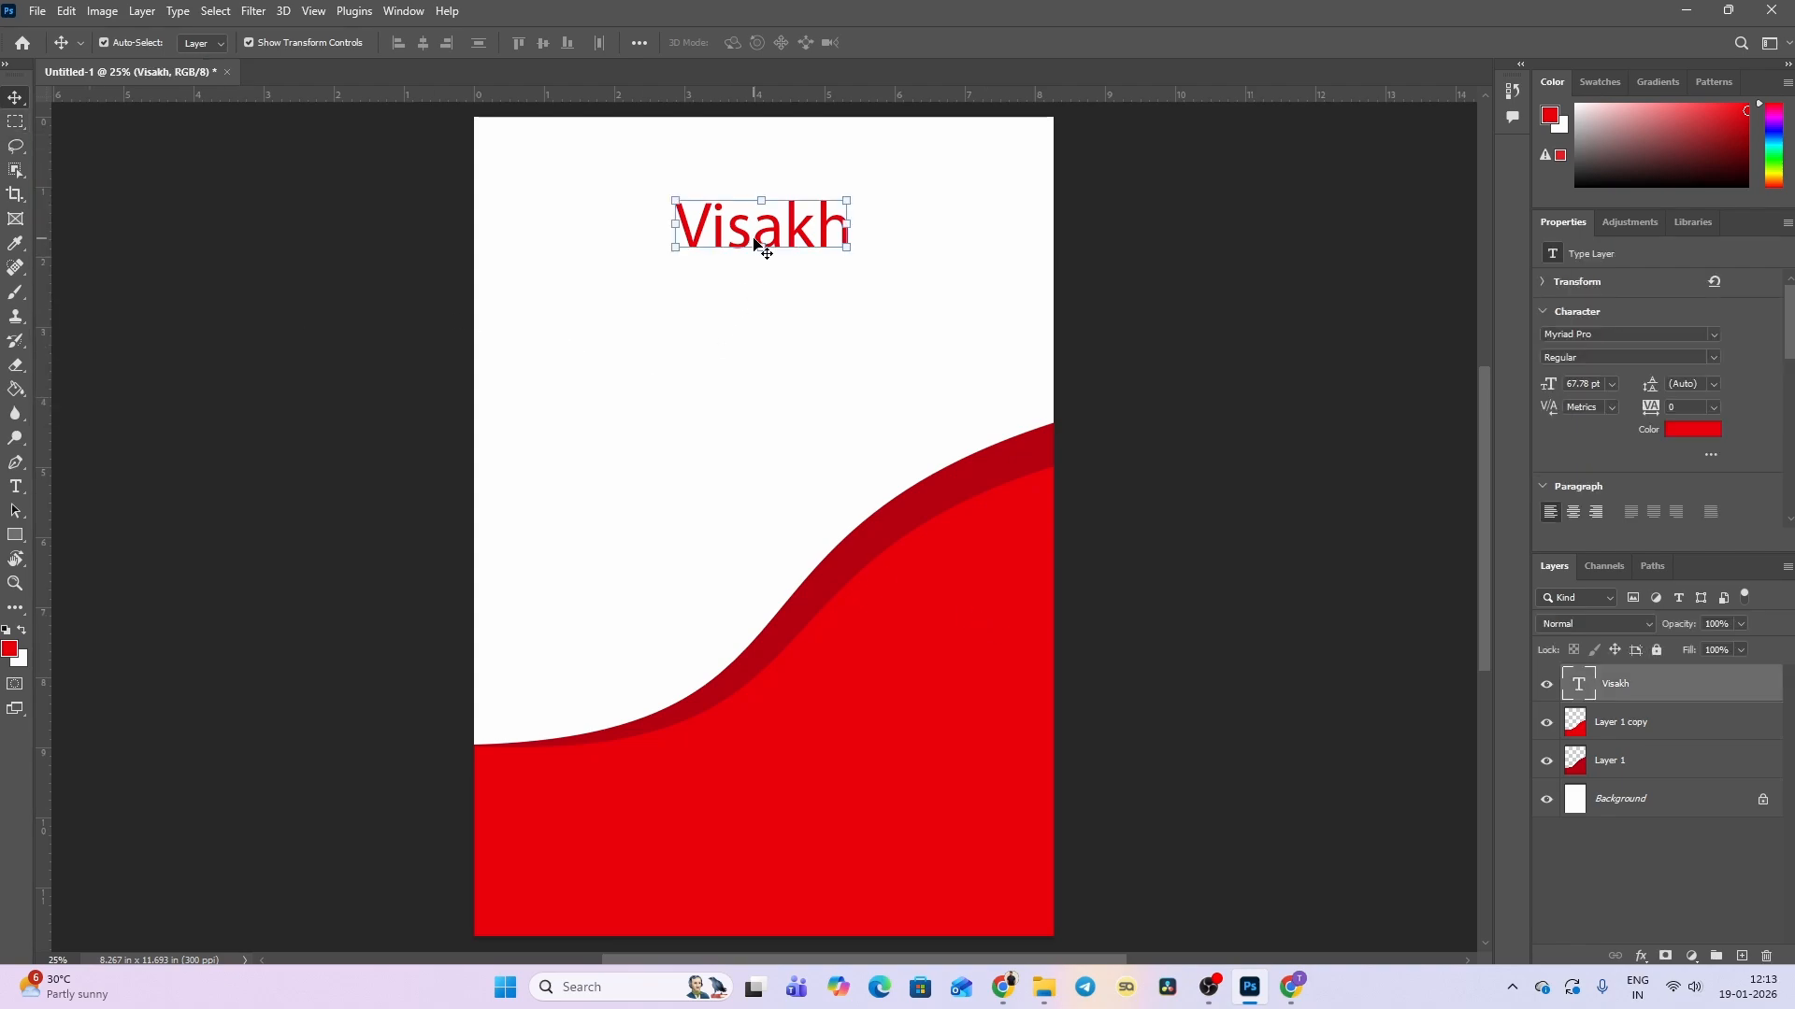
key(Delete)
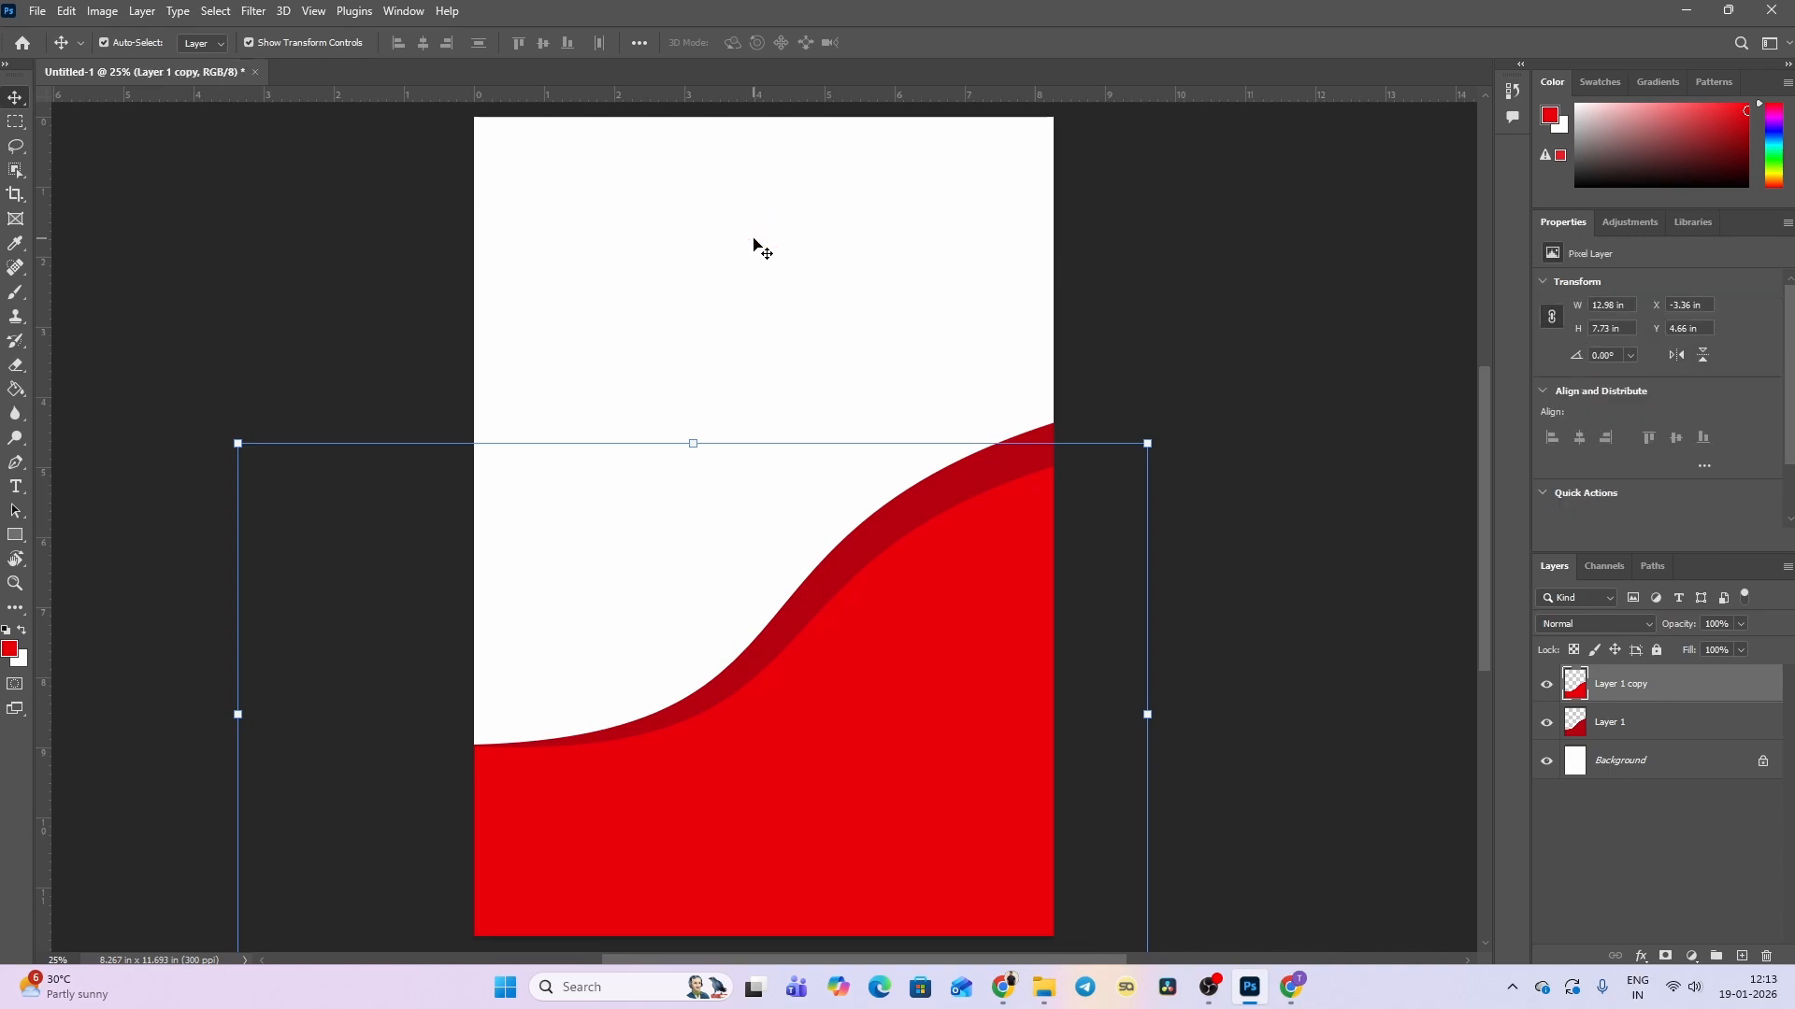
click(753, 247)
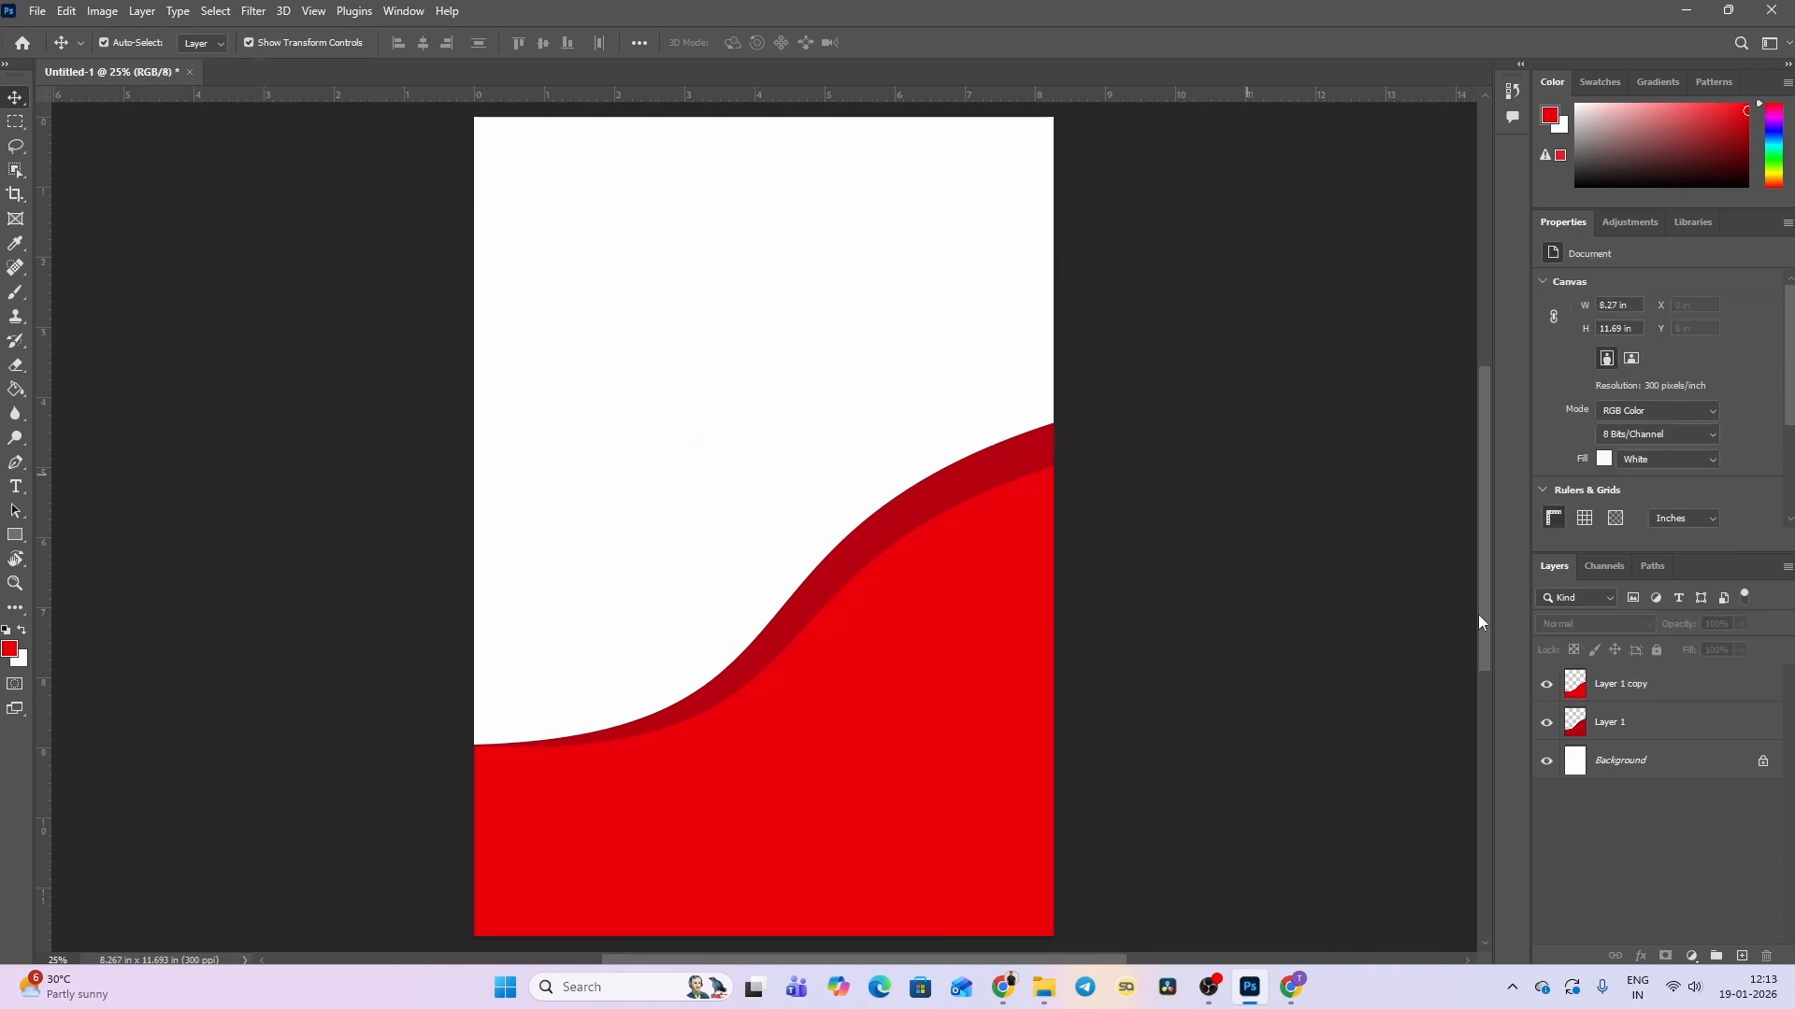
key(ctrl+z)
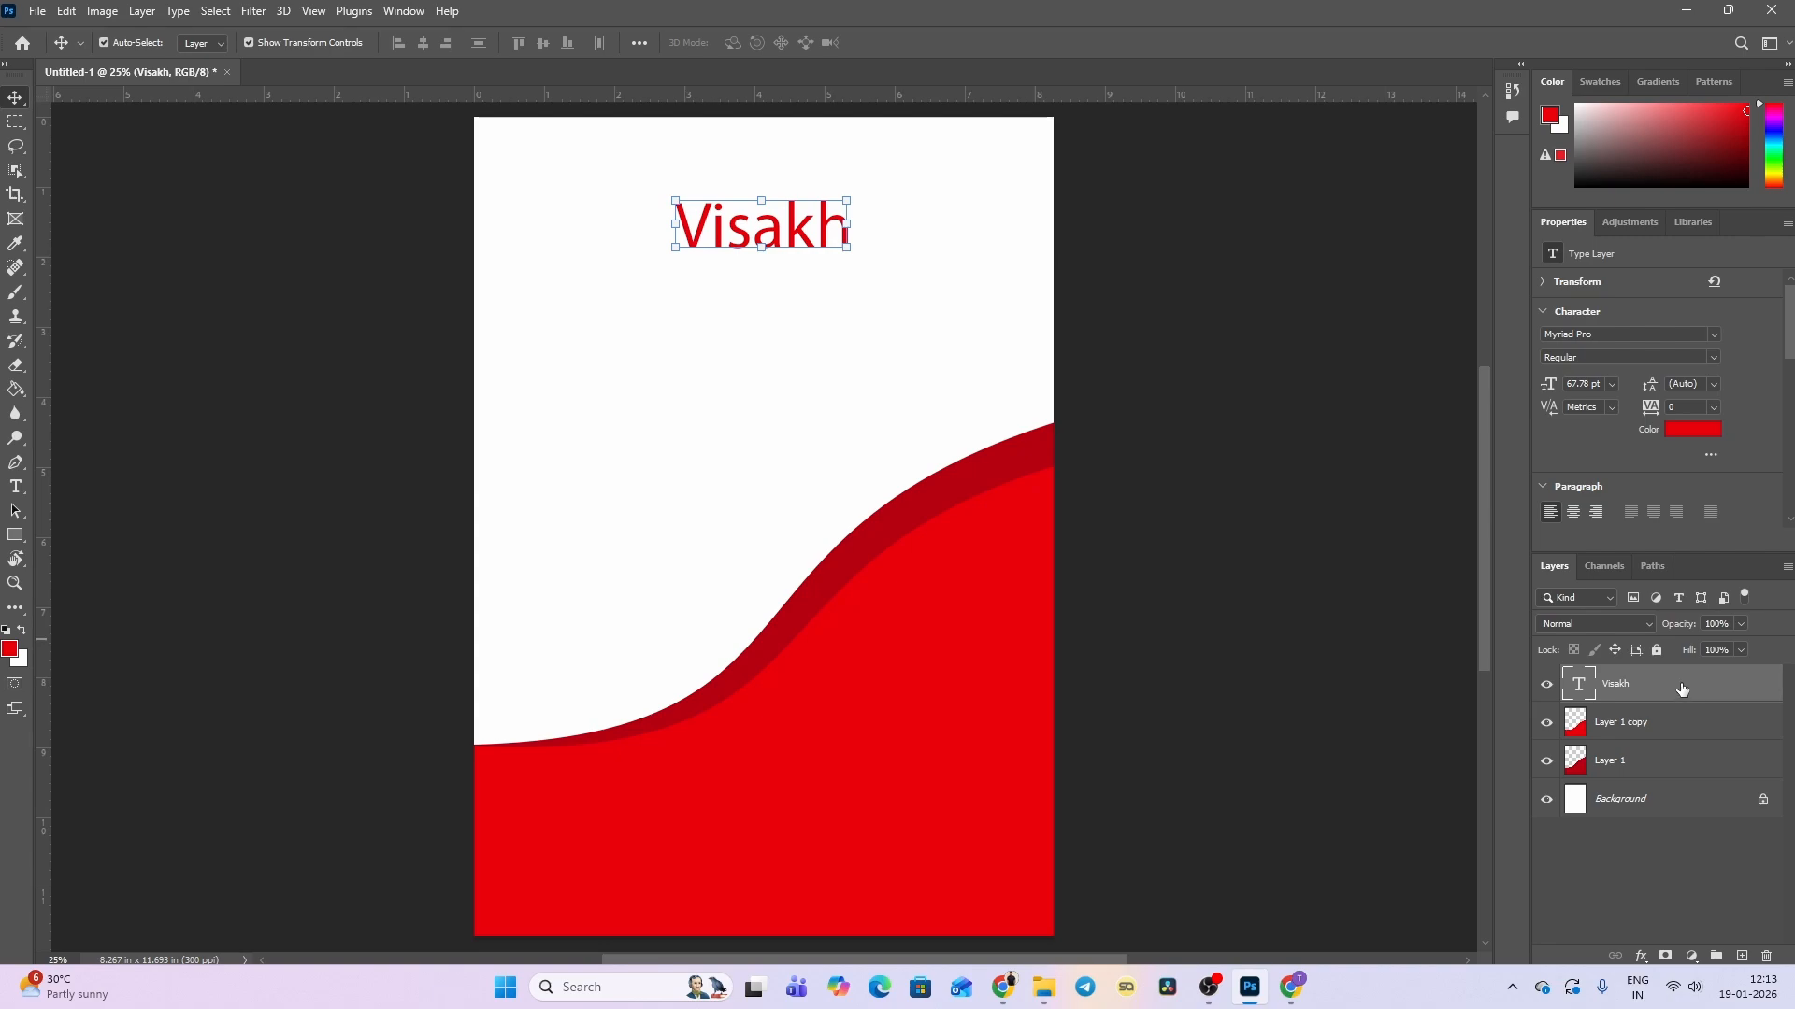
Delete the name heading's text layer.
drag(1683, 694, 1767, 955)
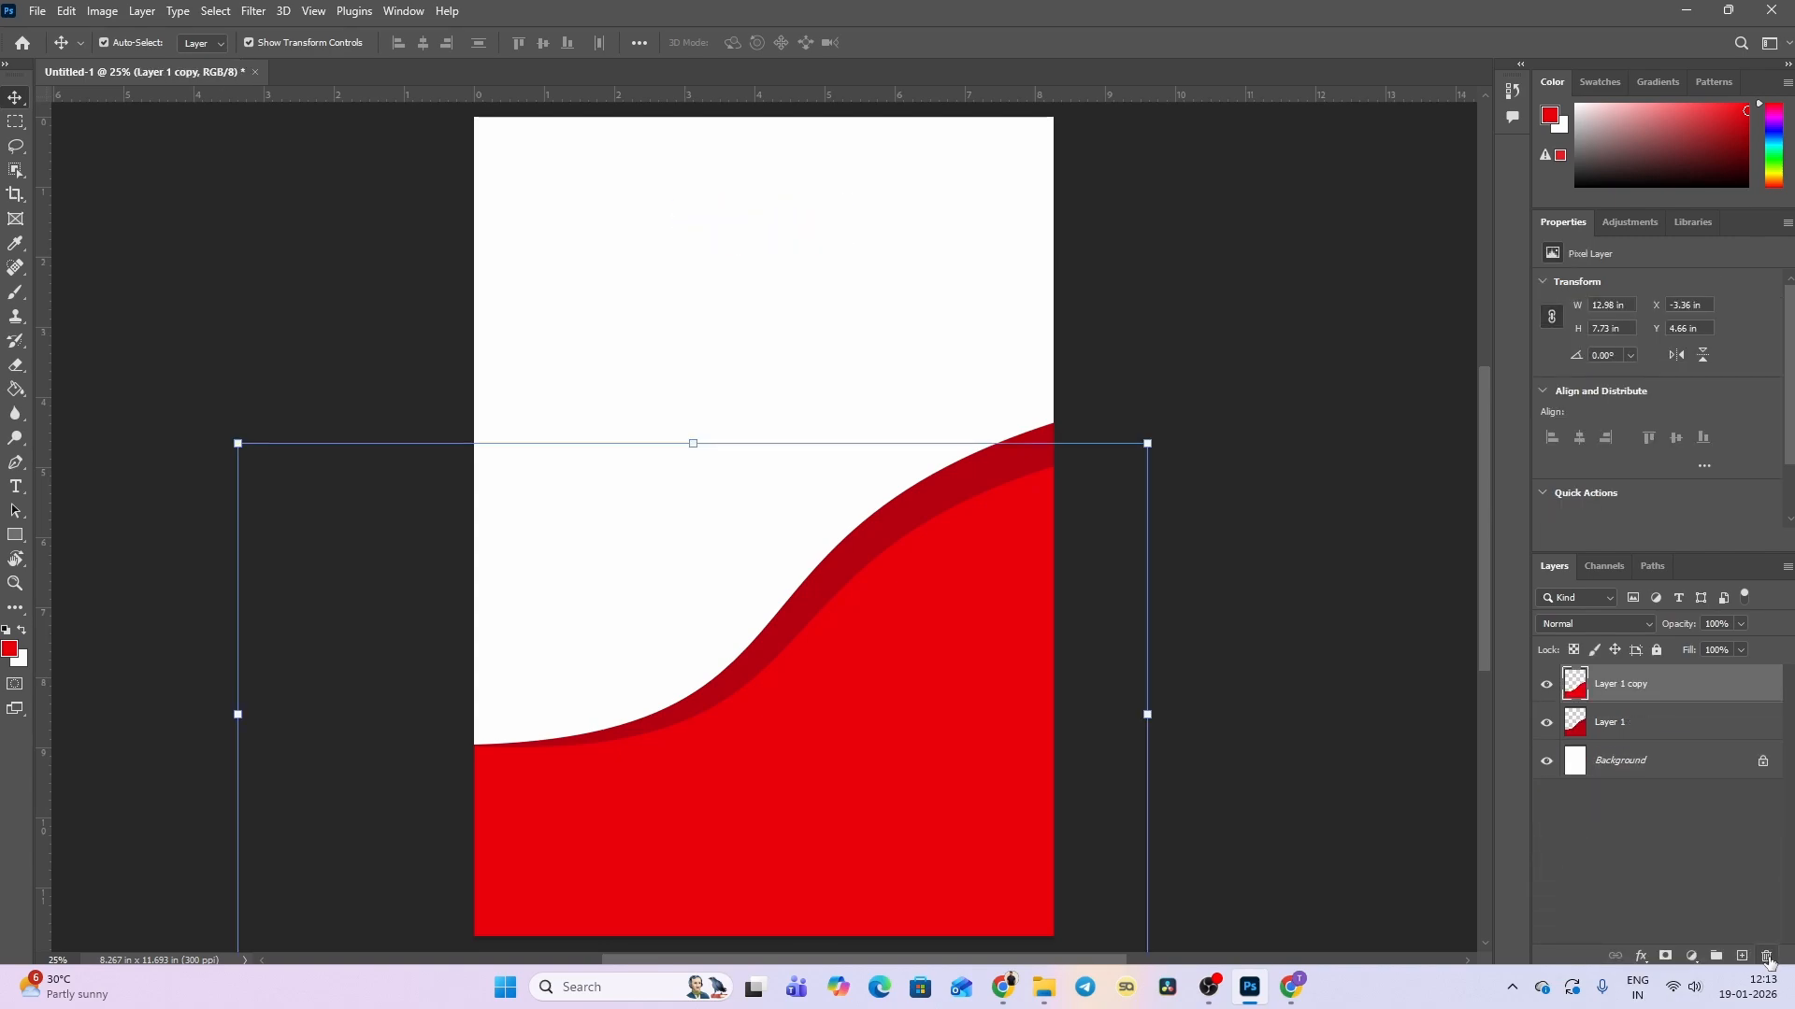
click(318, 223)
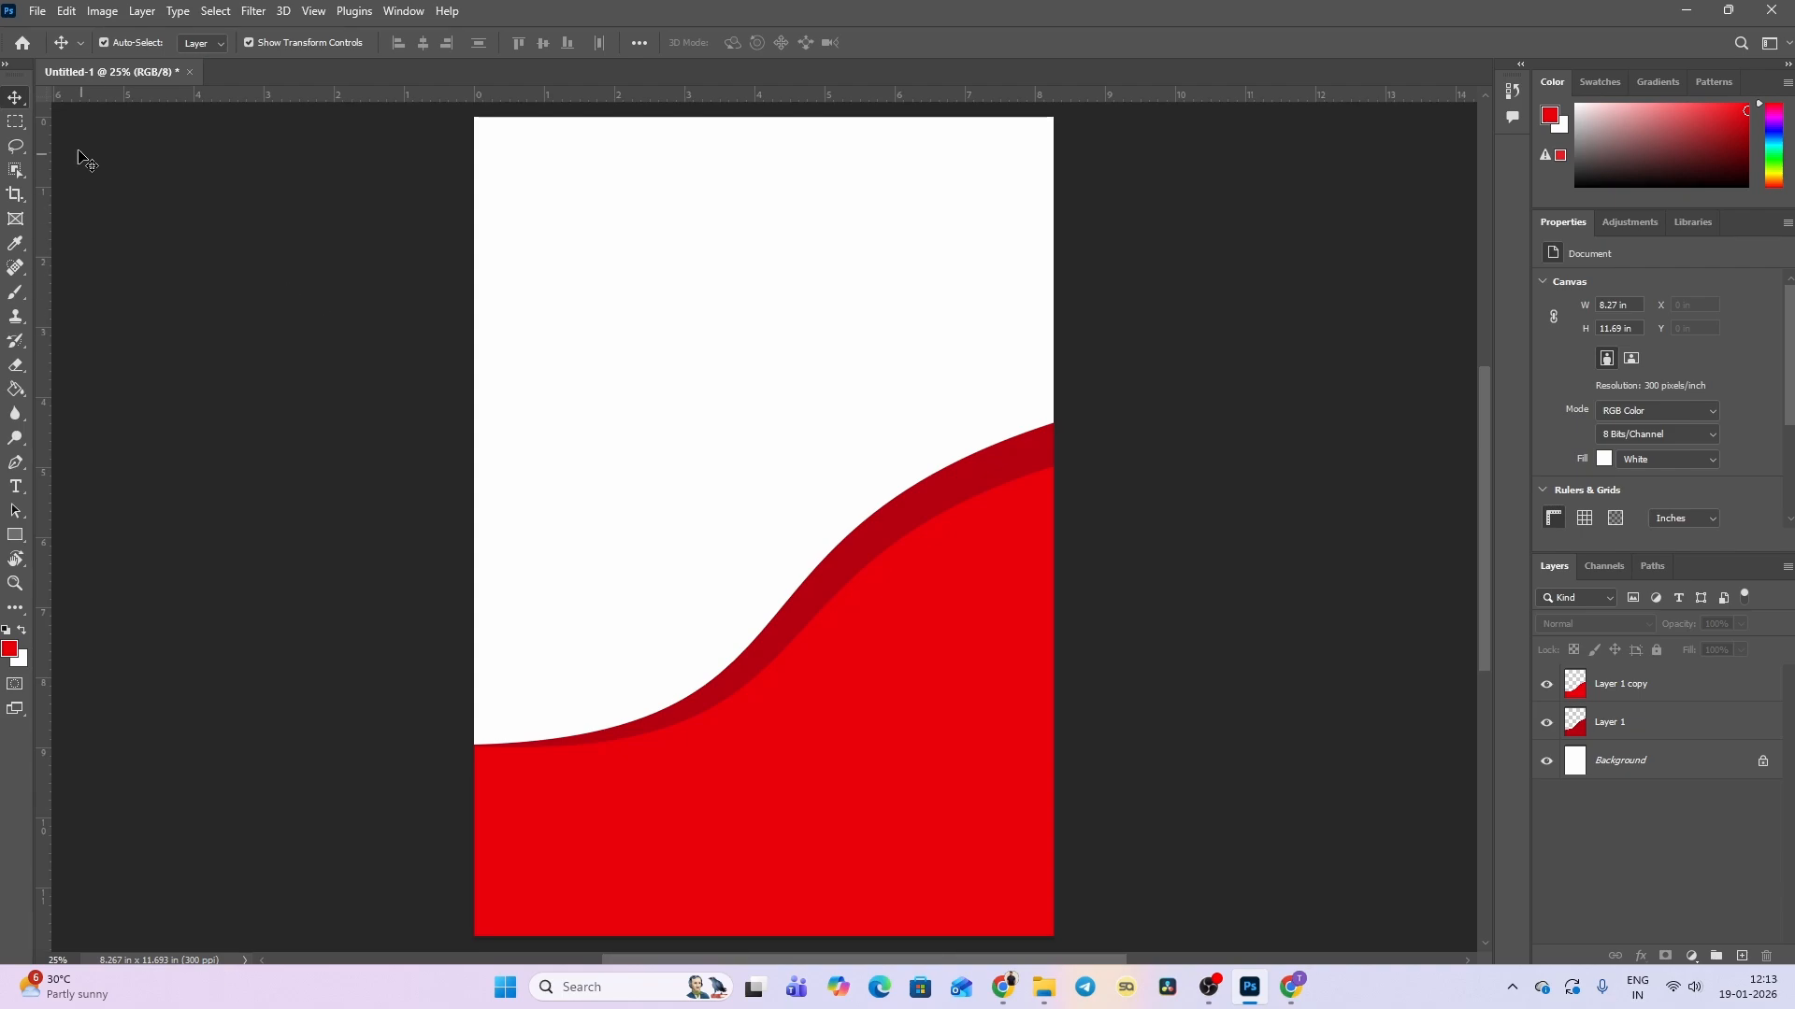
Switch to the Elliptical Marquee tool for making round selections.
click(18, 131)
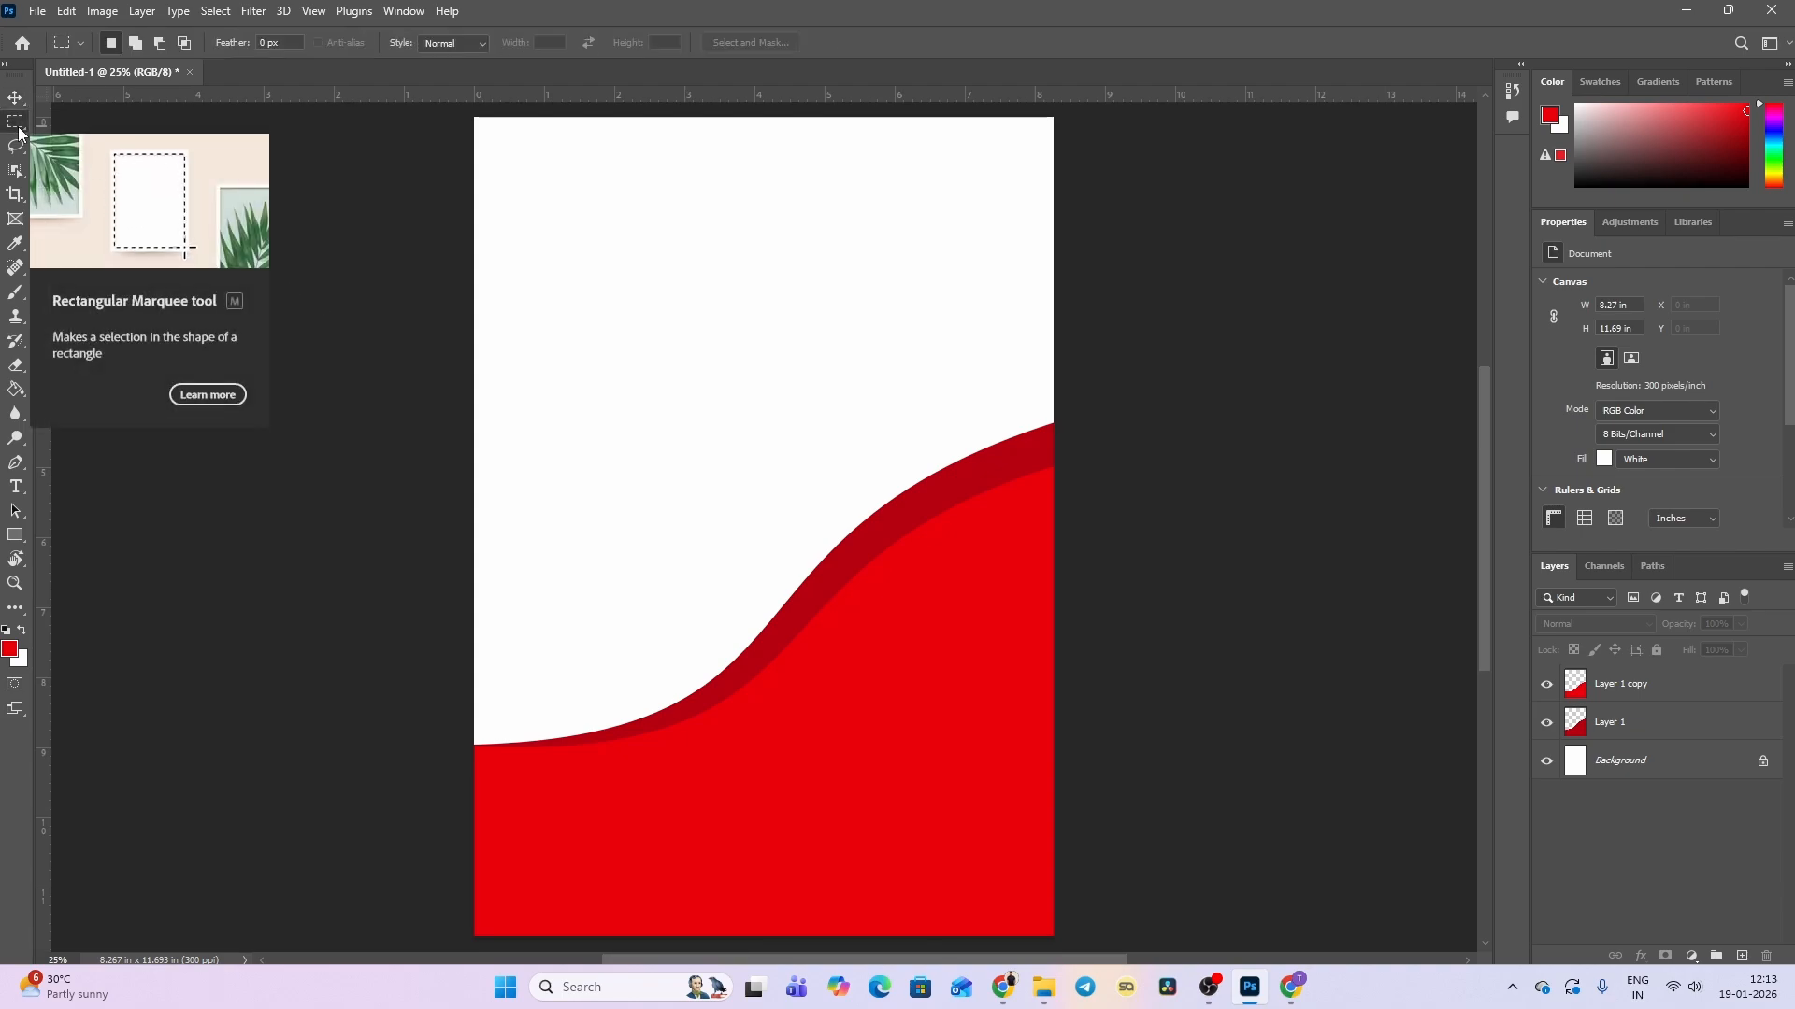
right_click(19, 132)
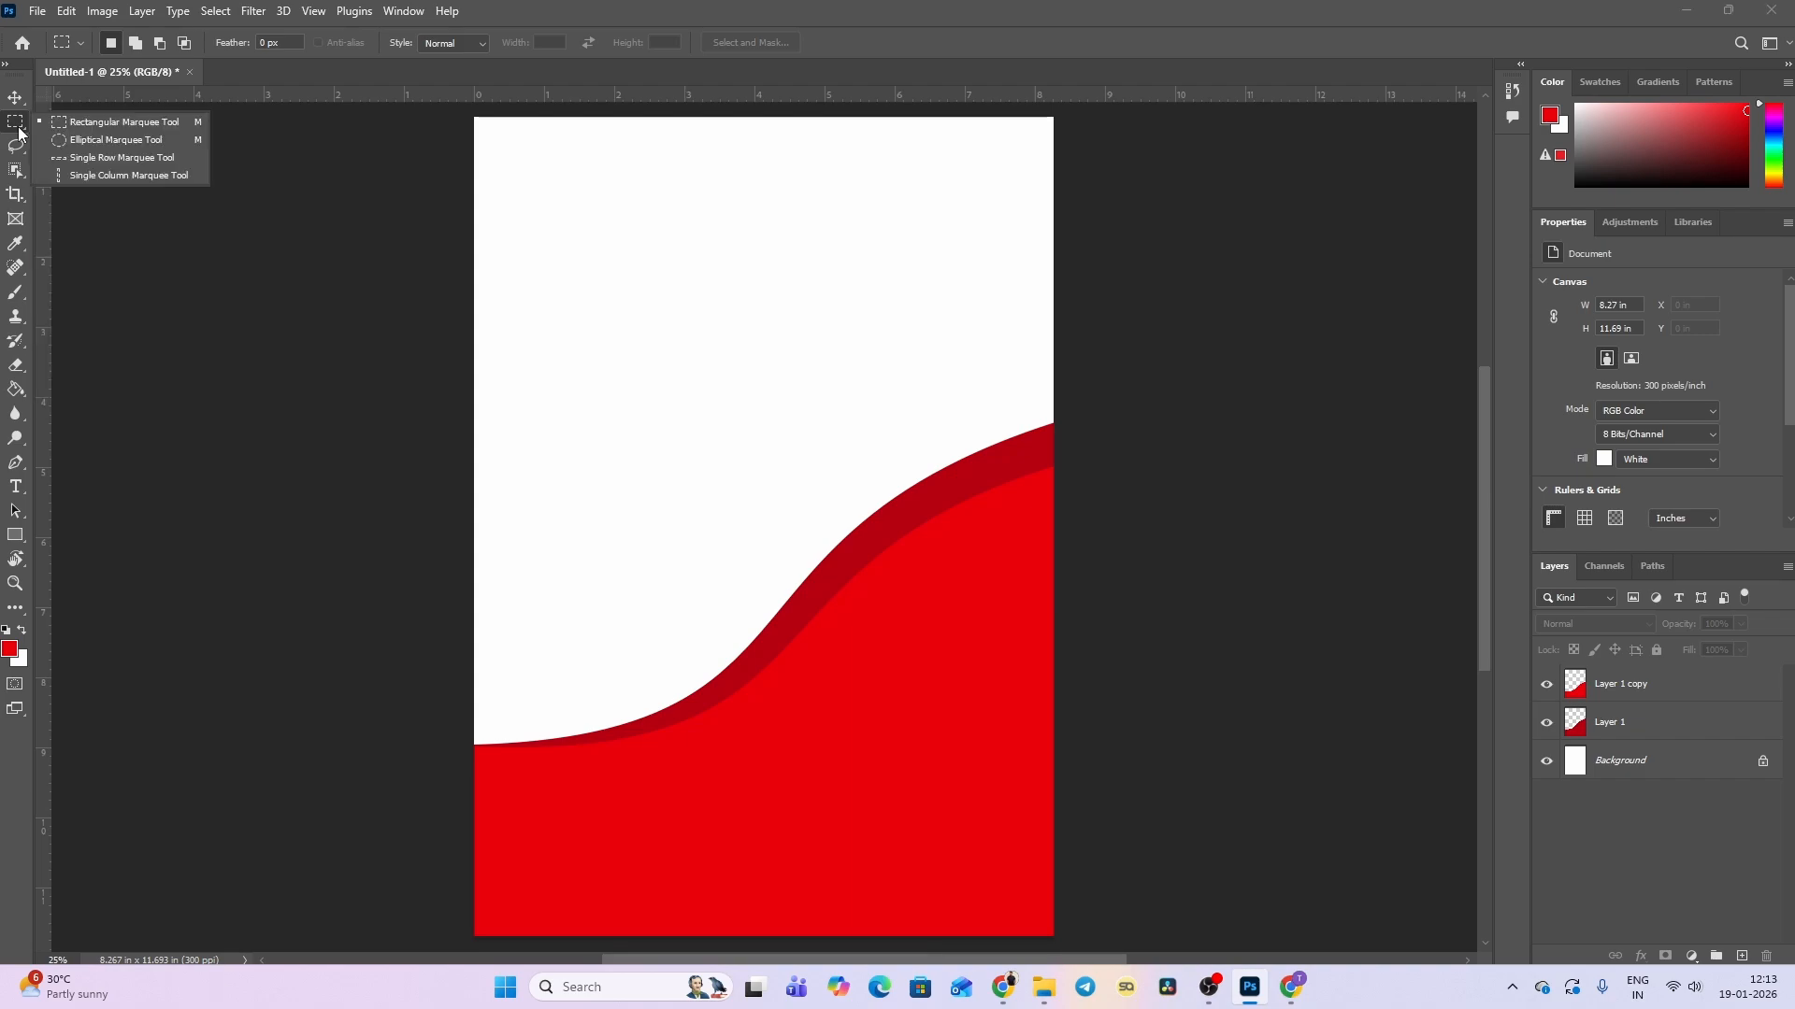
click(88, 143)
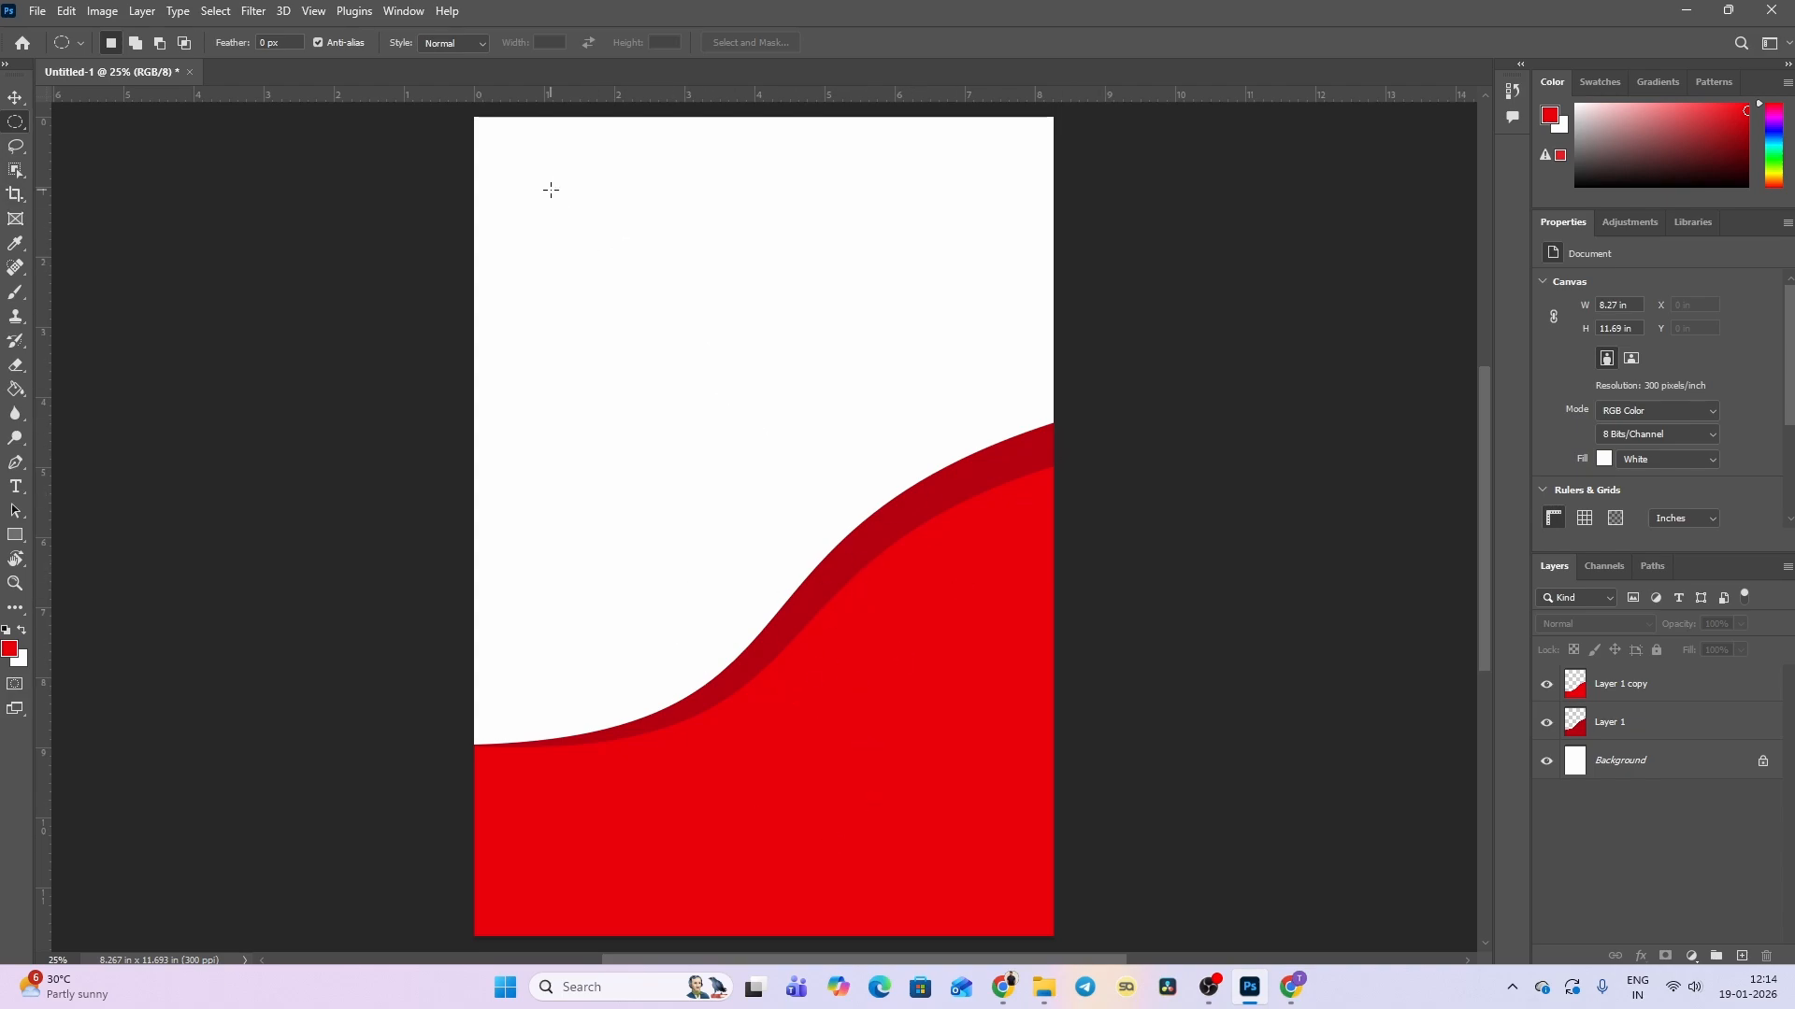
drag(550, 190, 802, 328)
click(802, 328)
drag(531, 155, 899, 344)
key(ctrl+d)
Make a circular selection about 4.69 in across in the page's upper left area and add a new layer for it.
drag(529, 149, 858, 506)
key(ctrl+shift+n)
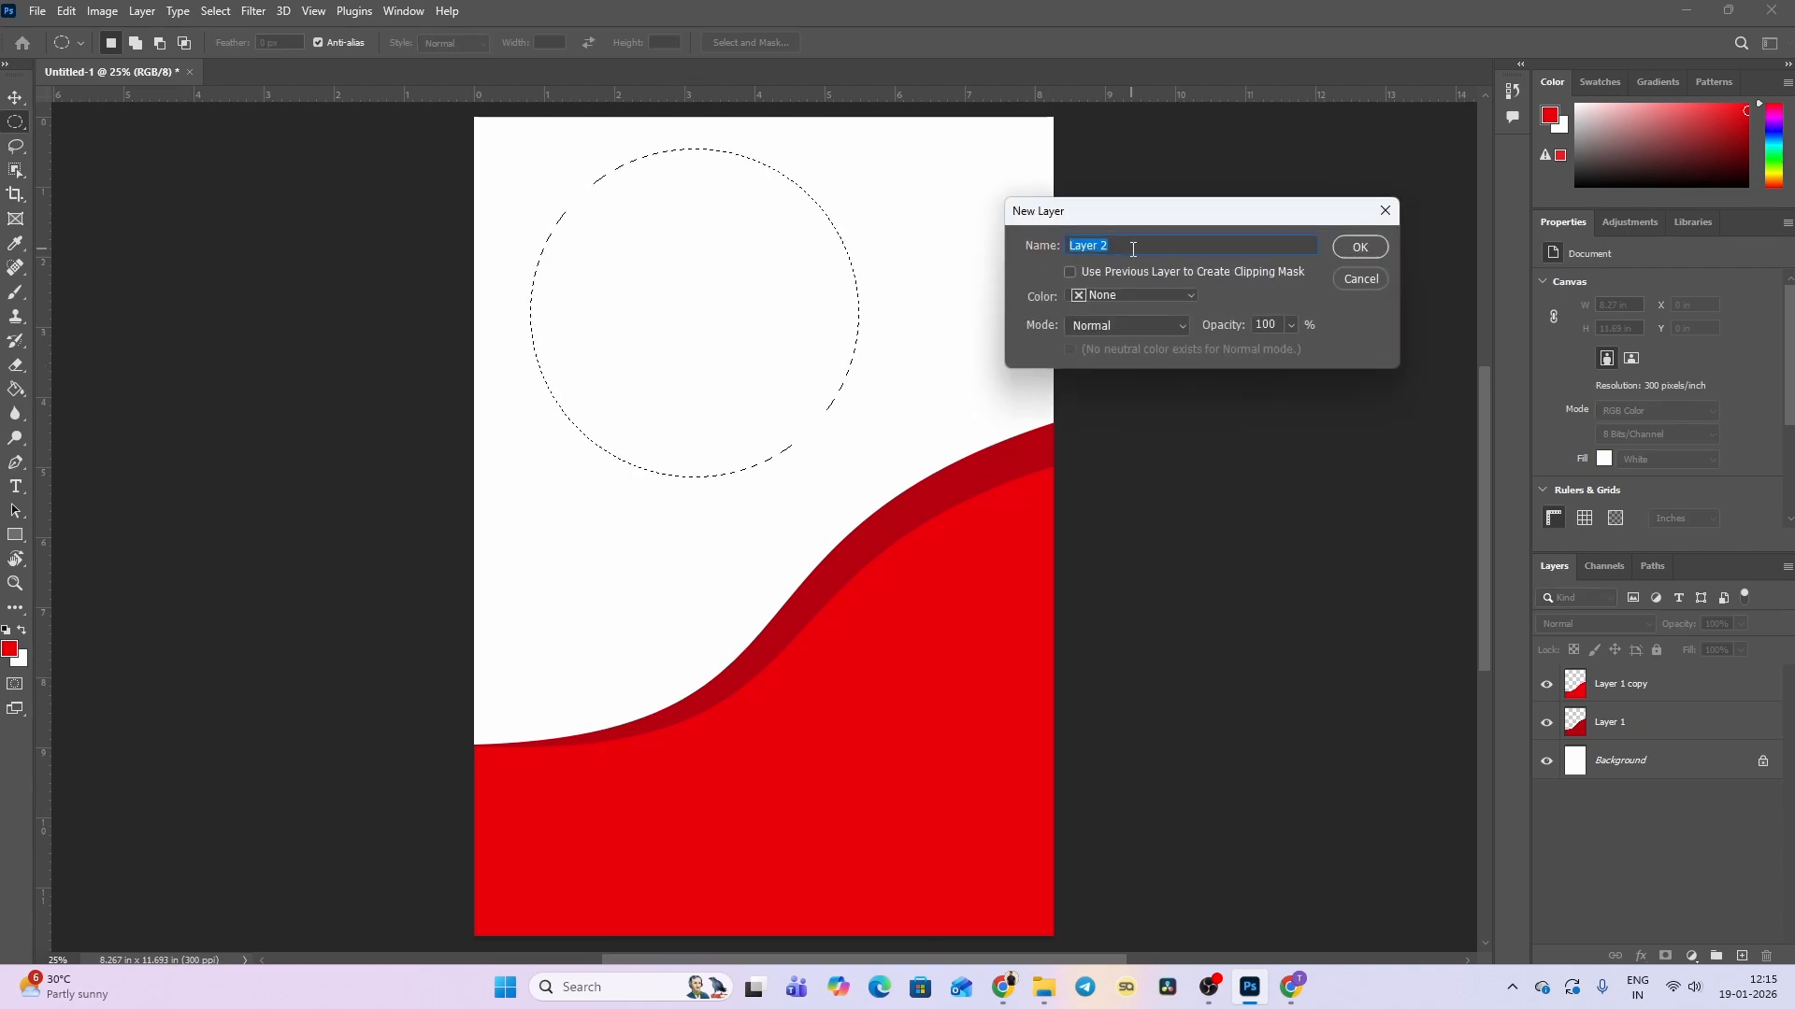
click(1355, 250)
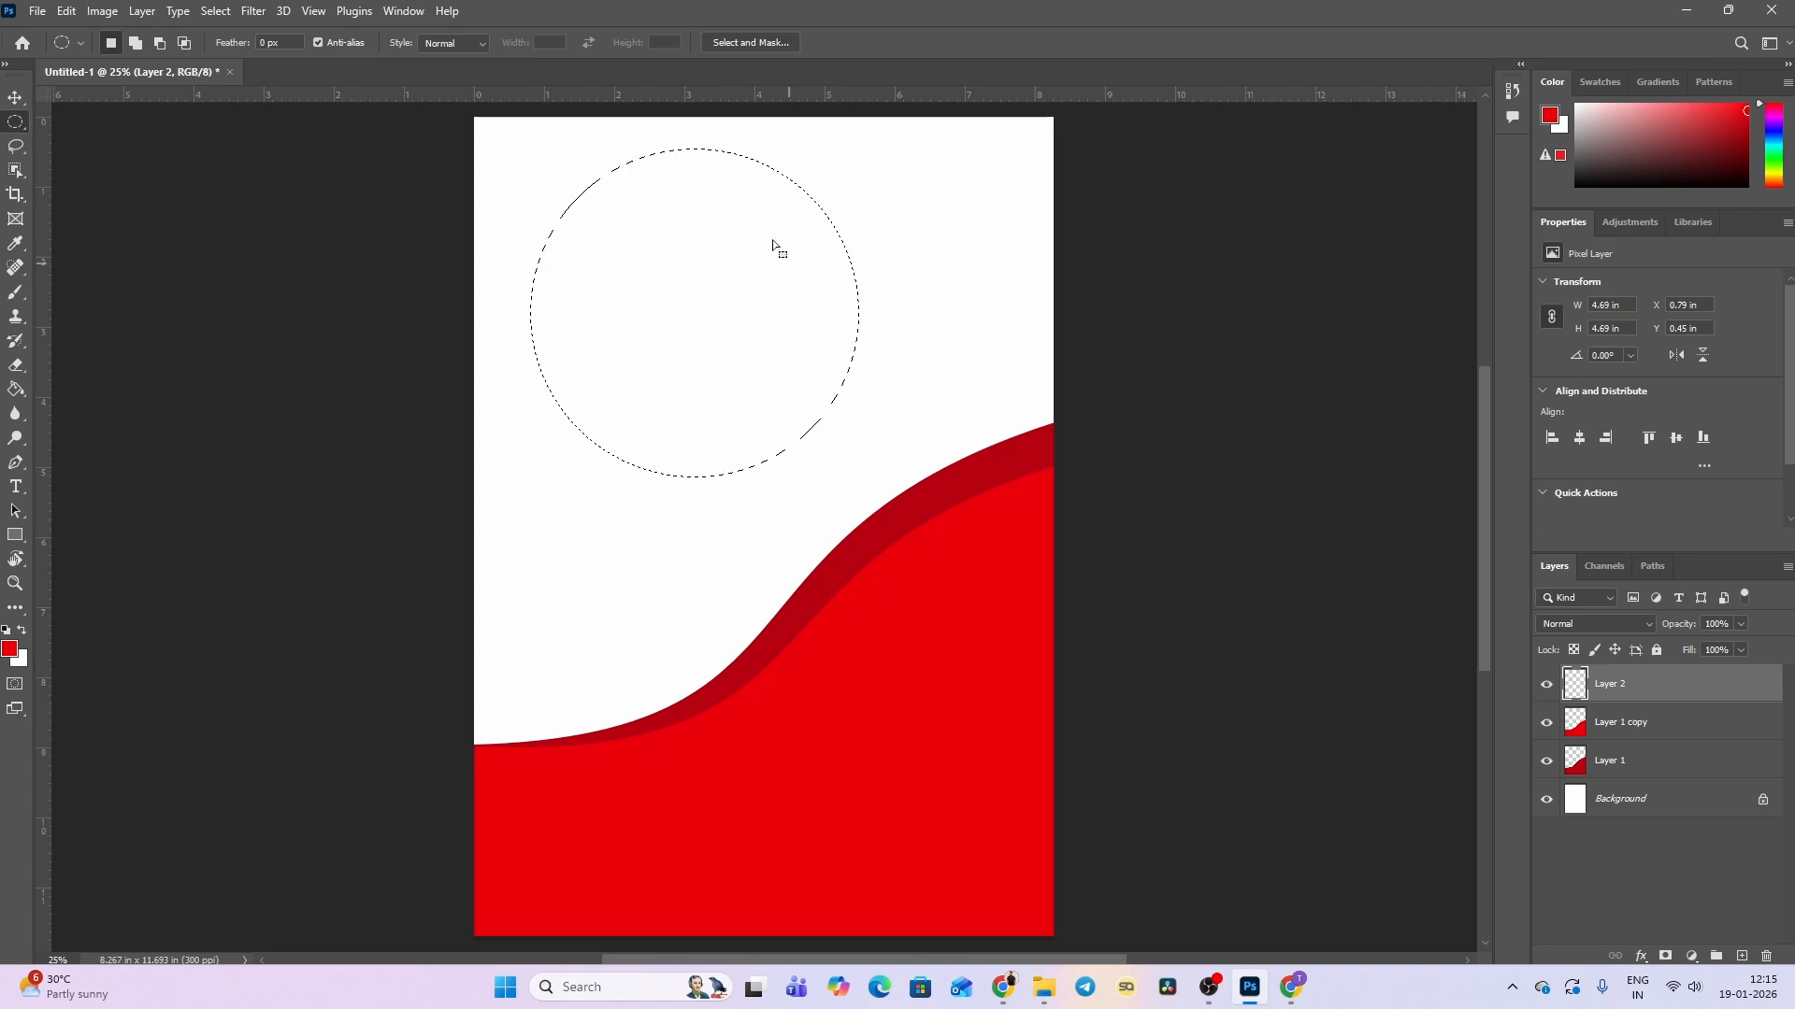
Fill the circular selection on Layer 2 with dark red af0008 using the Paint Bucket, and deselect it.
click(17, 391)
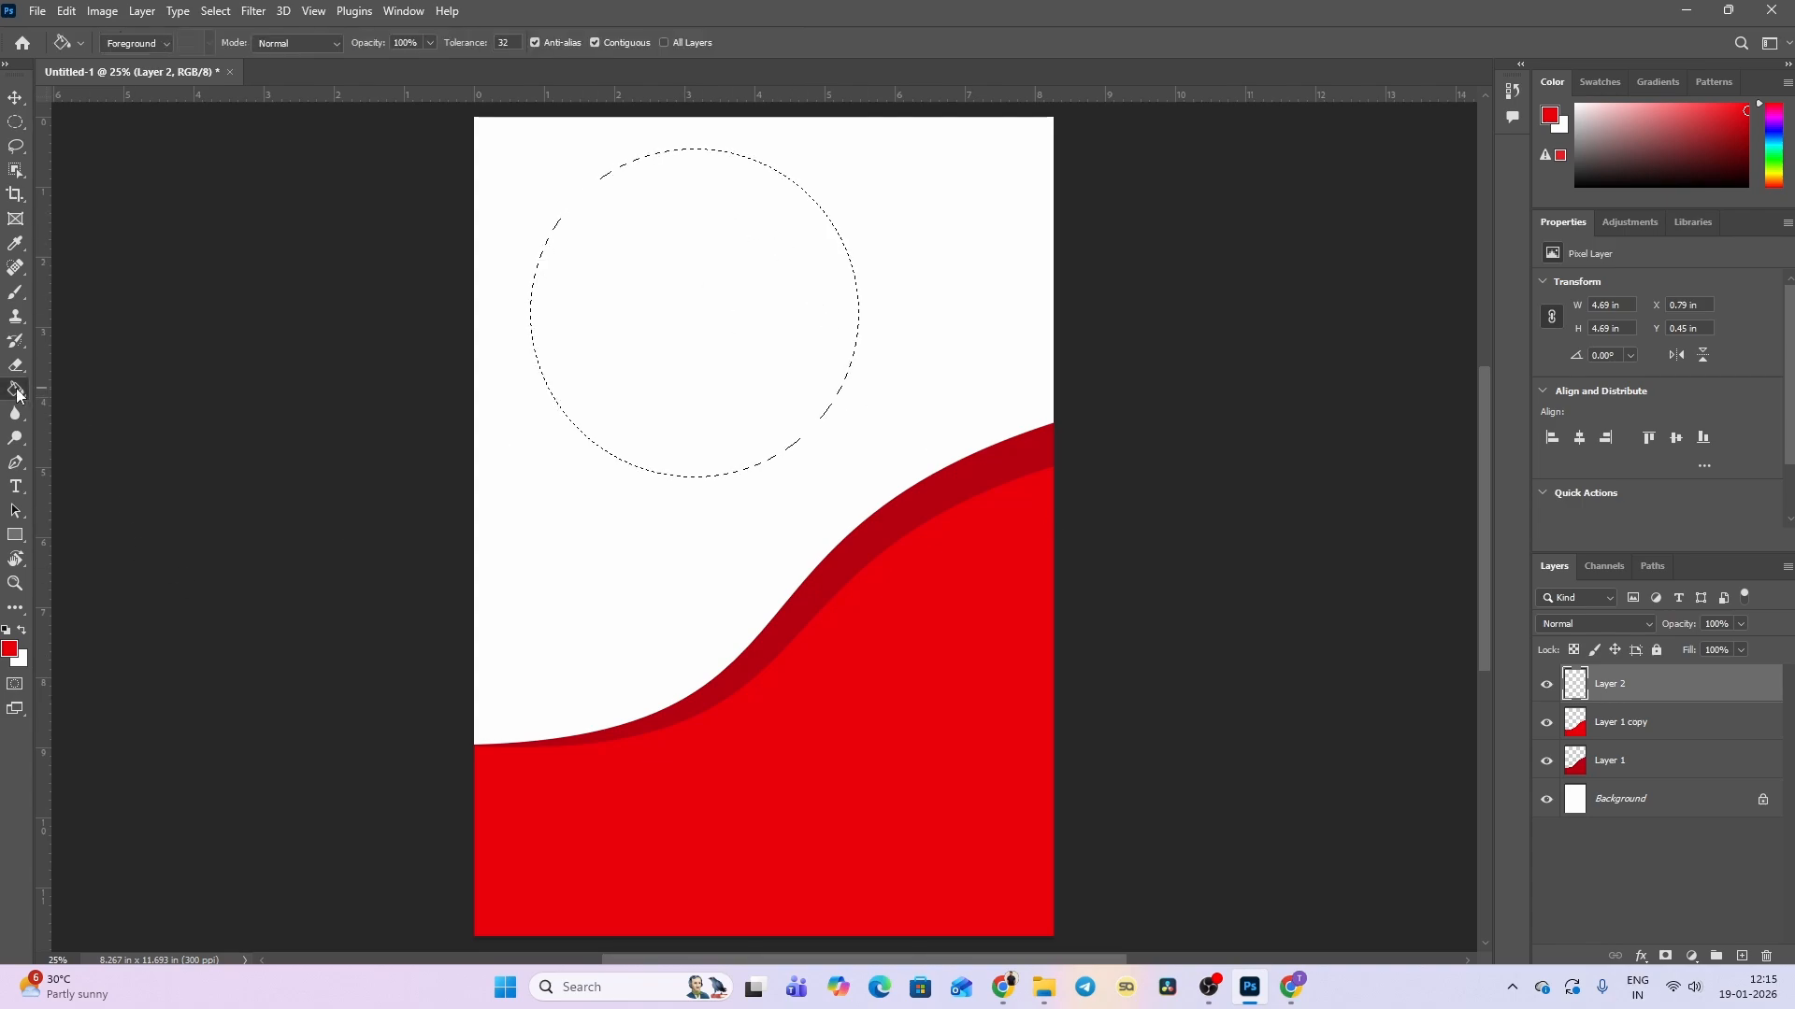
click(10, 651)
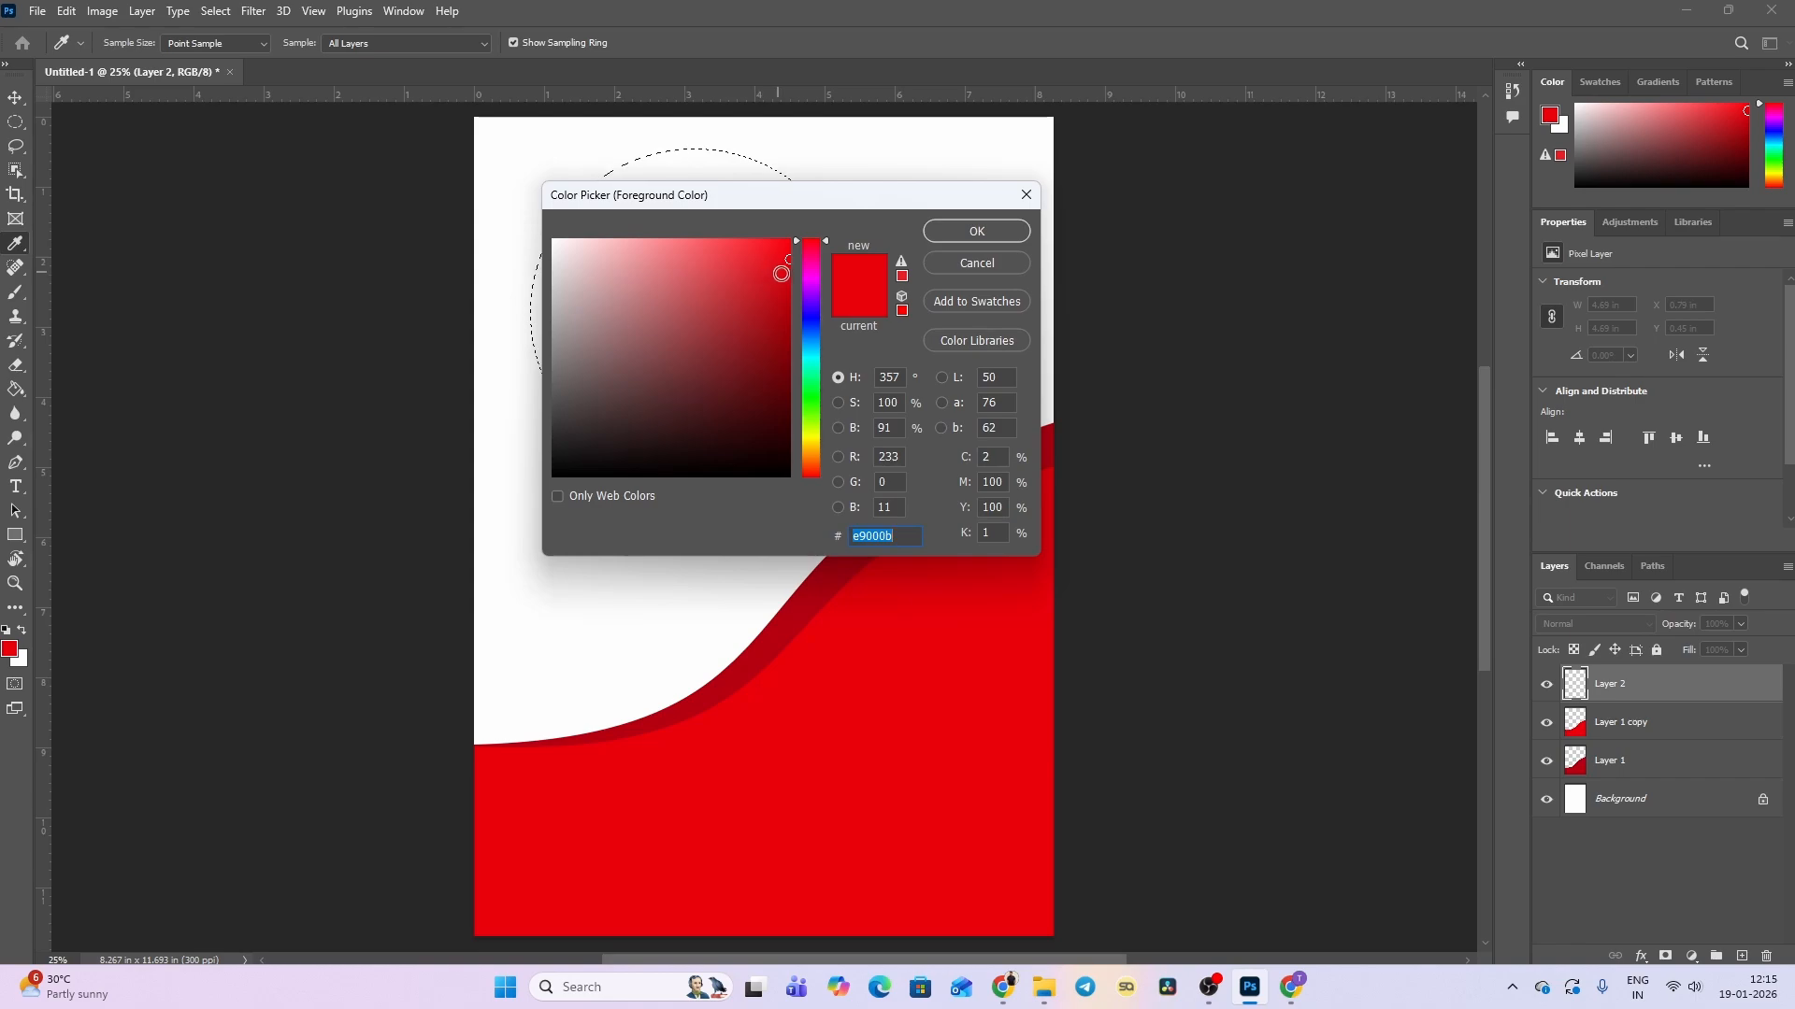
click(789, 277)
drag(789, 278, 788, 314)
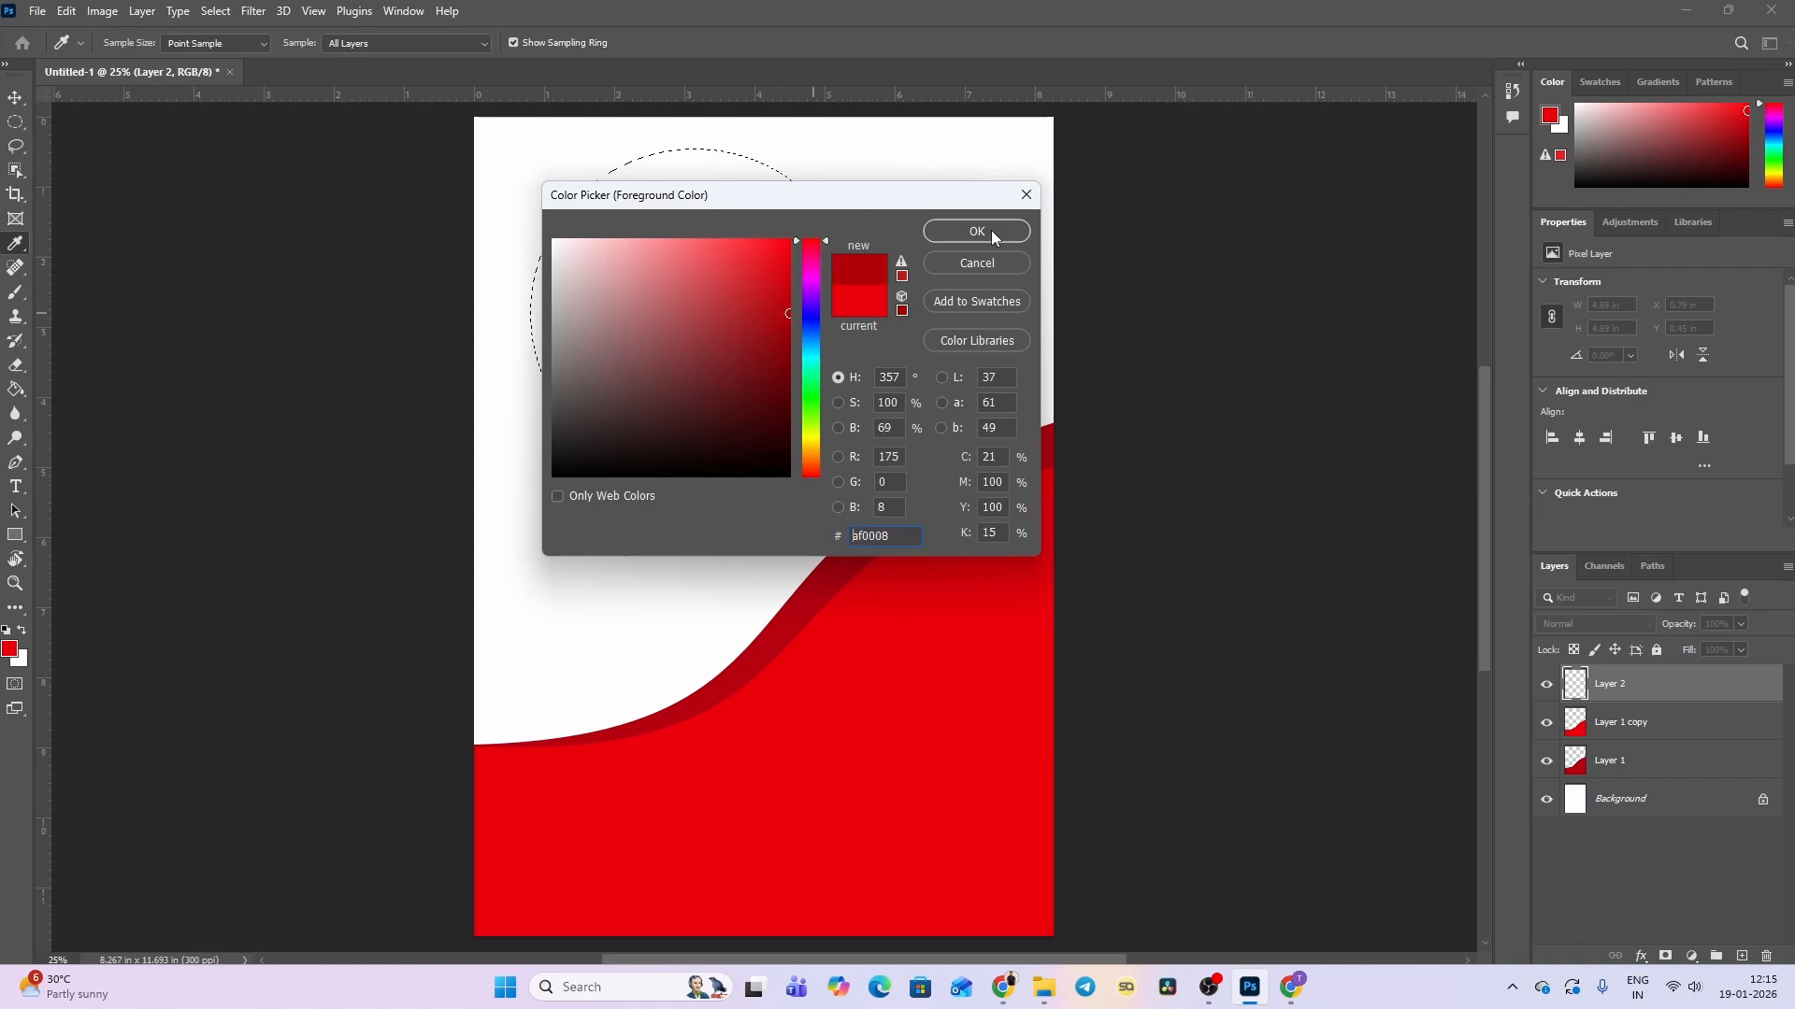
click(991, 232)
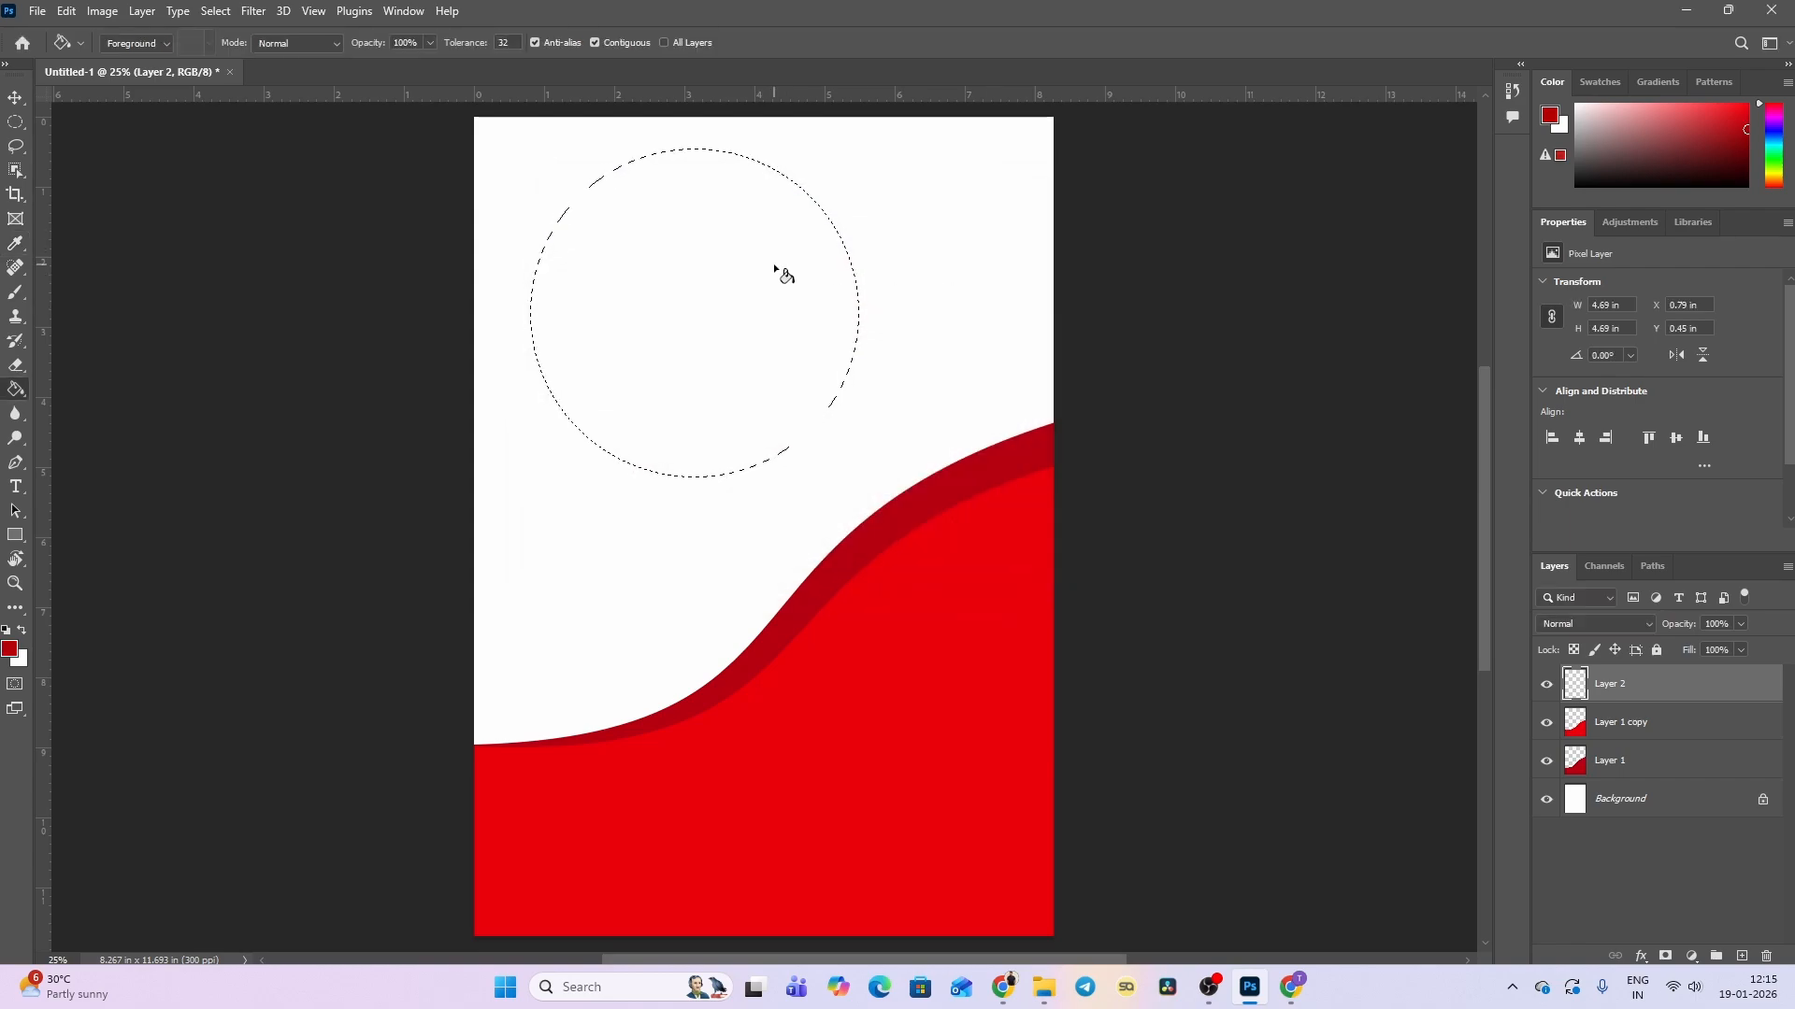
click(775, 272)
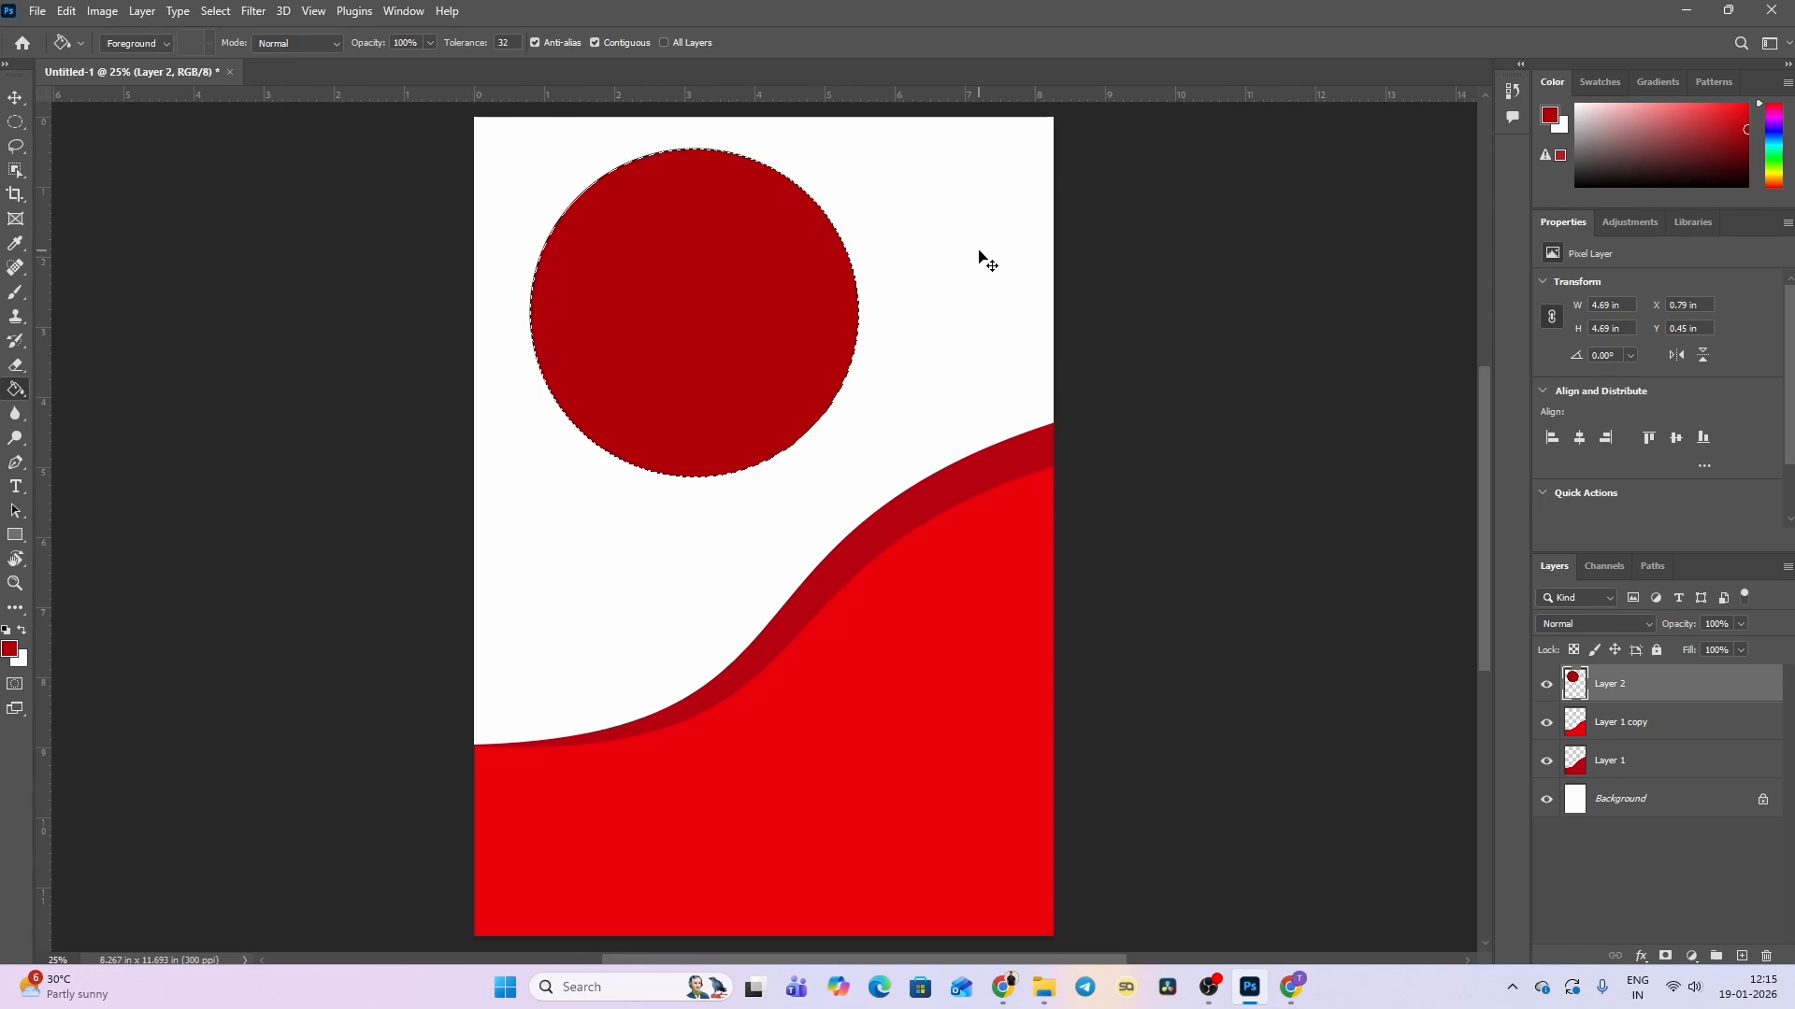
key(ctrl+d)
Scale the dark red circle to about 69% and move it partly off the page's upper left corner.
key(v)
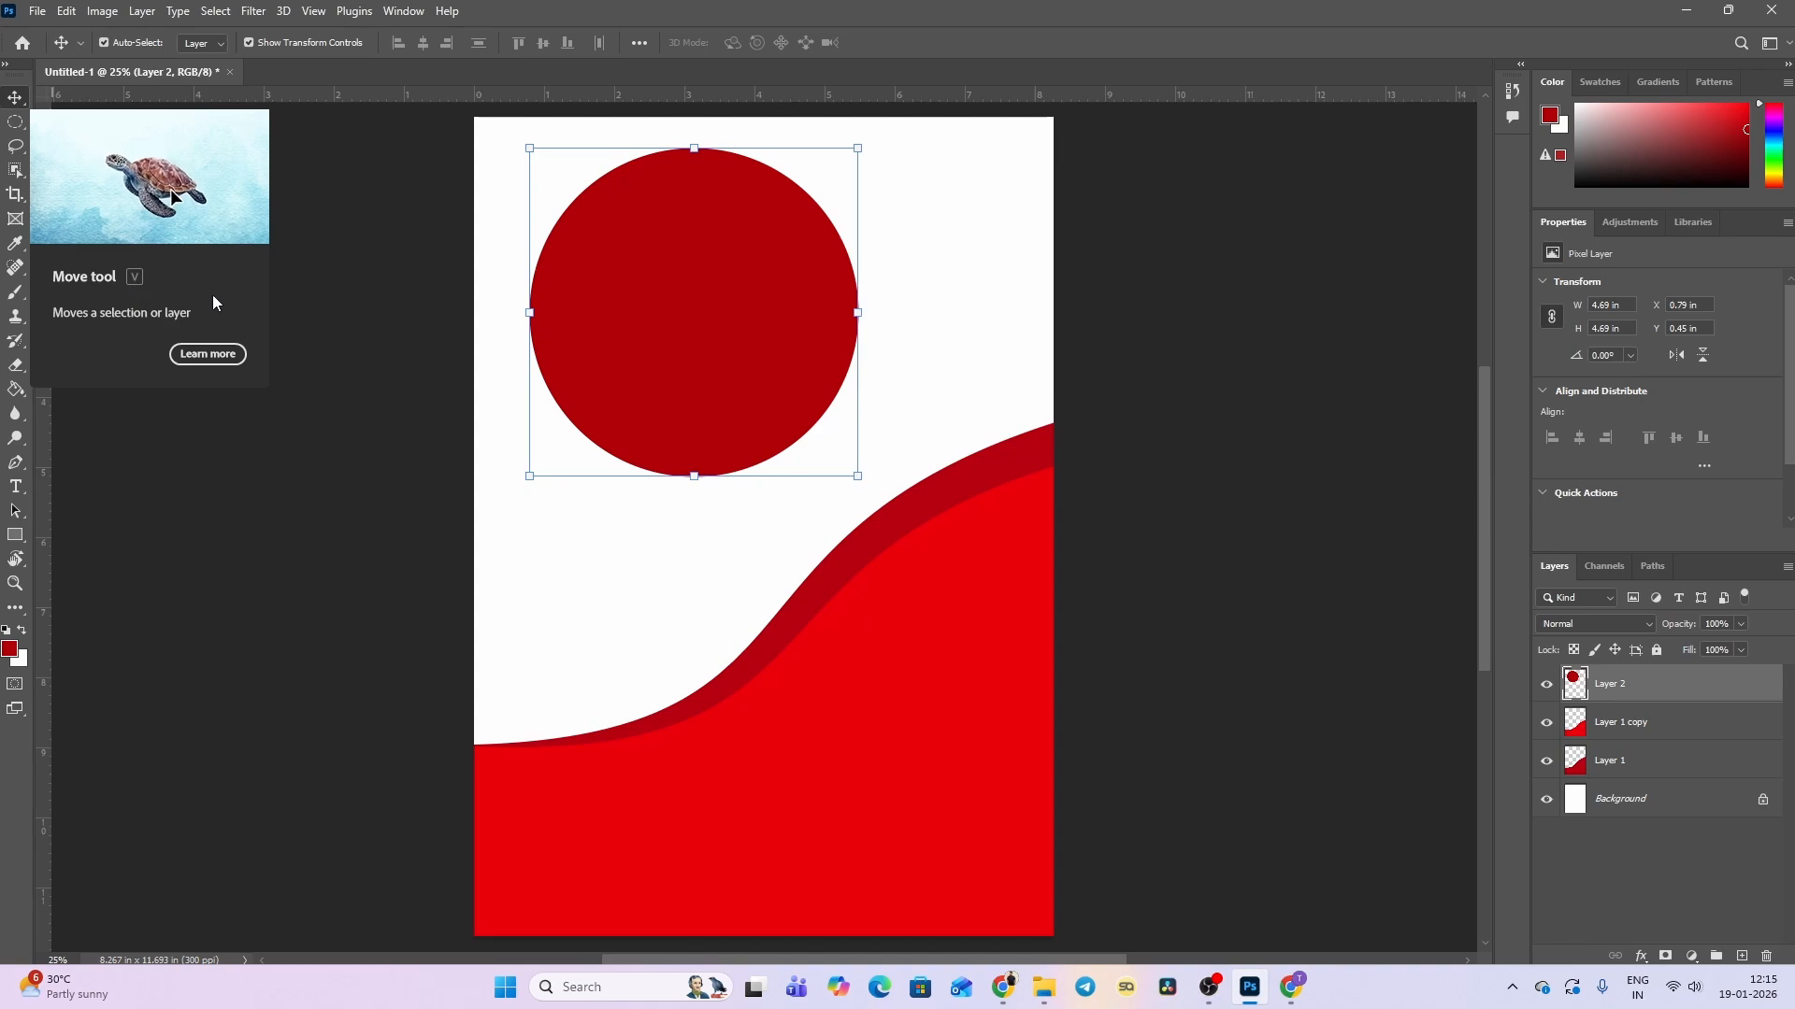
drag(857, 313, 763, 317)
drag(663, 377, 532, 260)
drag(636, 308, 627, 302)
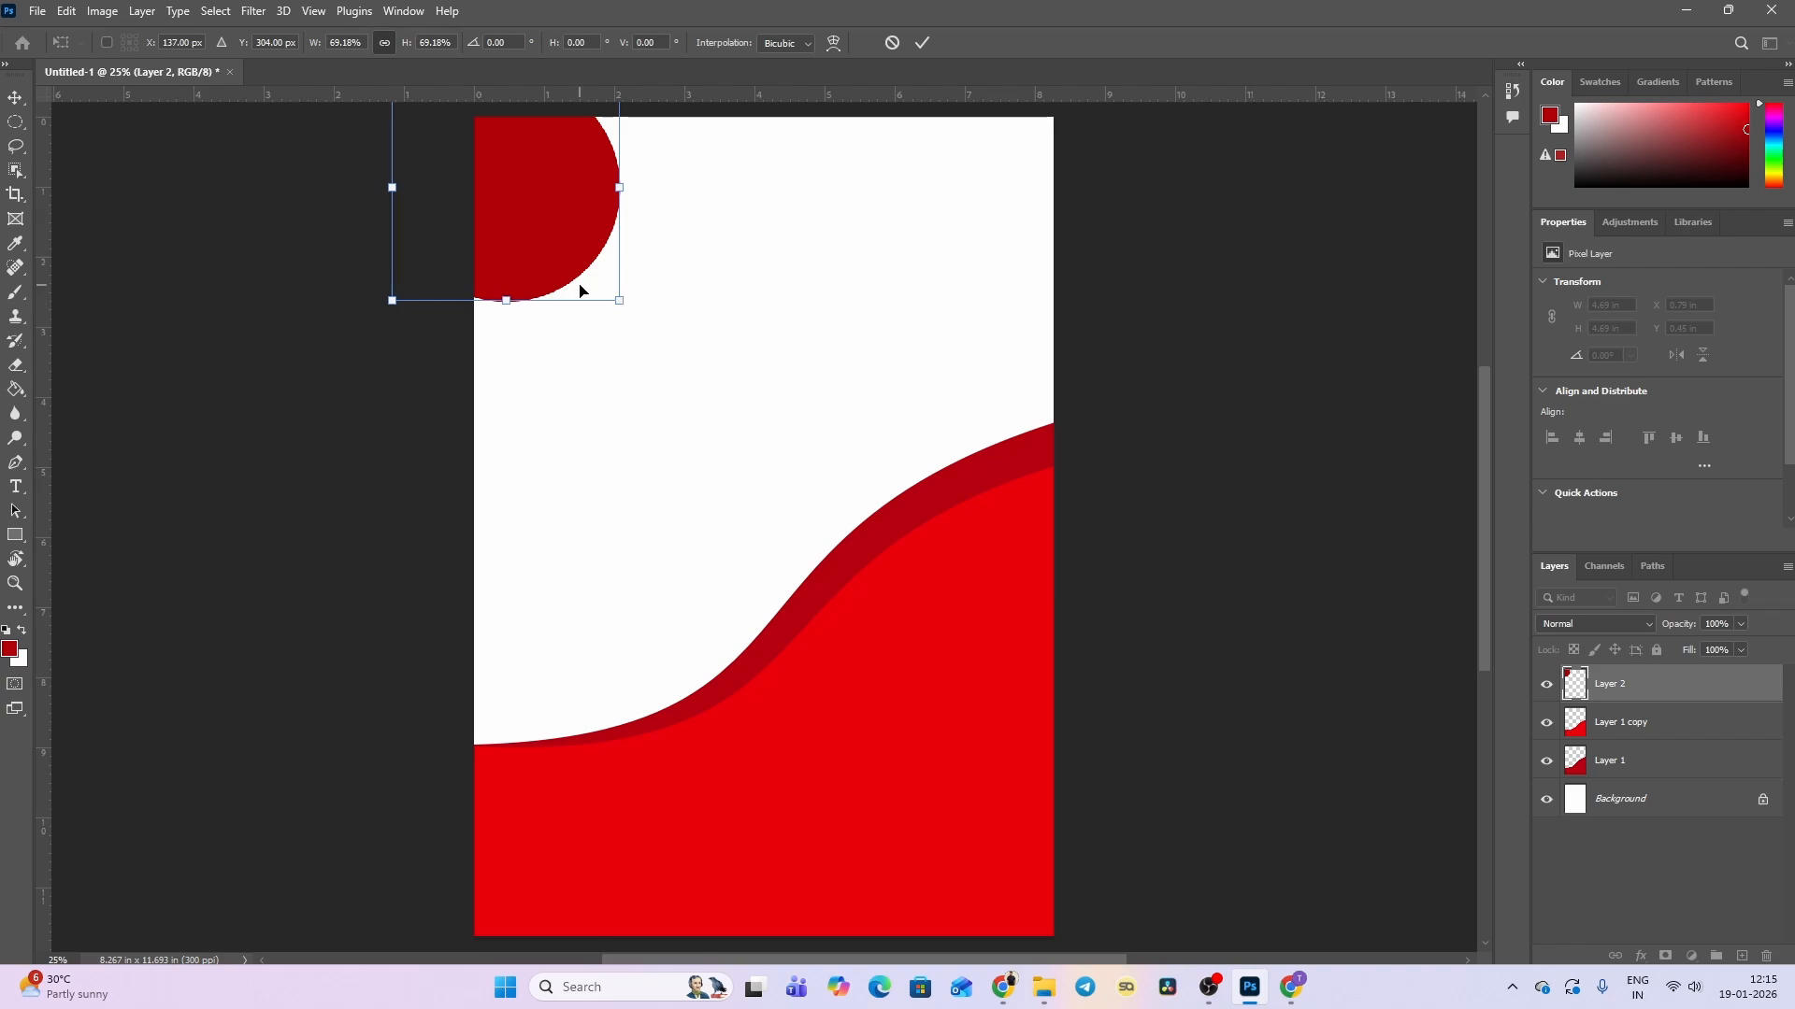
key(Return)
click(1128, 374)
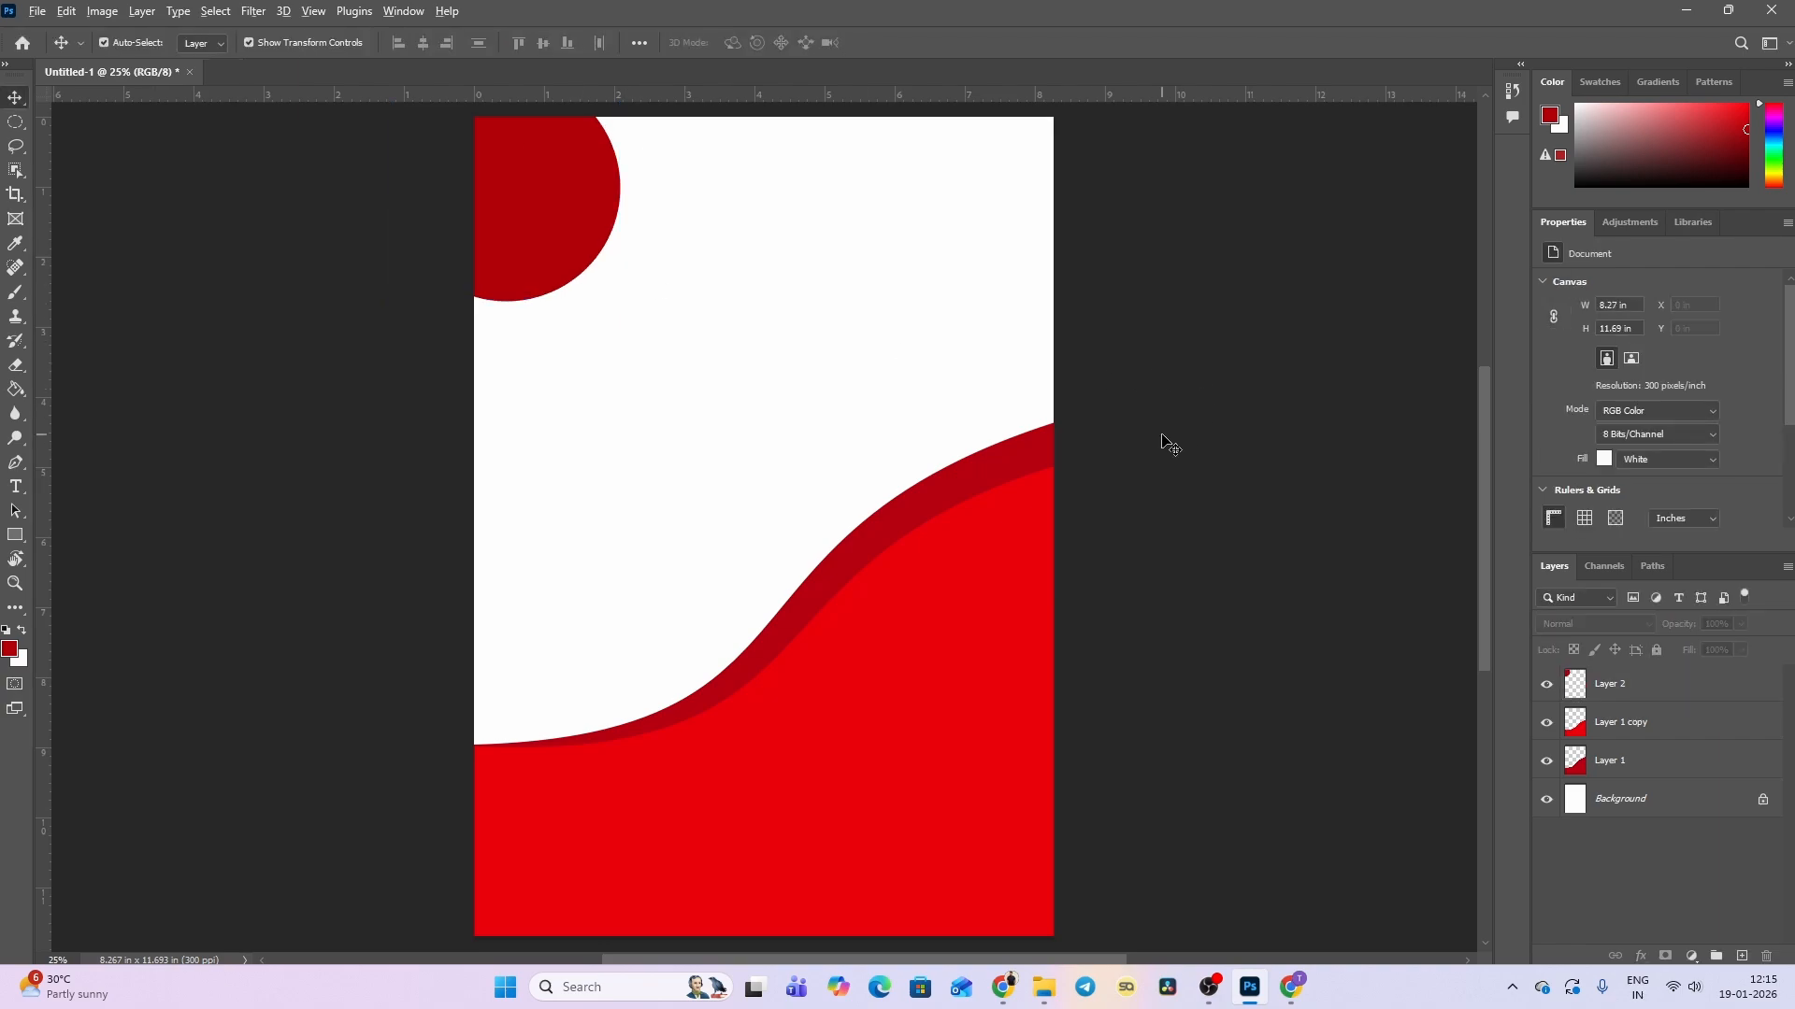
Duplicate the dark red corner circle on Layer 2.
scroll(1162, 445, down, 1)
click(579, 254)
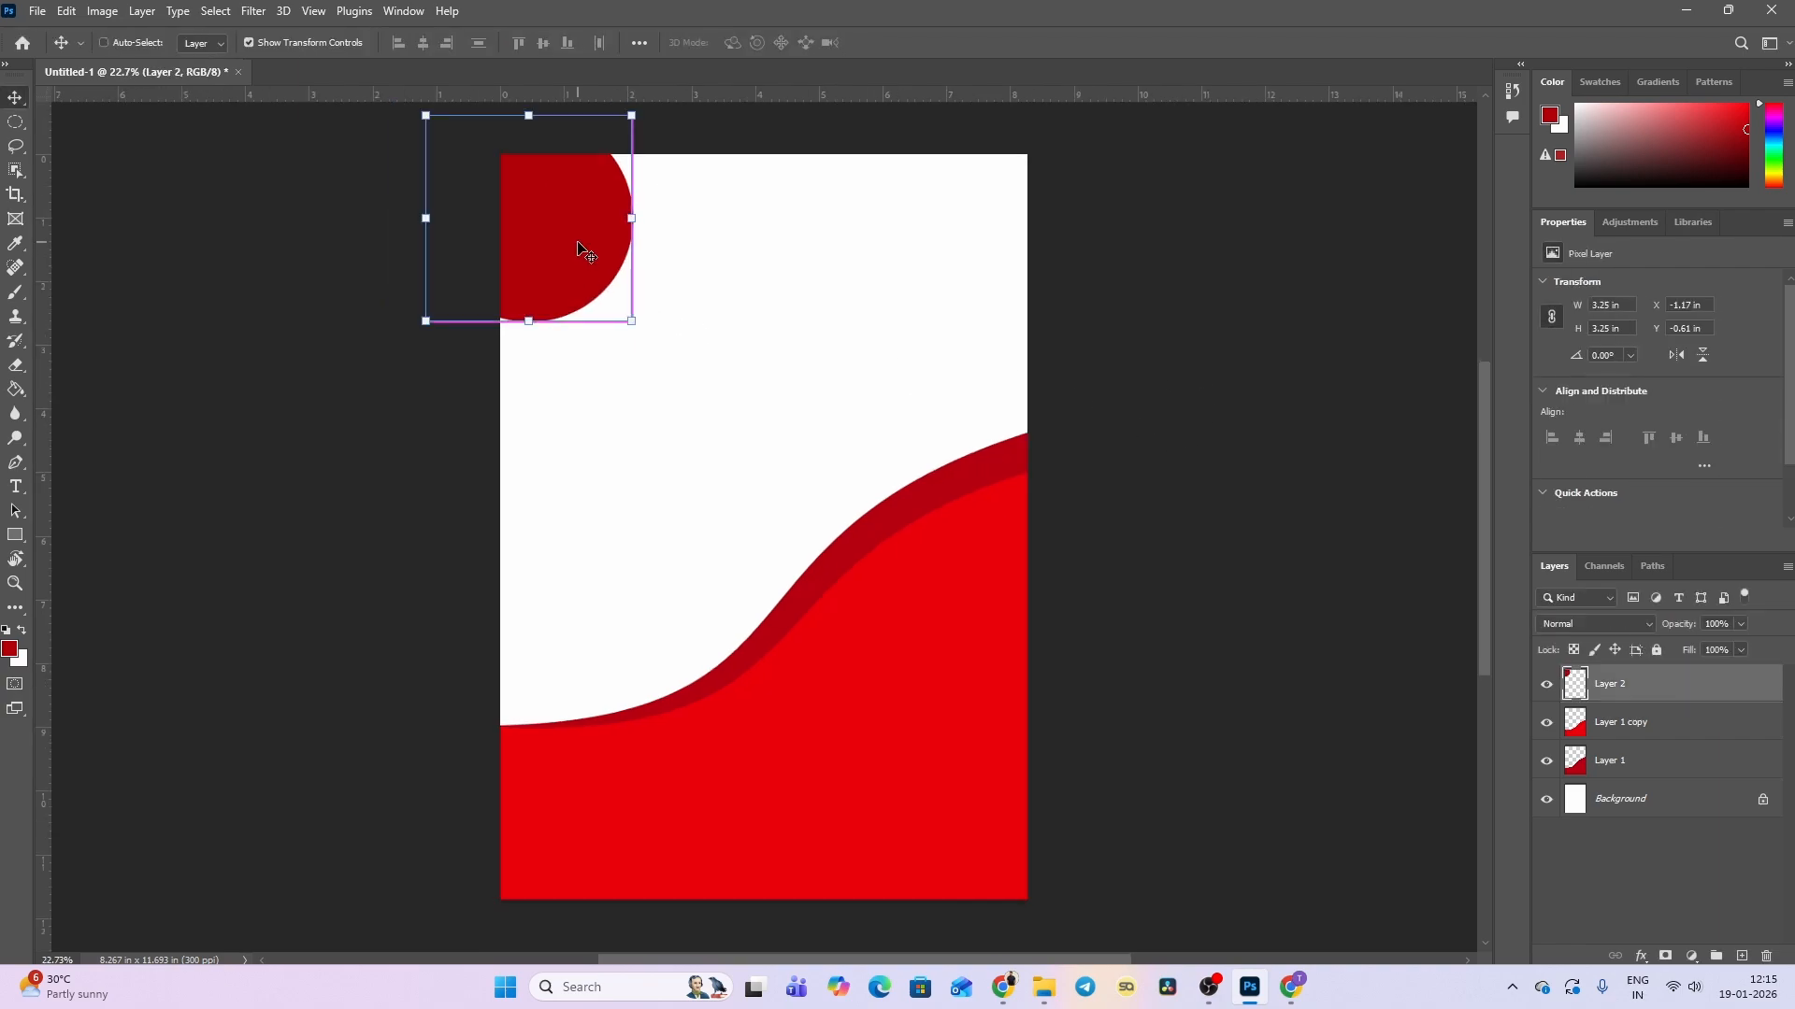
key(ctrl+j)
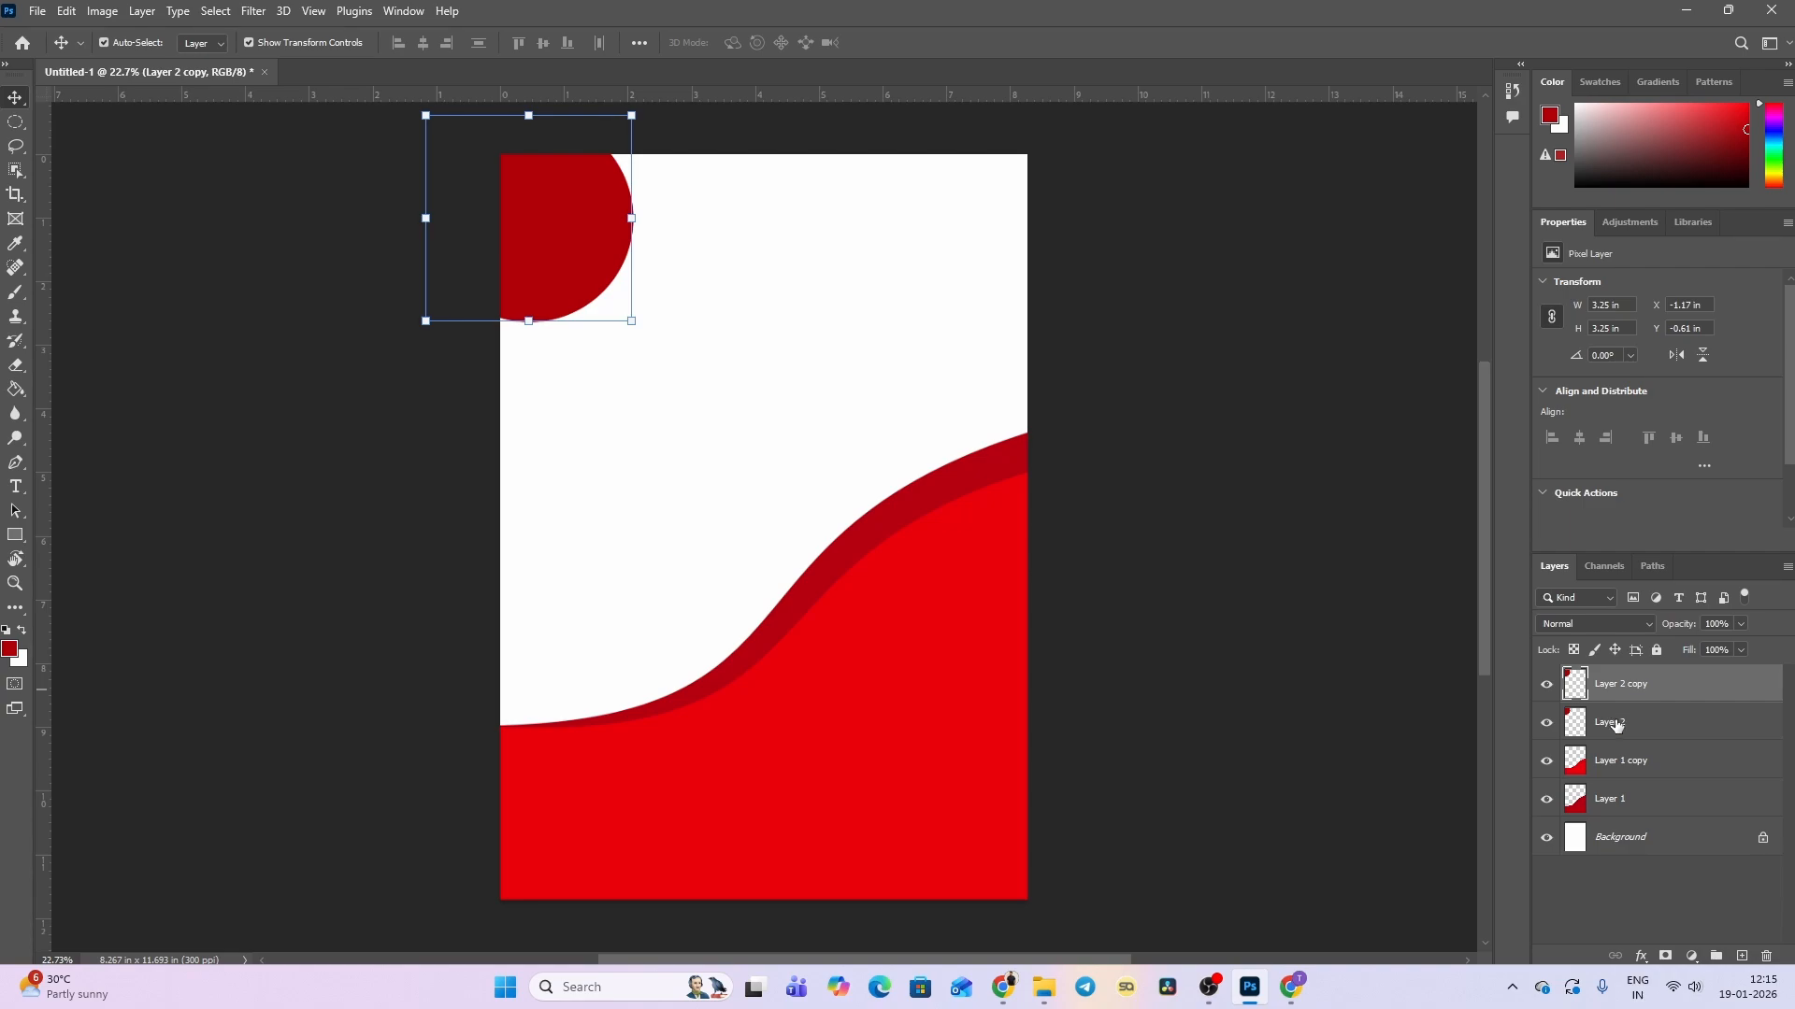
Offset the original circle on Layer 2 slightly down and right, to X -0.92 in and Y -0.48 in.
click(1614, 725)
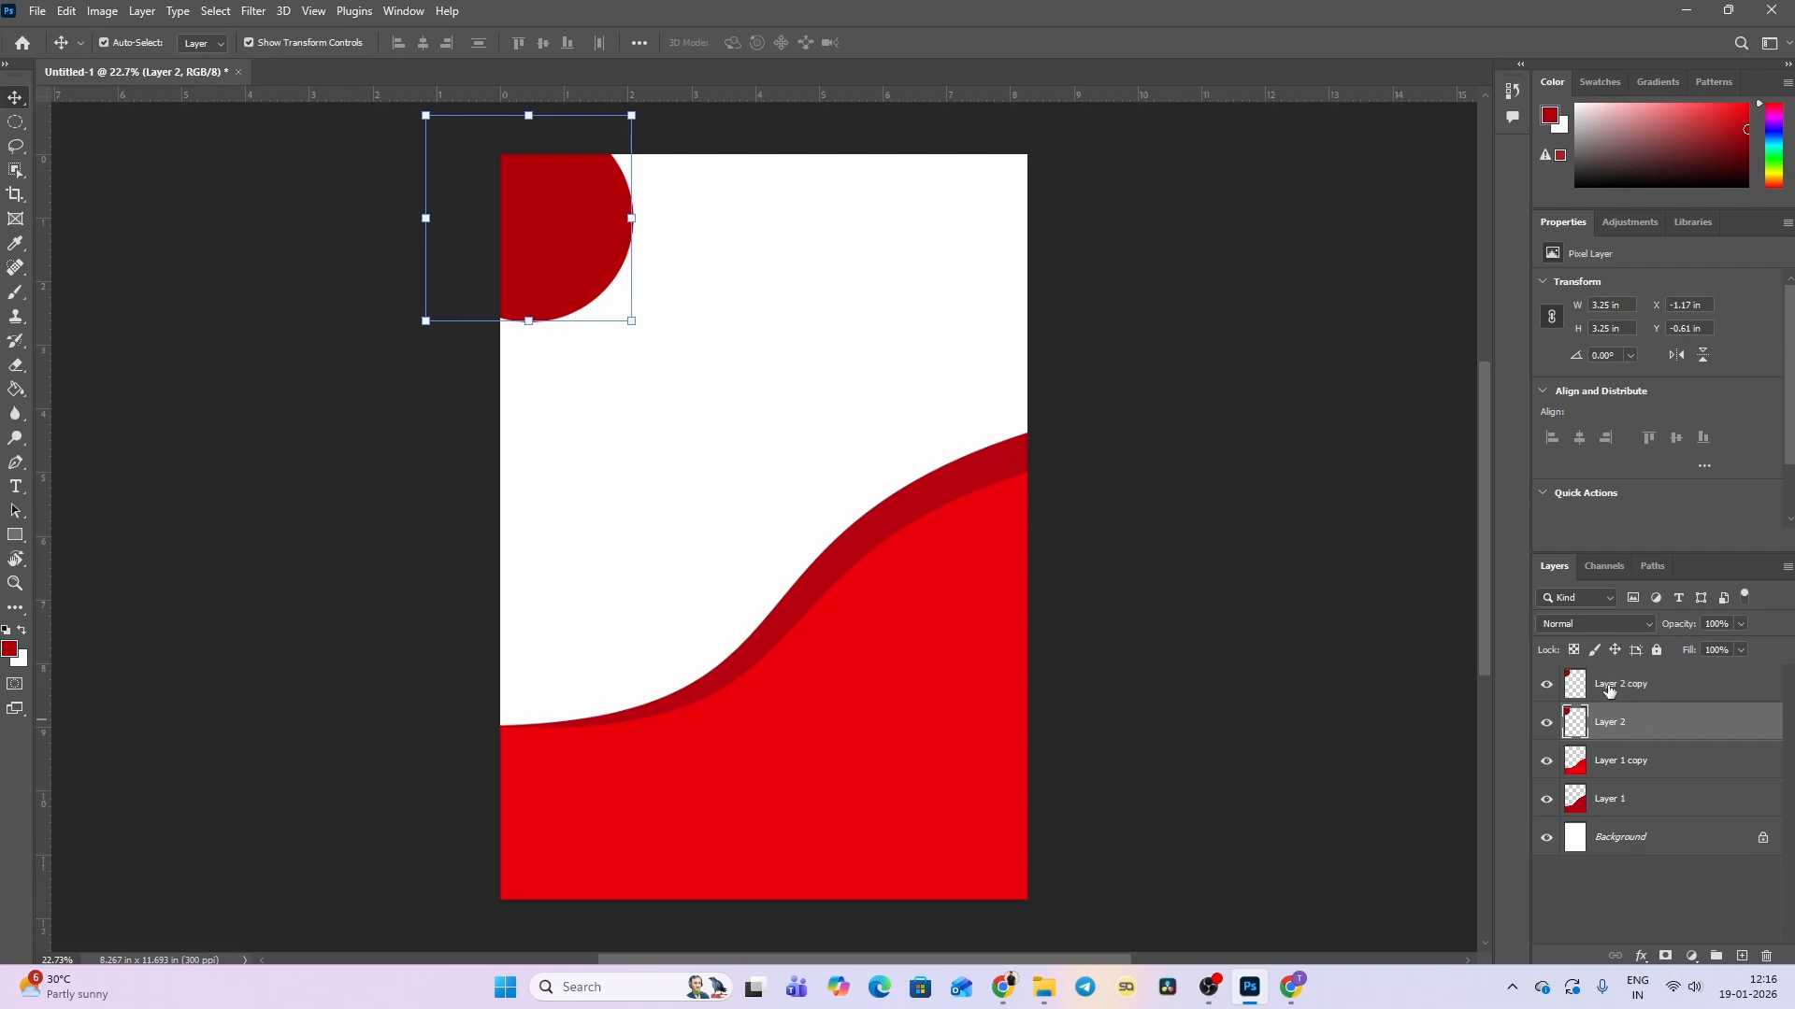
click(1612, 690)
click(1632, 721)
click(633, 216)
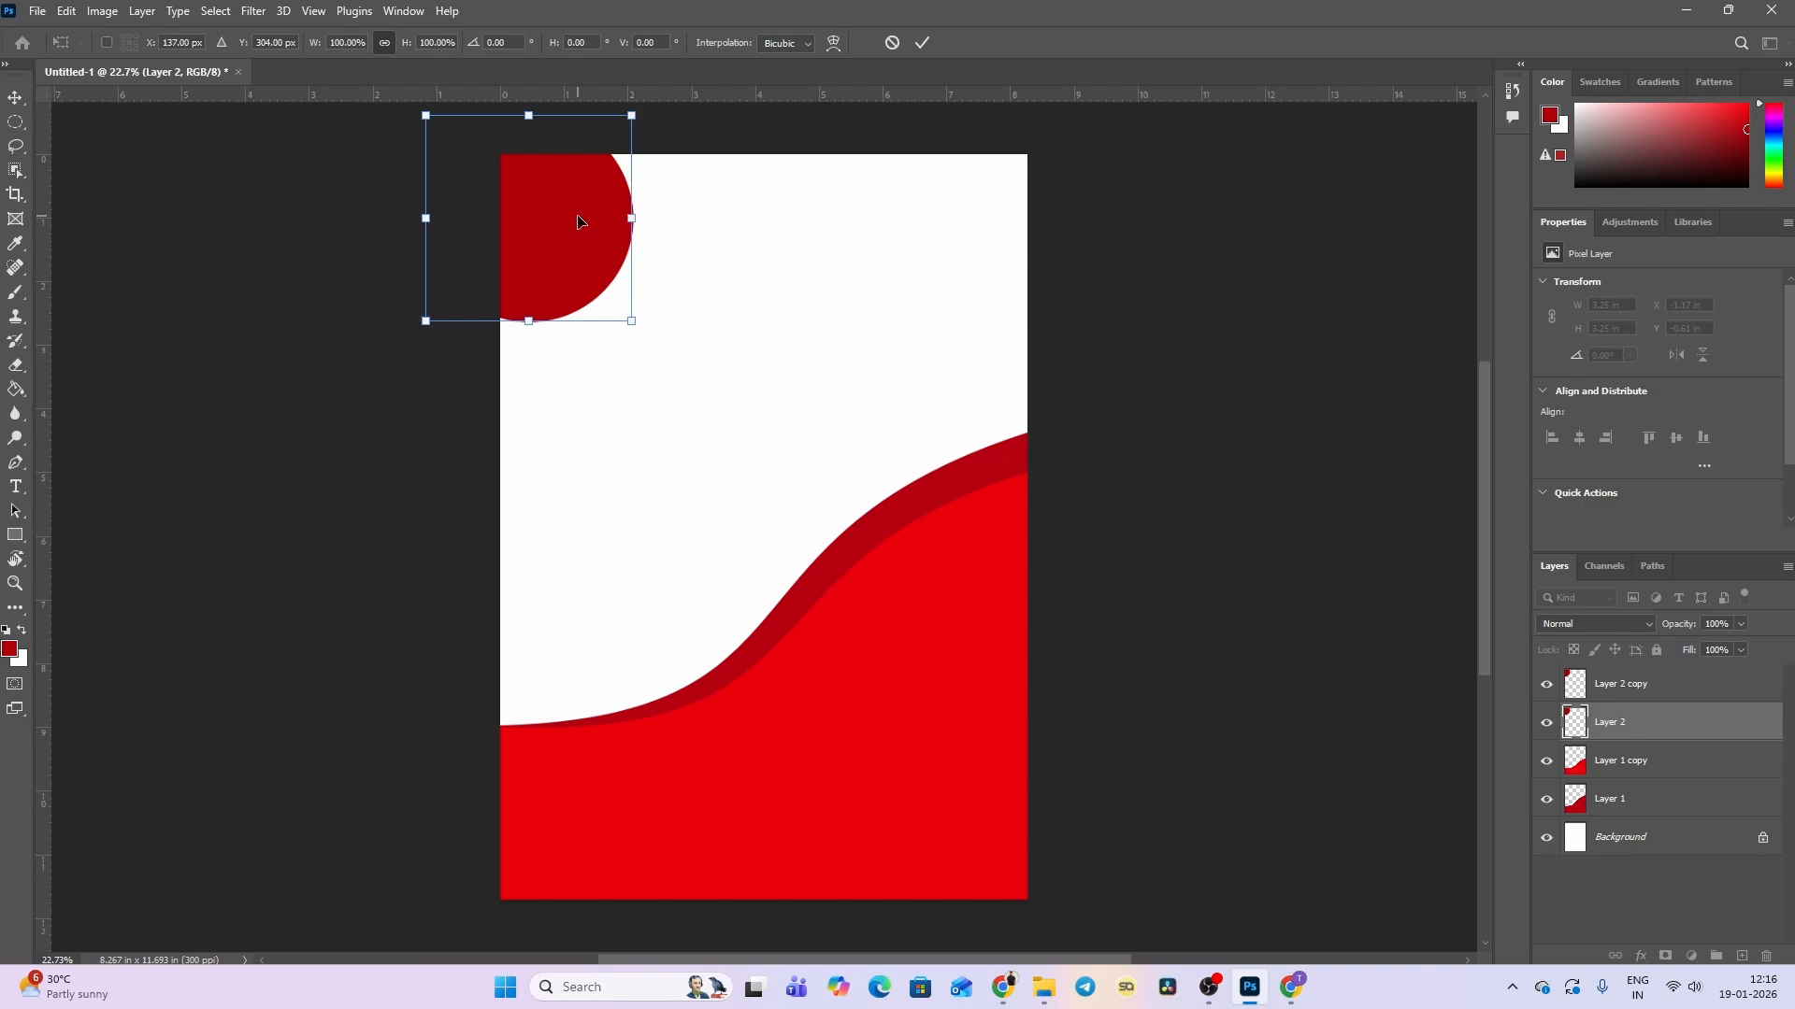
drag(582, 221, 593, 231)
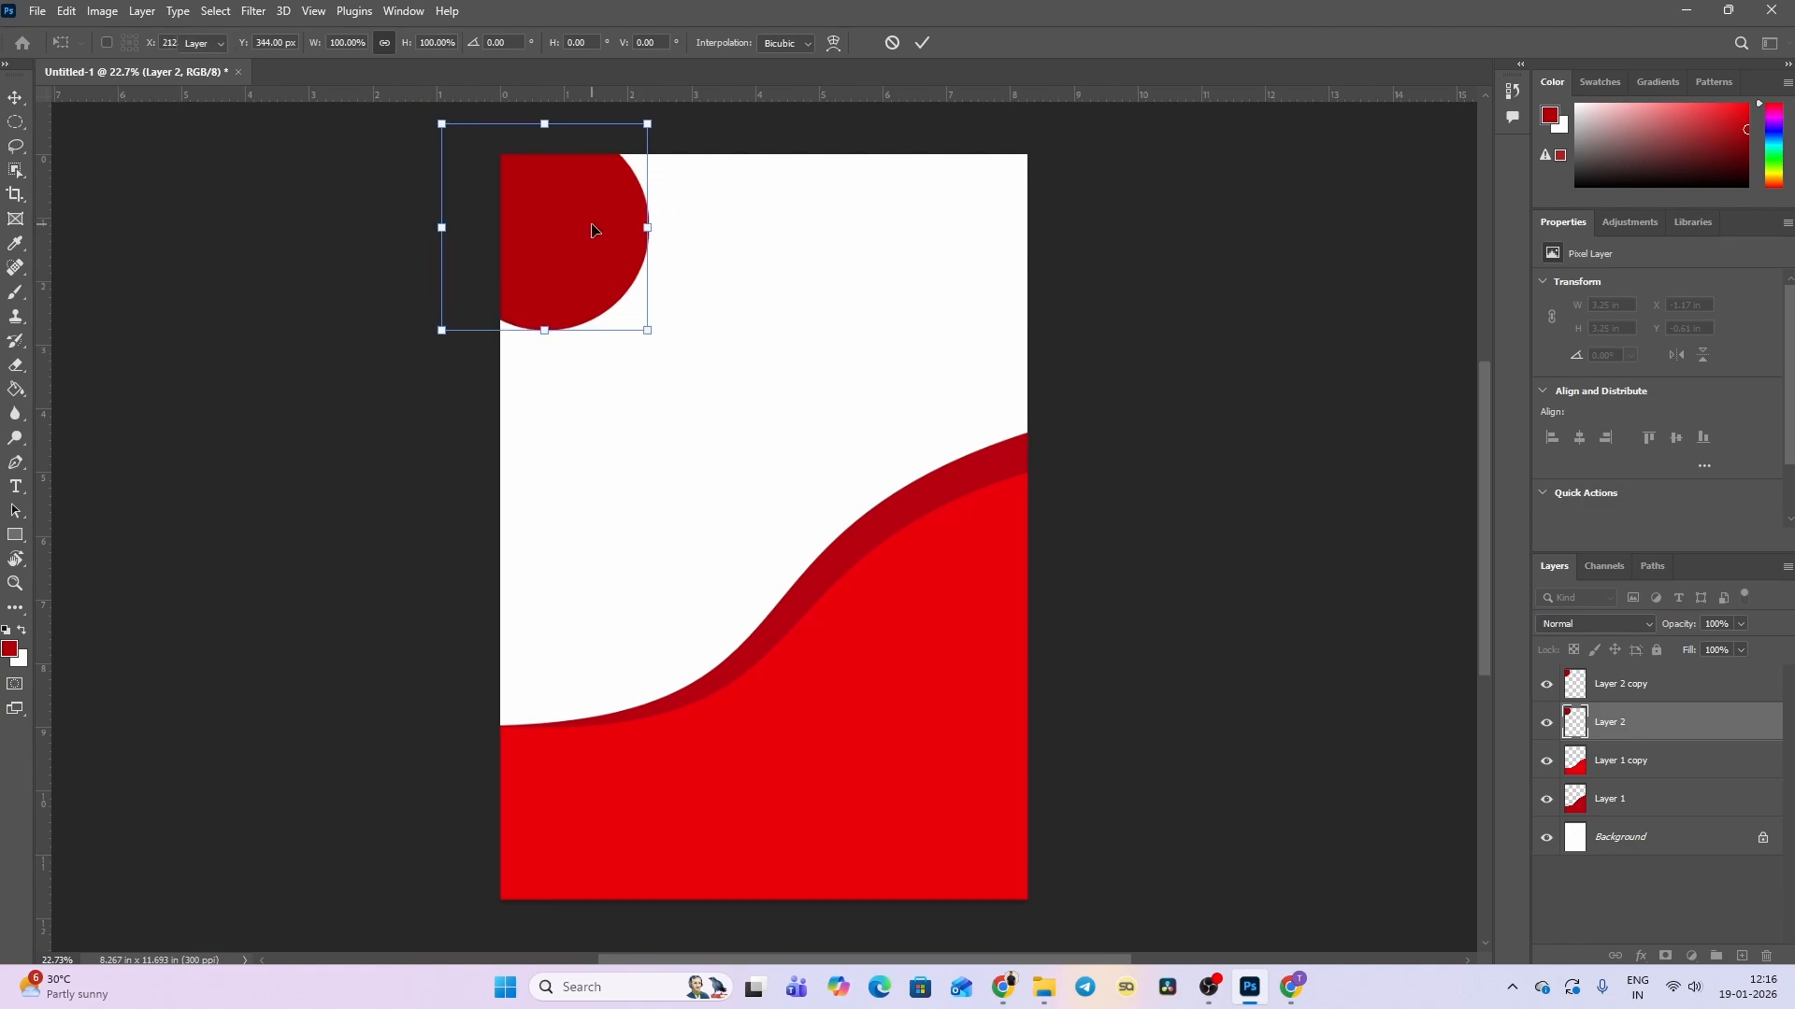
key(Return)
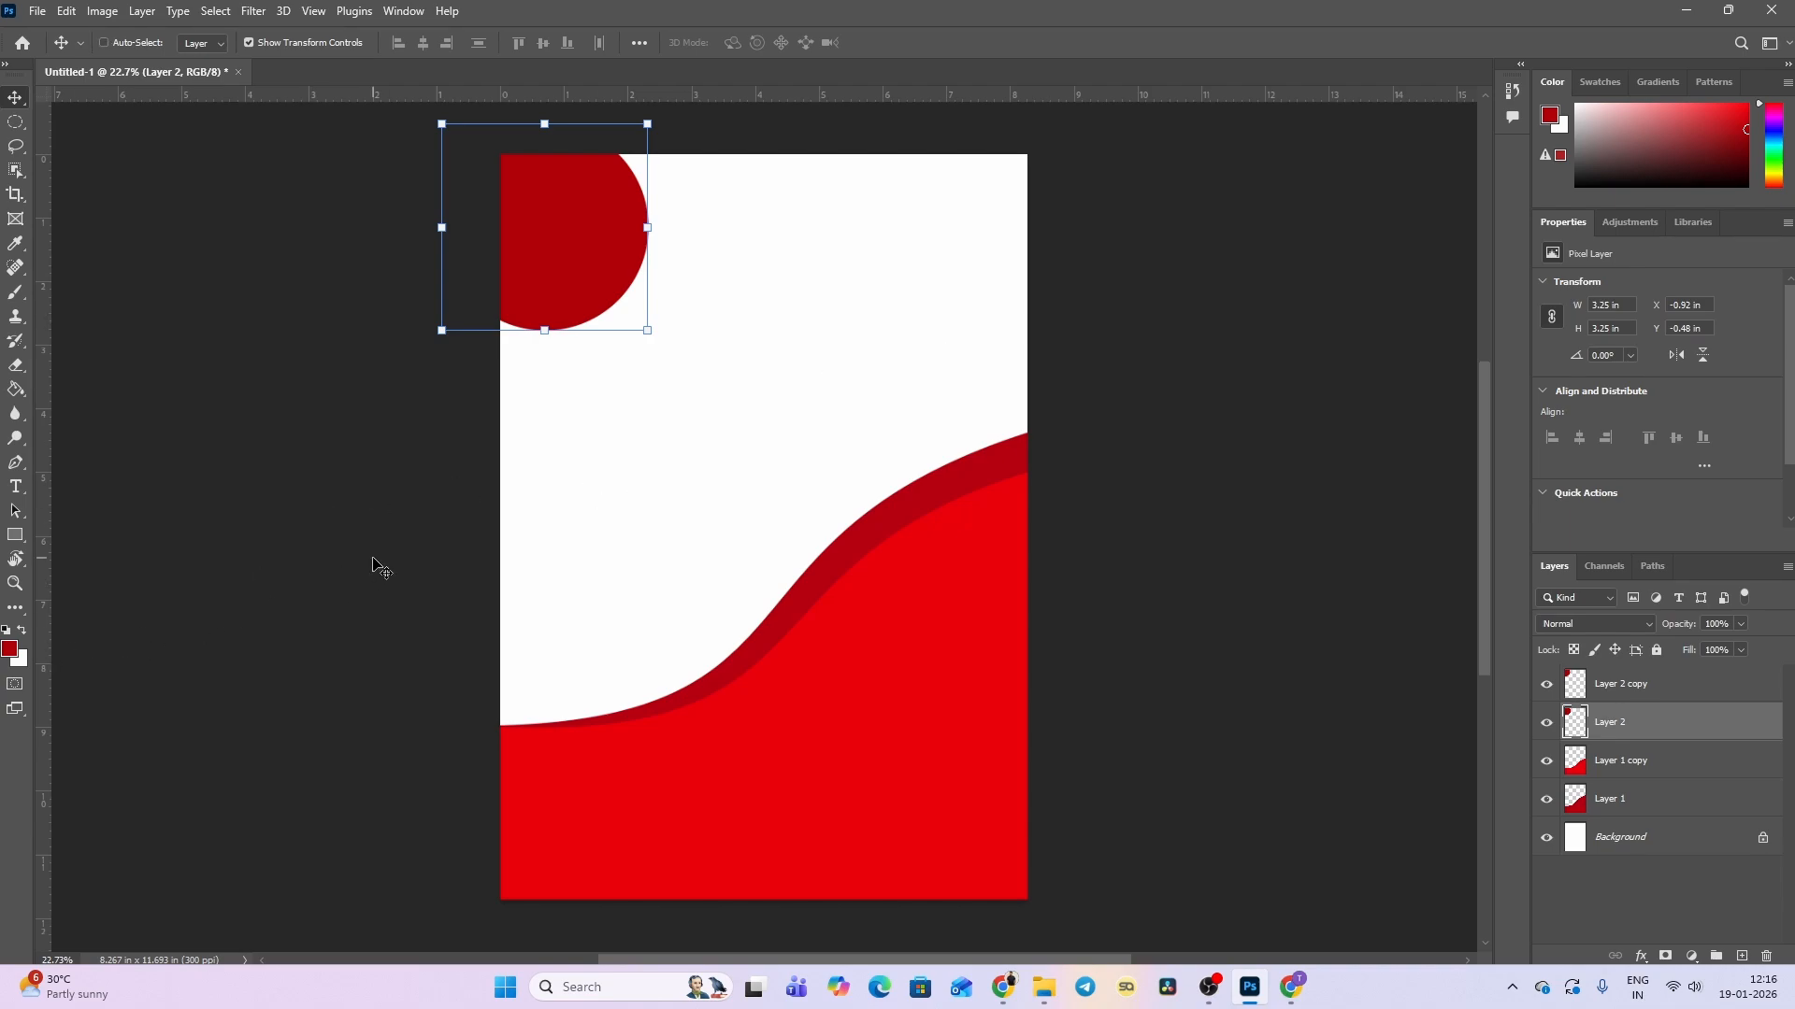
Darken the circle on Layer 2 with Hue/Saturation, using Hue -3 and Lightness -26.
key(ctrl+u)
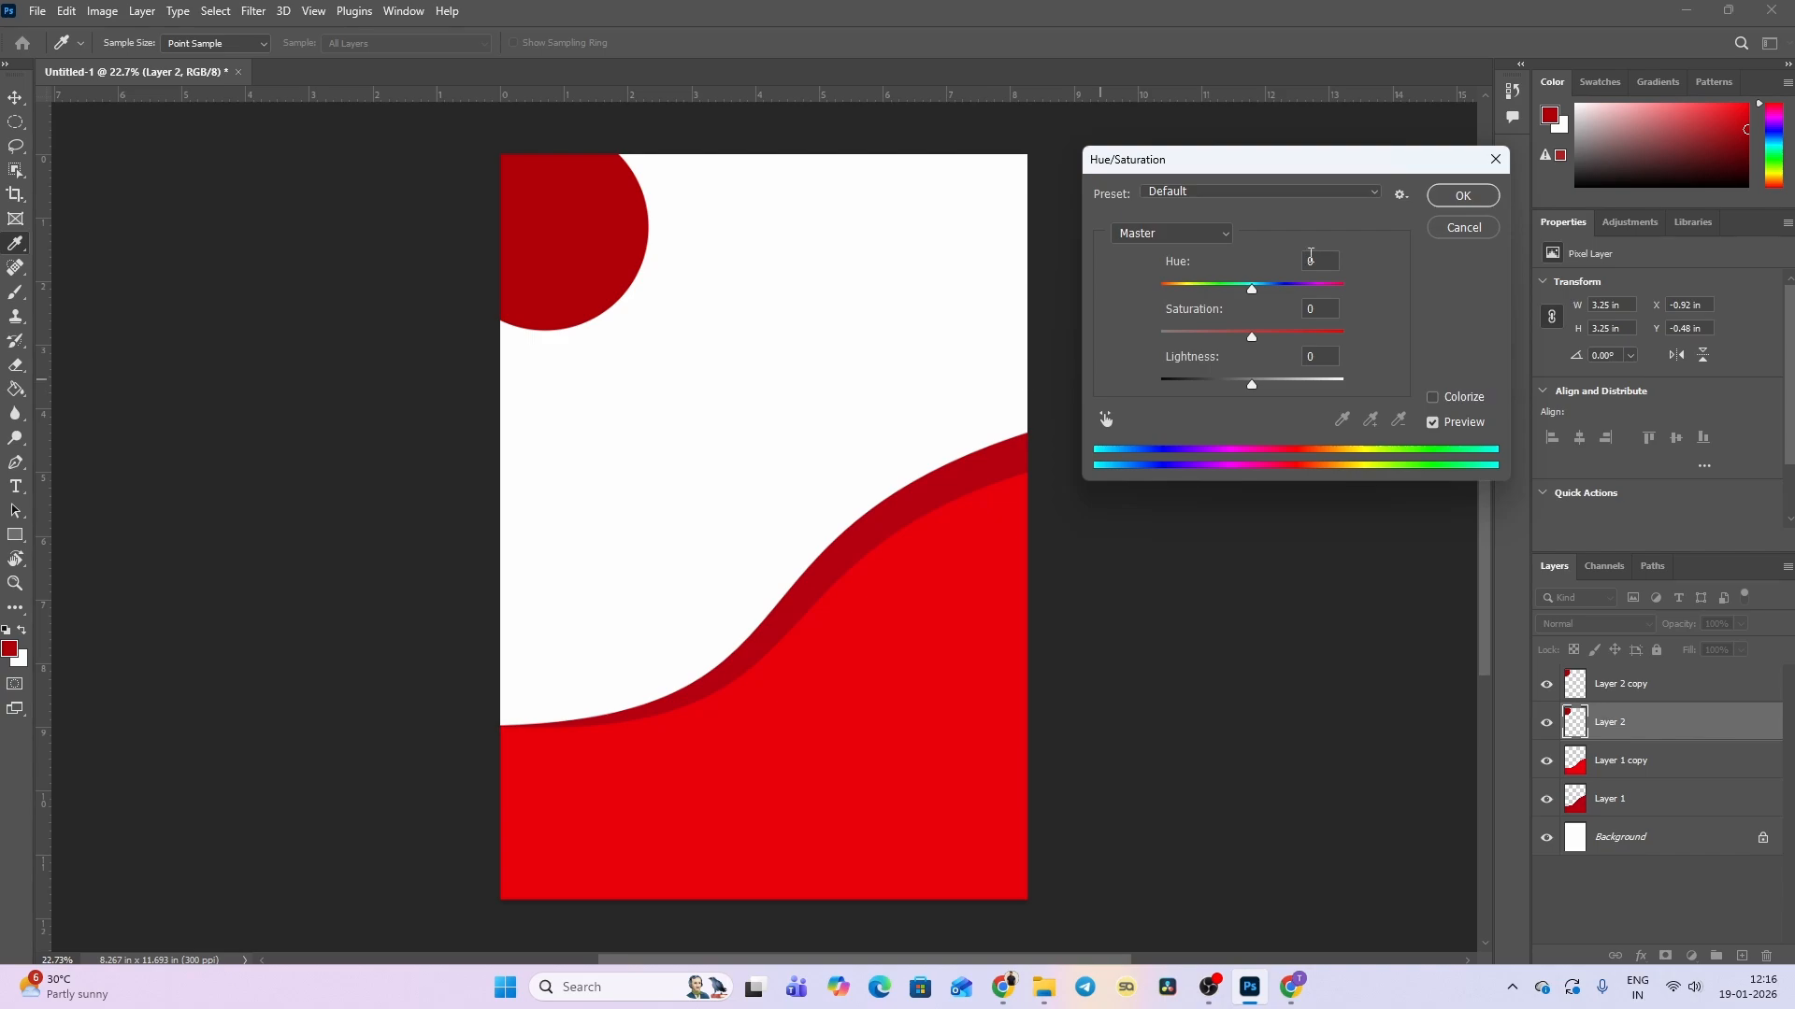
mouse_move(1257, 288)
mouse_down()
mouse_move(1193, 299)
mouse_move(1249, 305)
mouse_up()
drag(1253, 383, 1230, 389)
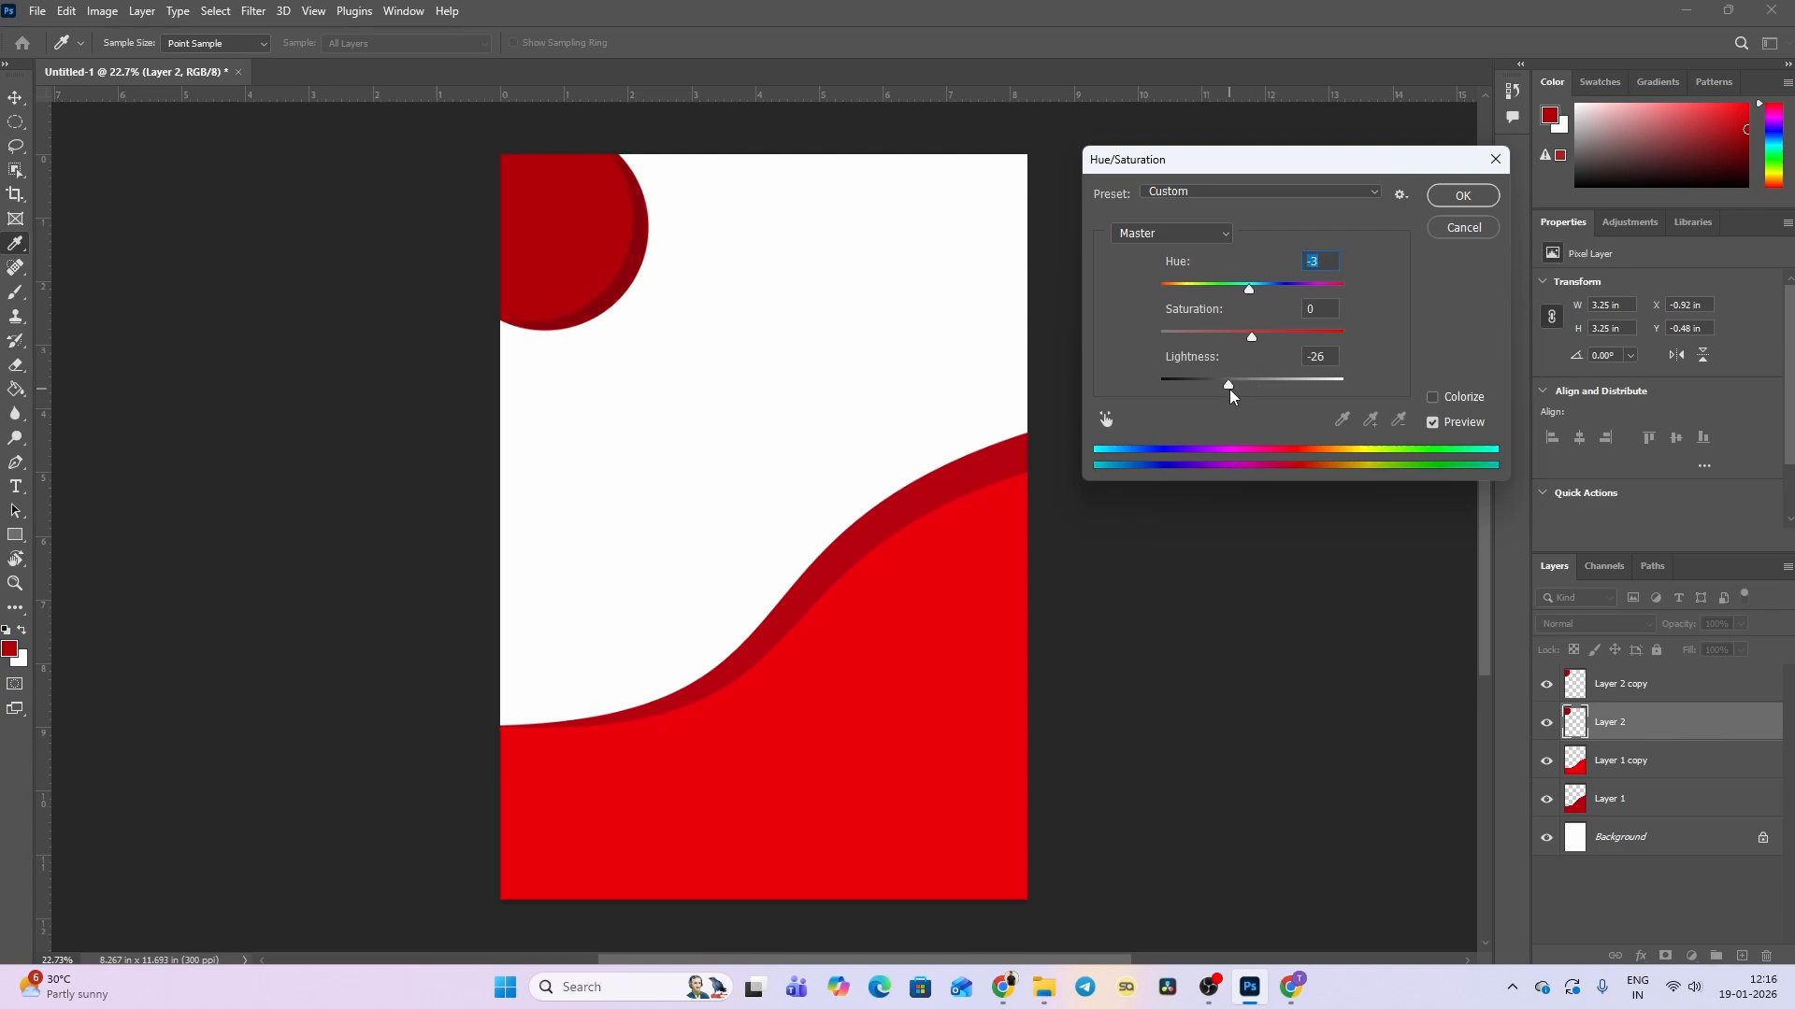
key(Return)
Move the darker circle on Layer 2 straight up to a Y position of -0.77 in.
key(v)
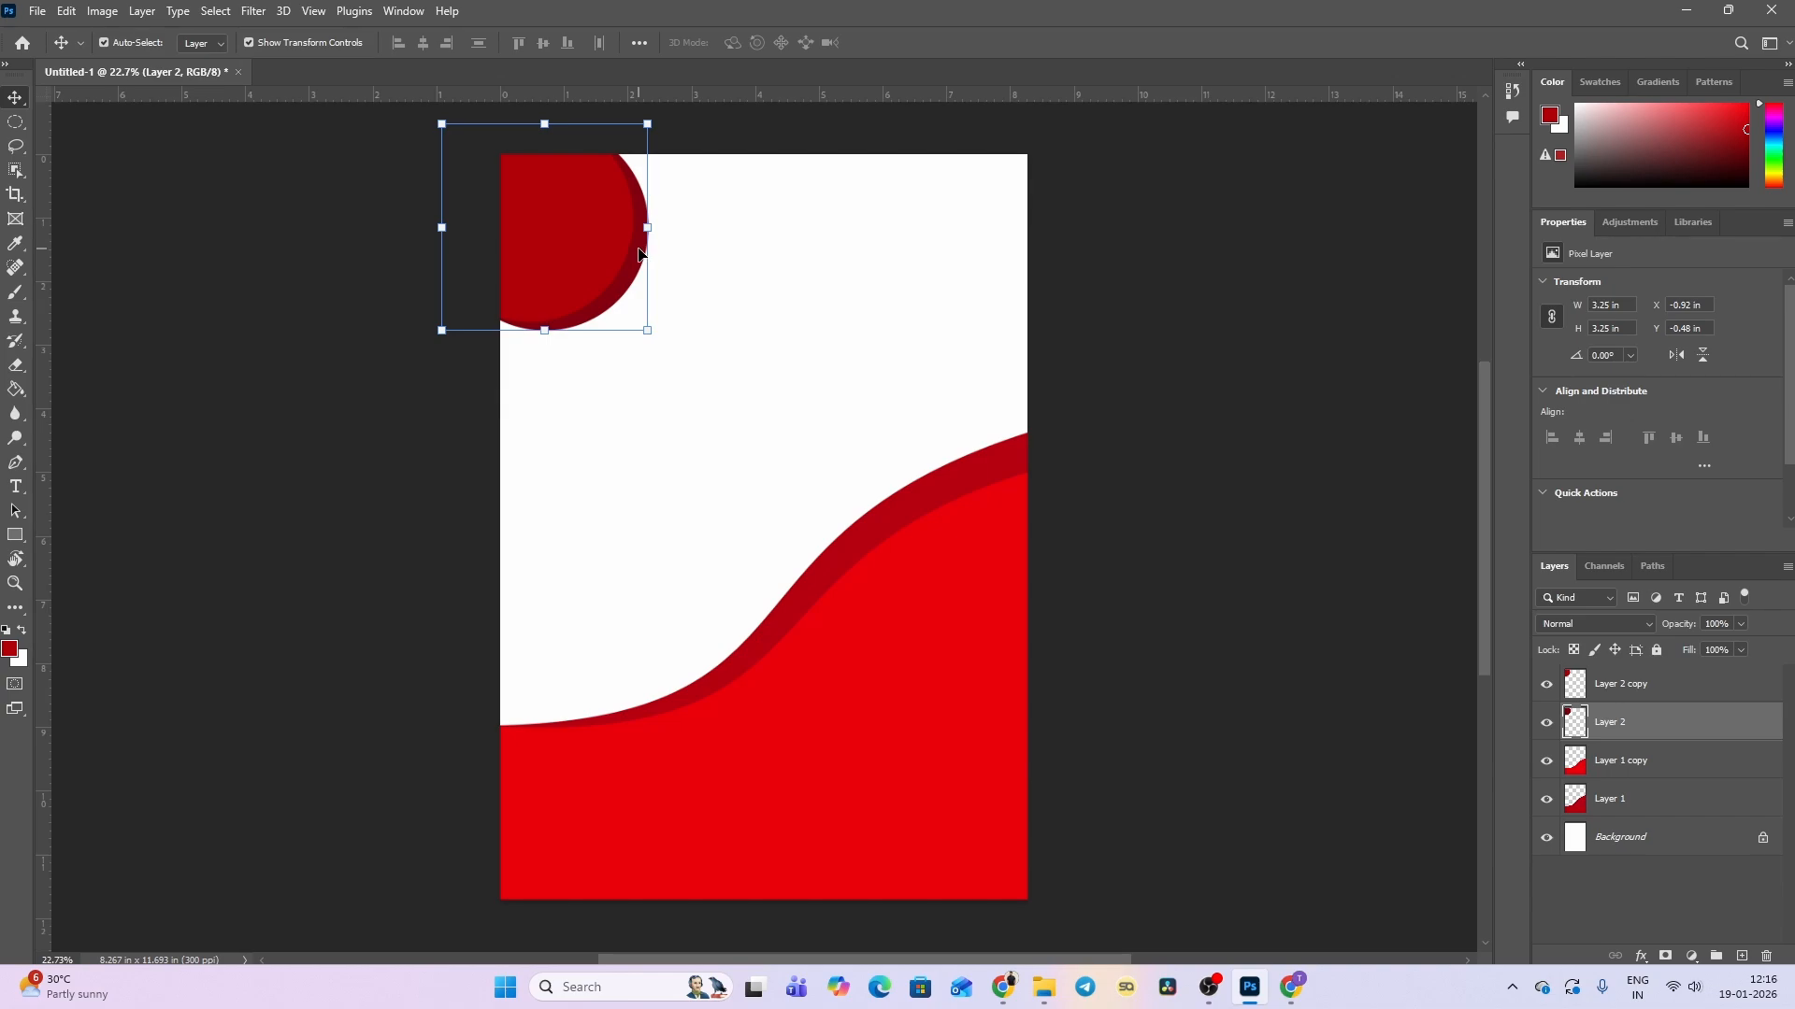
mouse_move(639, 252)
mouse_down()
mouse_move(624, 267)
mouse_move(639, 234)
mouse_up()
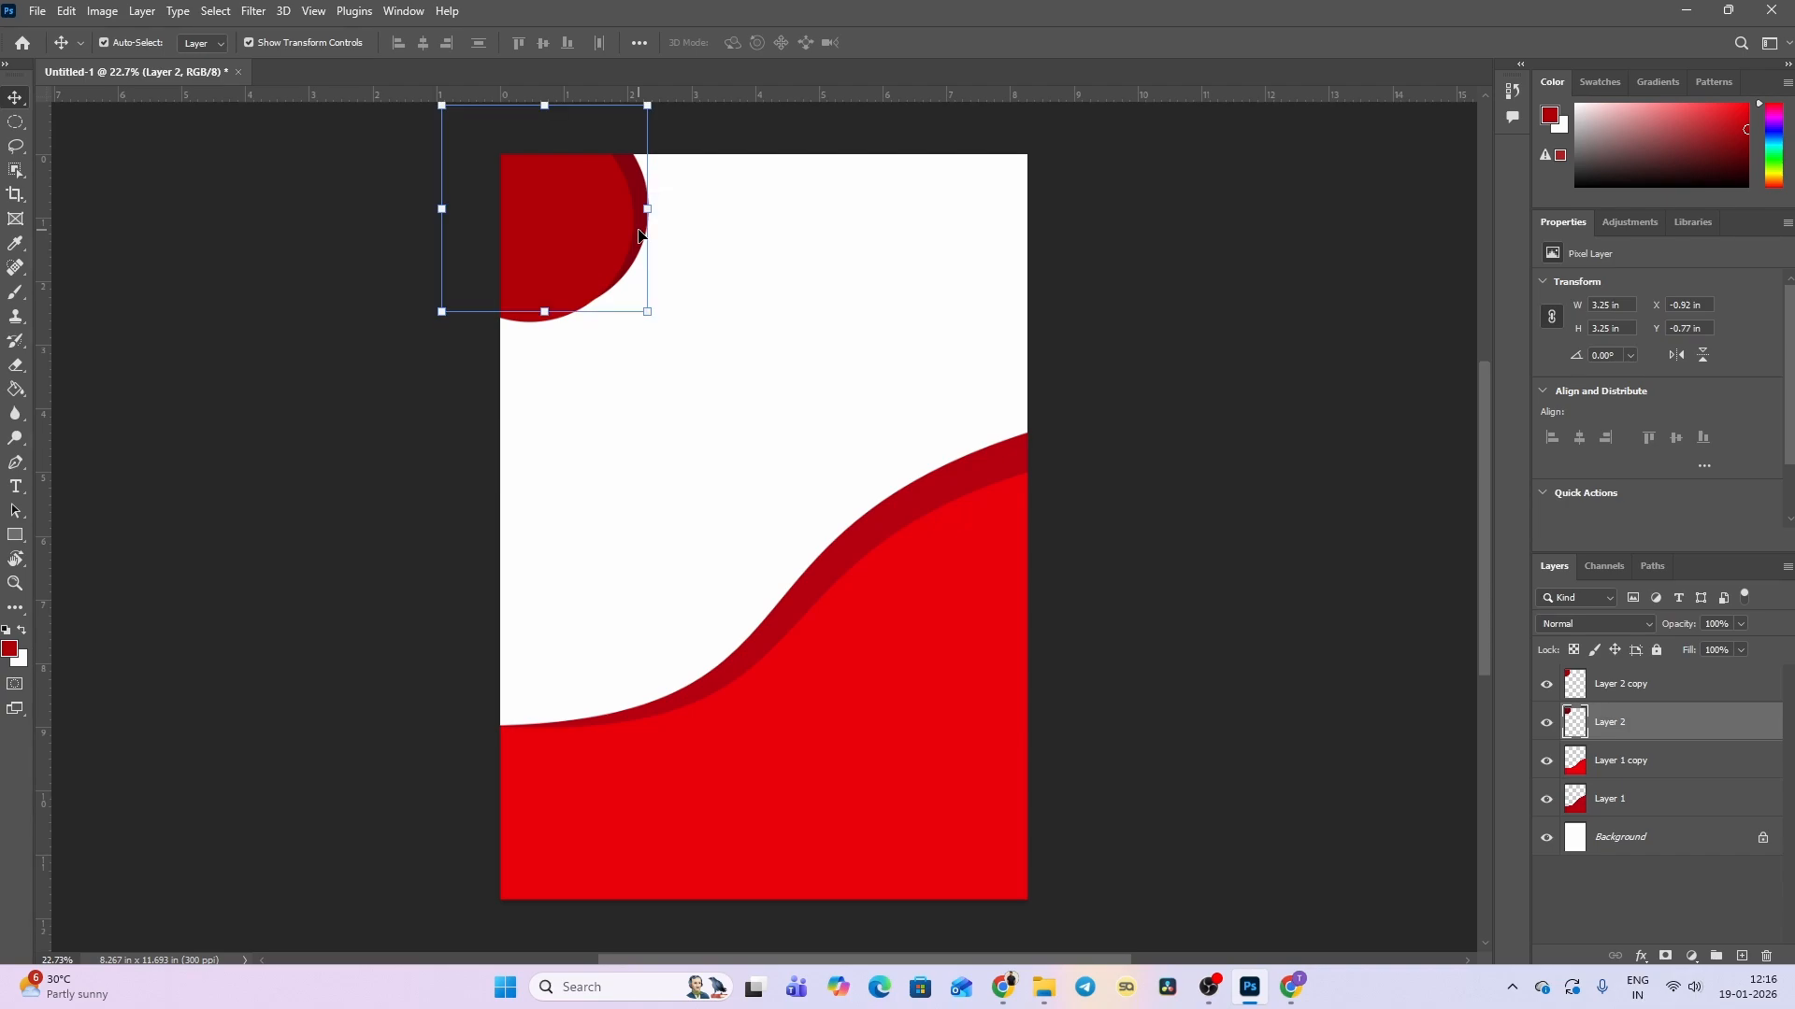
Nudge the darker circle on Layer 2 down to a Y position of -0.7 in and slightly left, and deselect the layer.
key(shift+Down)
key(shift+Down)
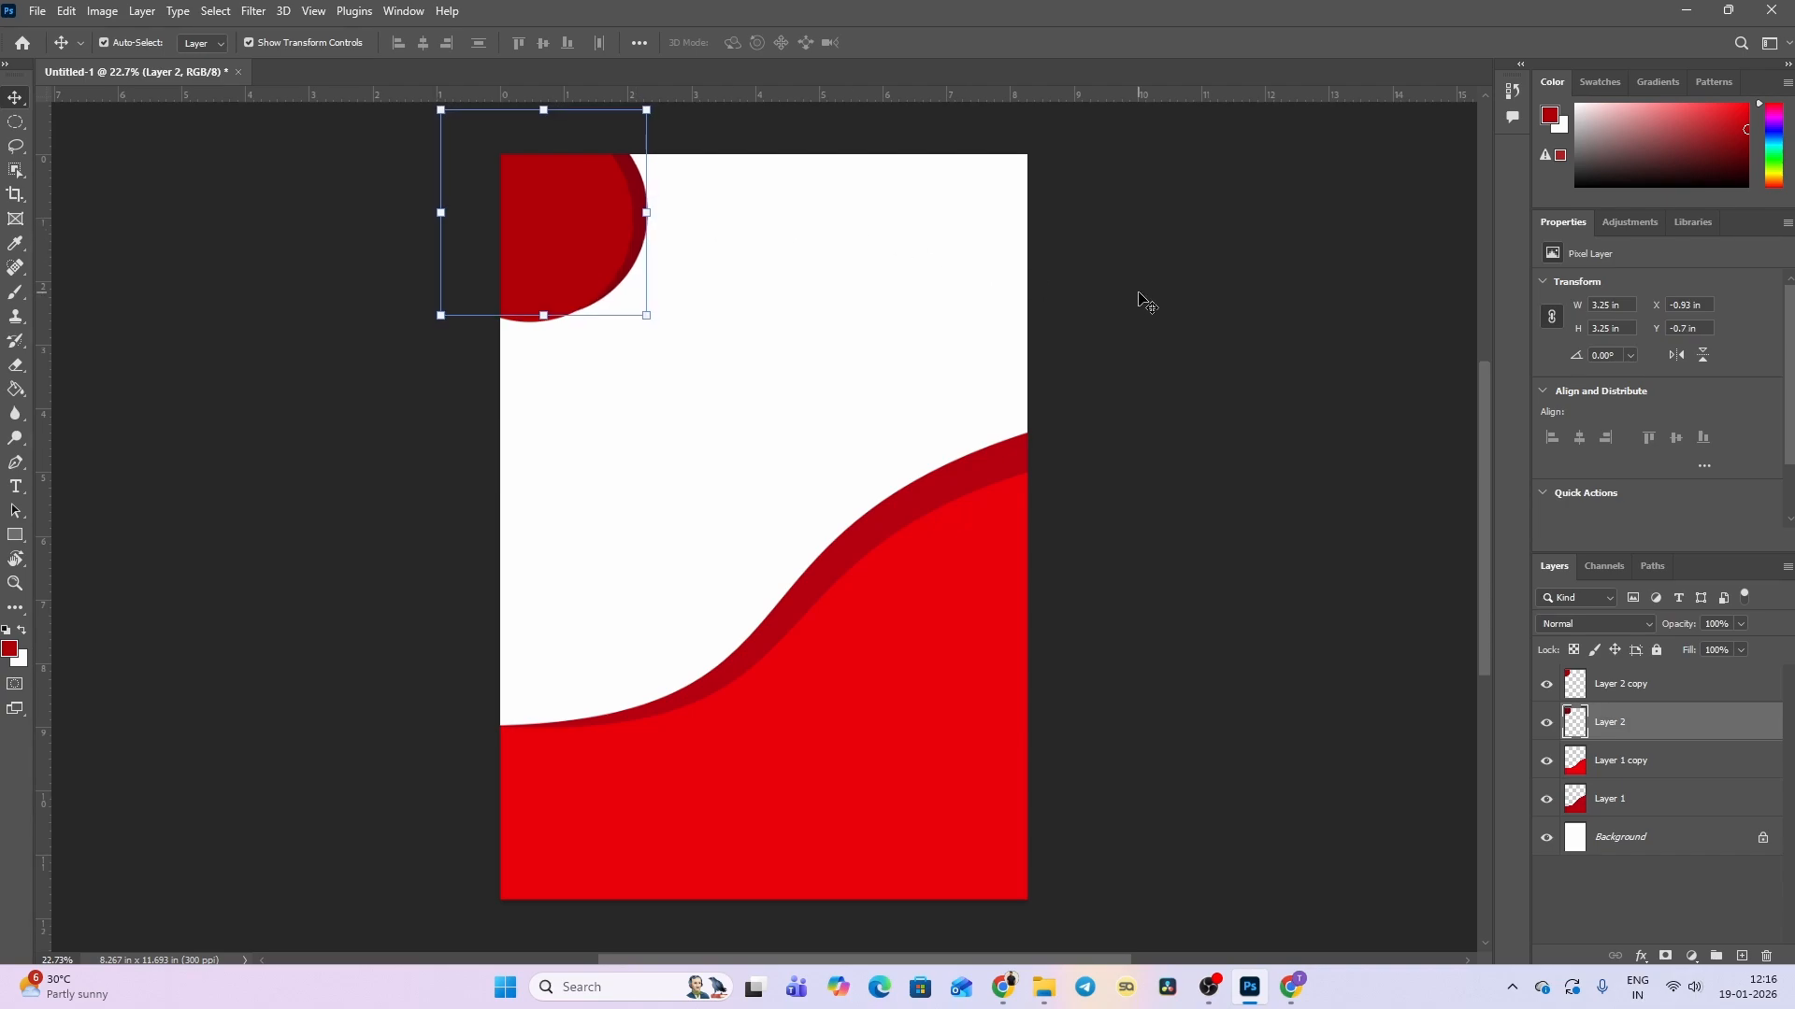
key(shift+Left)
key(shift+Left)
click(1194, 327)
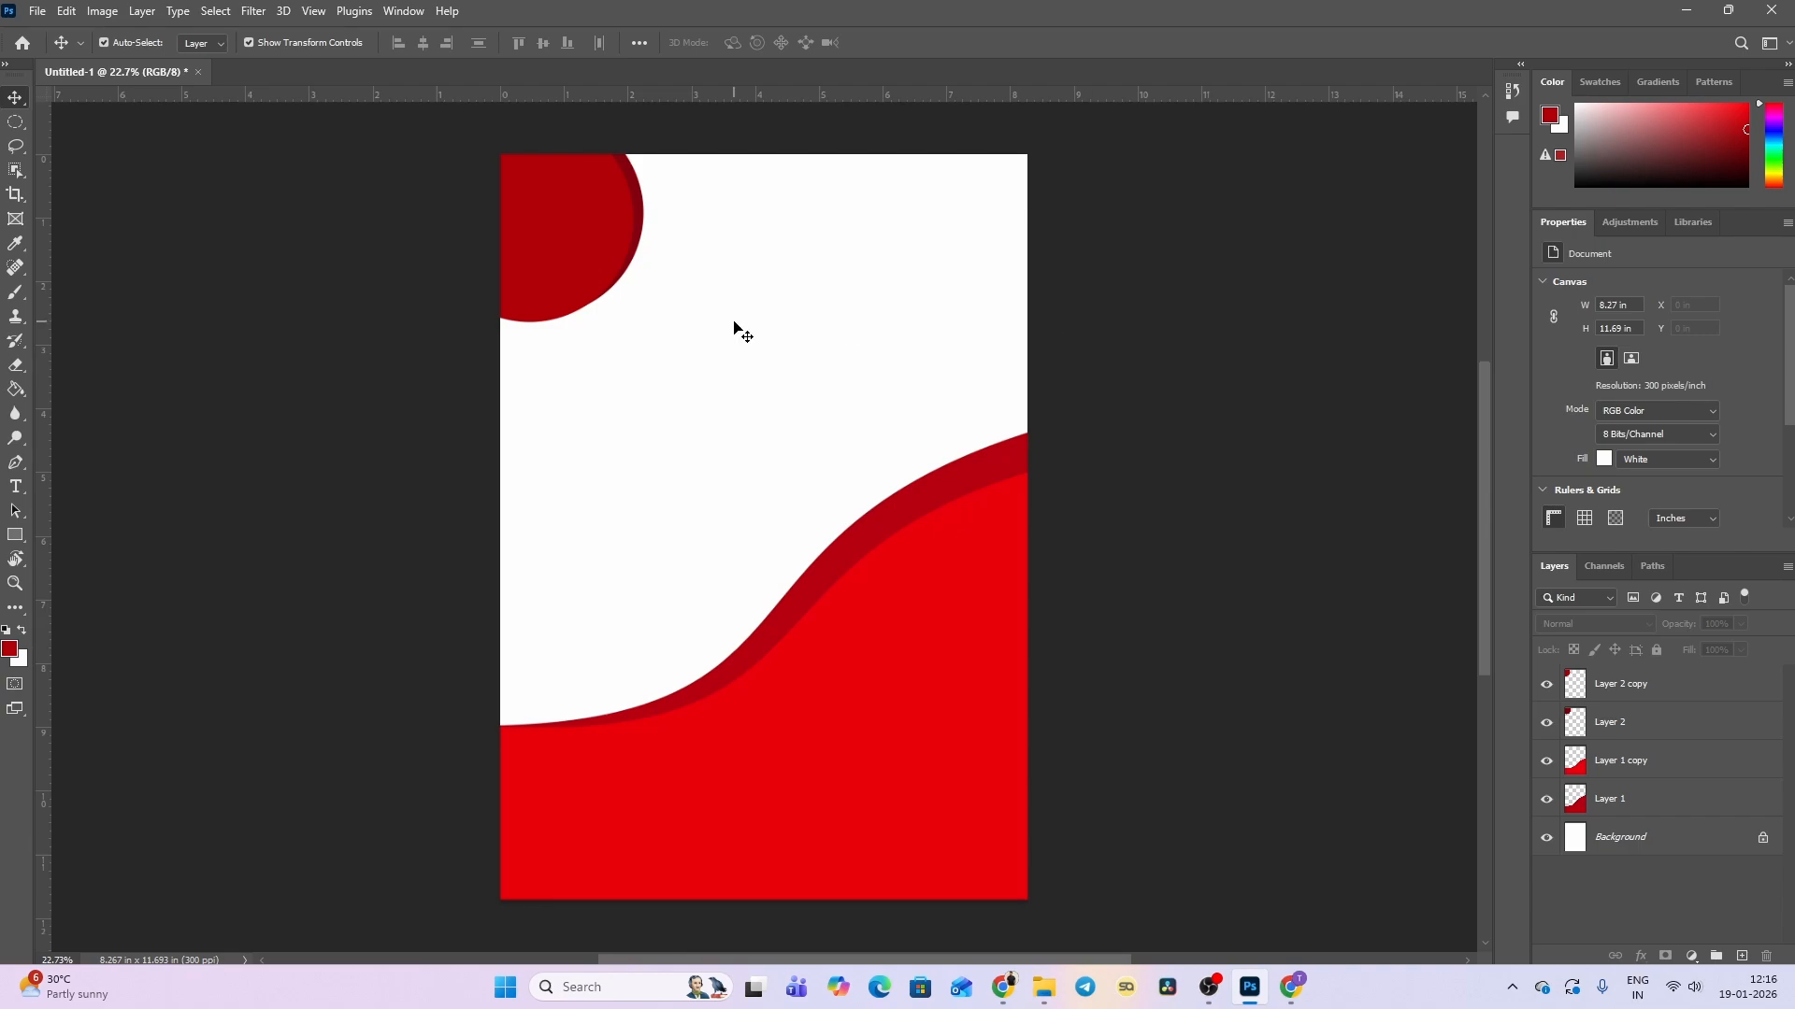
key(t)
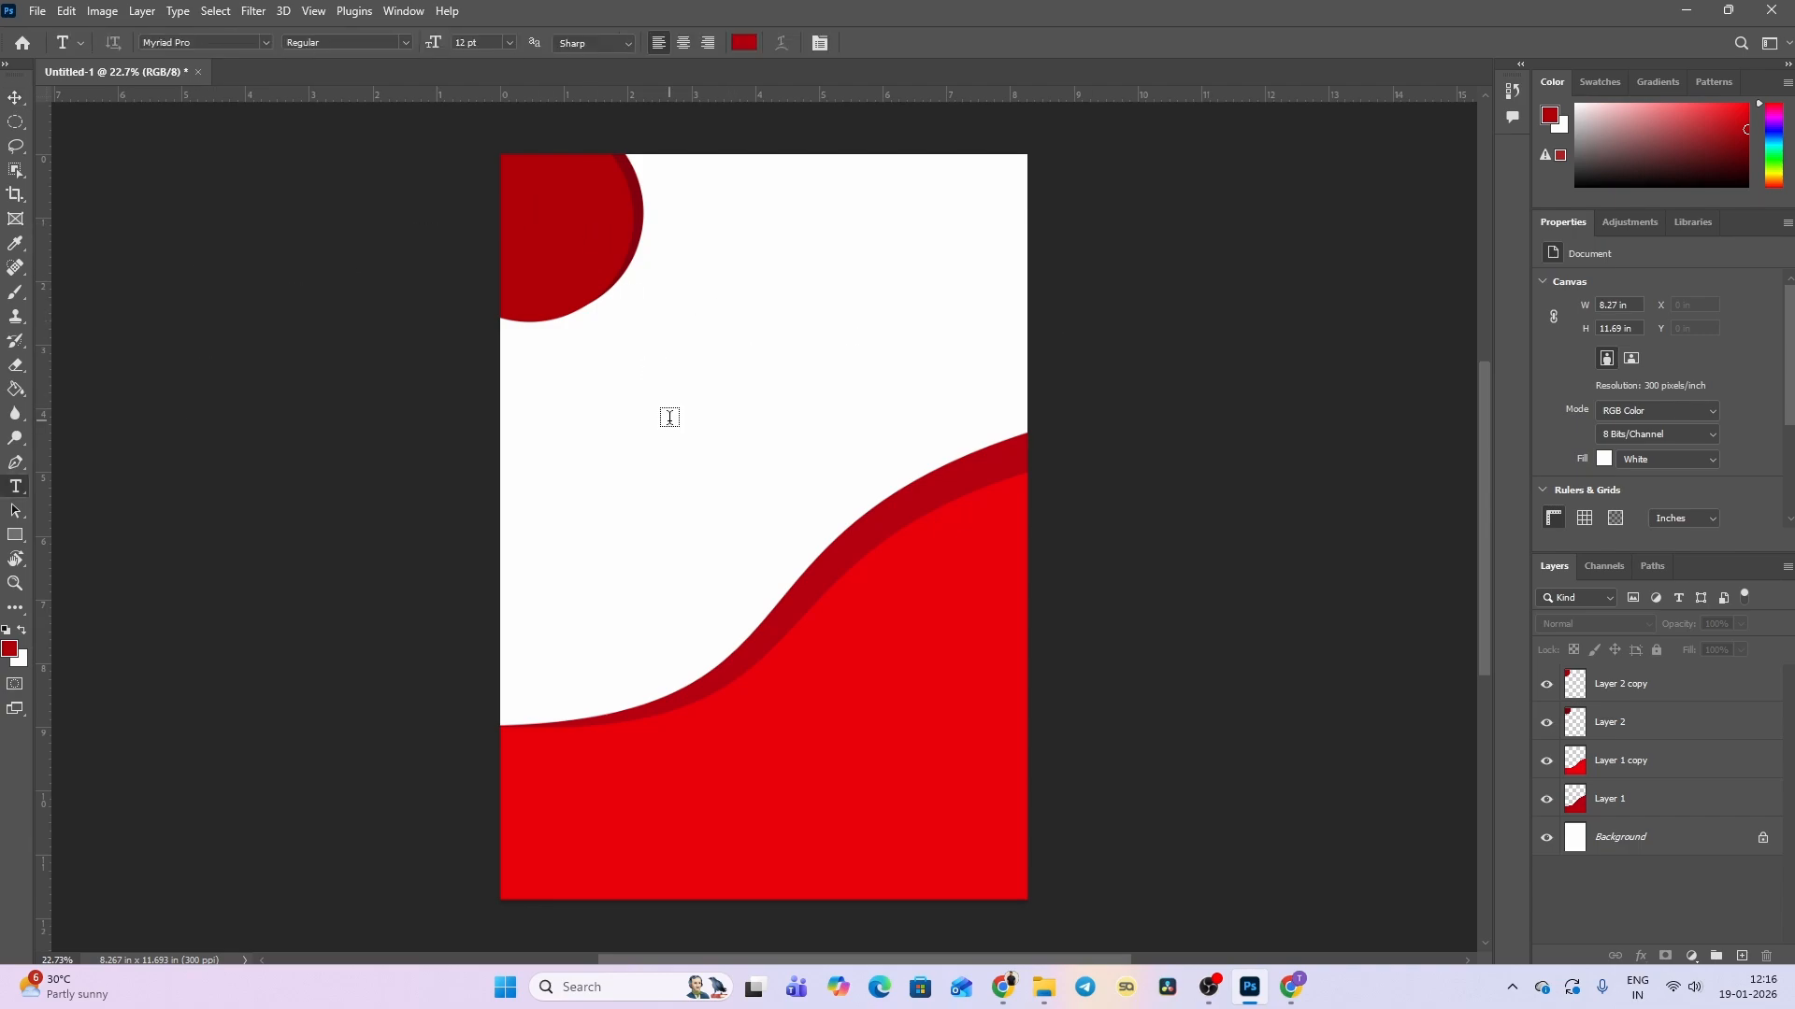
click(15, 107)
click(15, 122)
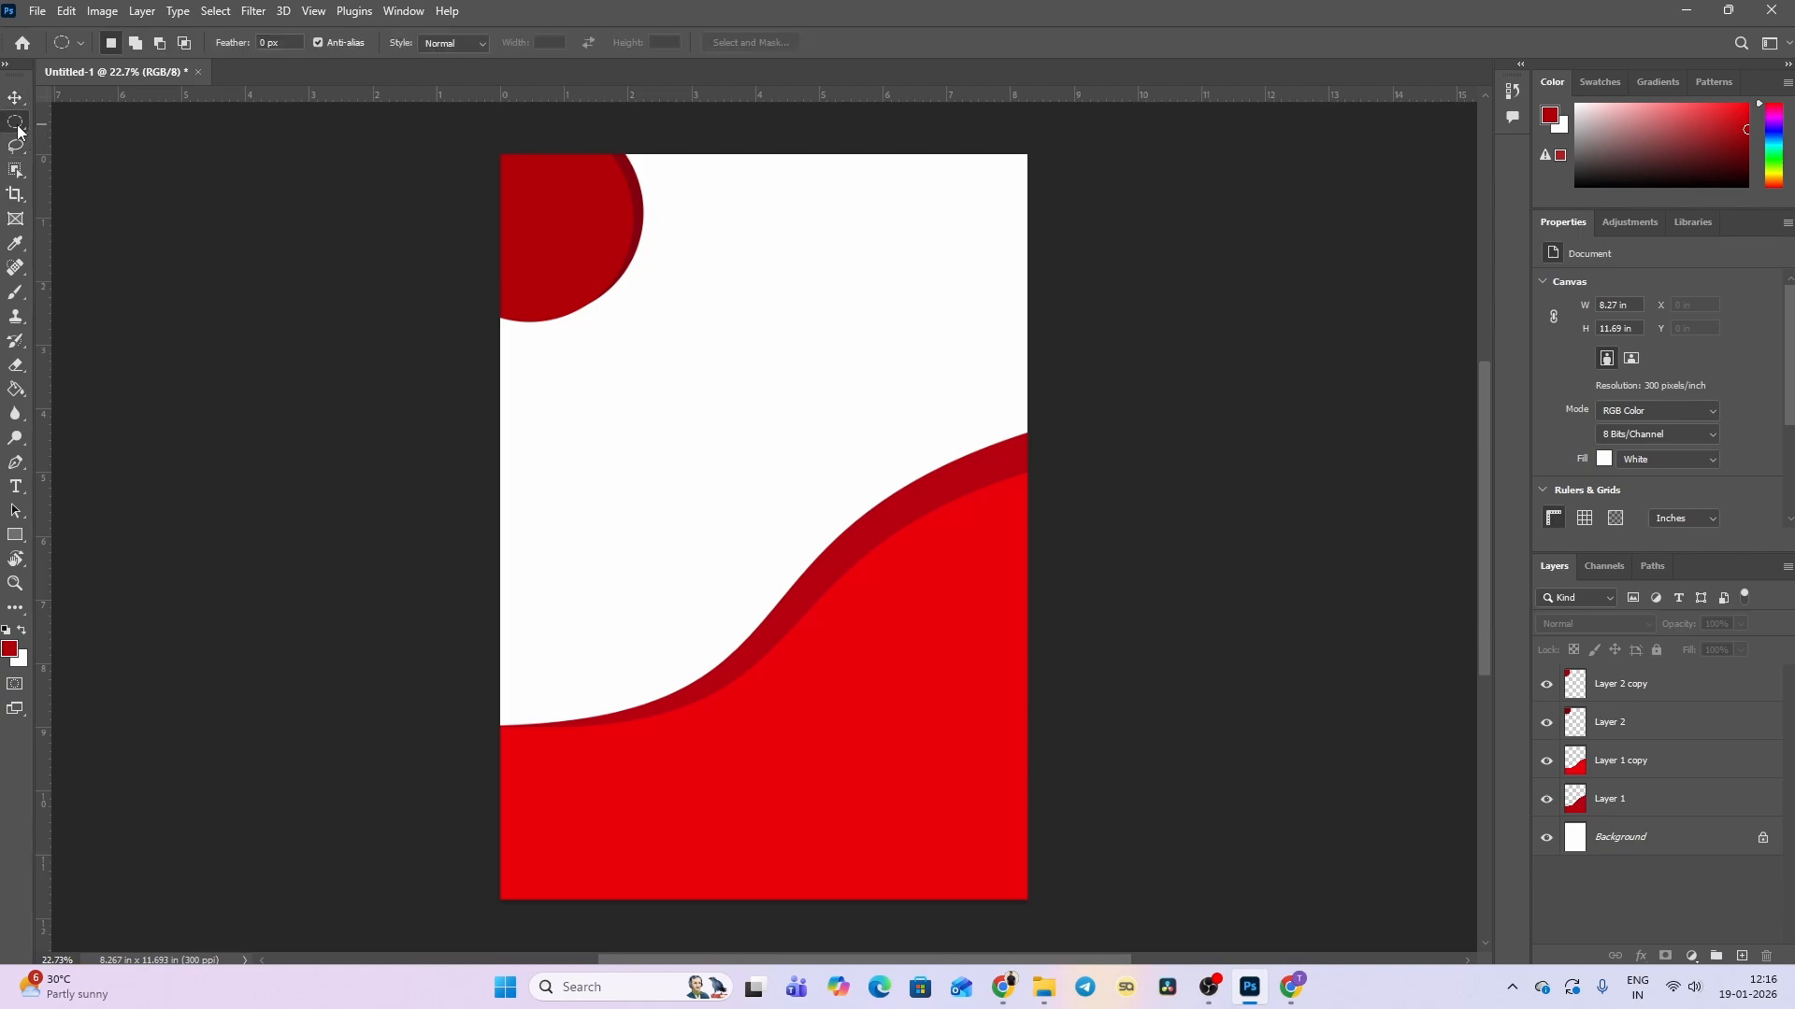
right_click(16, 128)
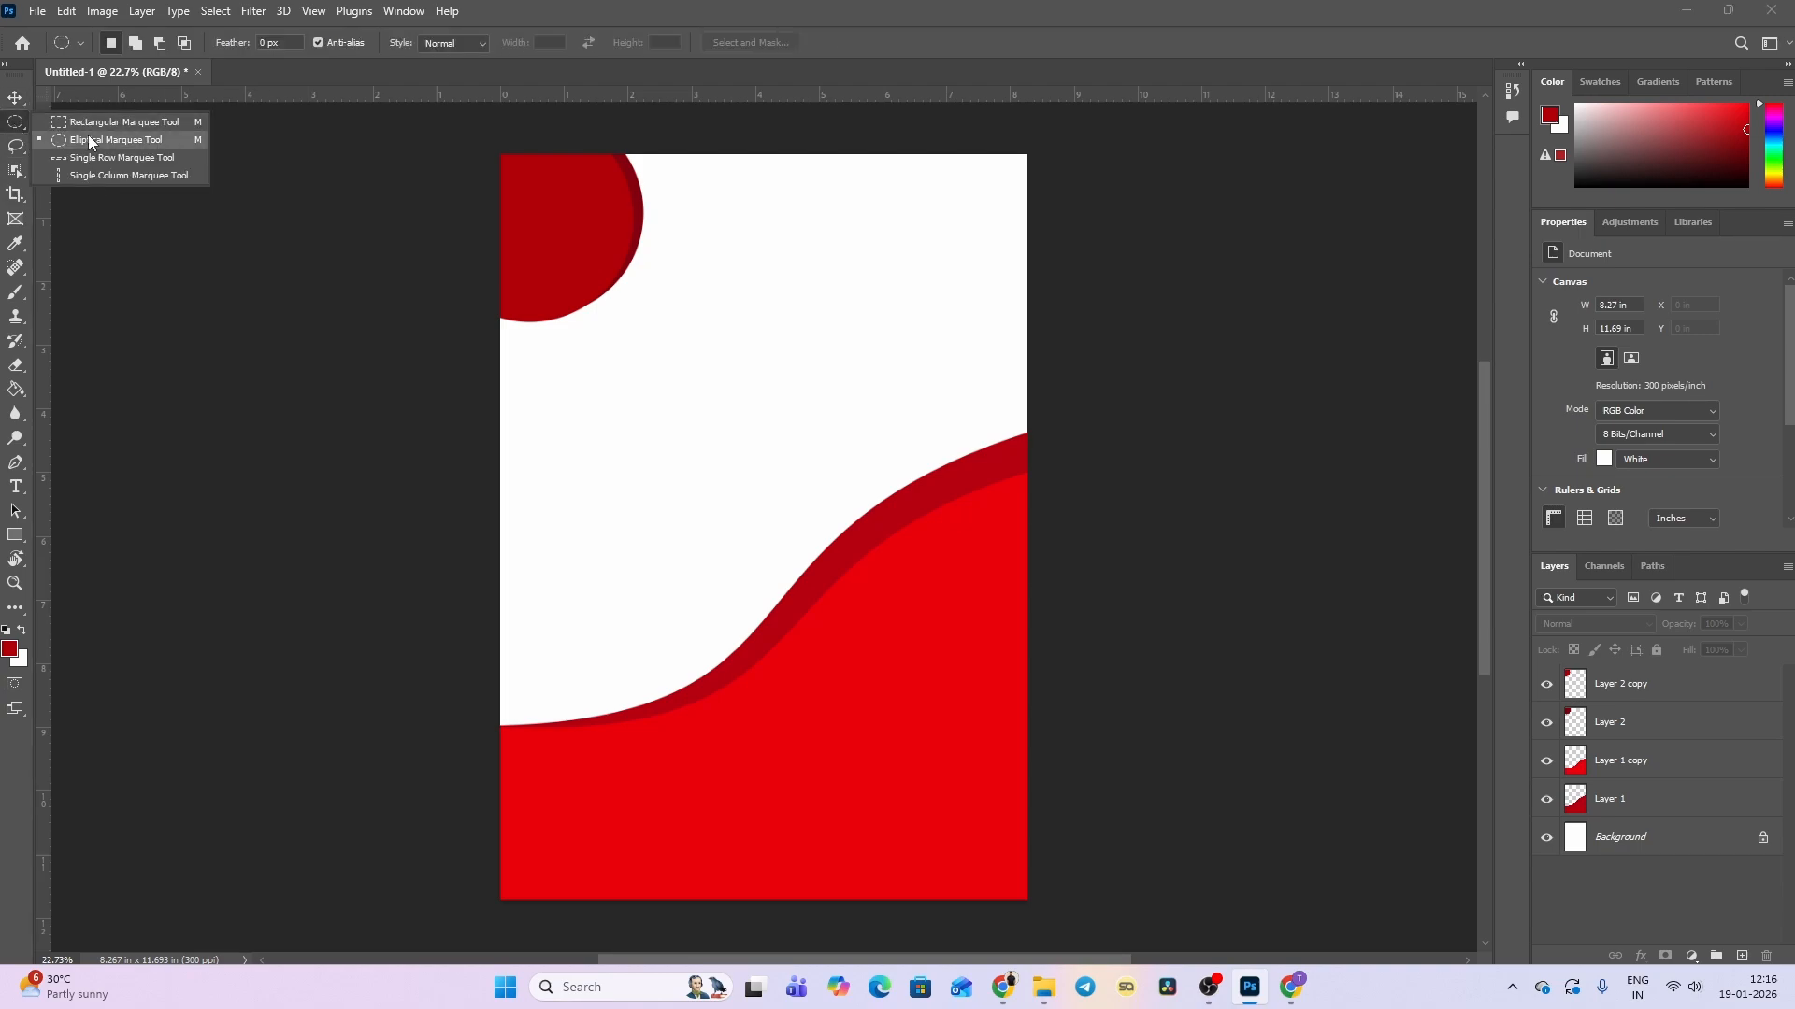
click(651, 254)
Move the Layer 2 copy circle to X 2.25 in and Y 0.92 in, and try to warp it into an irregular shape.
key(v)
drag(589, 225, 847, 336)
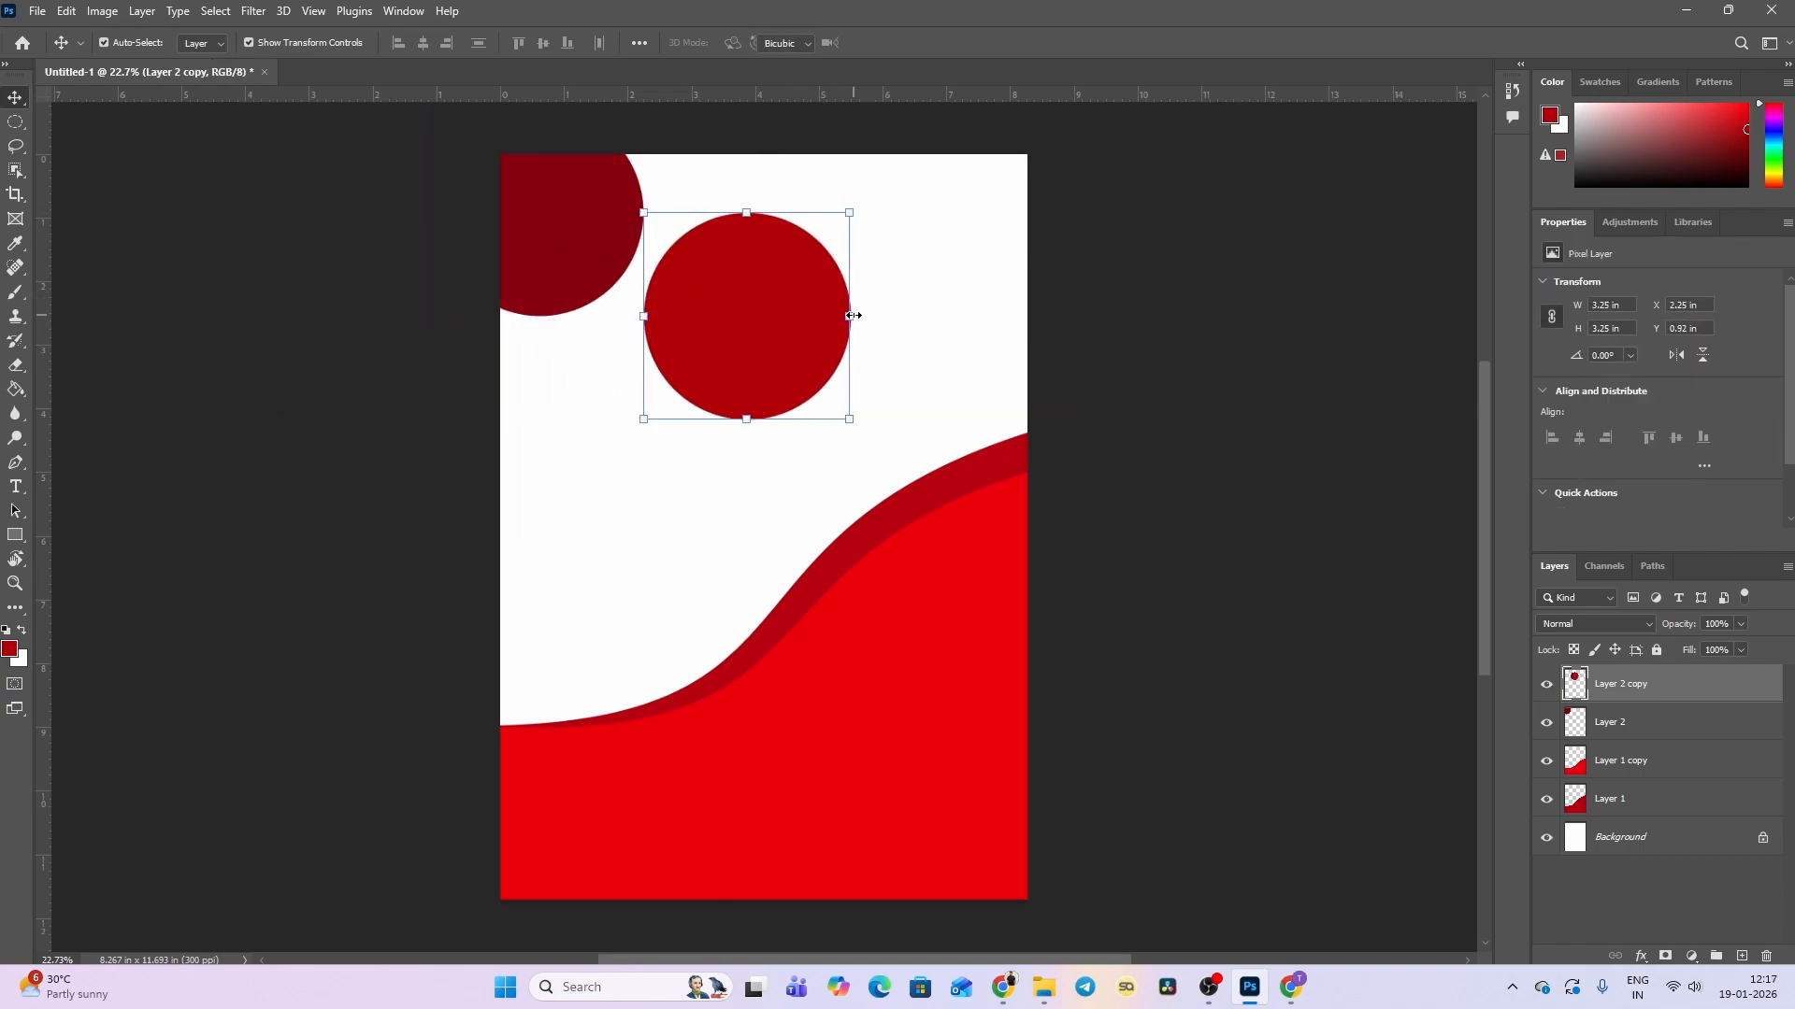
key(ctrl+t)
right_click(823, 273)
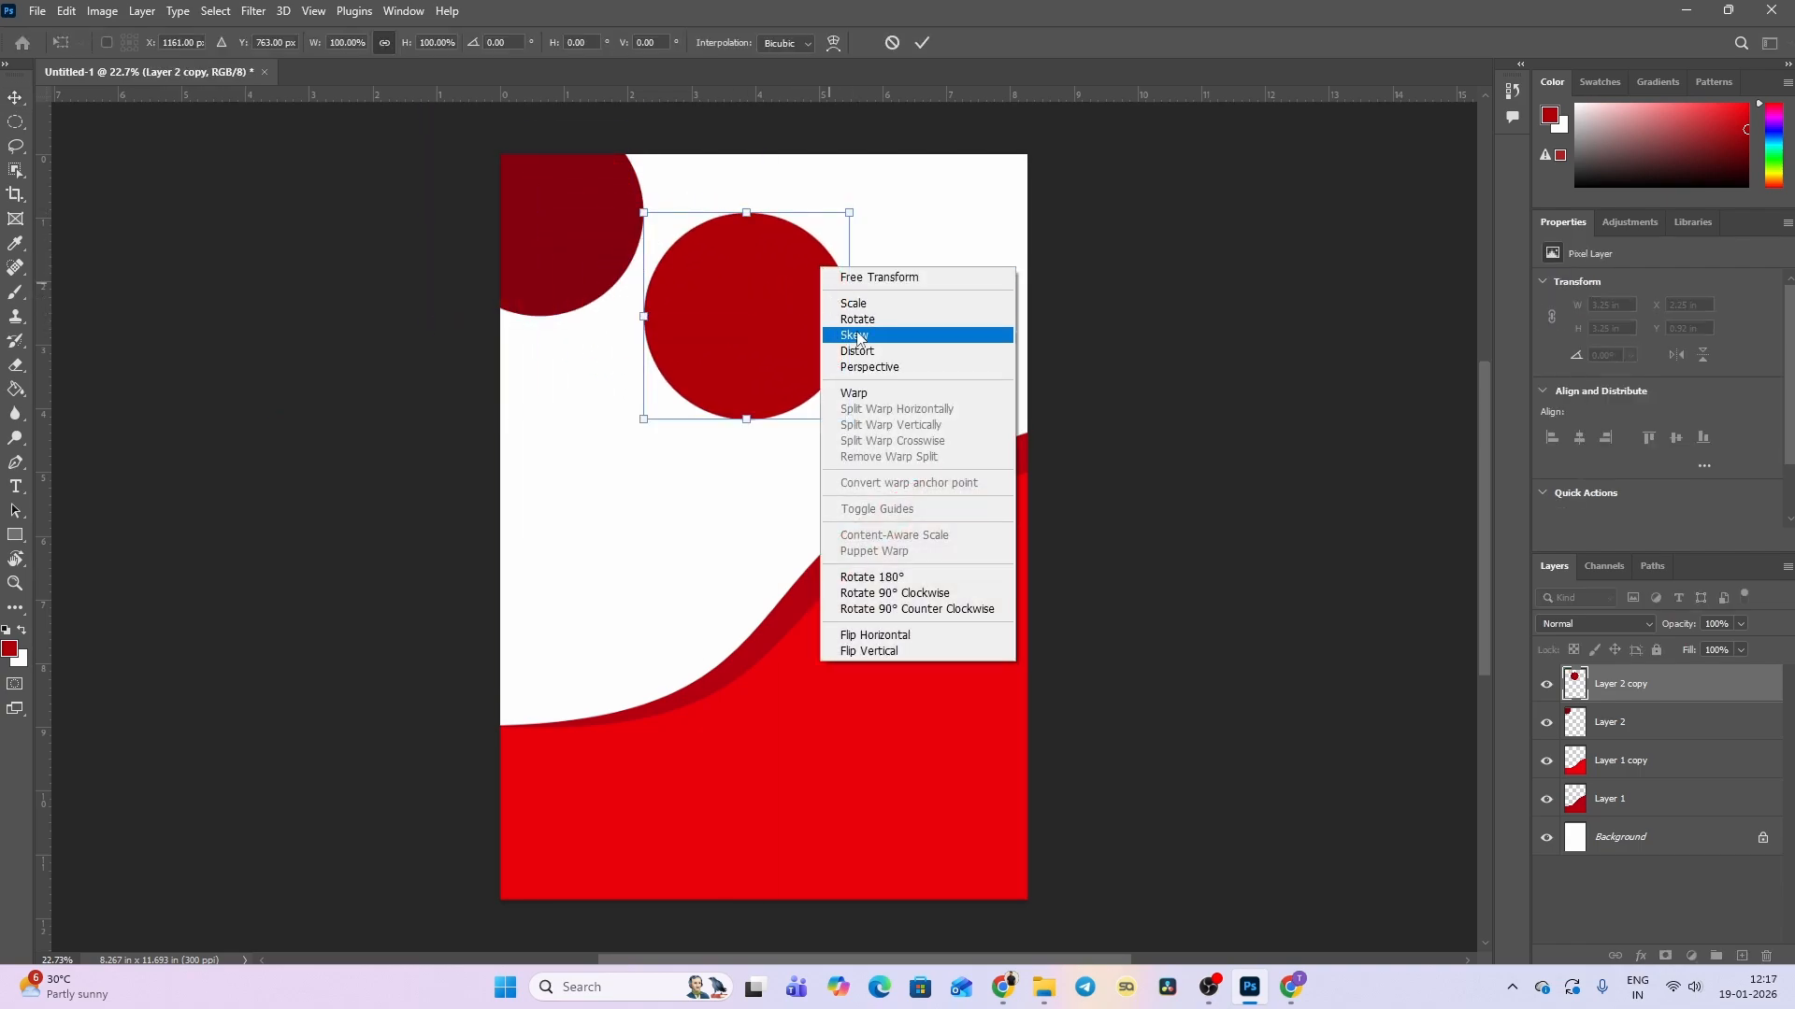
click(866, 400)
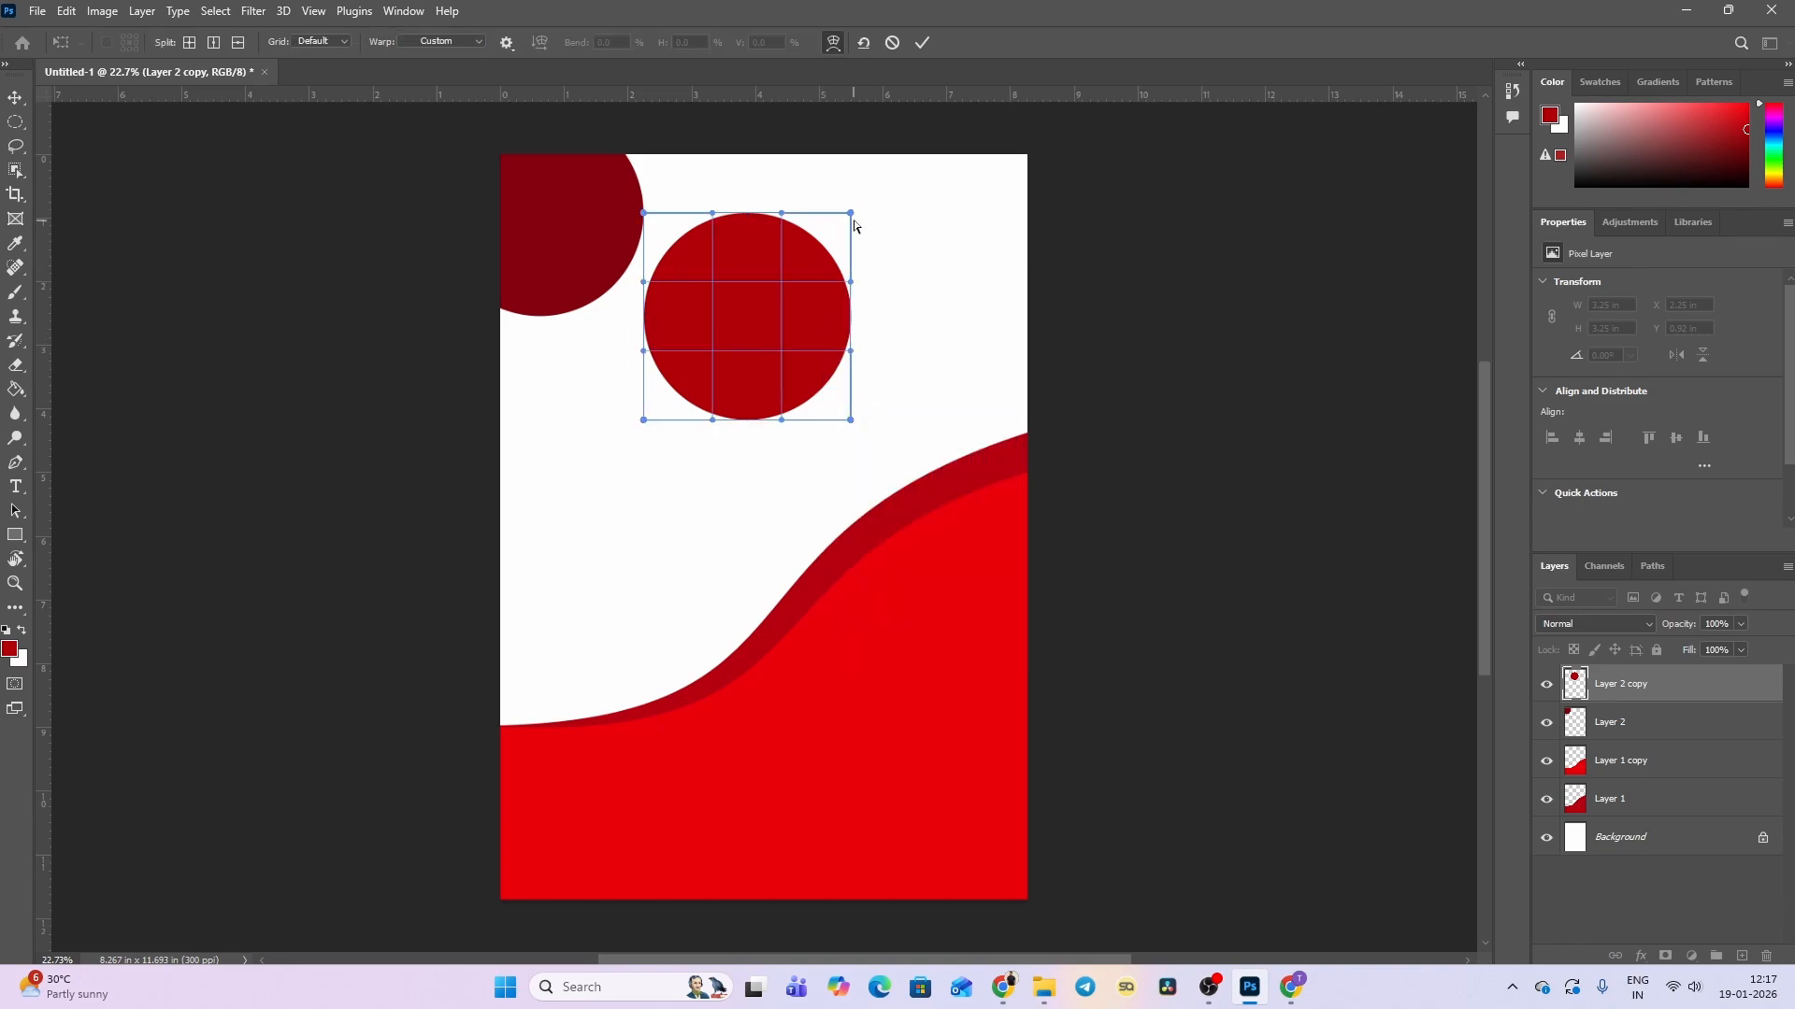
drag(852, 218, 1099, 183)
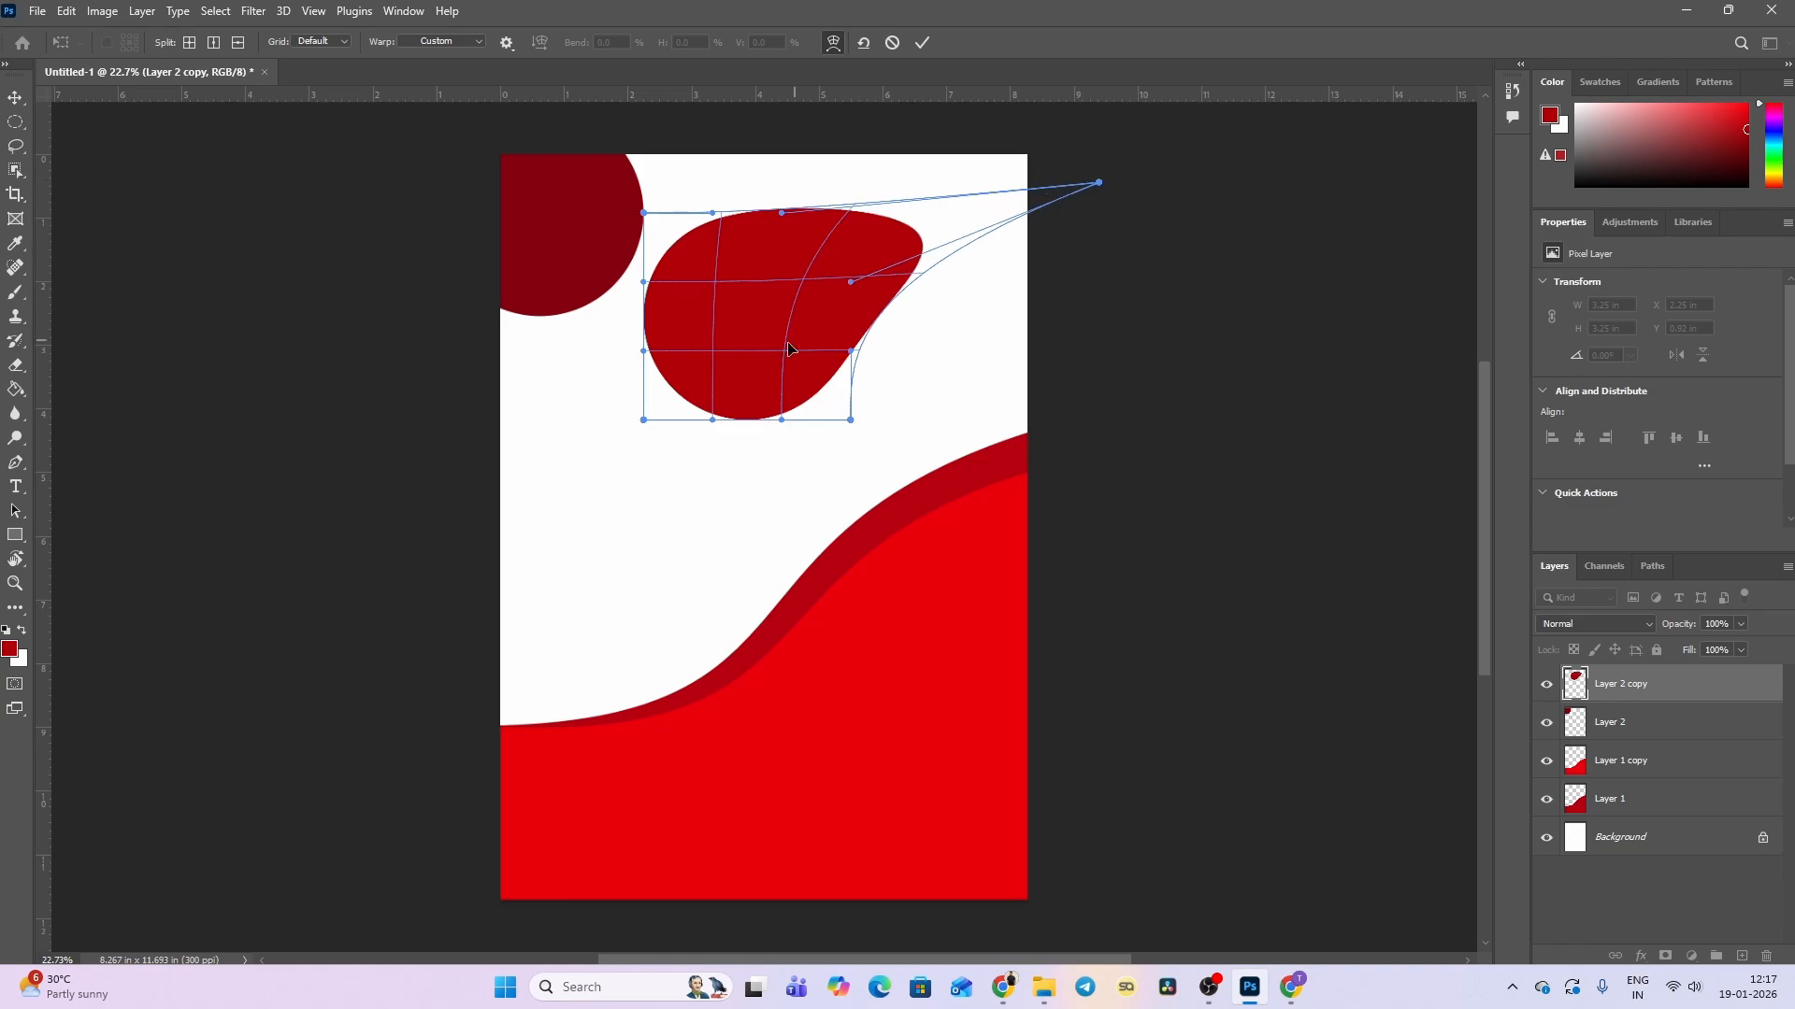
drag(644, 352, 528, 334)
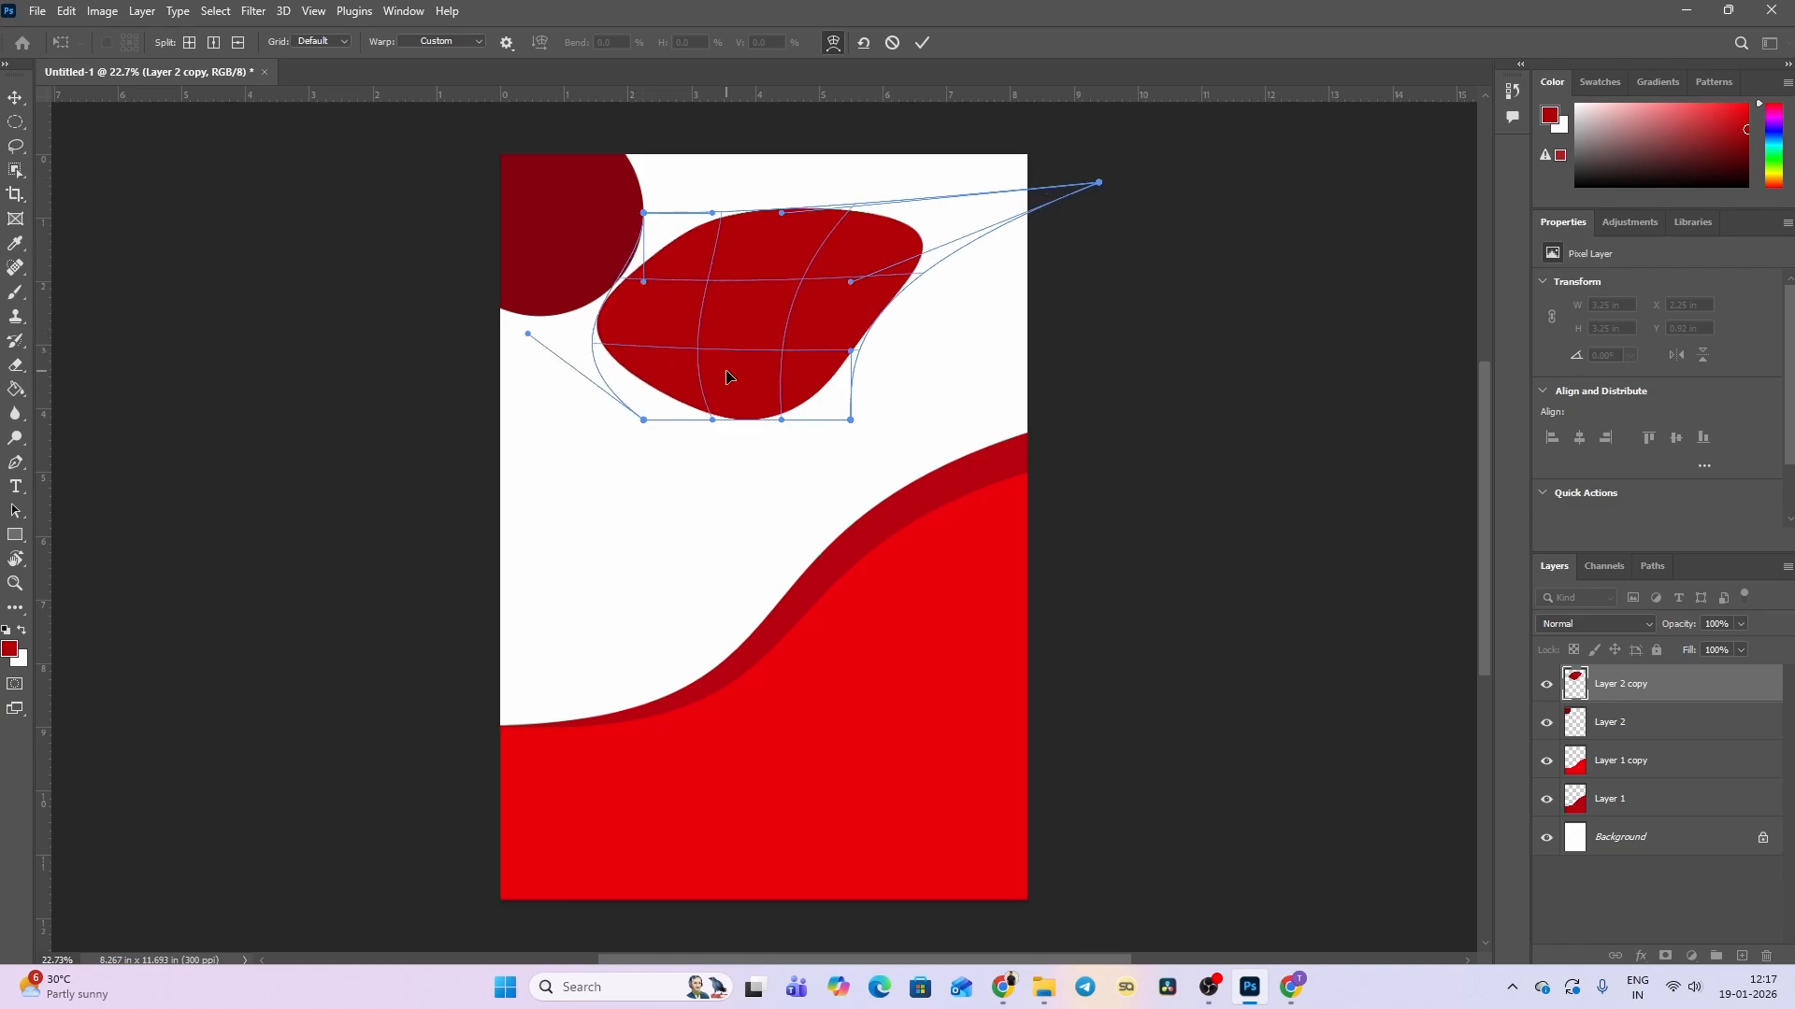
drag(712, 420, 692, 507)
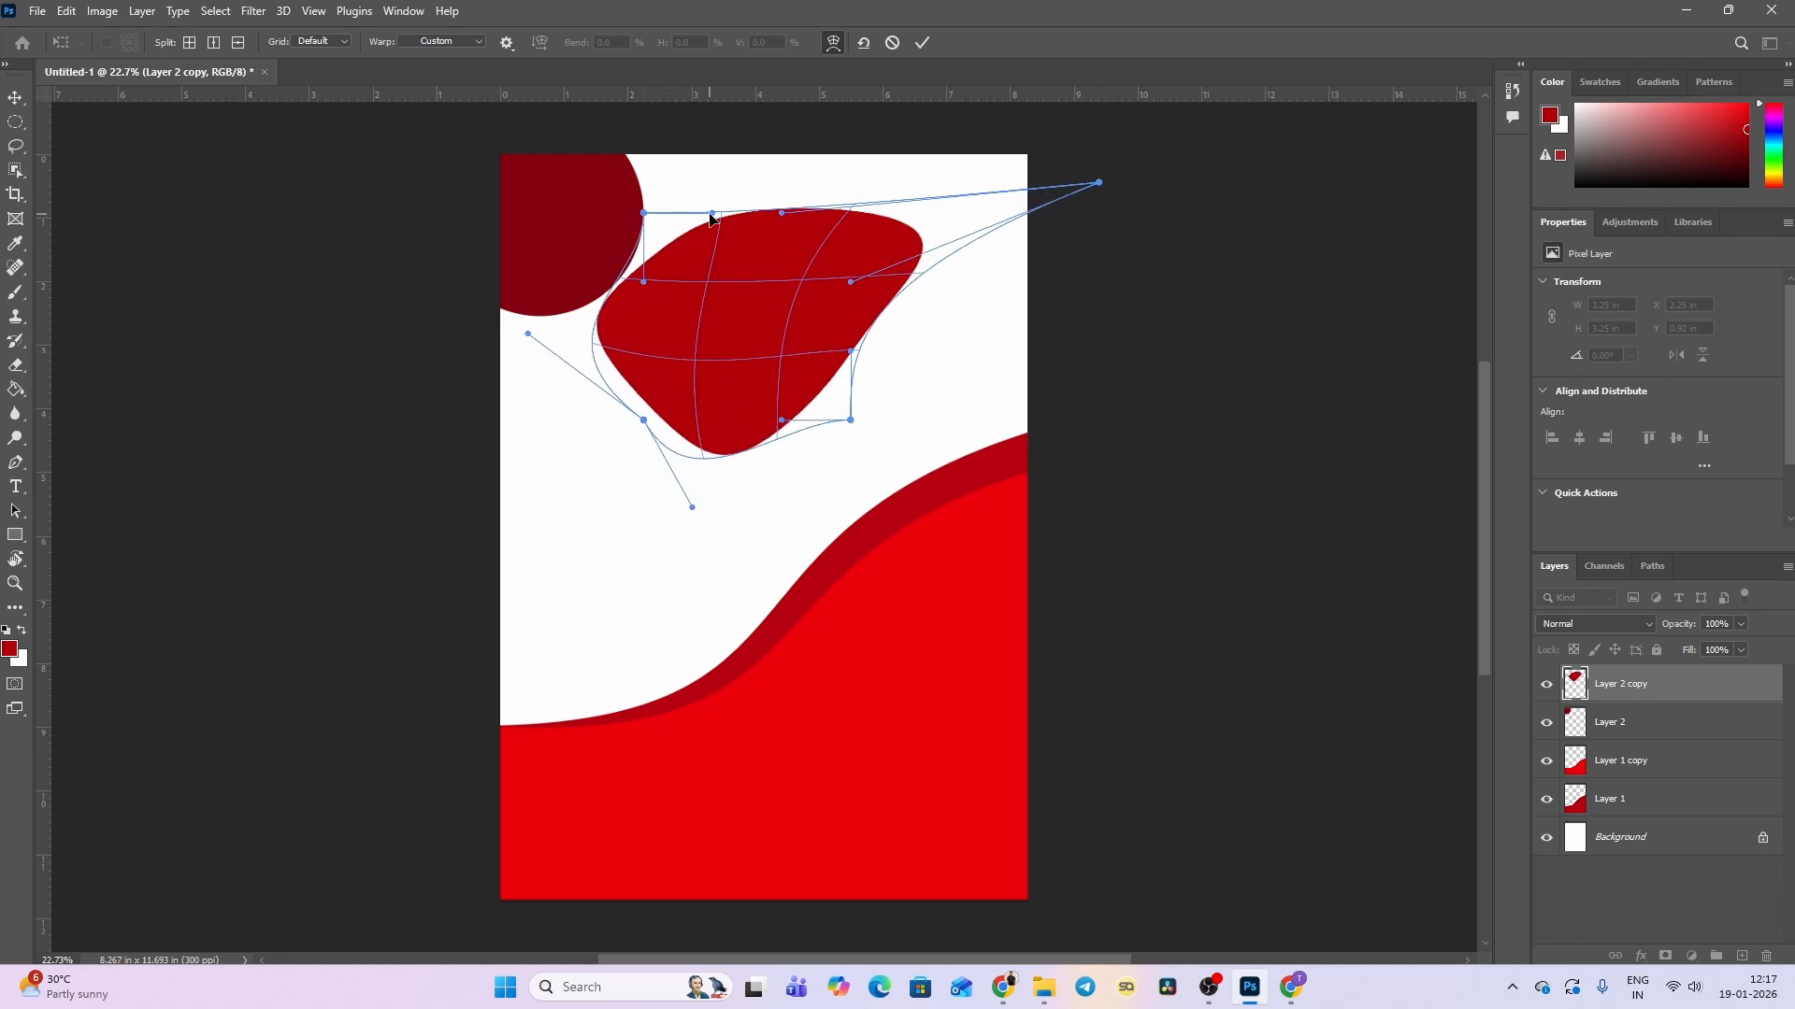
drag(712, 213, 632, 137)
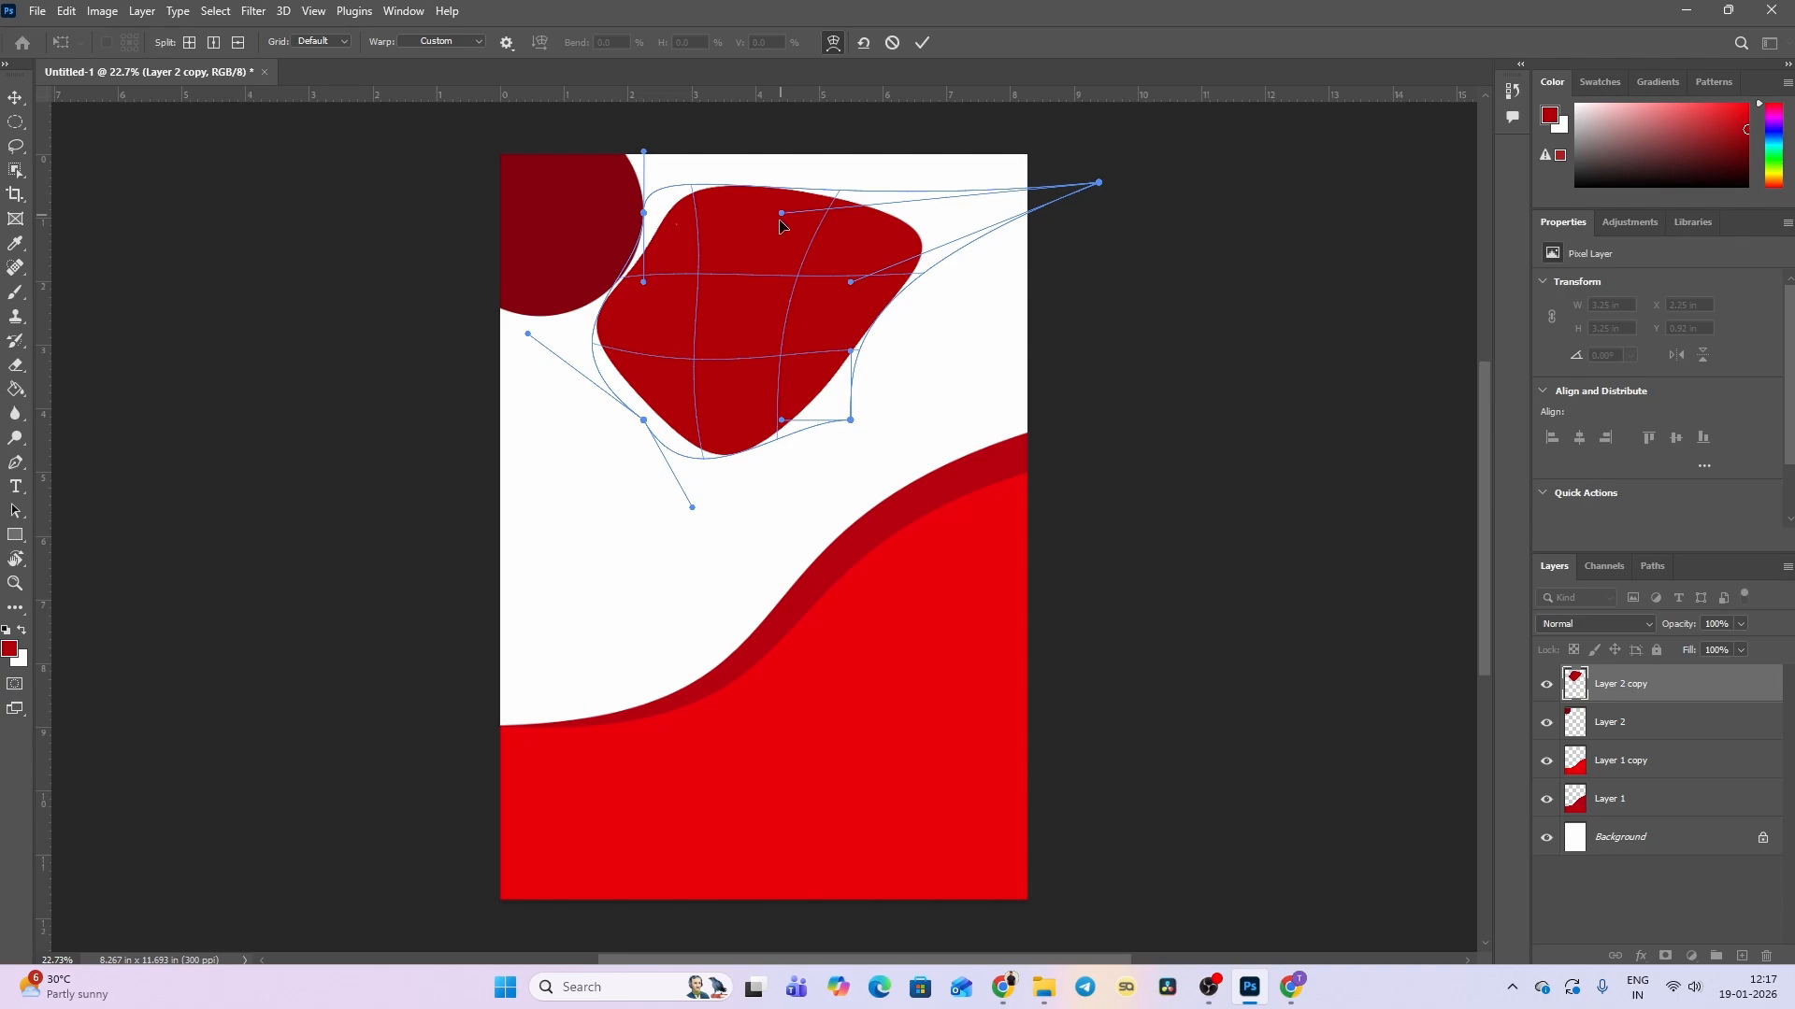
drag(783, 214, 762, 325)
Undo all warp adjustments on the Layer 2 copy circle and cancel the transformation.
key(ctrl+z)
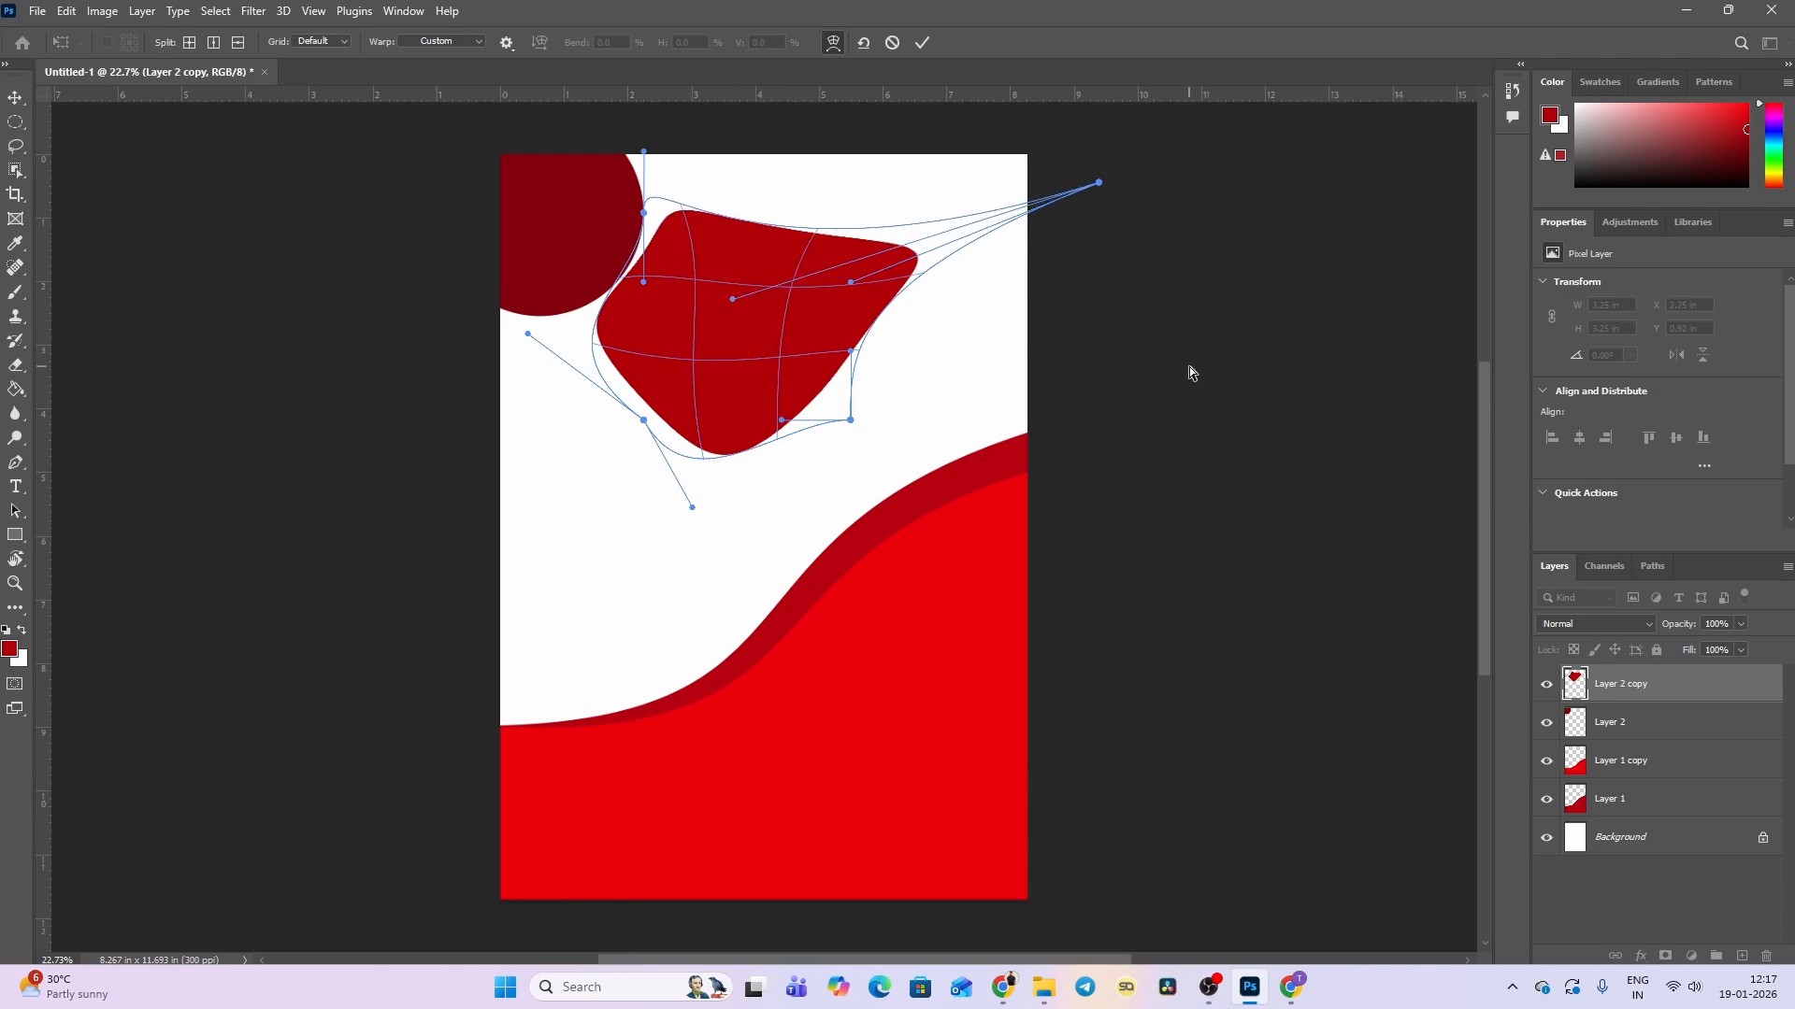
key(ctrl+z)
key(ctrl+z)
key(ctrl+z)
key(ctrl+z)
key(ctrl+z)
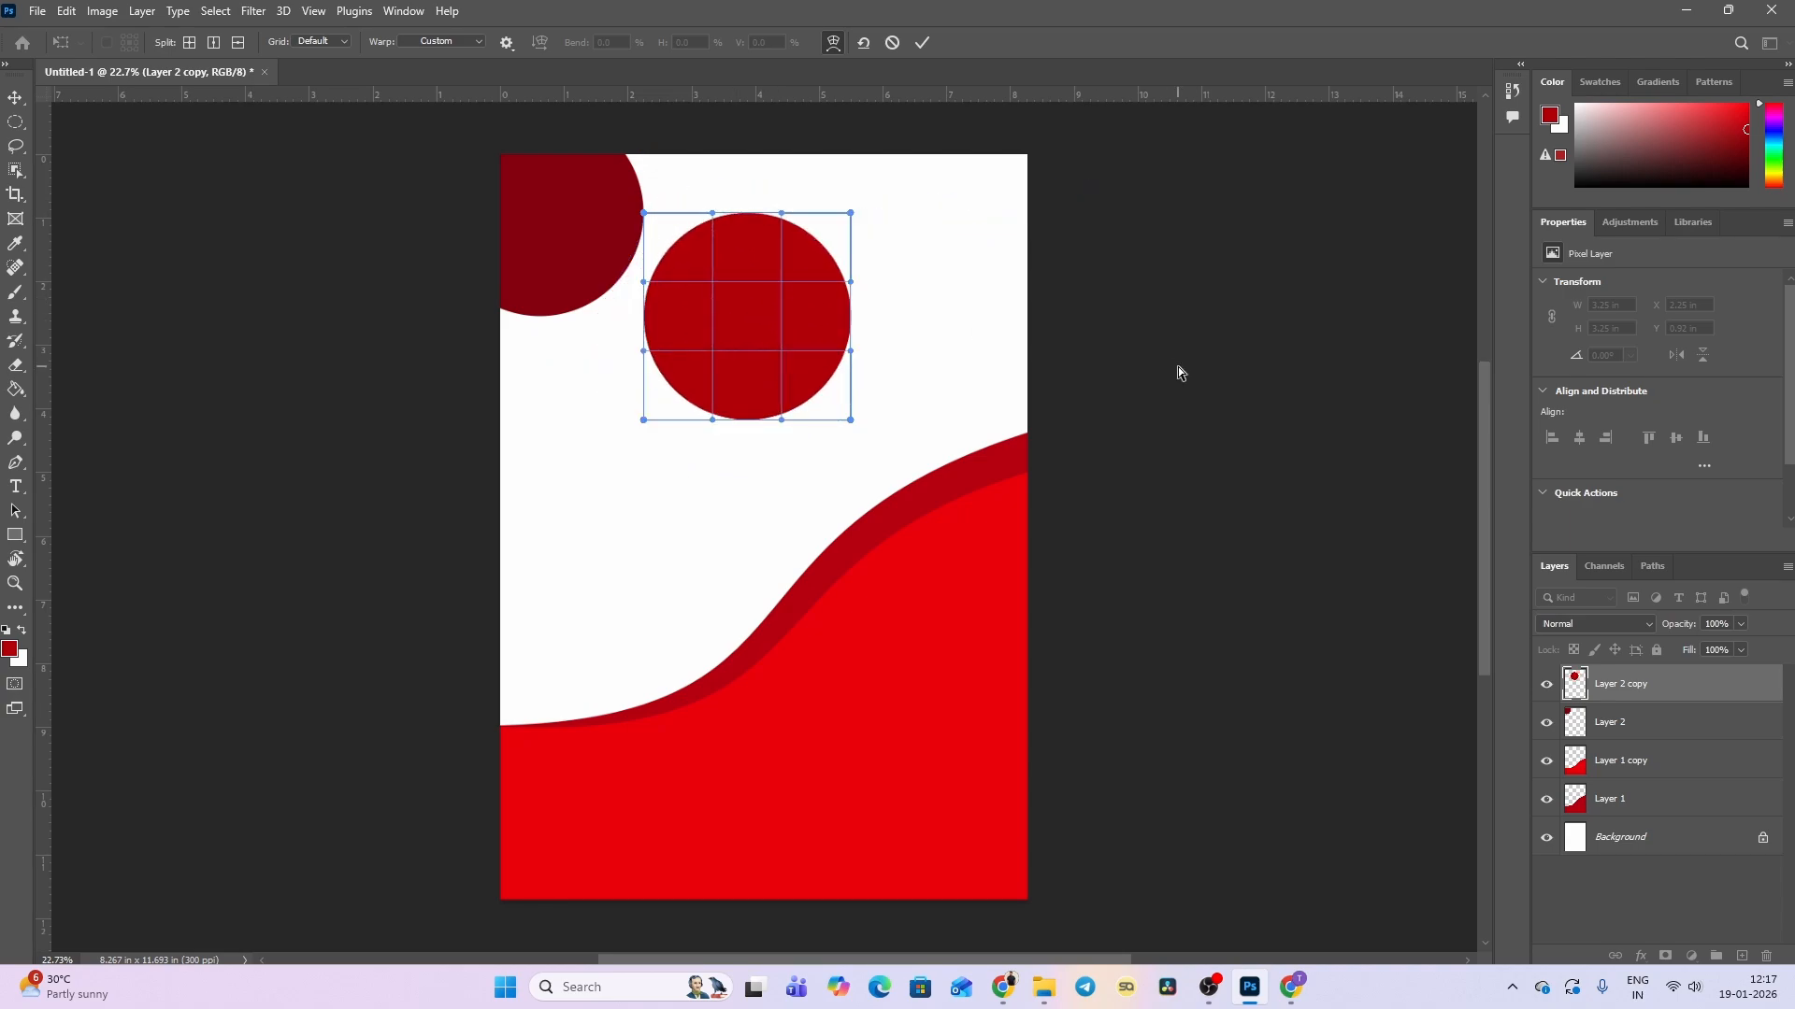
key(Escape)
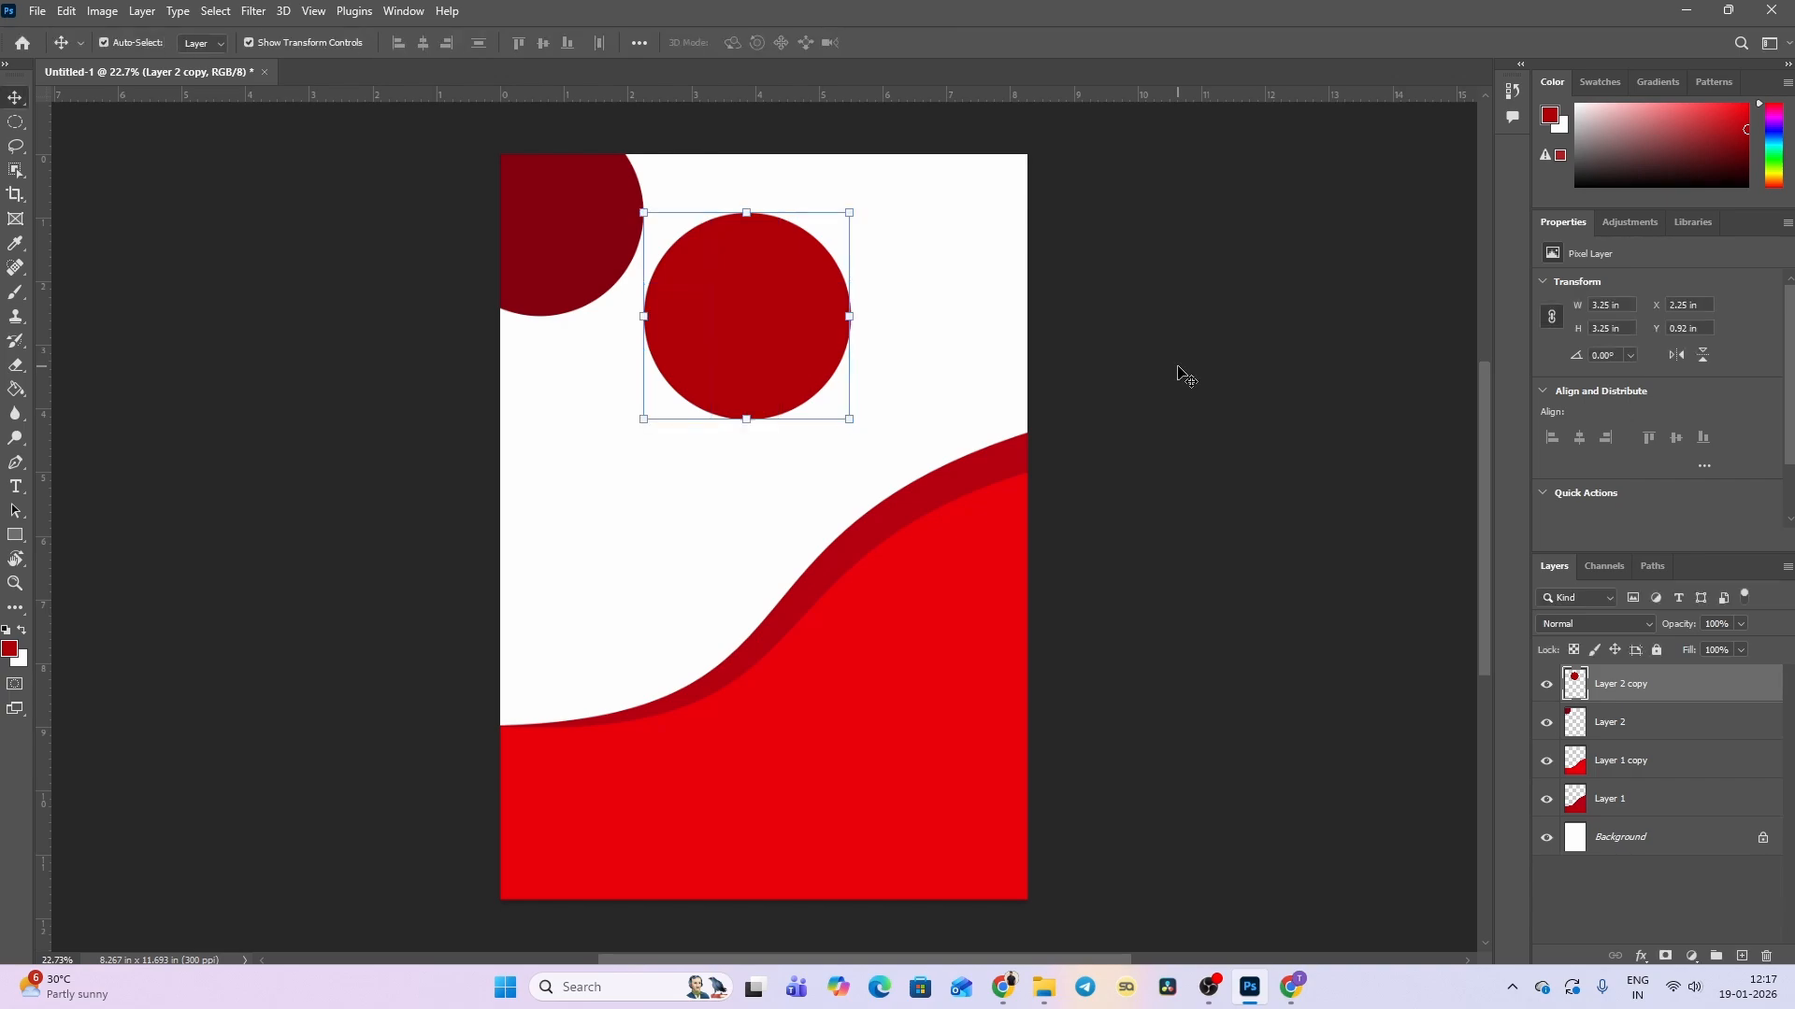
Move the Layer 2 copy circle back over the darker corner circle, to X -1.12 in and Y -0.7 in, and deselect it.
drag(742, 352, 538, 247)
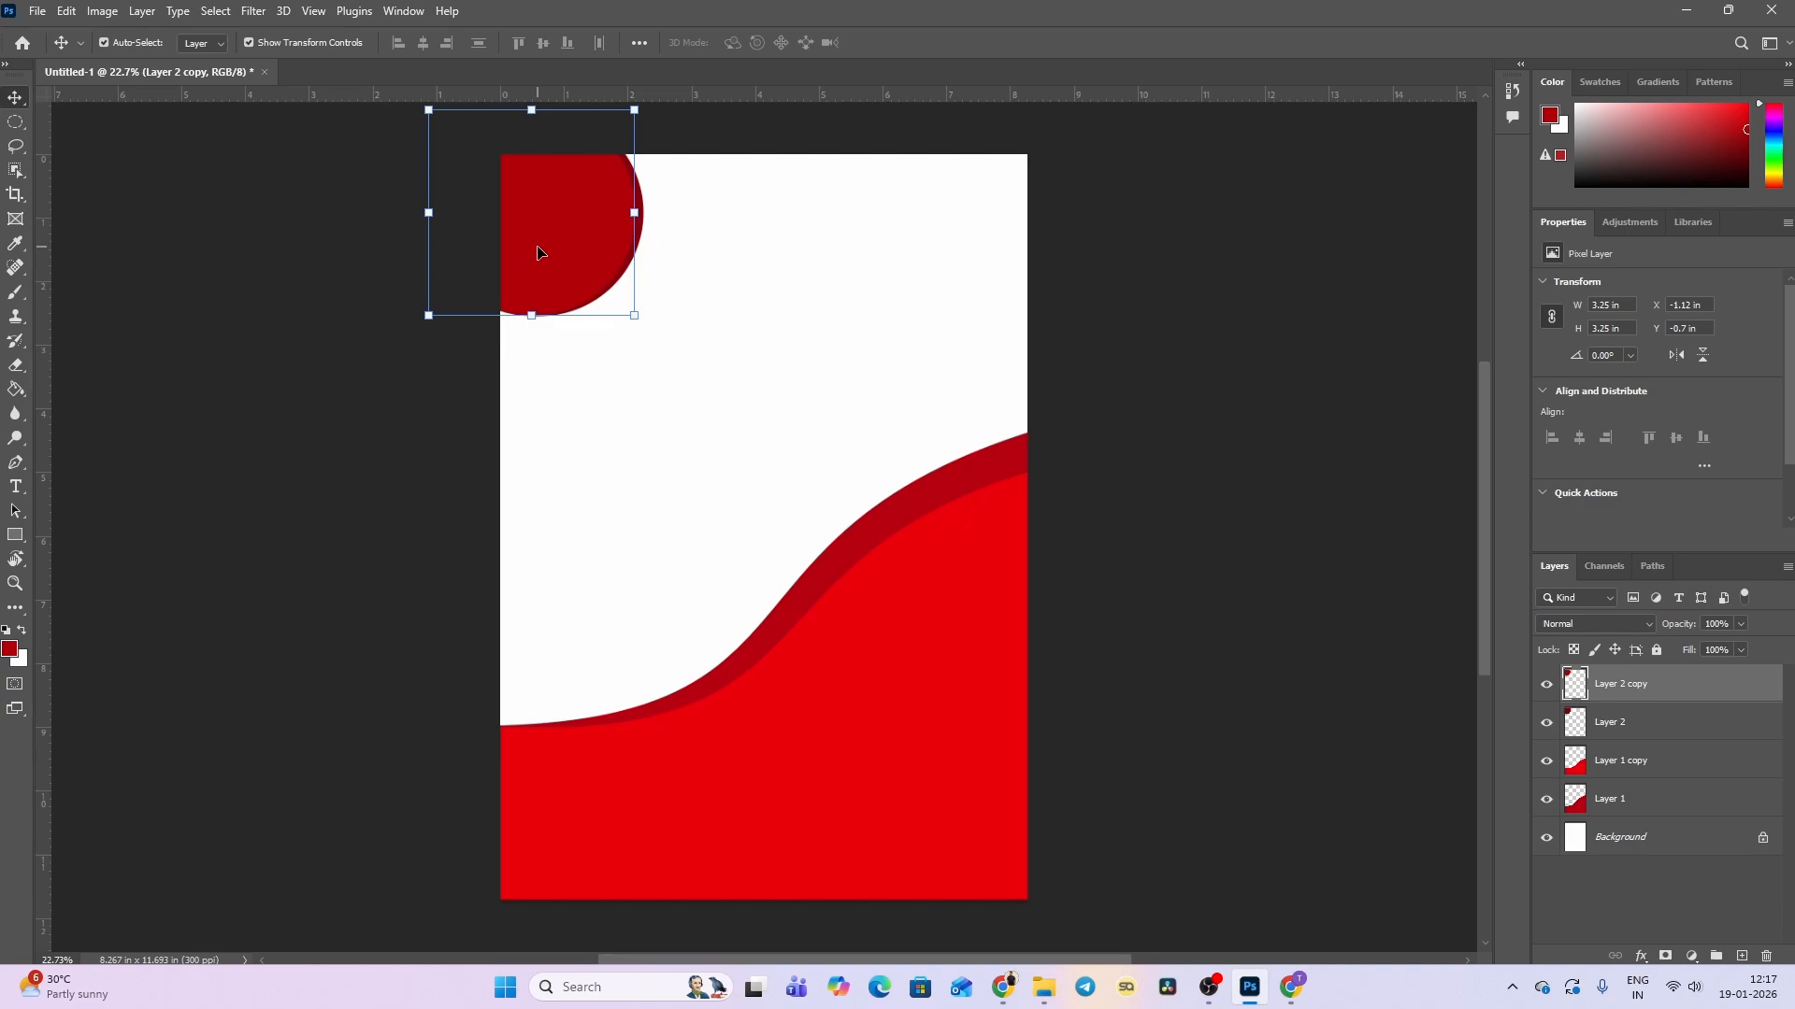
click(1207, 297)
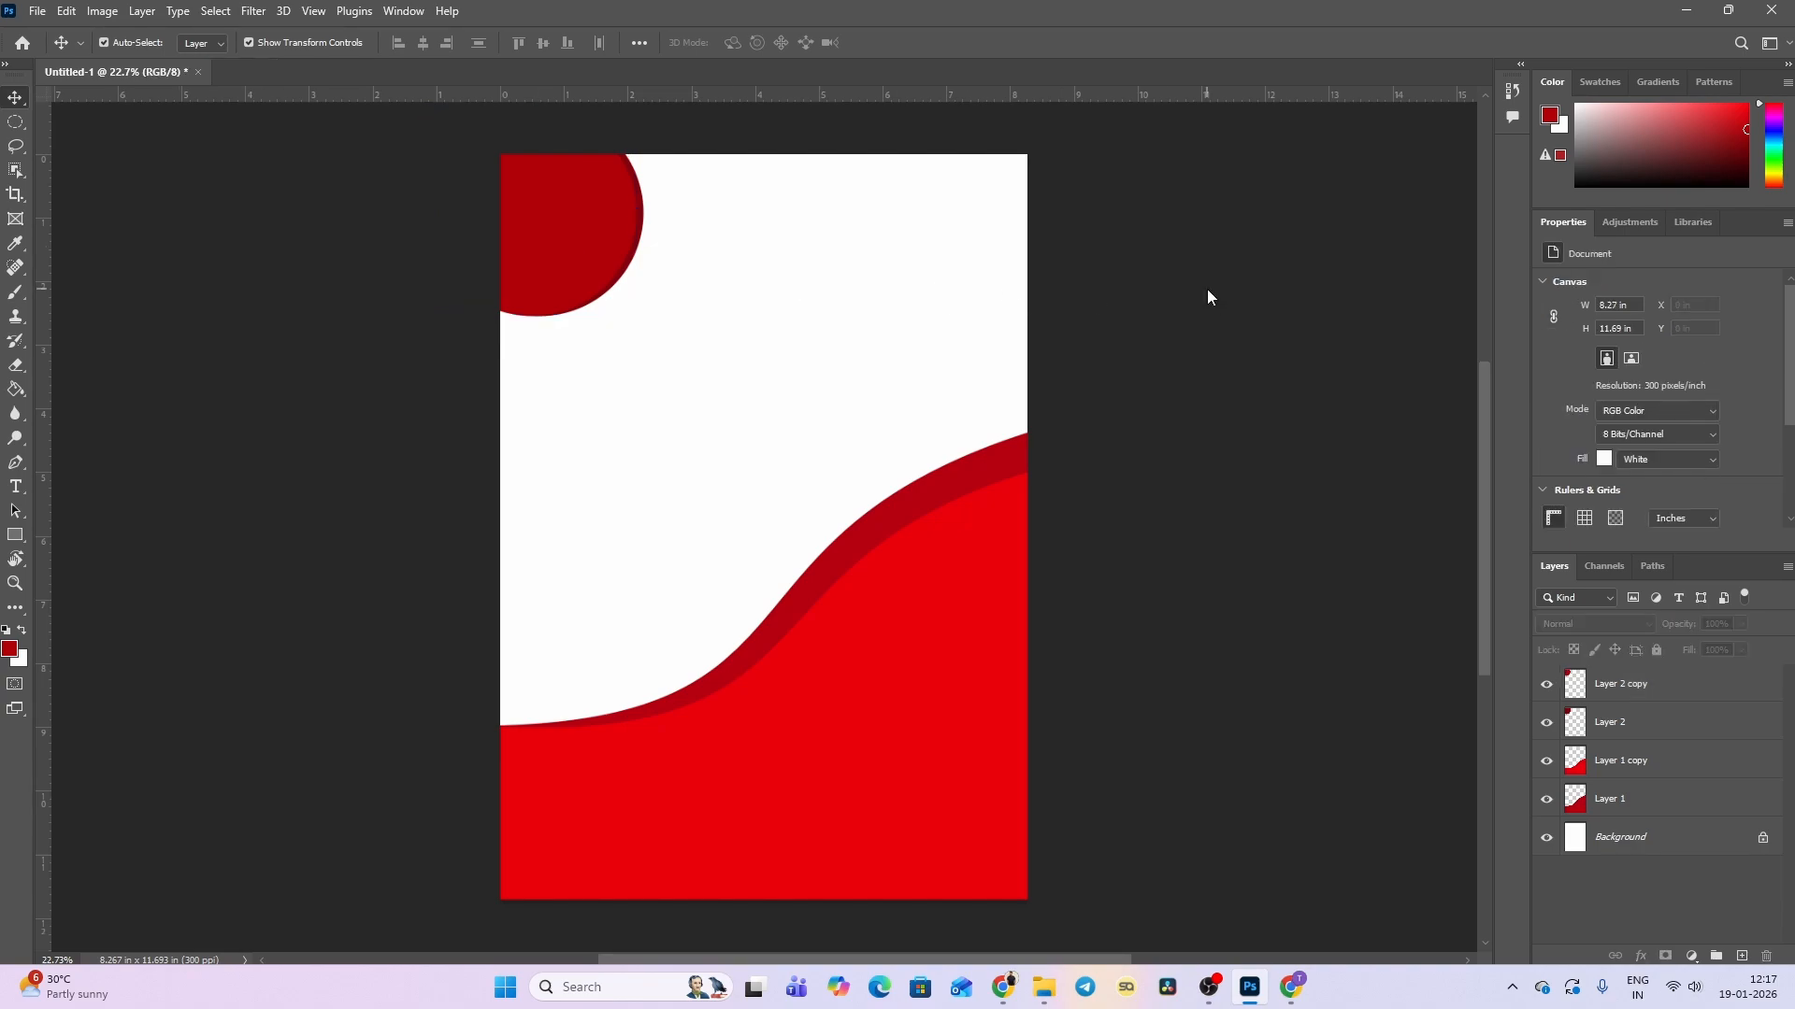
Make a single-row marquee selection across the page's white area, about 3.69 in below the page's upper edge.
click(15, 123)
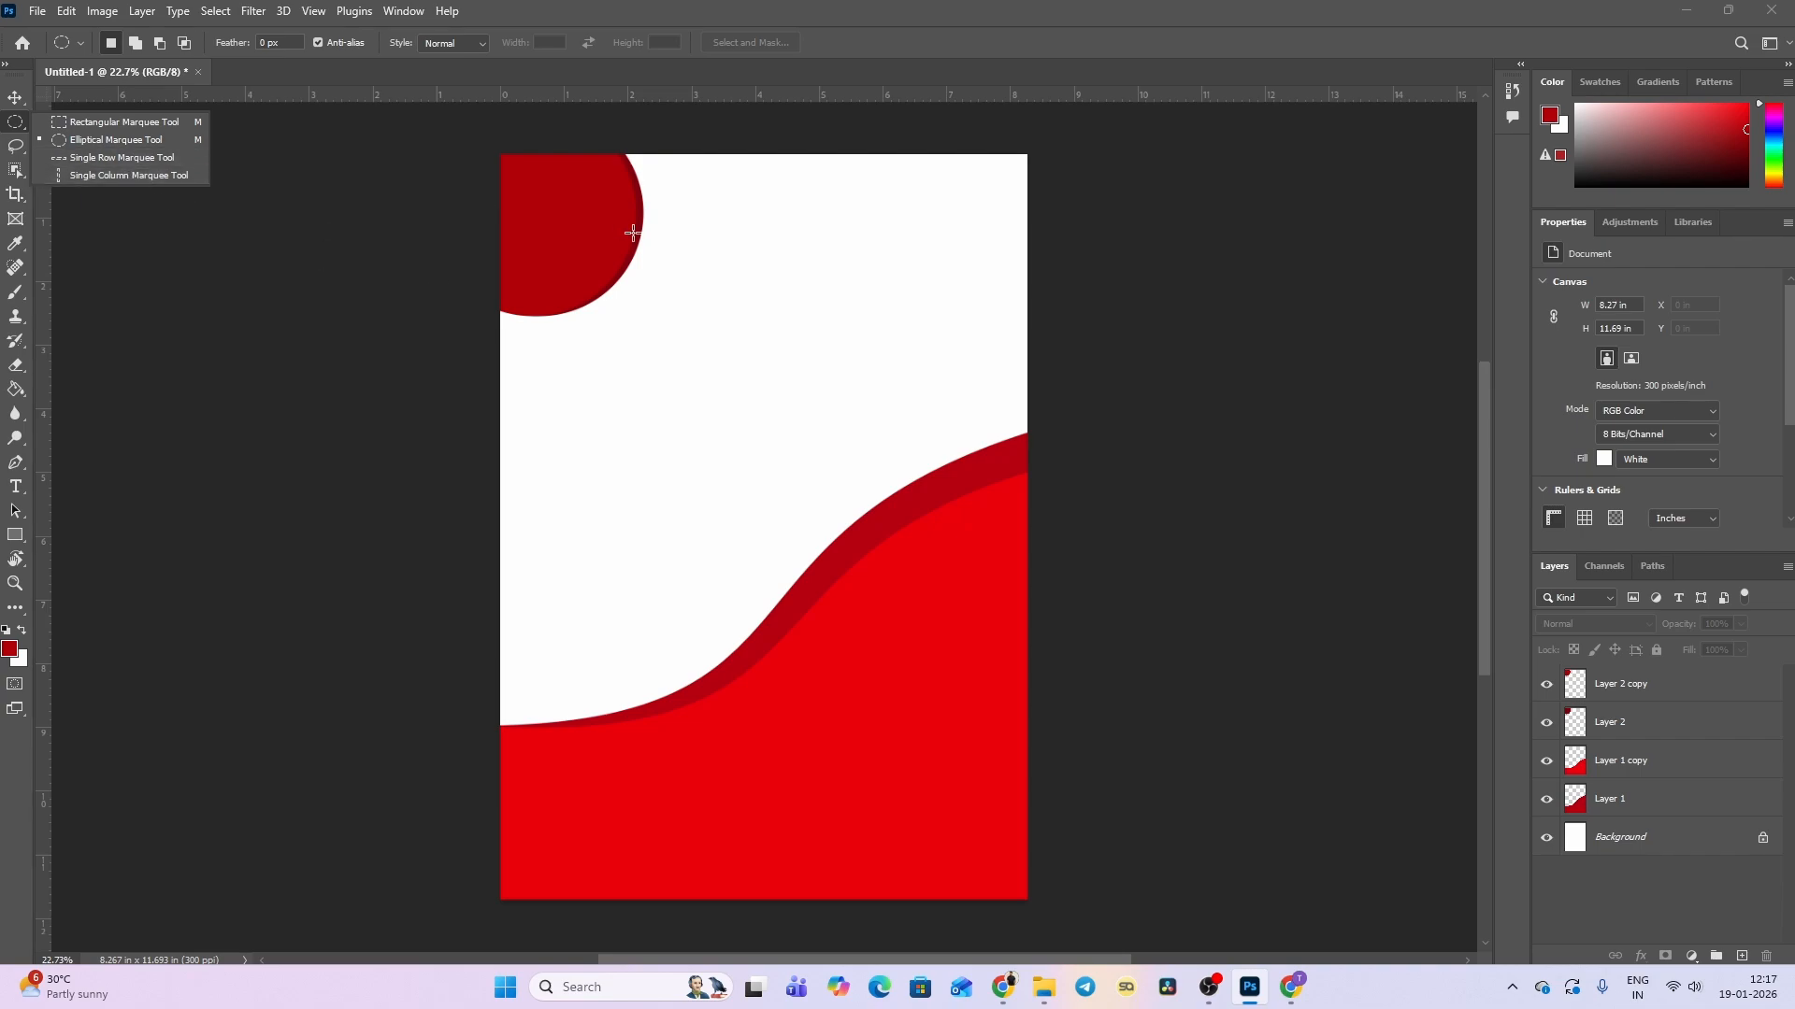
click(62, 160)
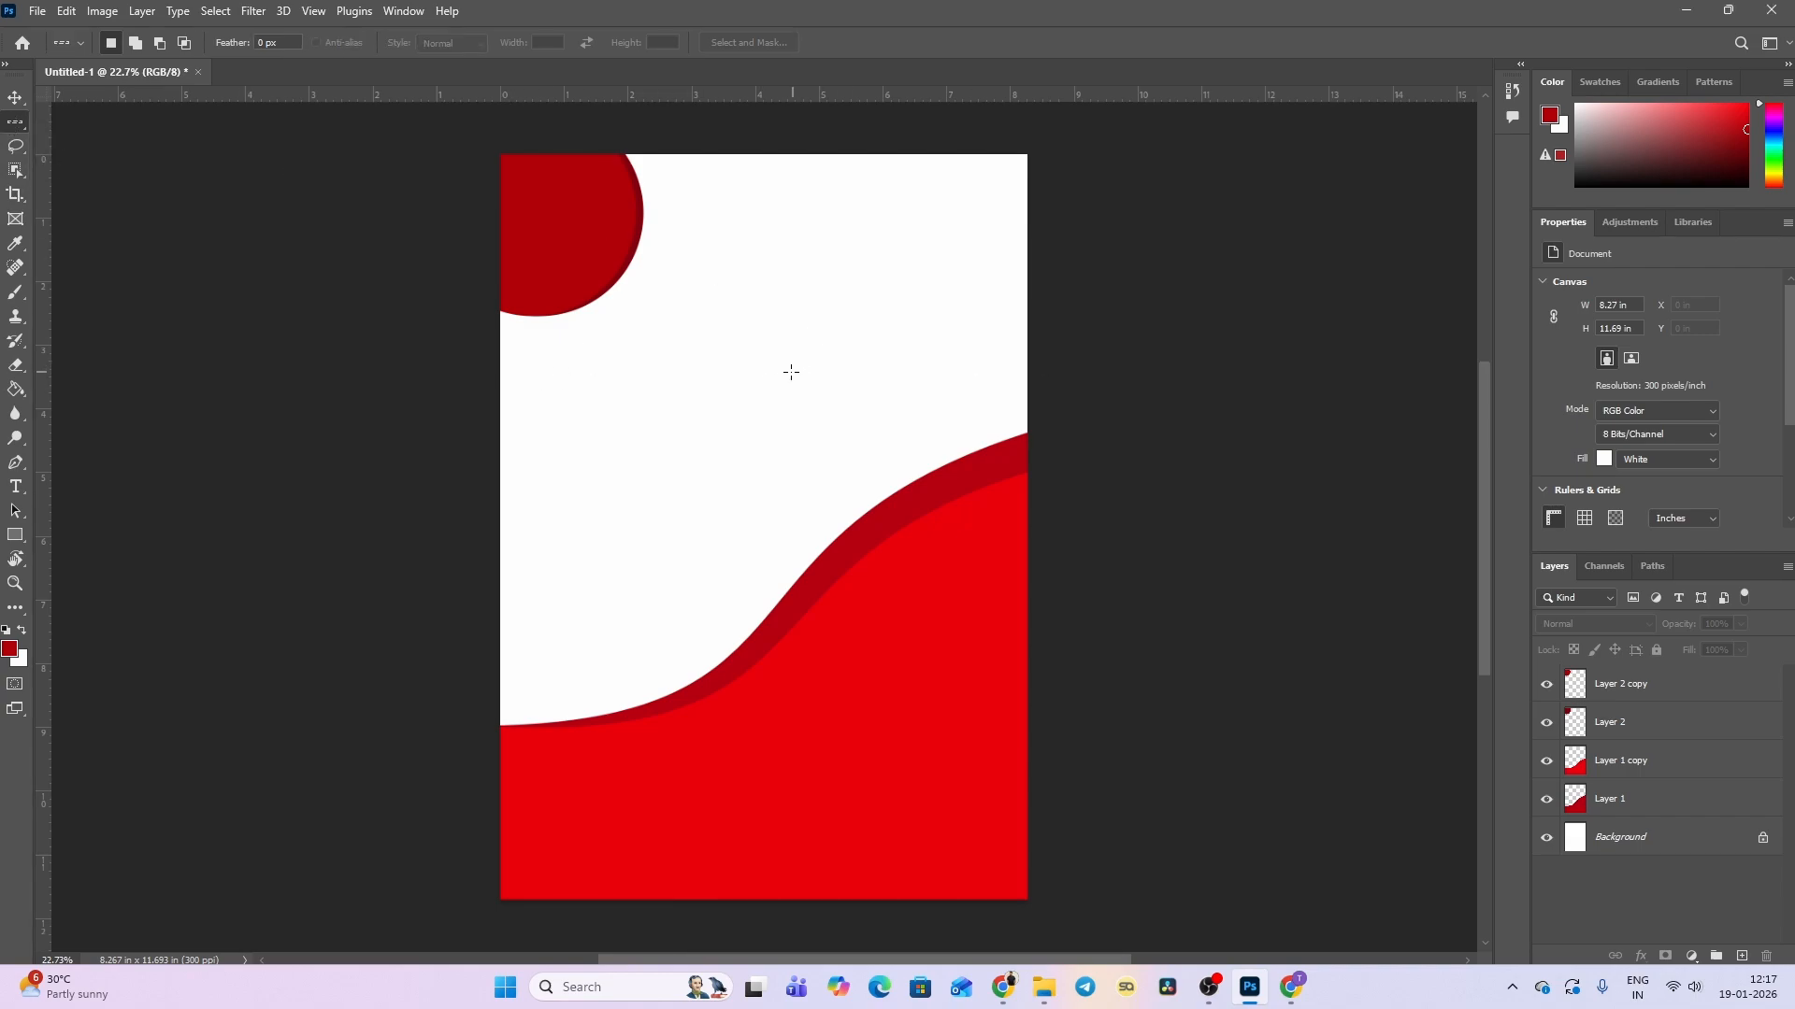
drag(475, 376, 785, 392)
click(727, 390)
Examine the height of the single-row selection at different zoom levels.
scroll(770, 389, up, 3)
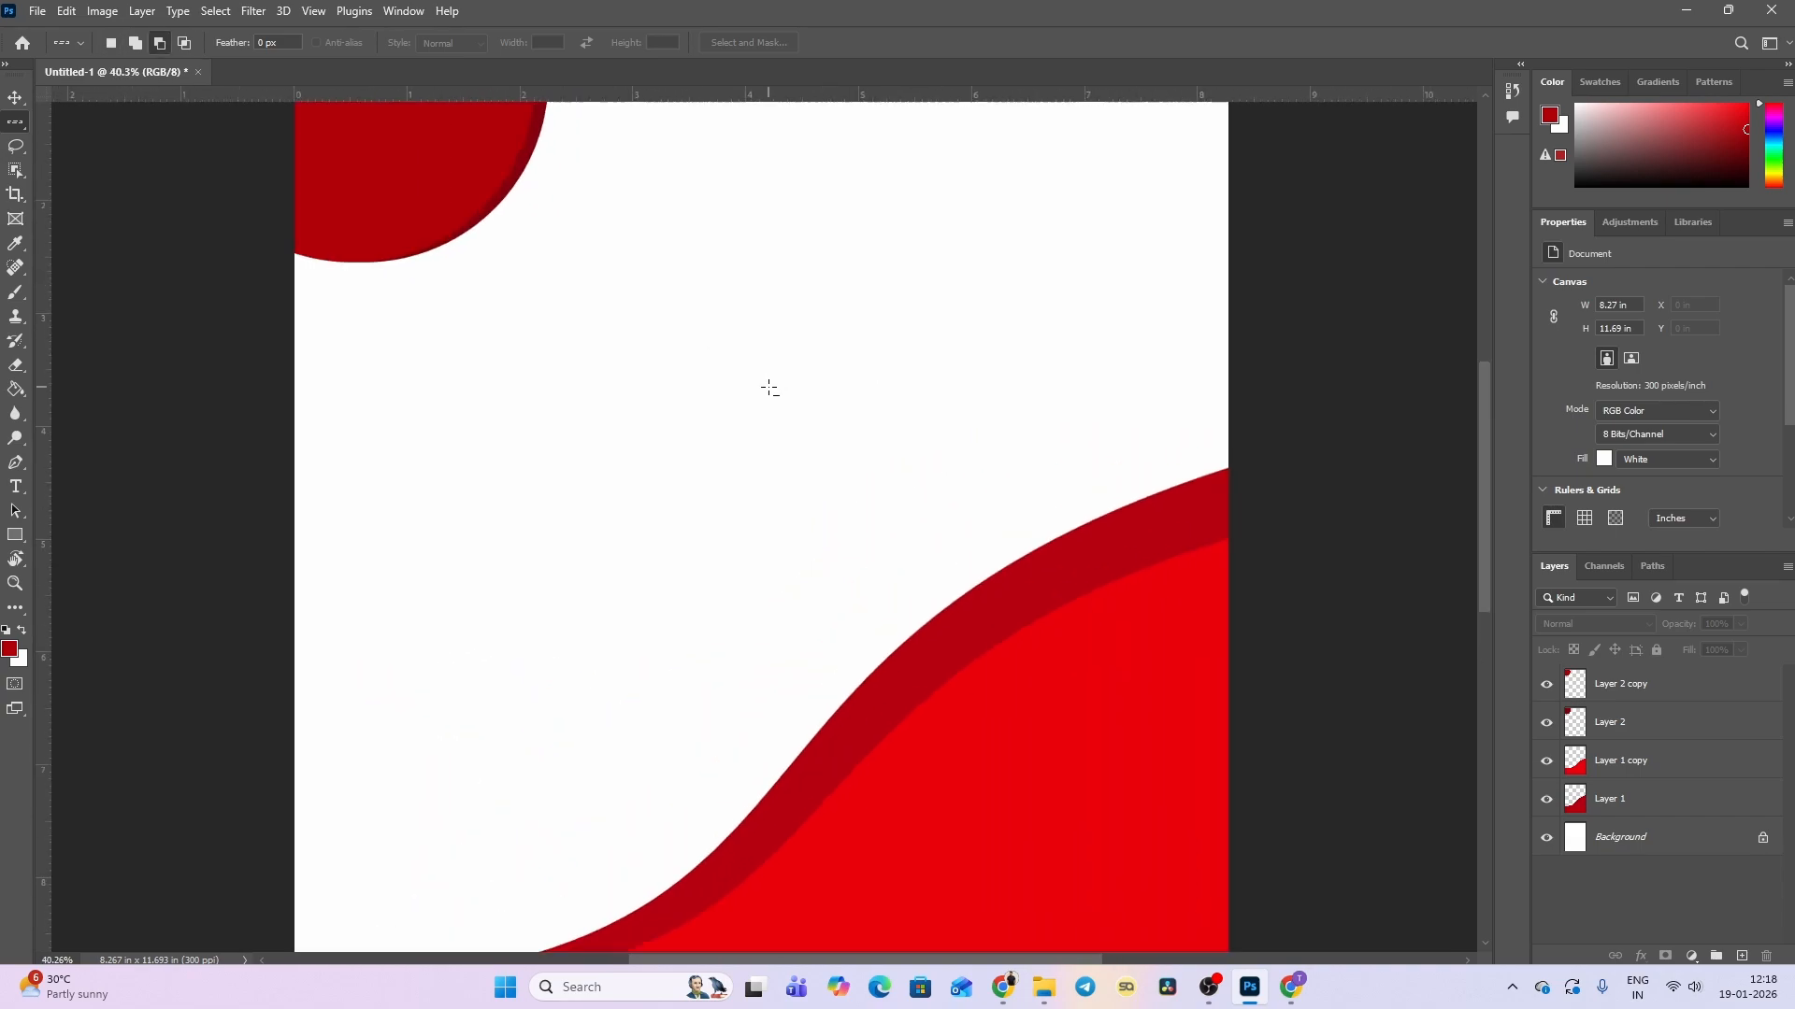
scroll(769, 389, up, 10)
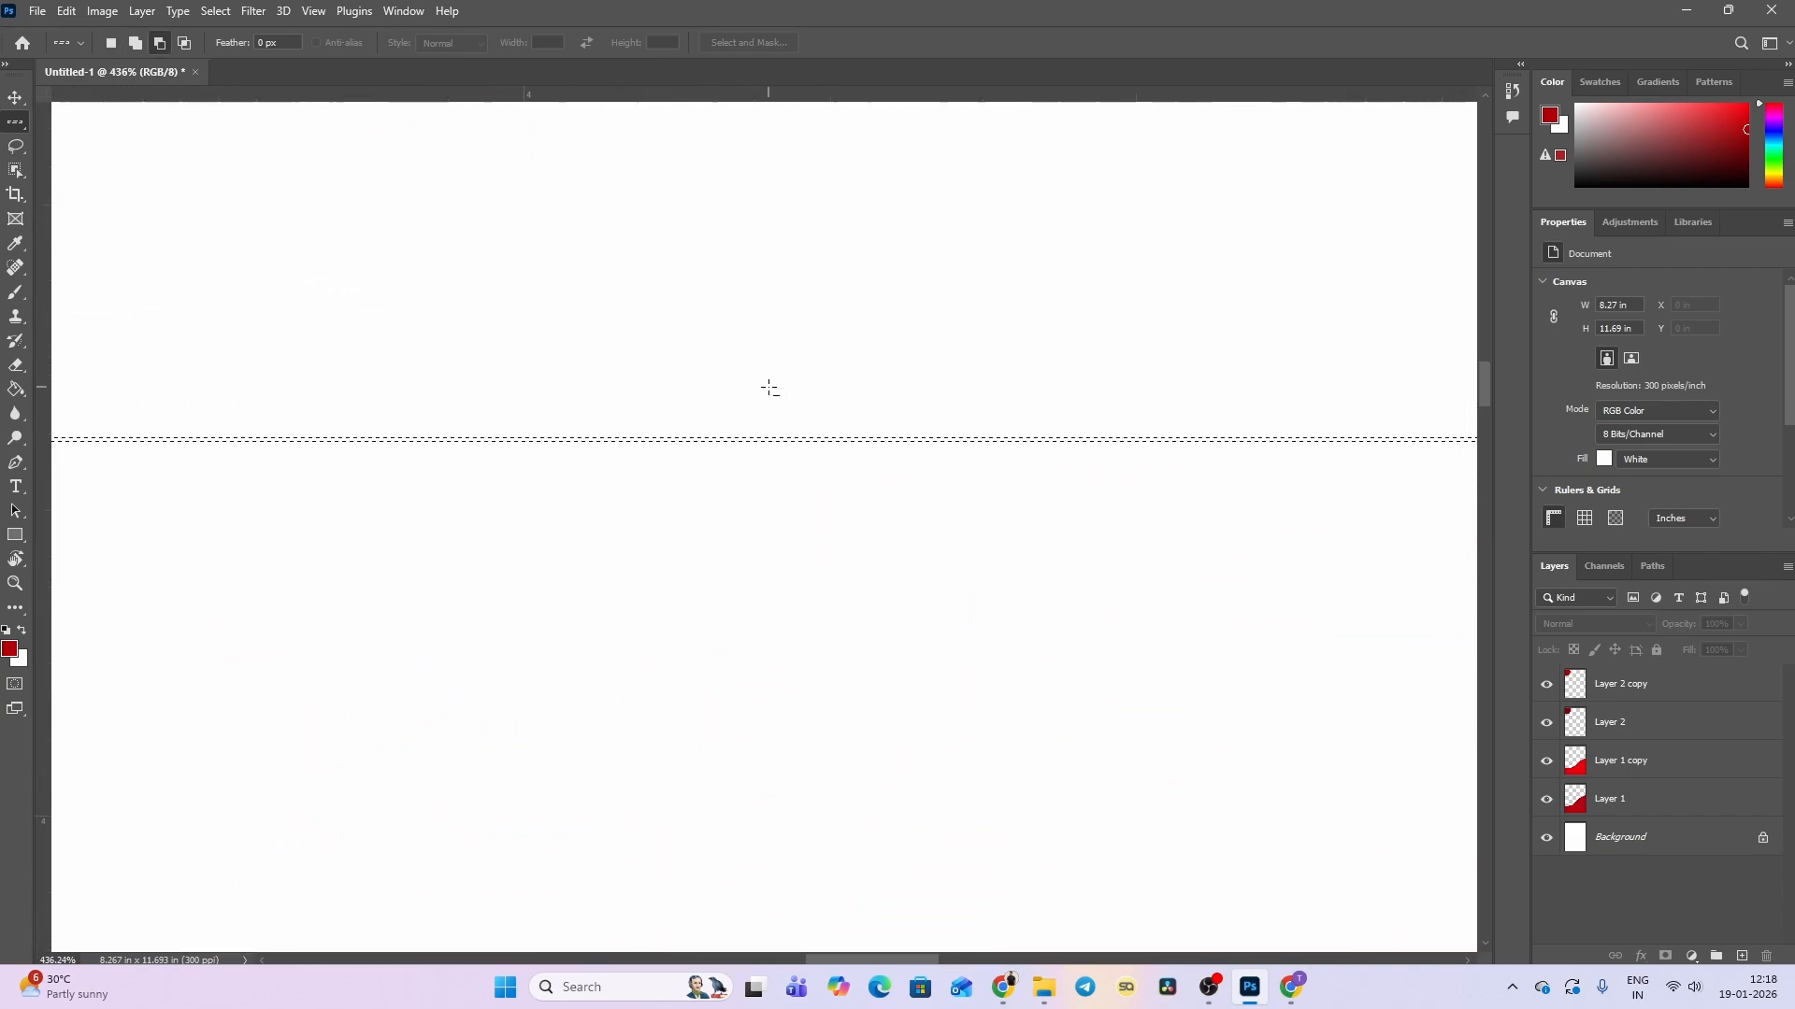
scroll(769, 389, up, 3)
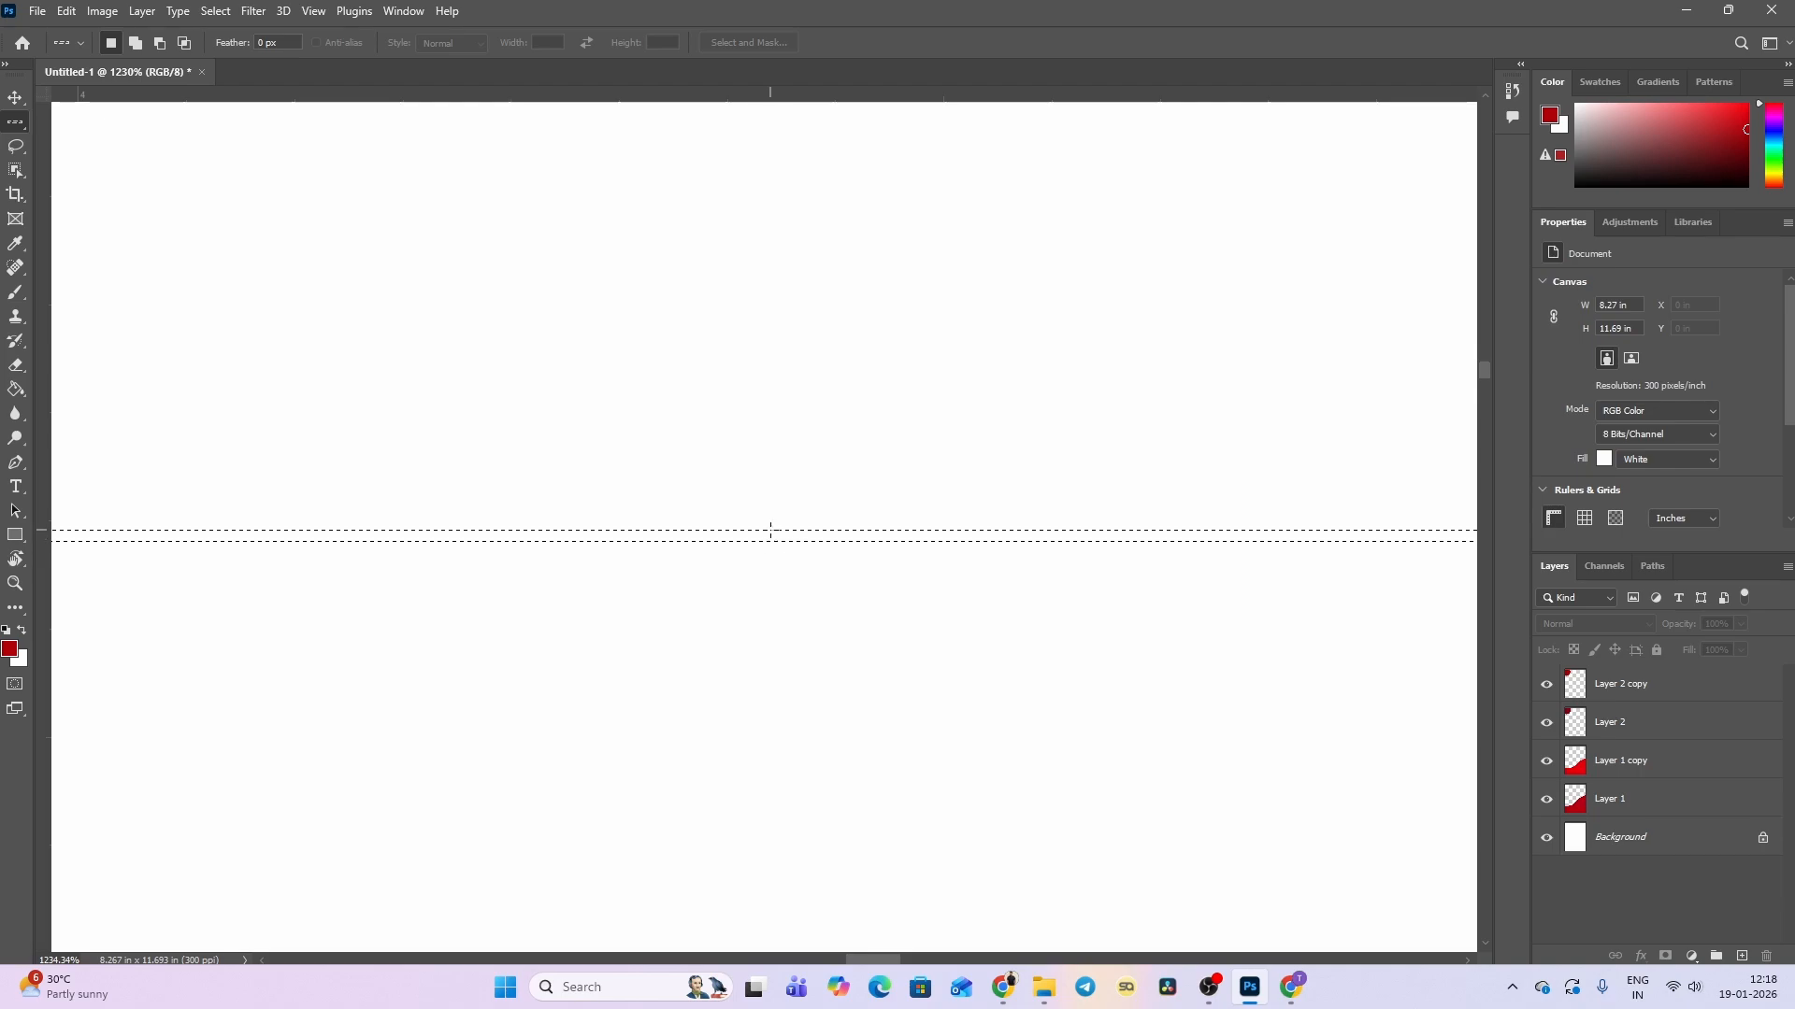
scroll(770, 539, down, 3)
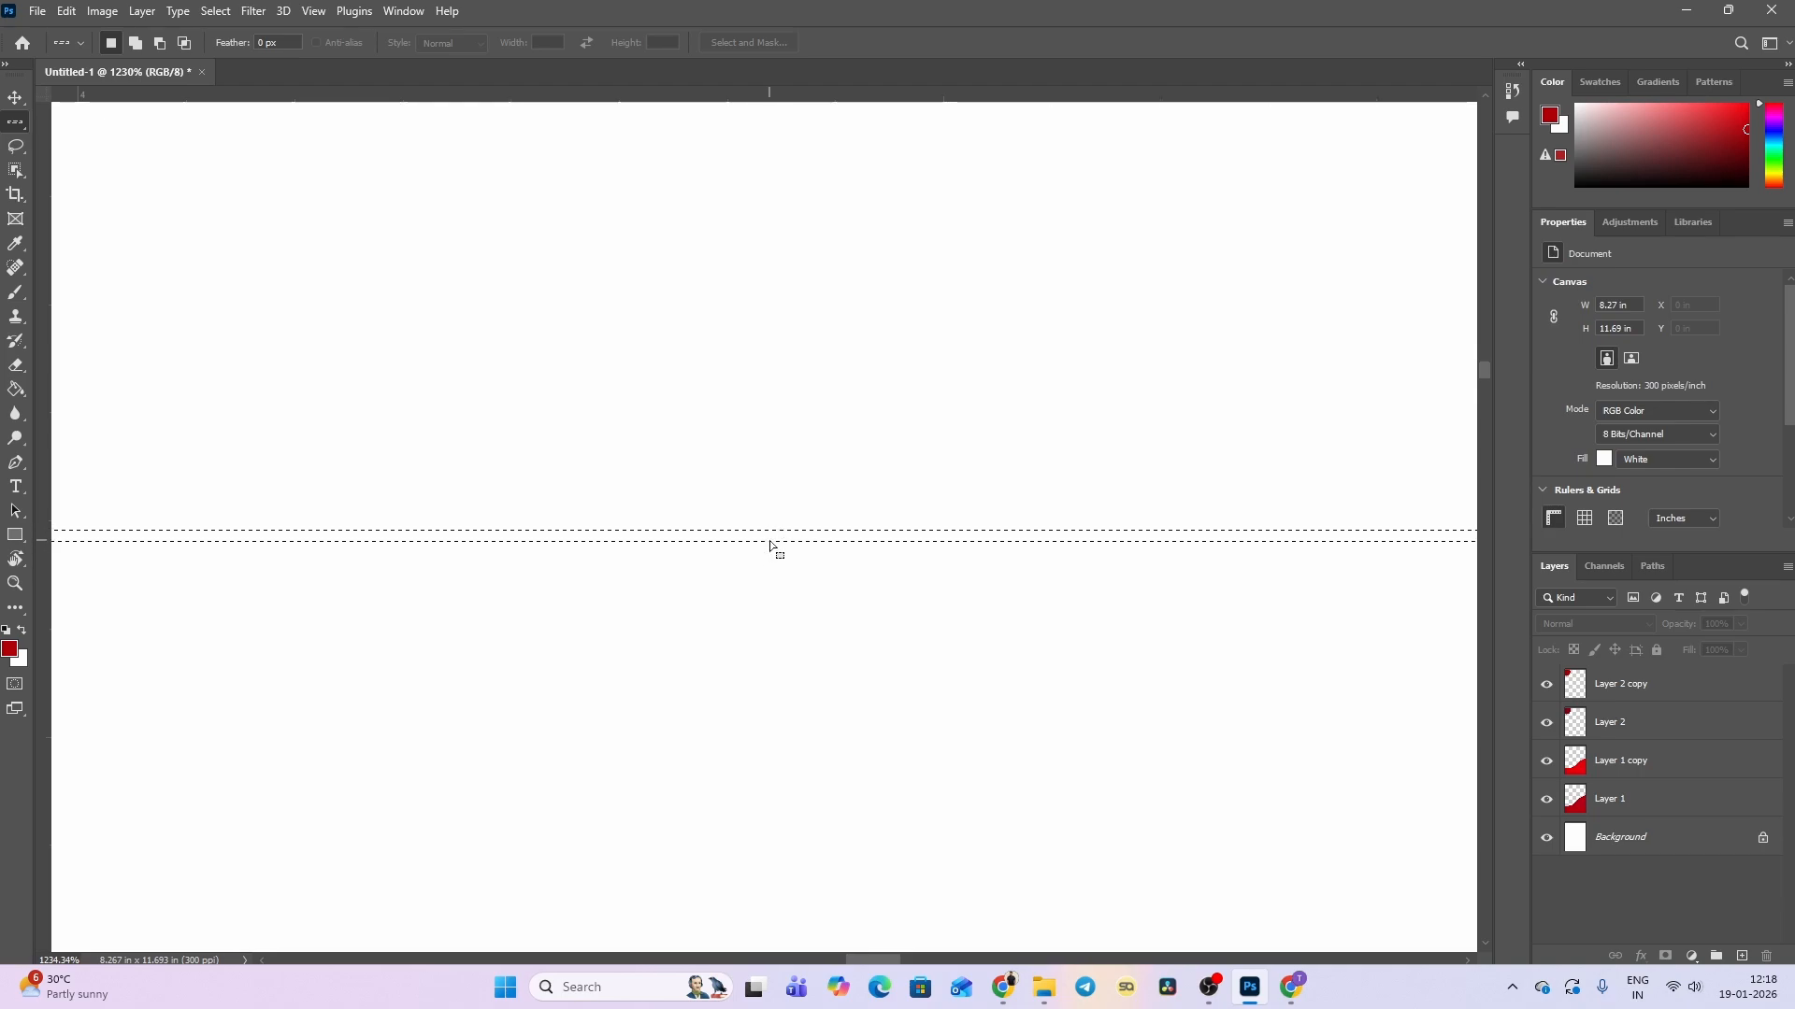
scroll(772, 538, down, 8)
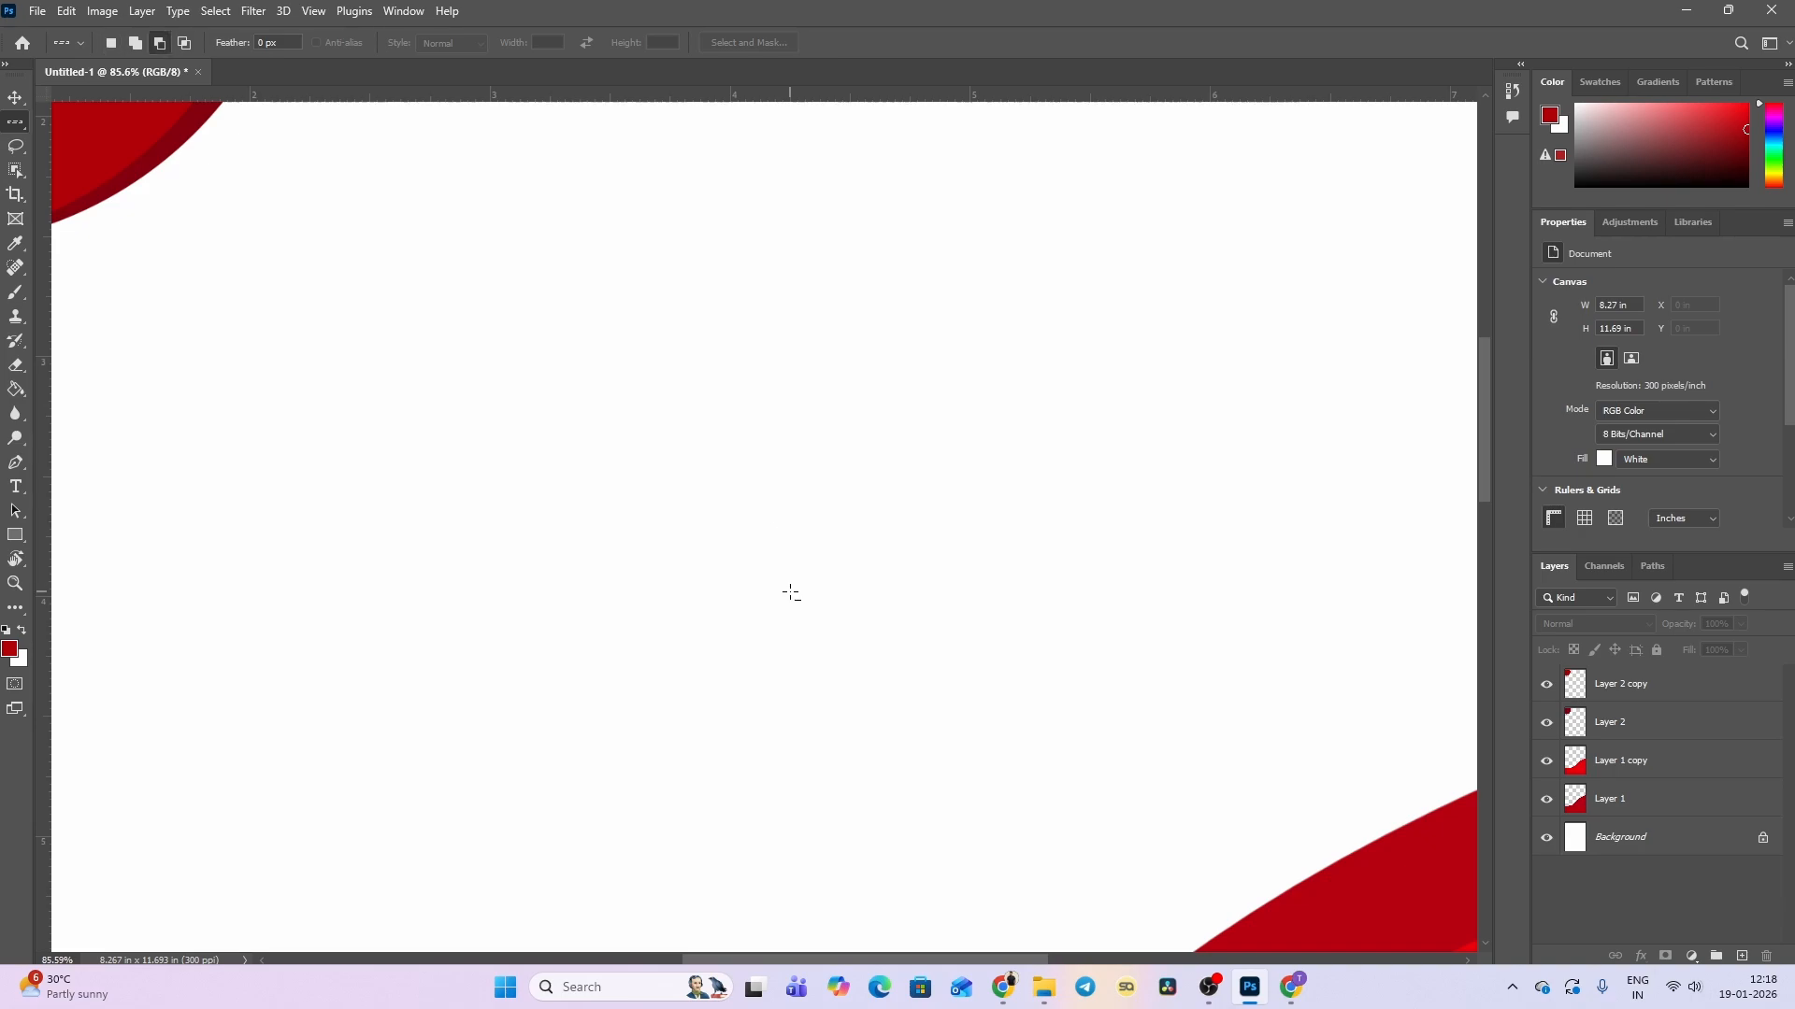
scroll(791, 593, down, 1)
scroll(791, 593, down, 2)
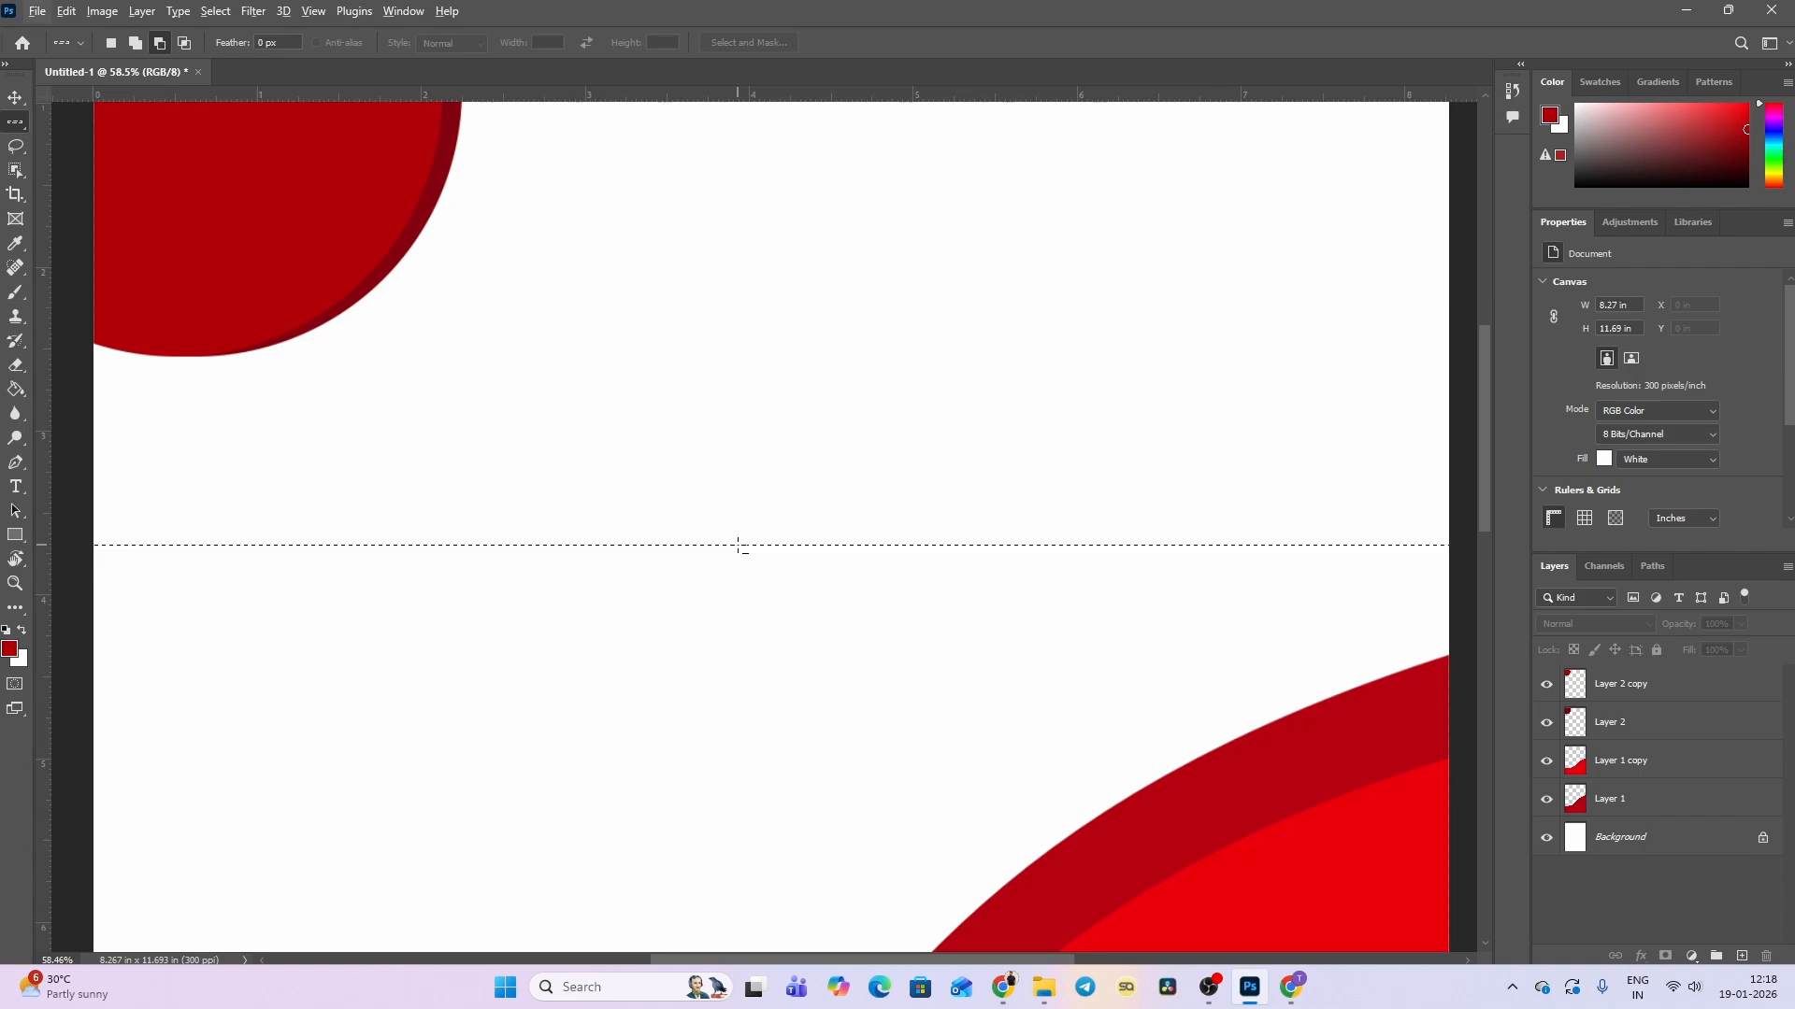
scroll(739, 546, up, 1)
scroll(738, 546, up, 5)
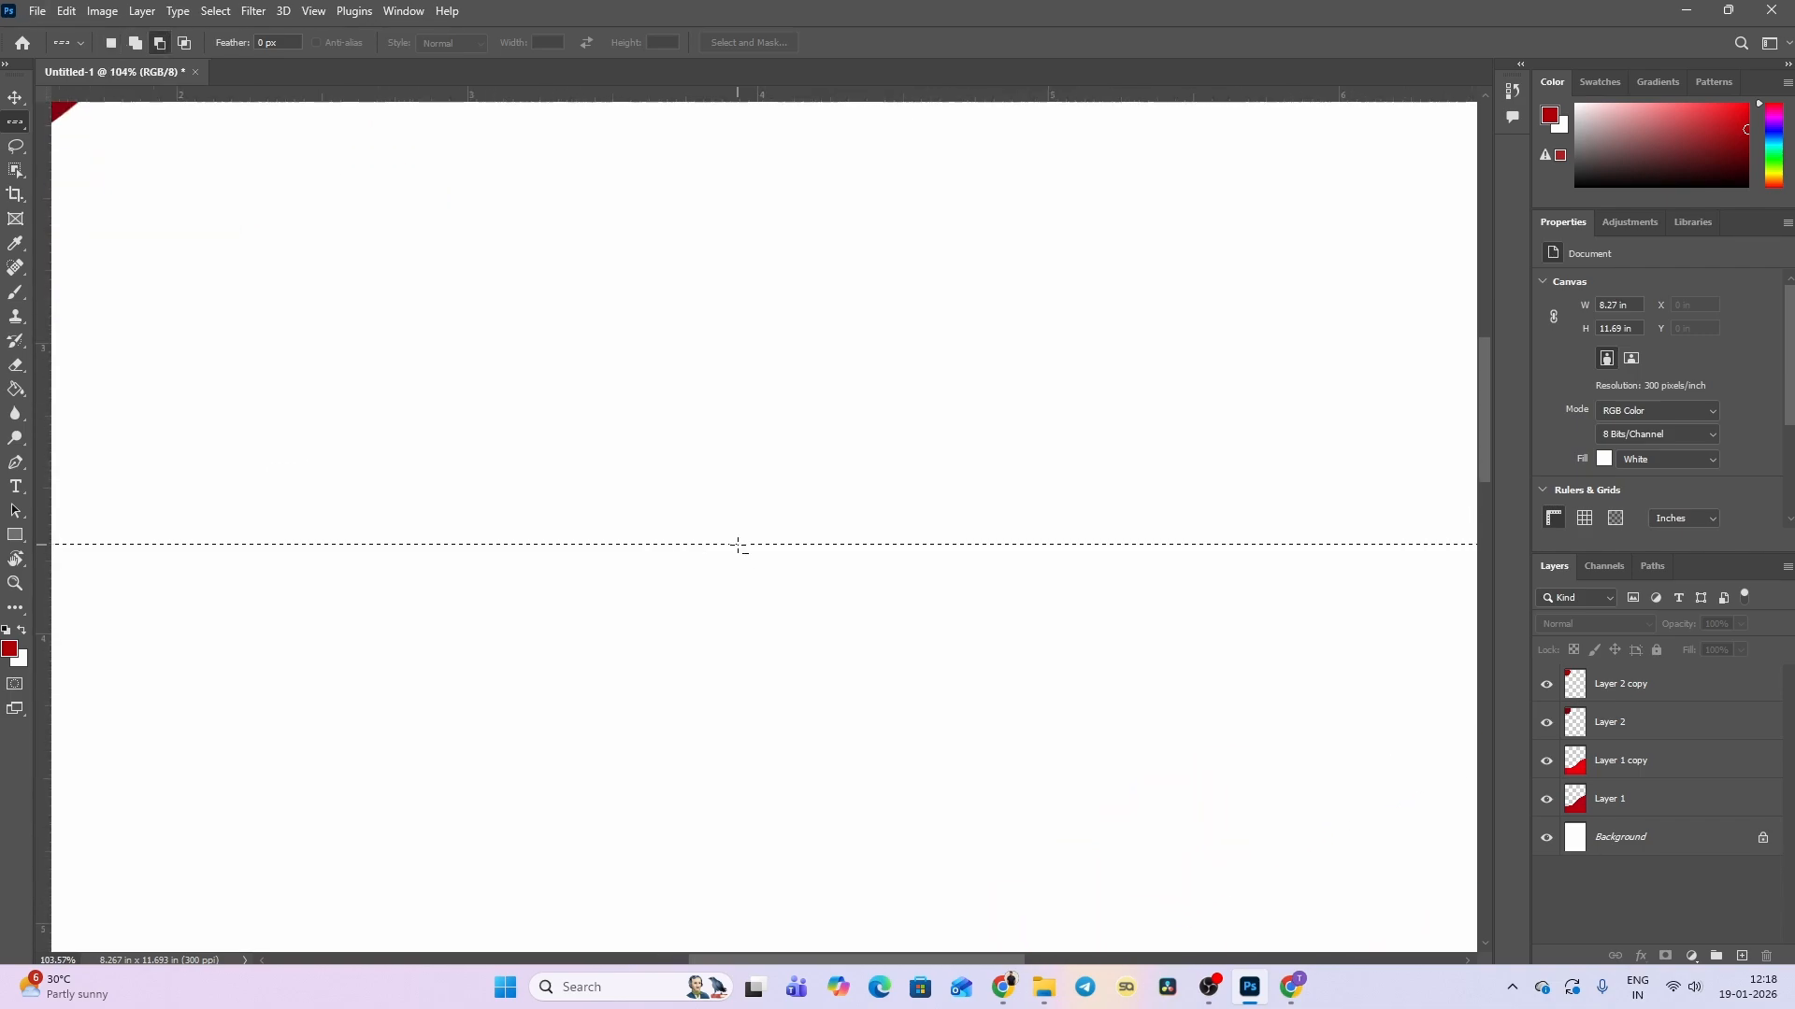
scroll(738, 546, up, 4)
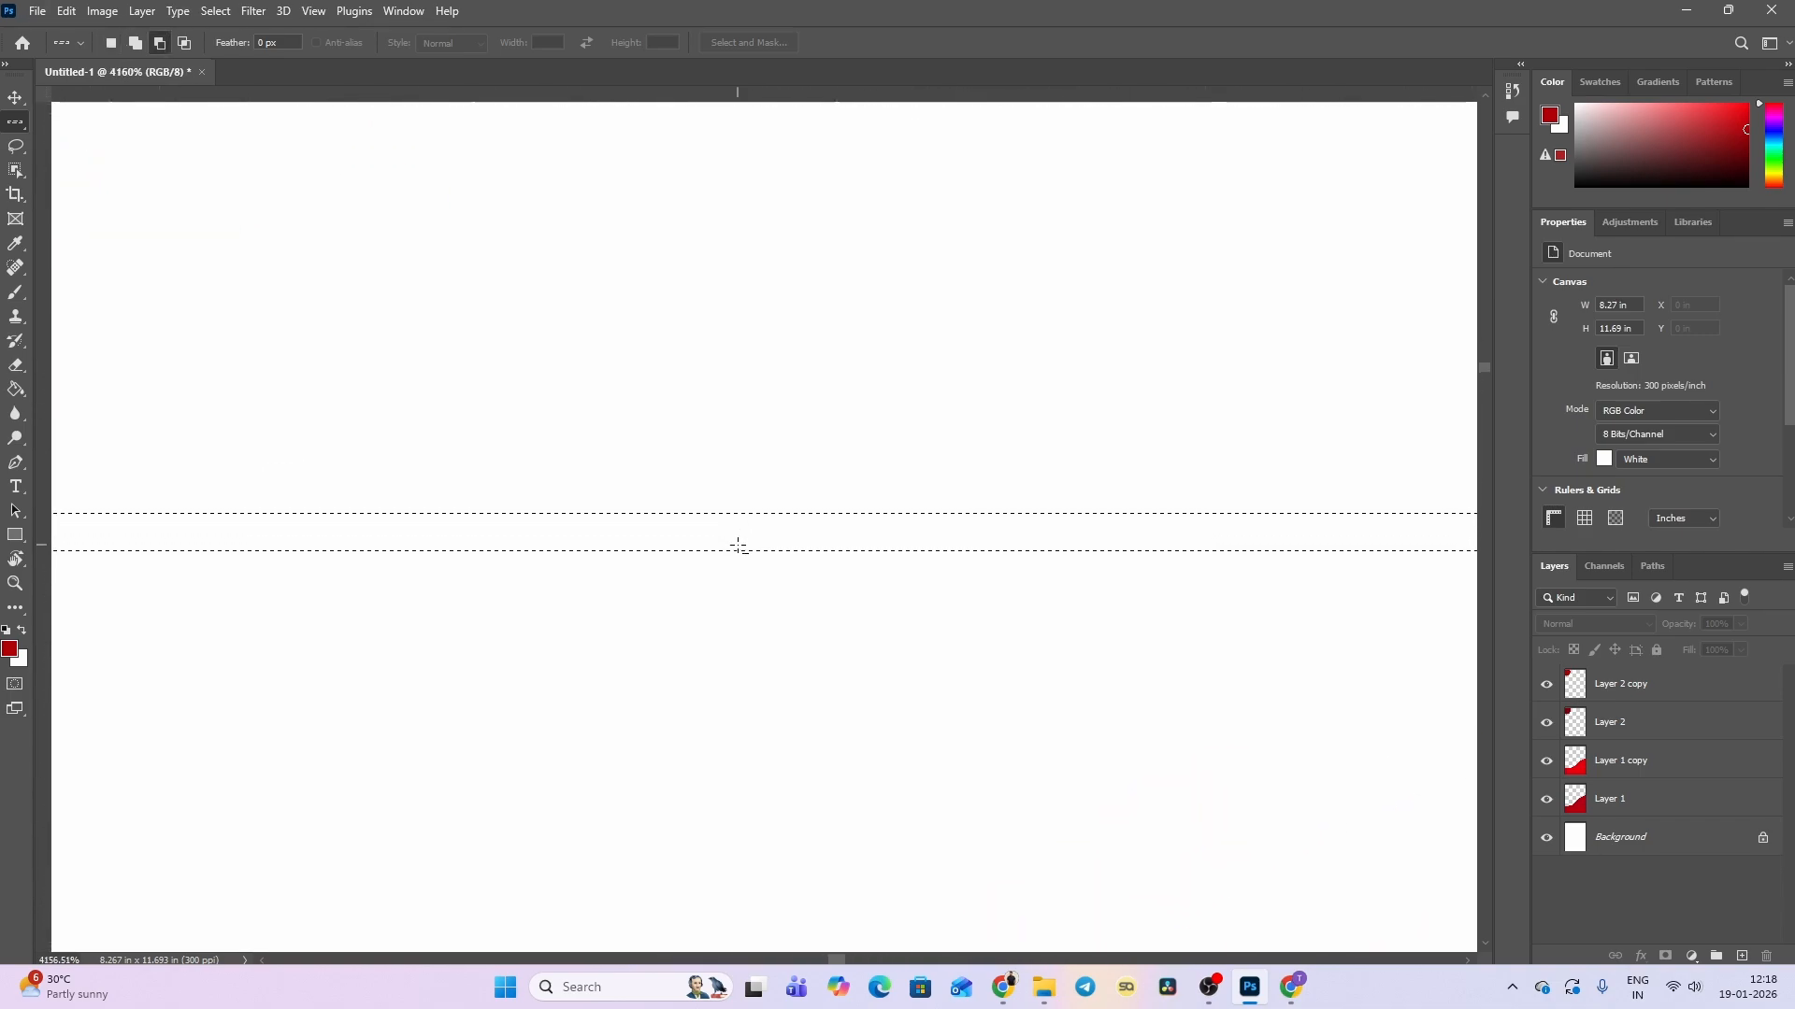
scroll(739, 545, down, 7)
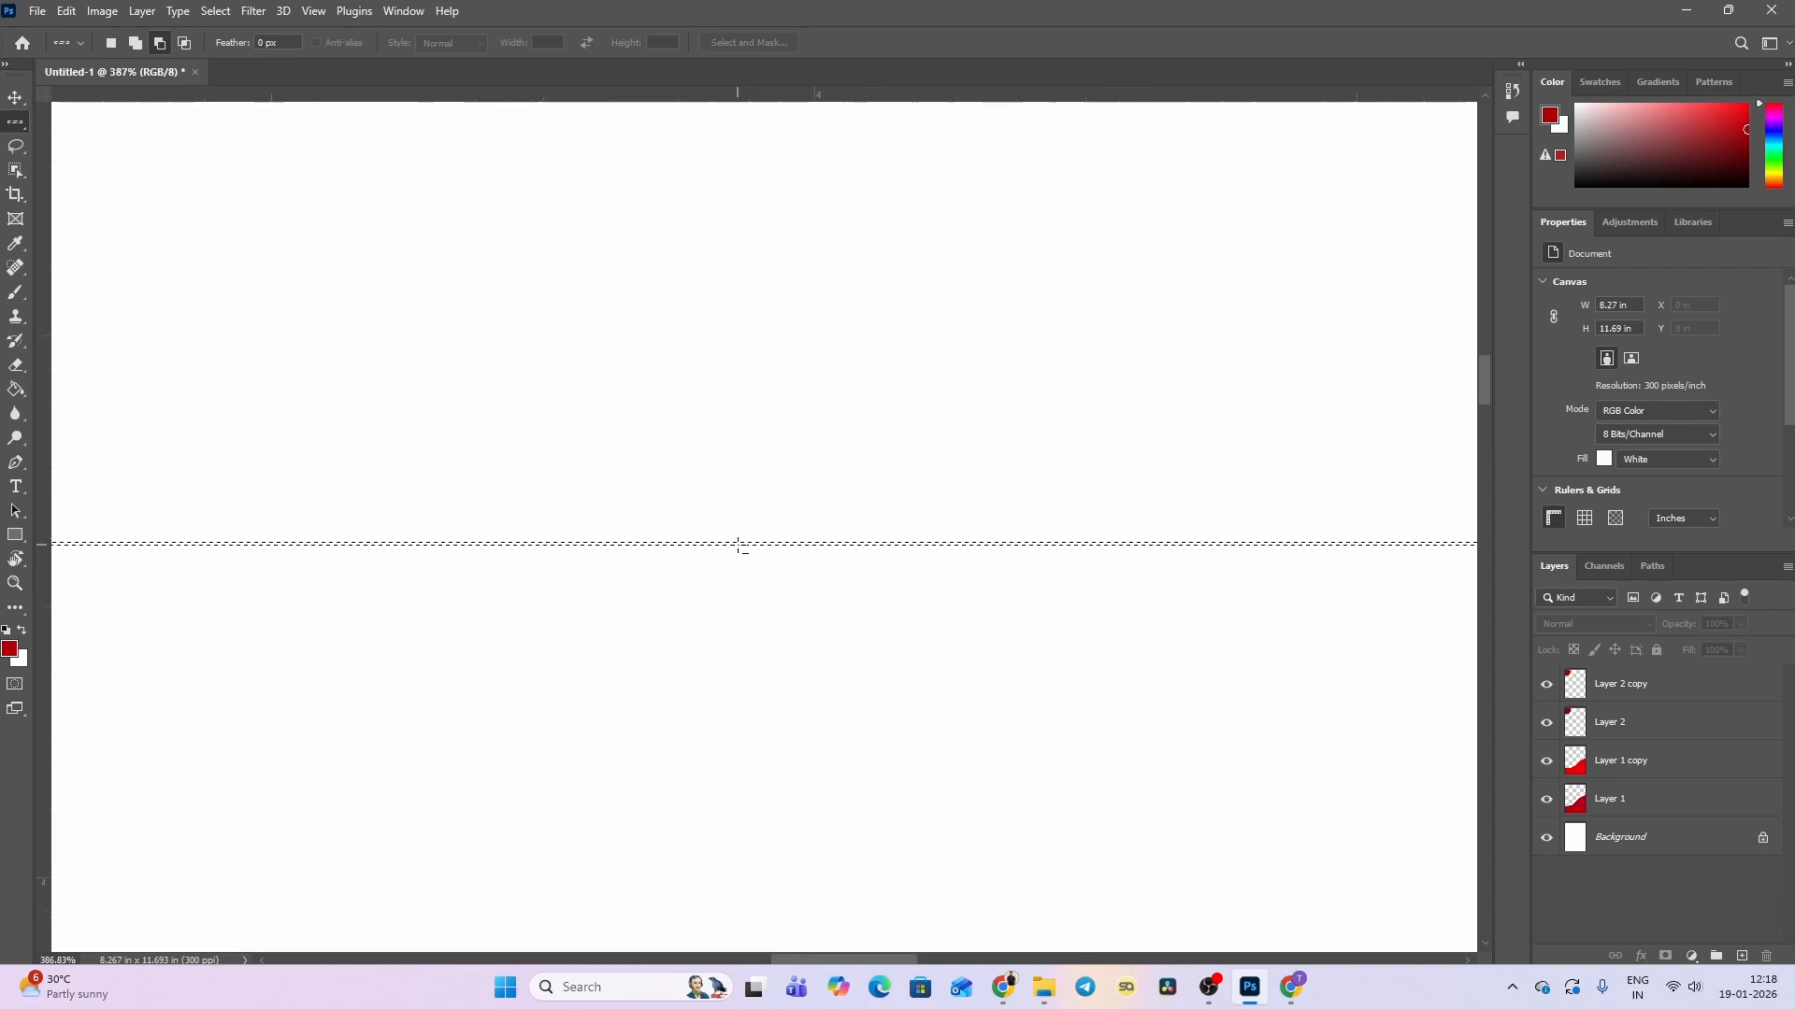
Fill the single-row selection with the dark red foreground color on a new layer, using the Paint Bucket.
scroll(738, 546, up, 10)
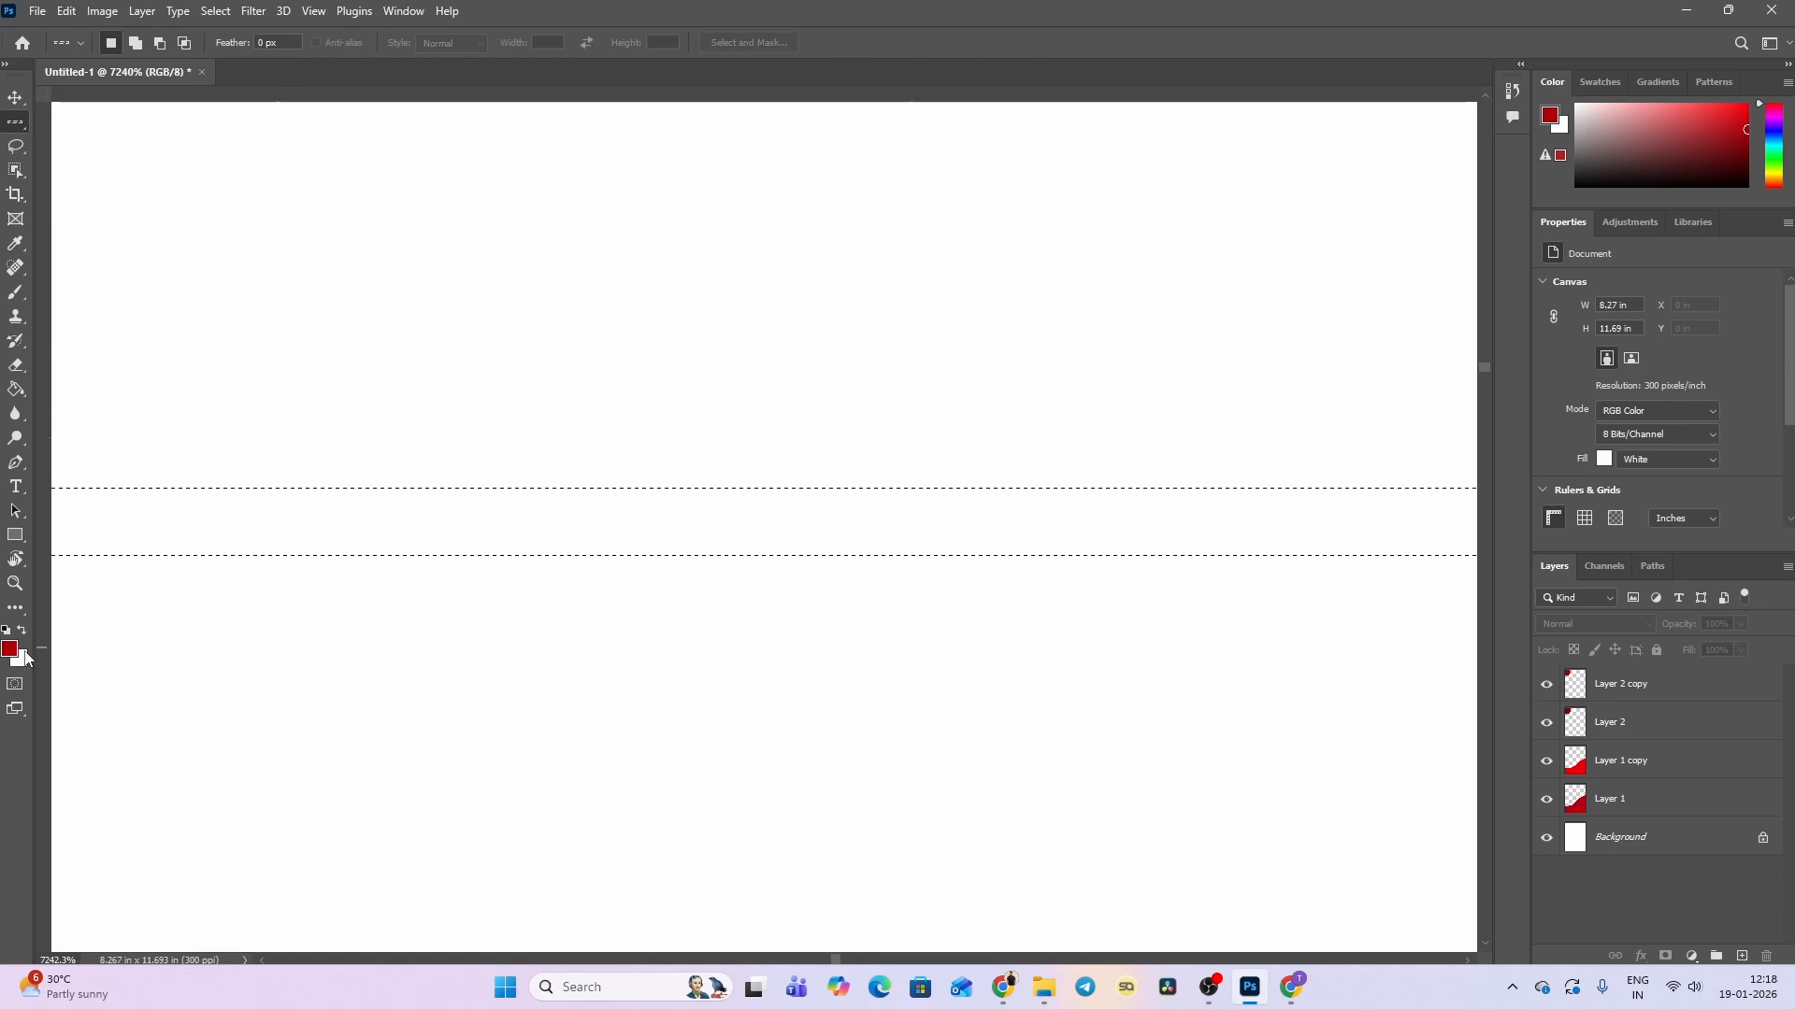
click(19, 394)
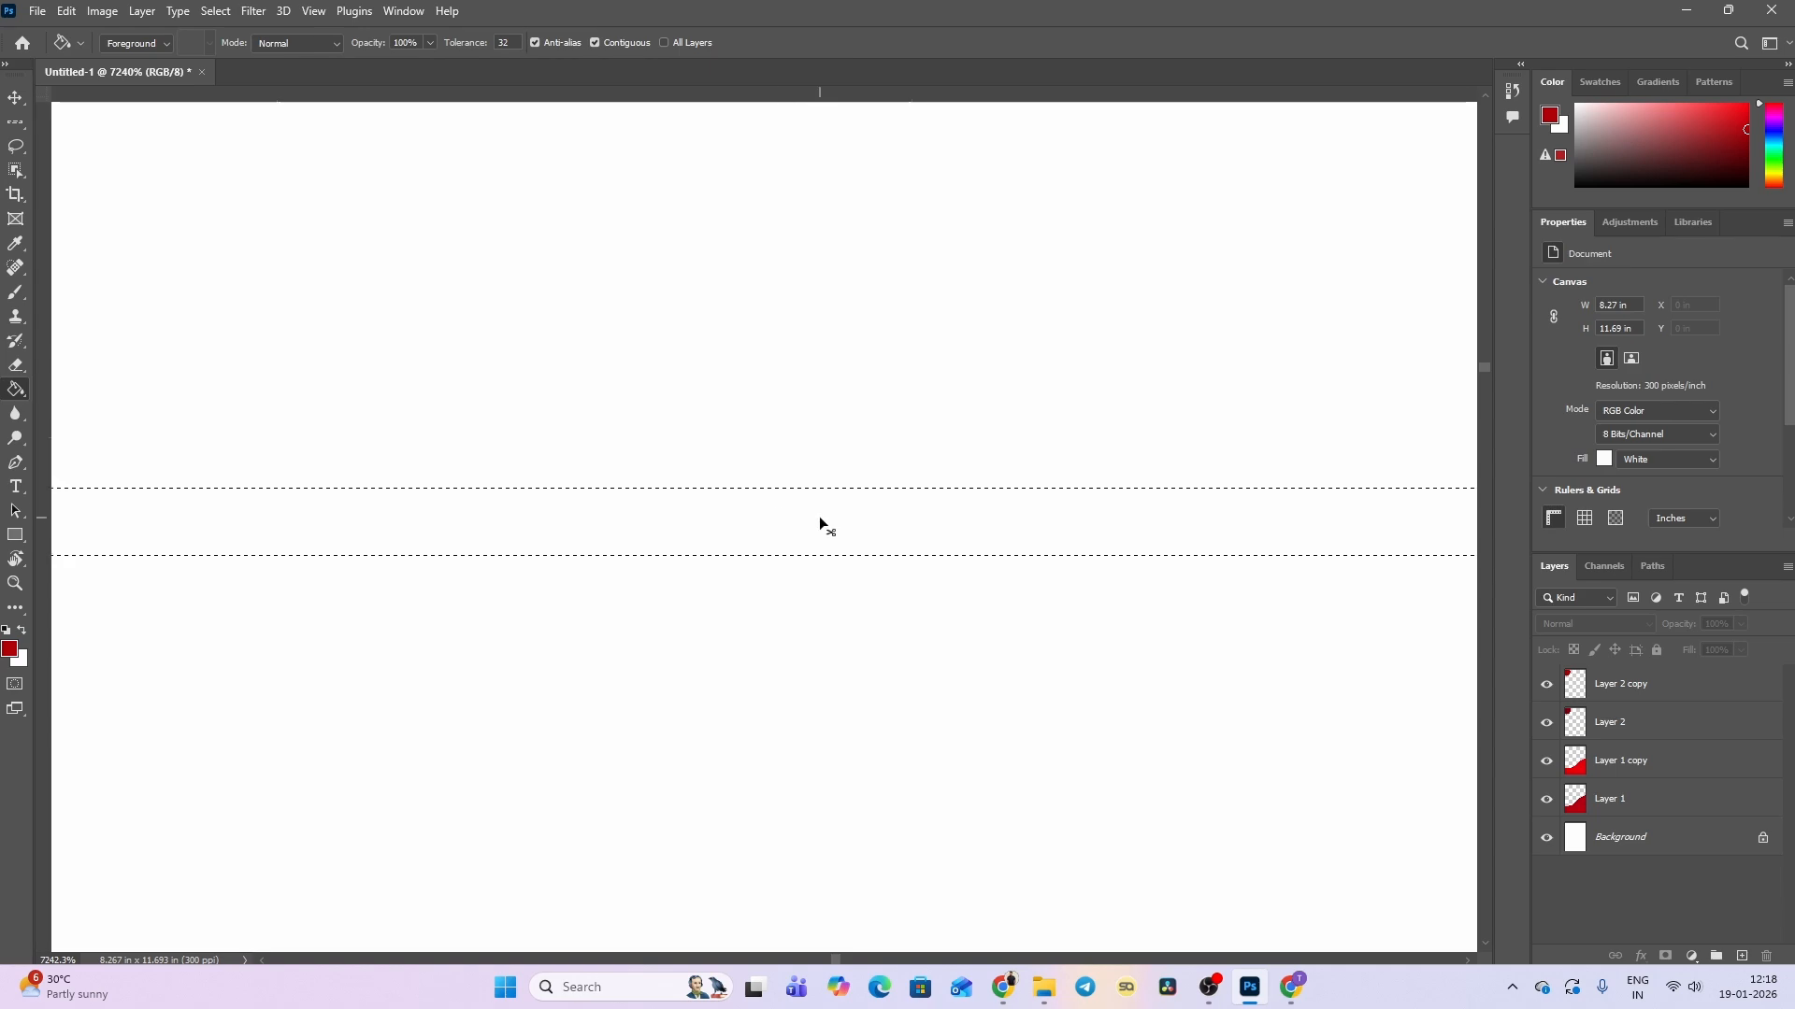
key(ctrl+shift+n)
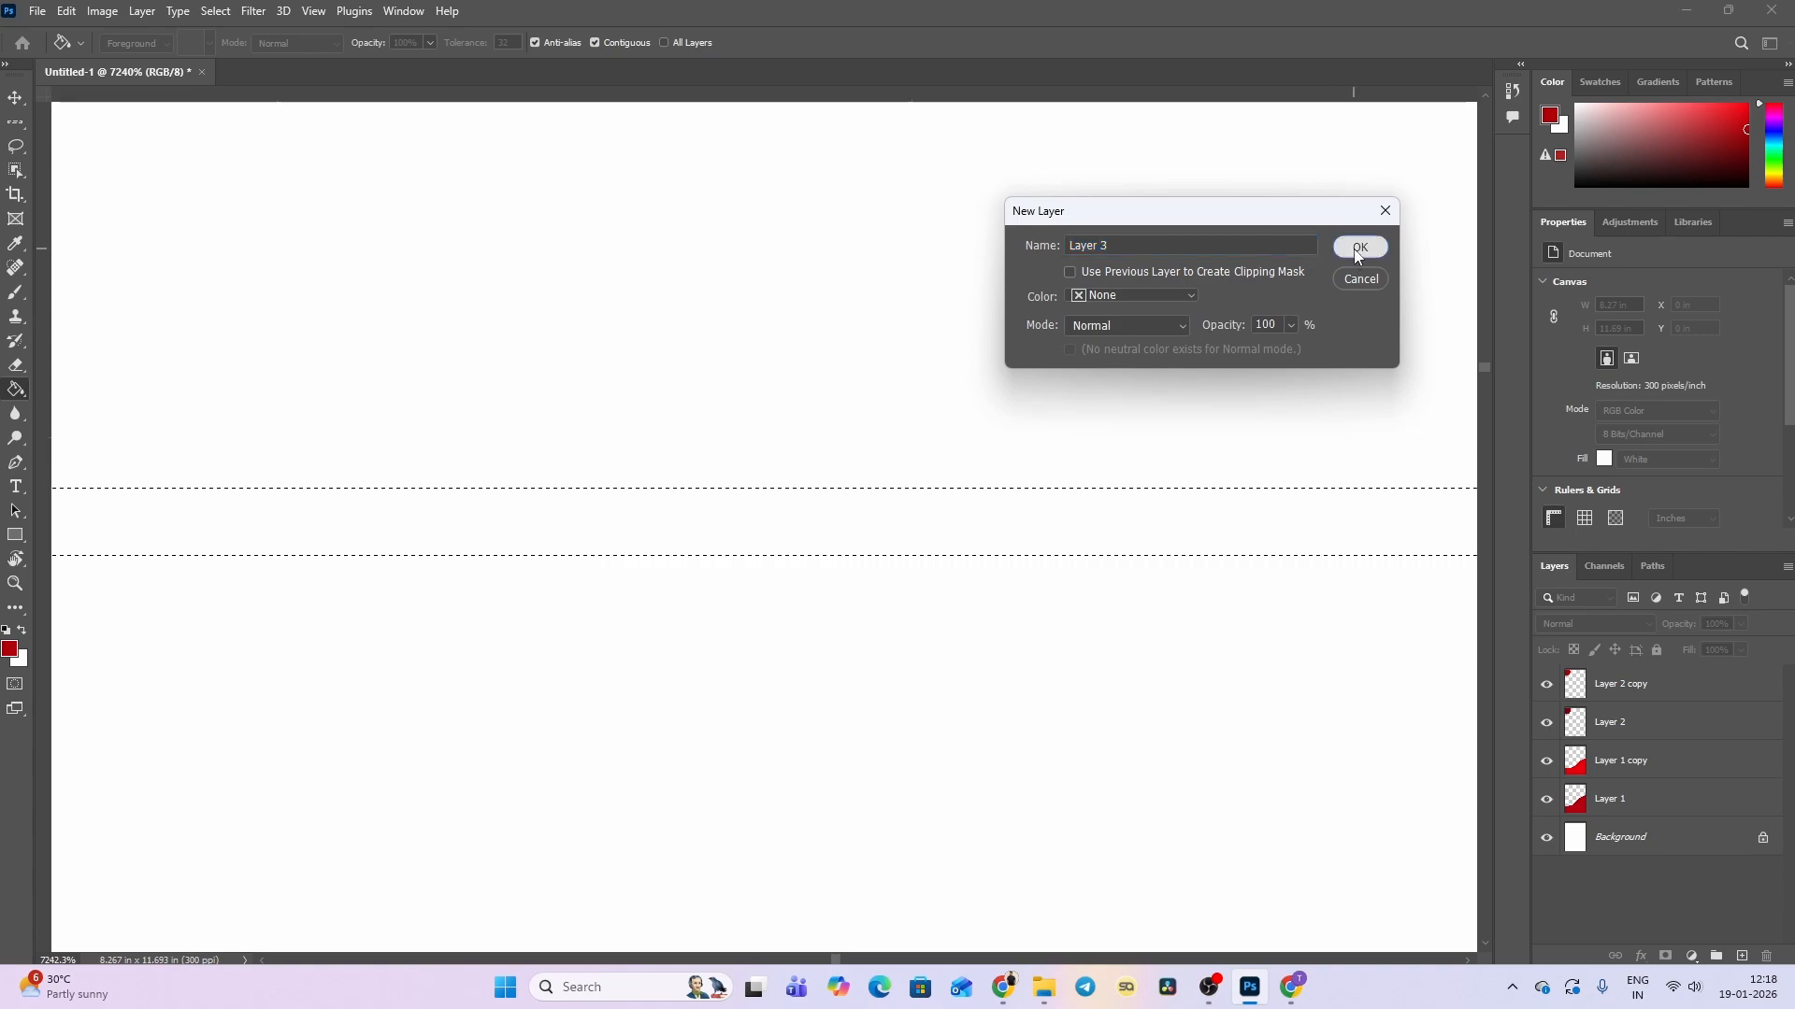
click(1358, 248)
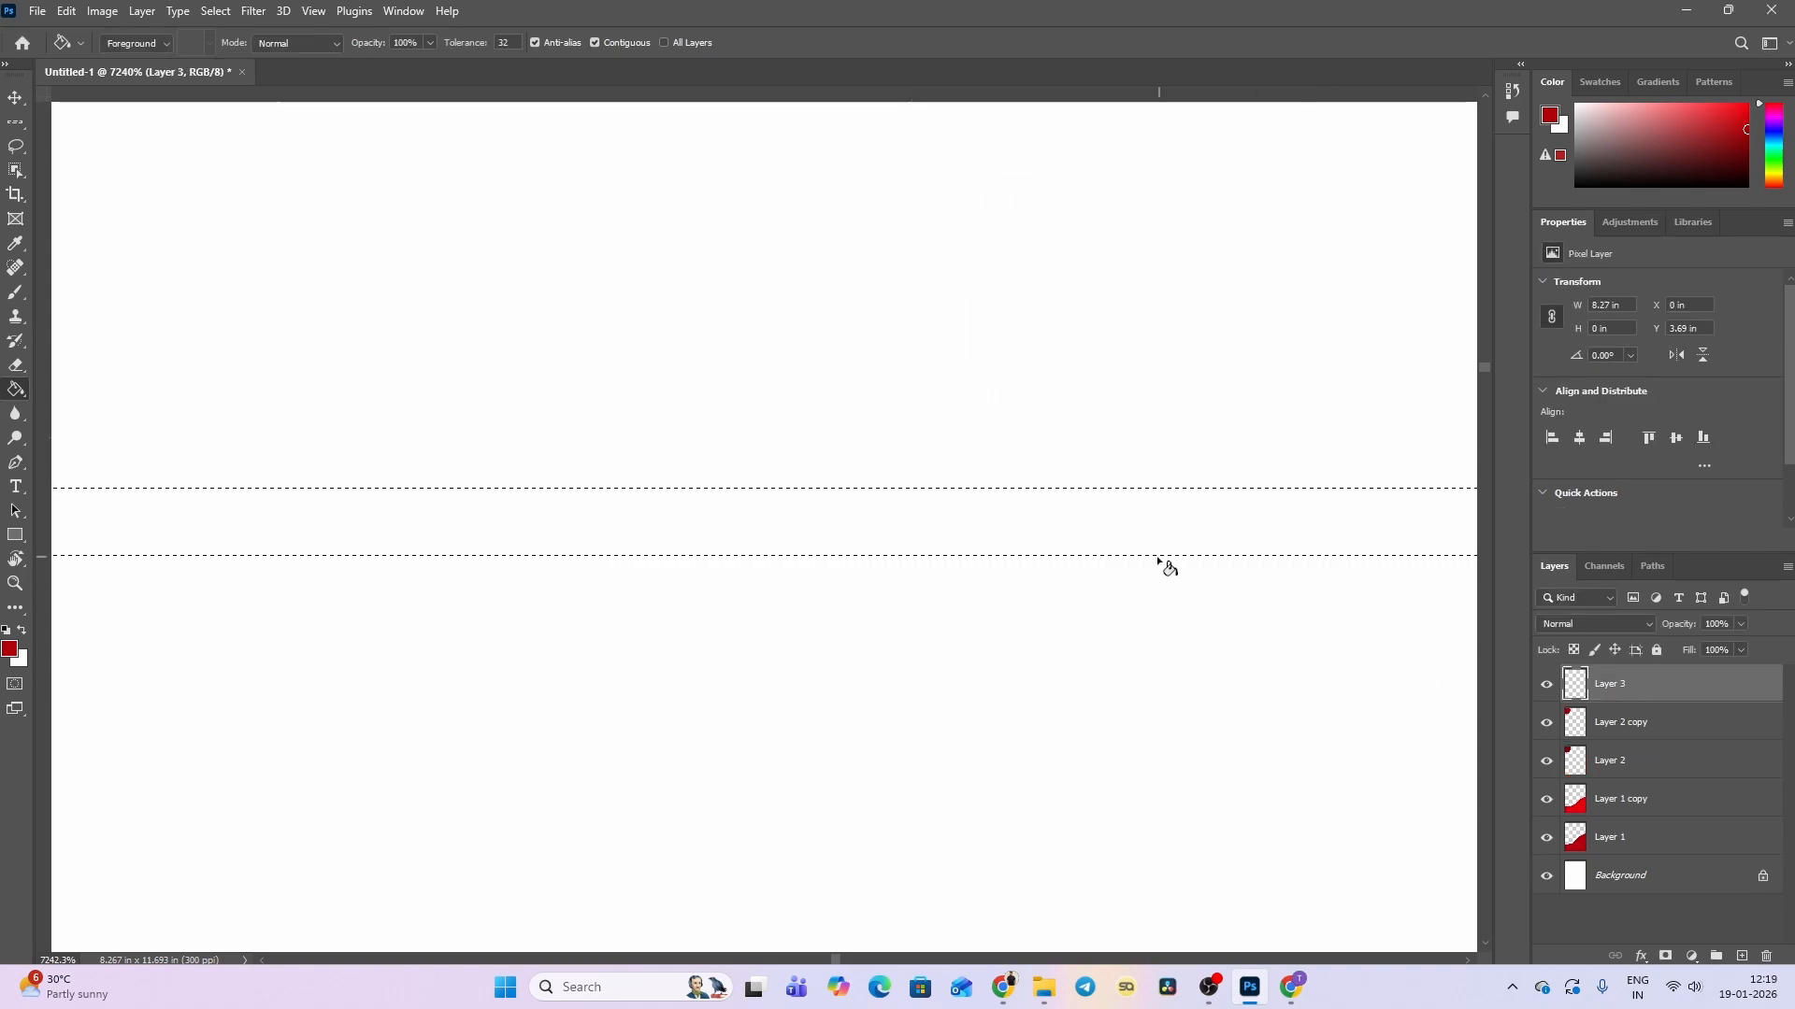
click(1071, 534)
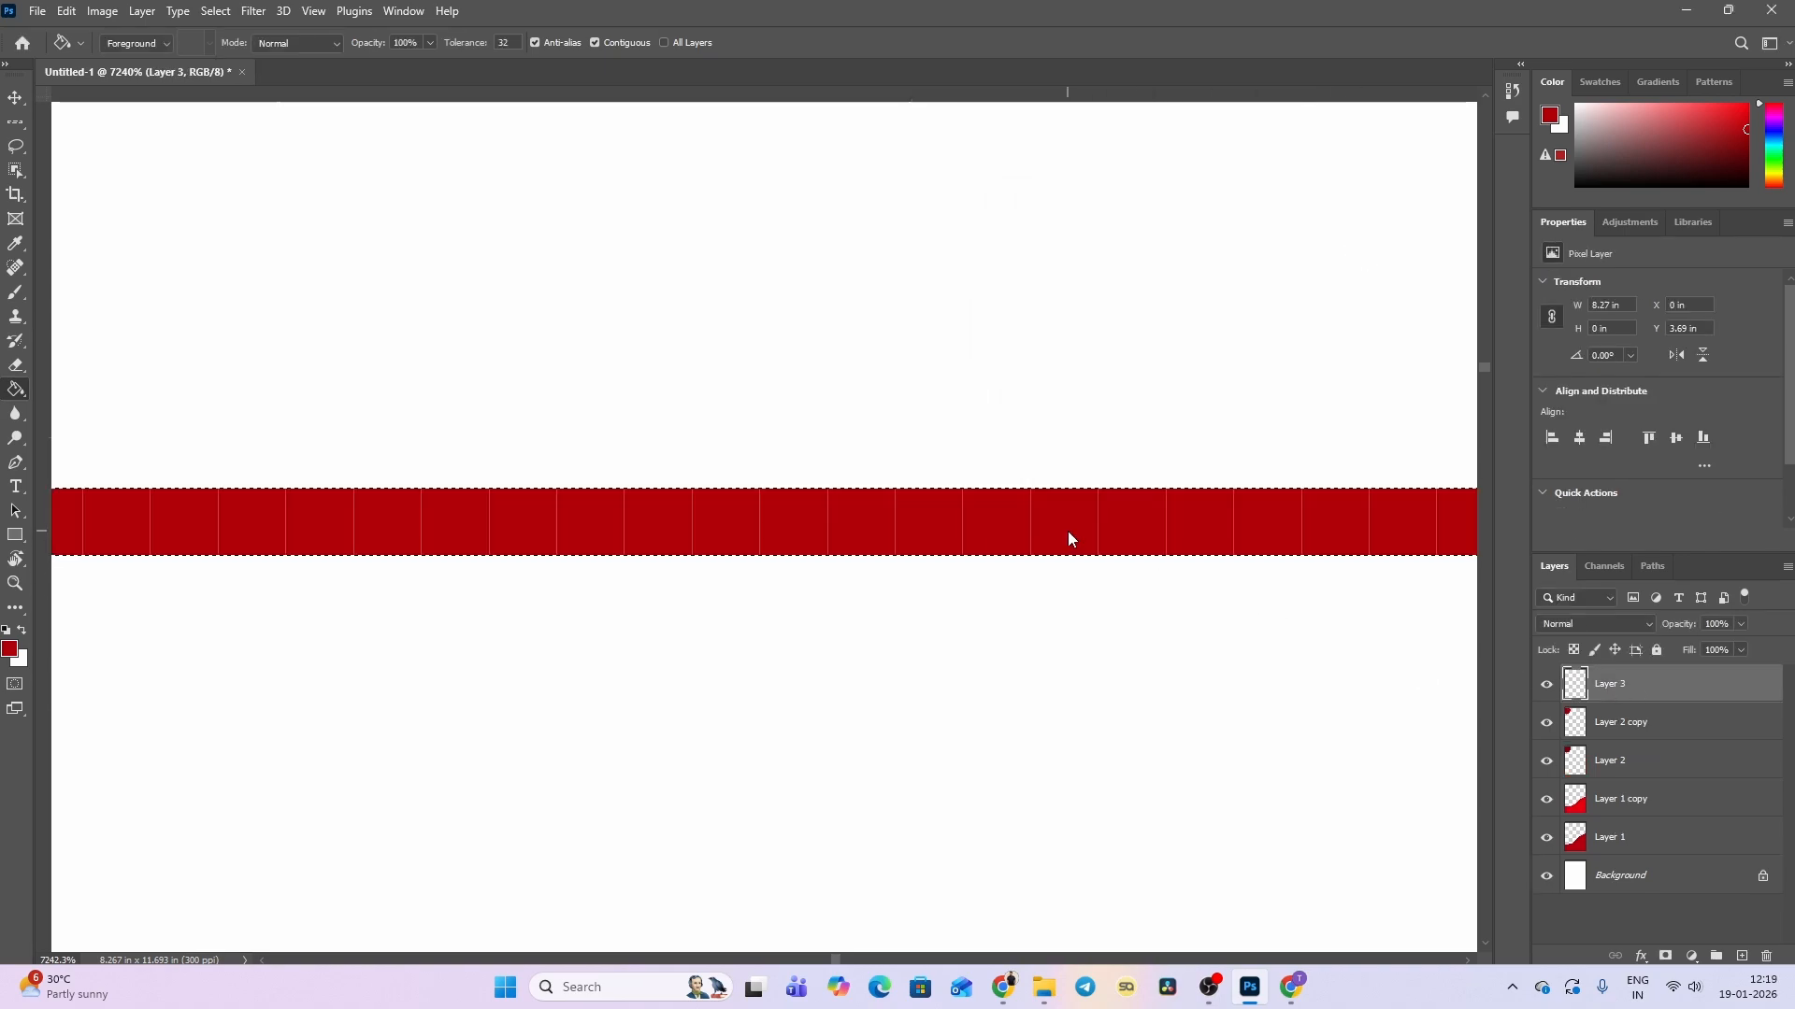
scroll(1067, 530, down, 10)
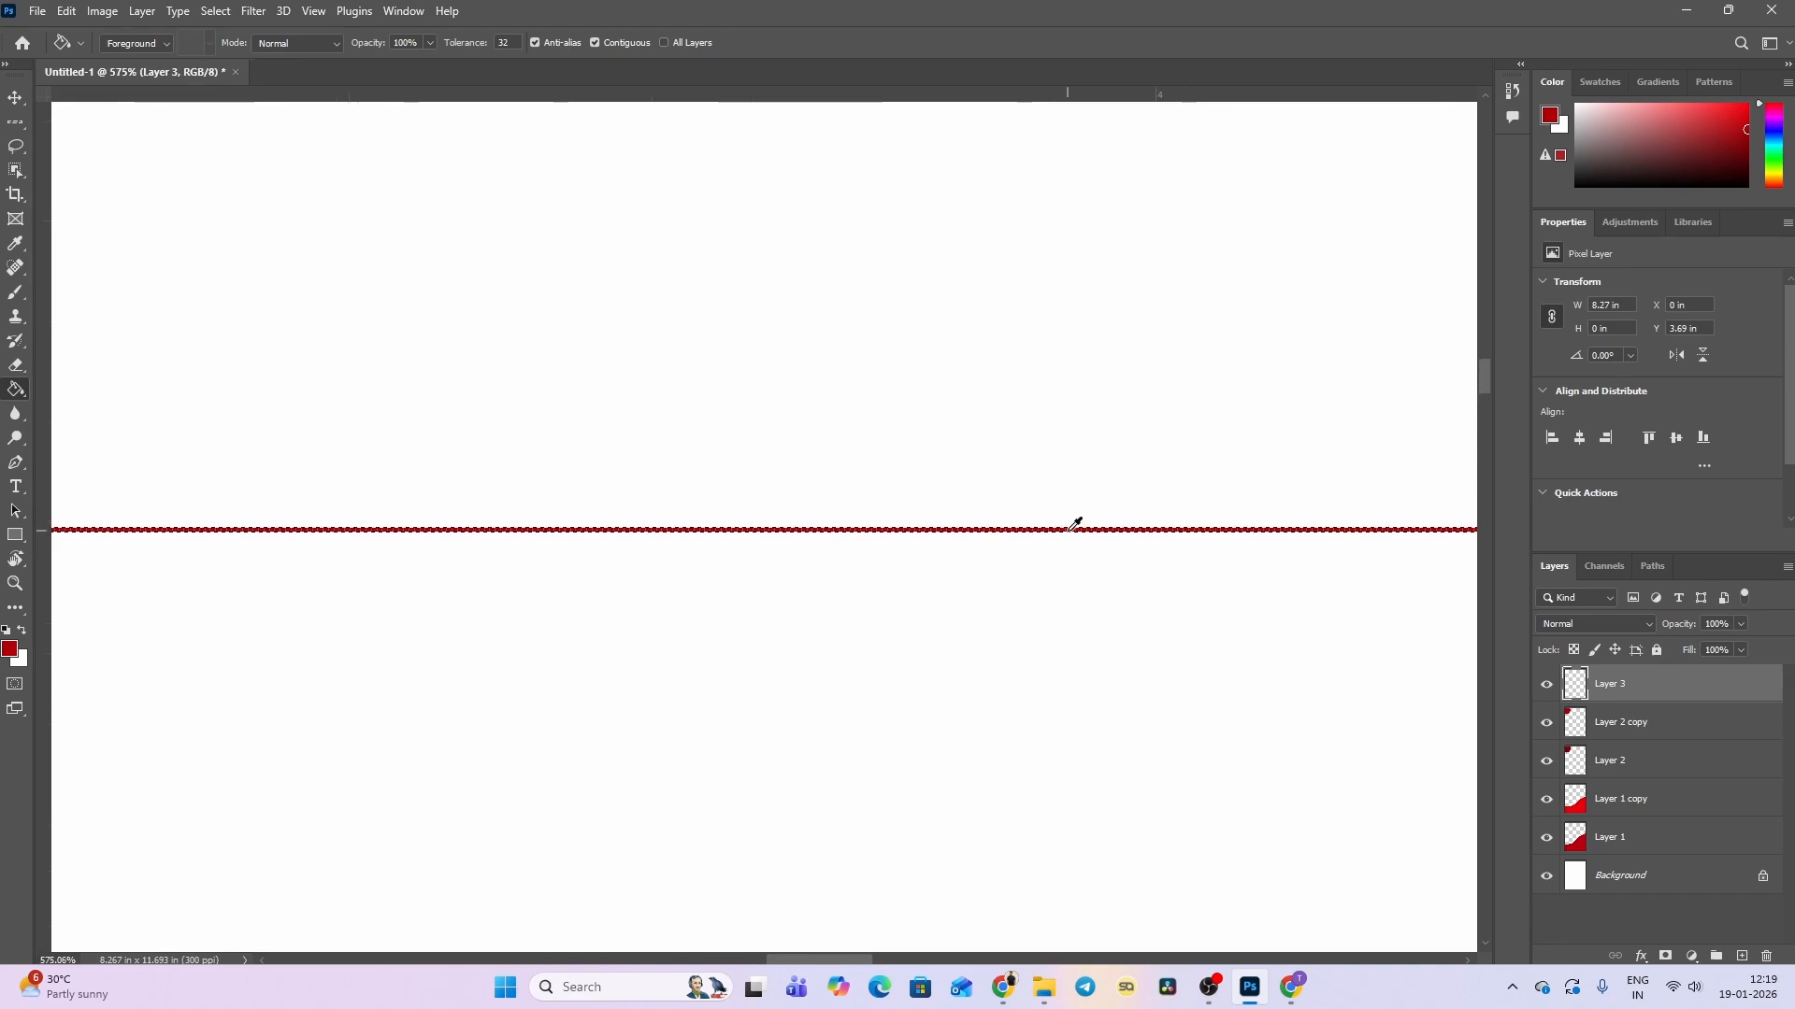
scroll(1074, 526, down, 8)
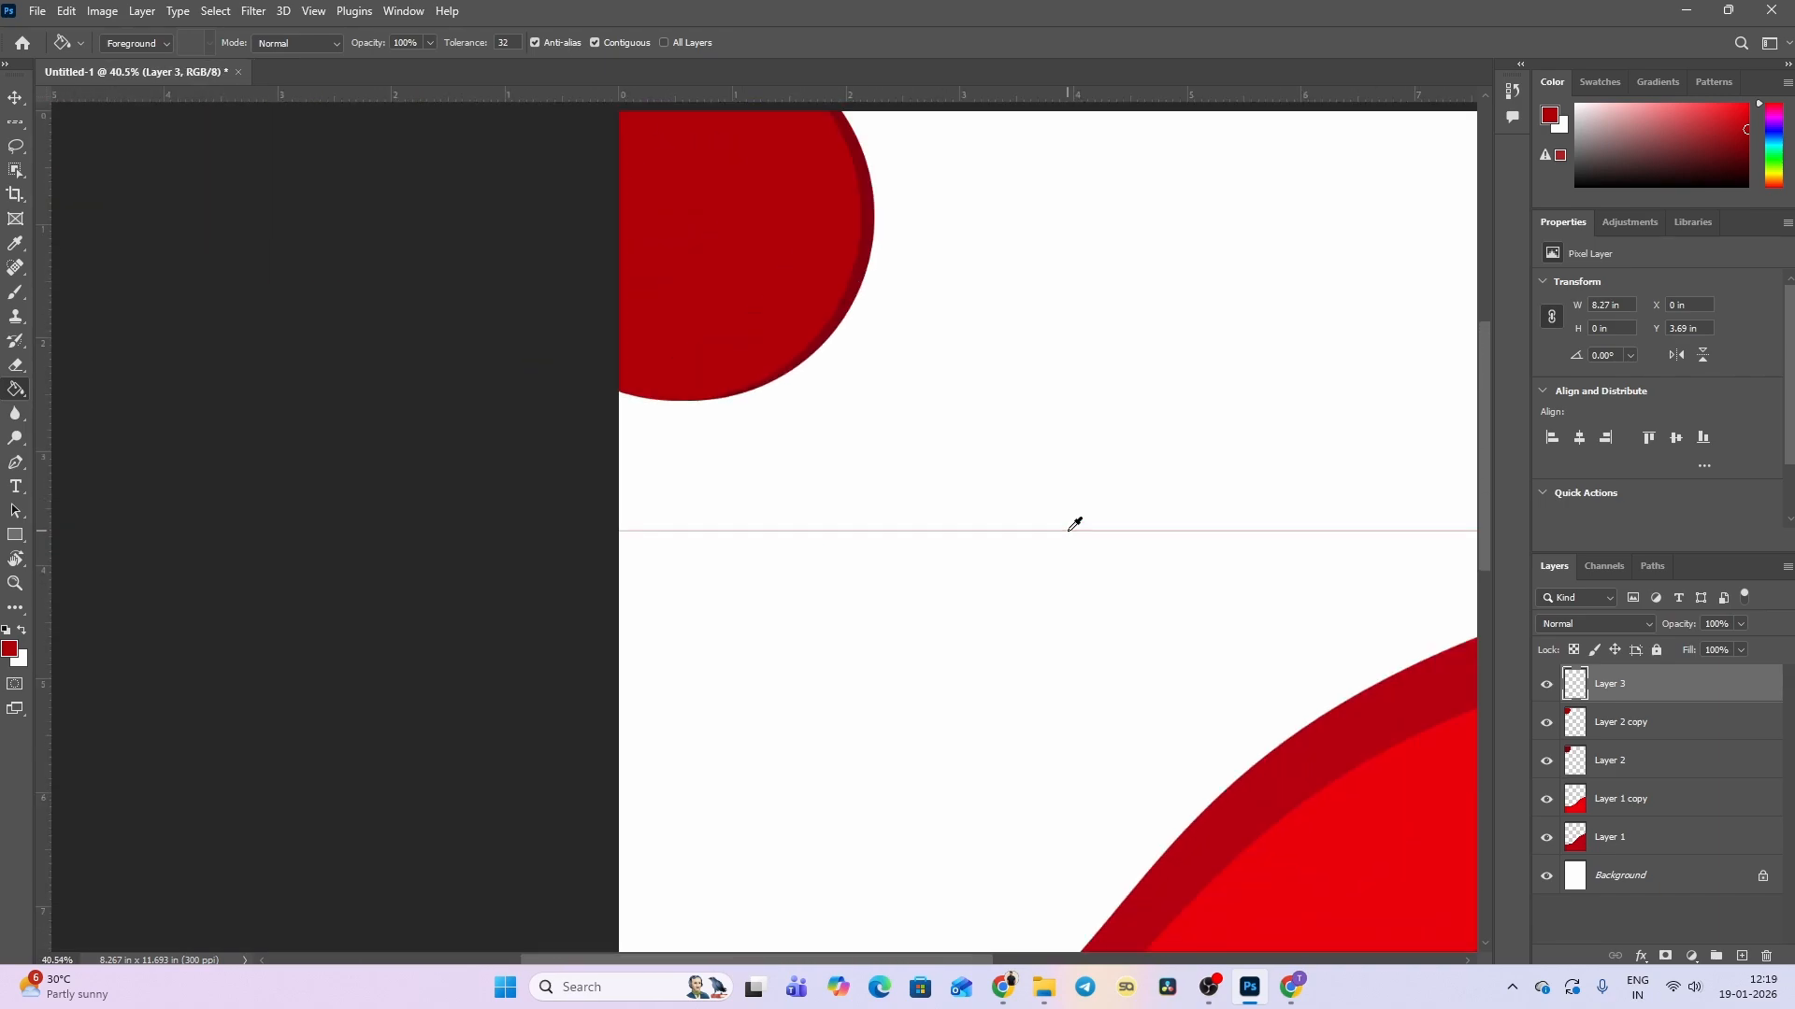
drag(1289, 649, 953, 621)
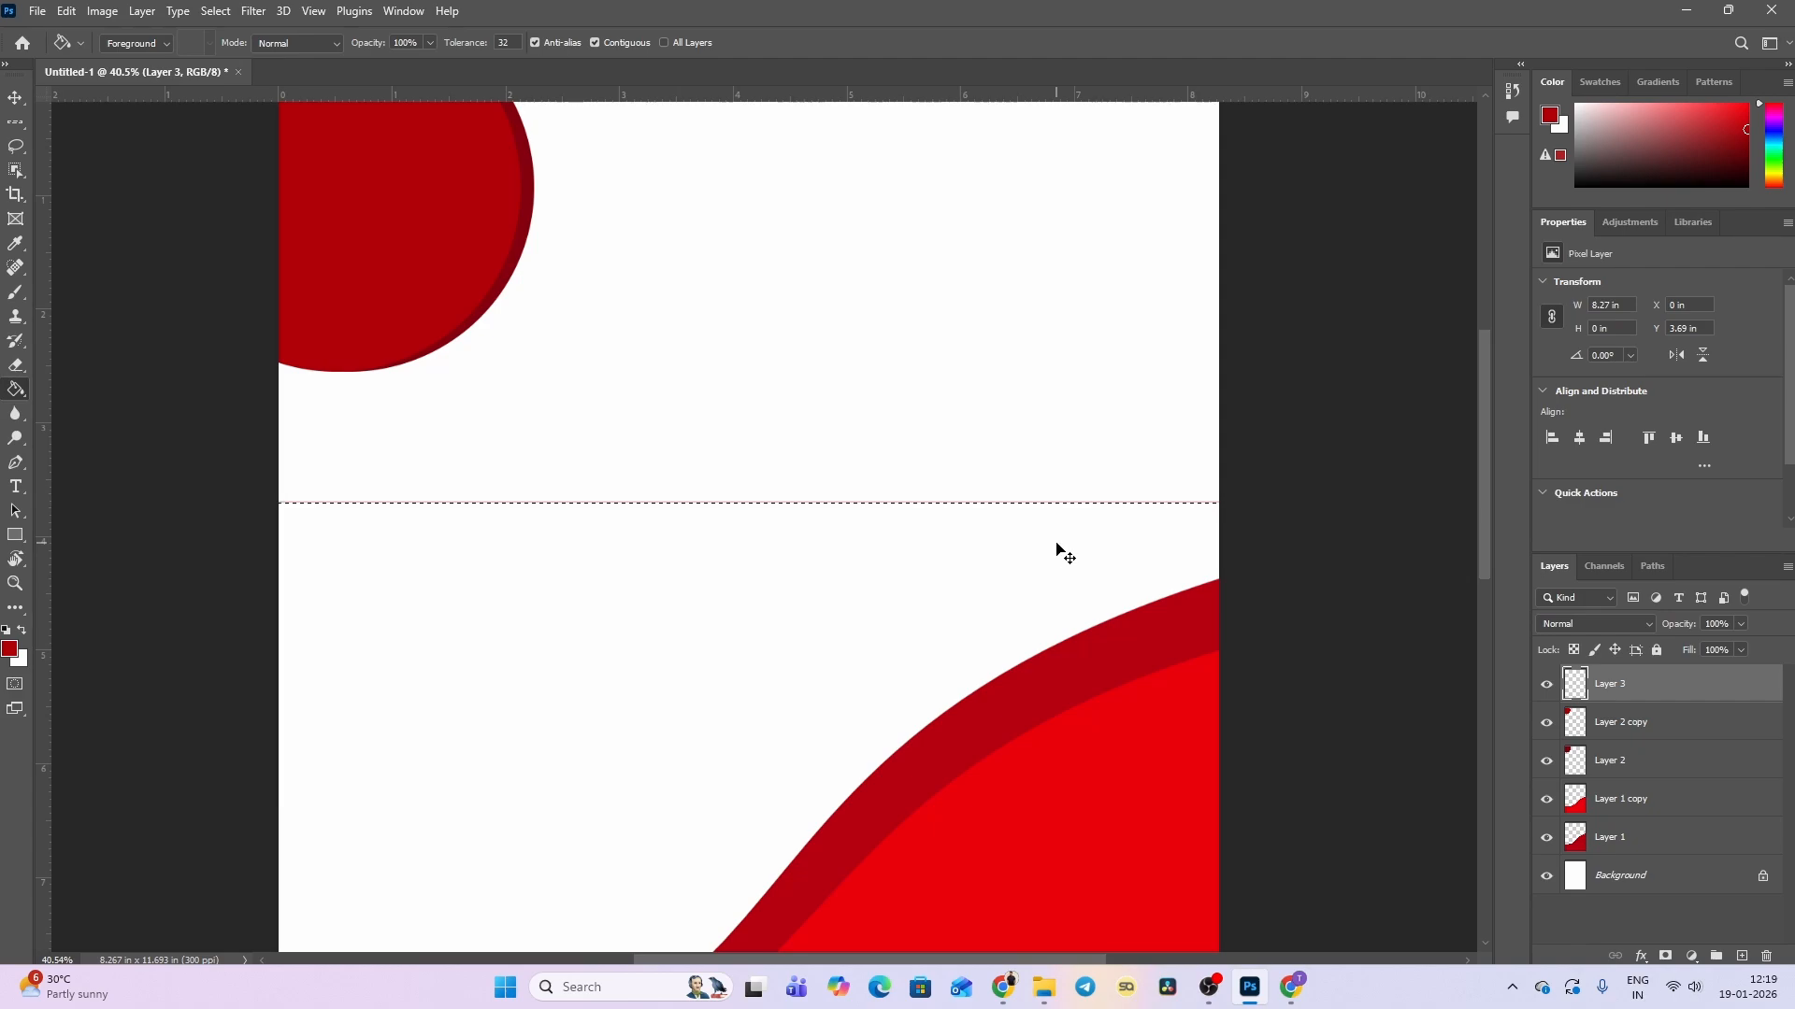
scroll(1060, 548, down, 3)
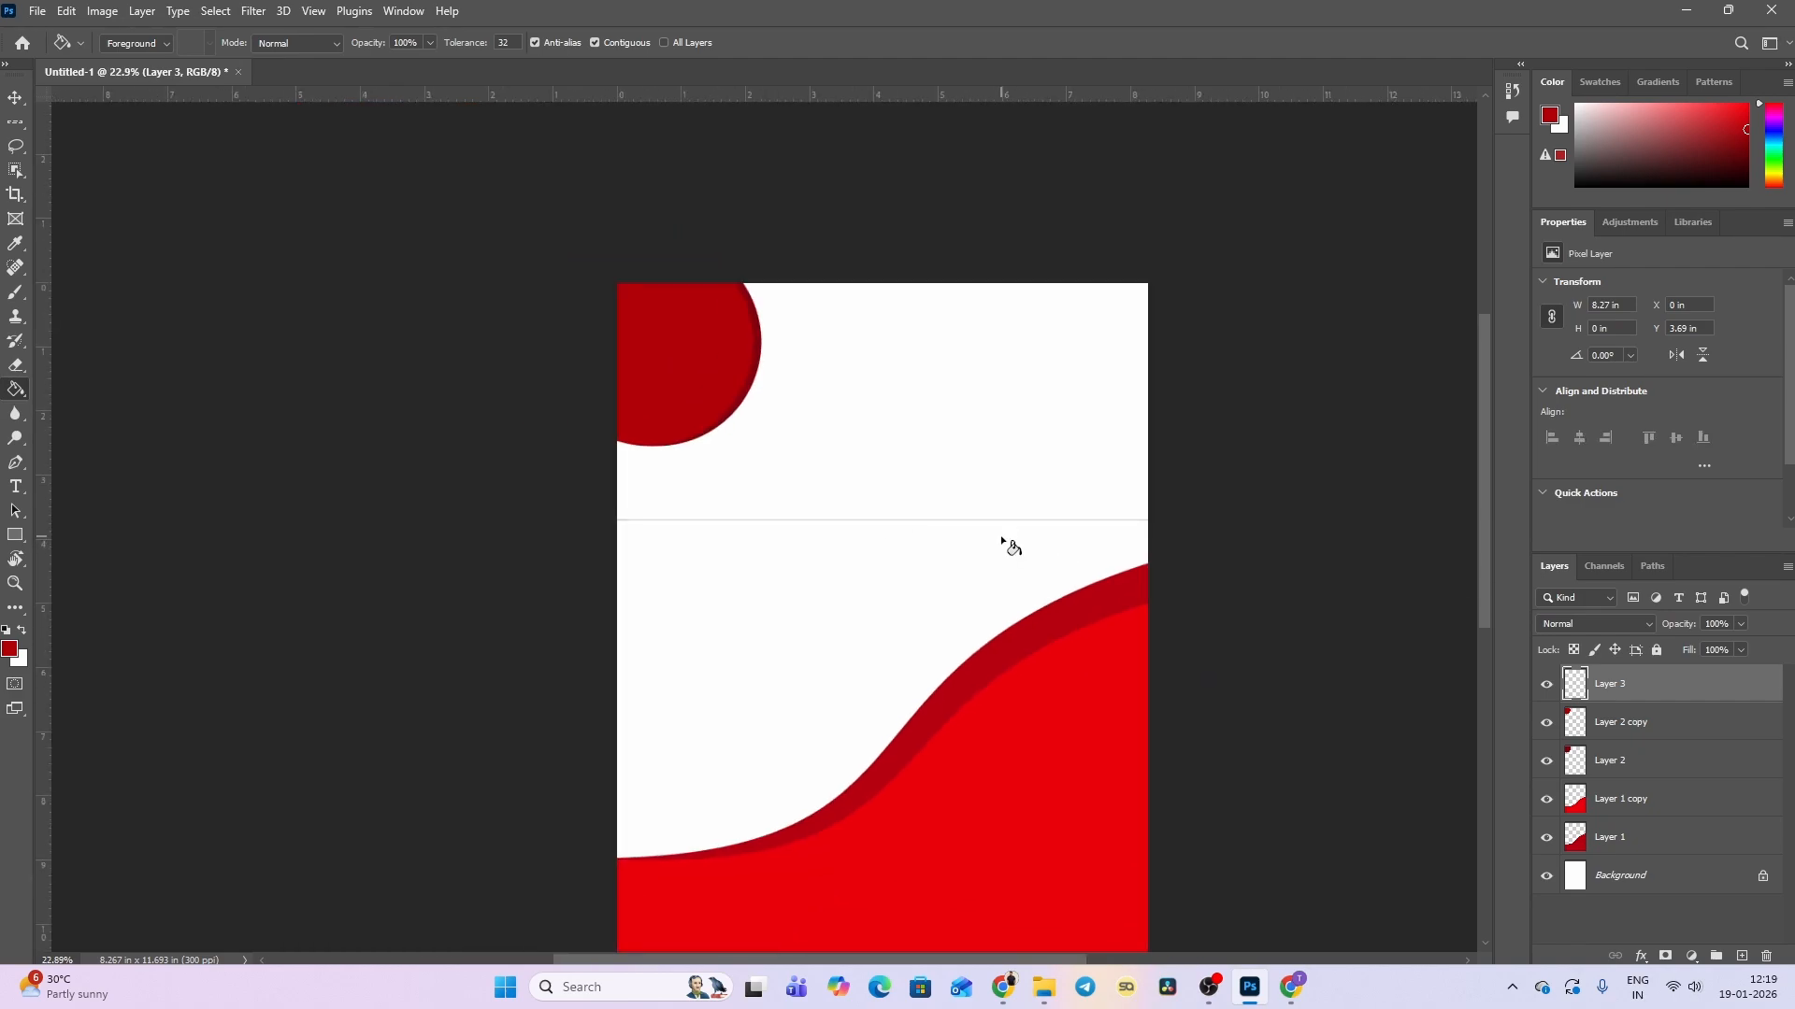
click(13, 125)
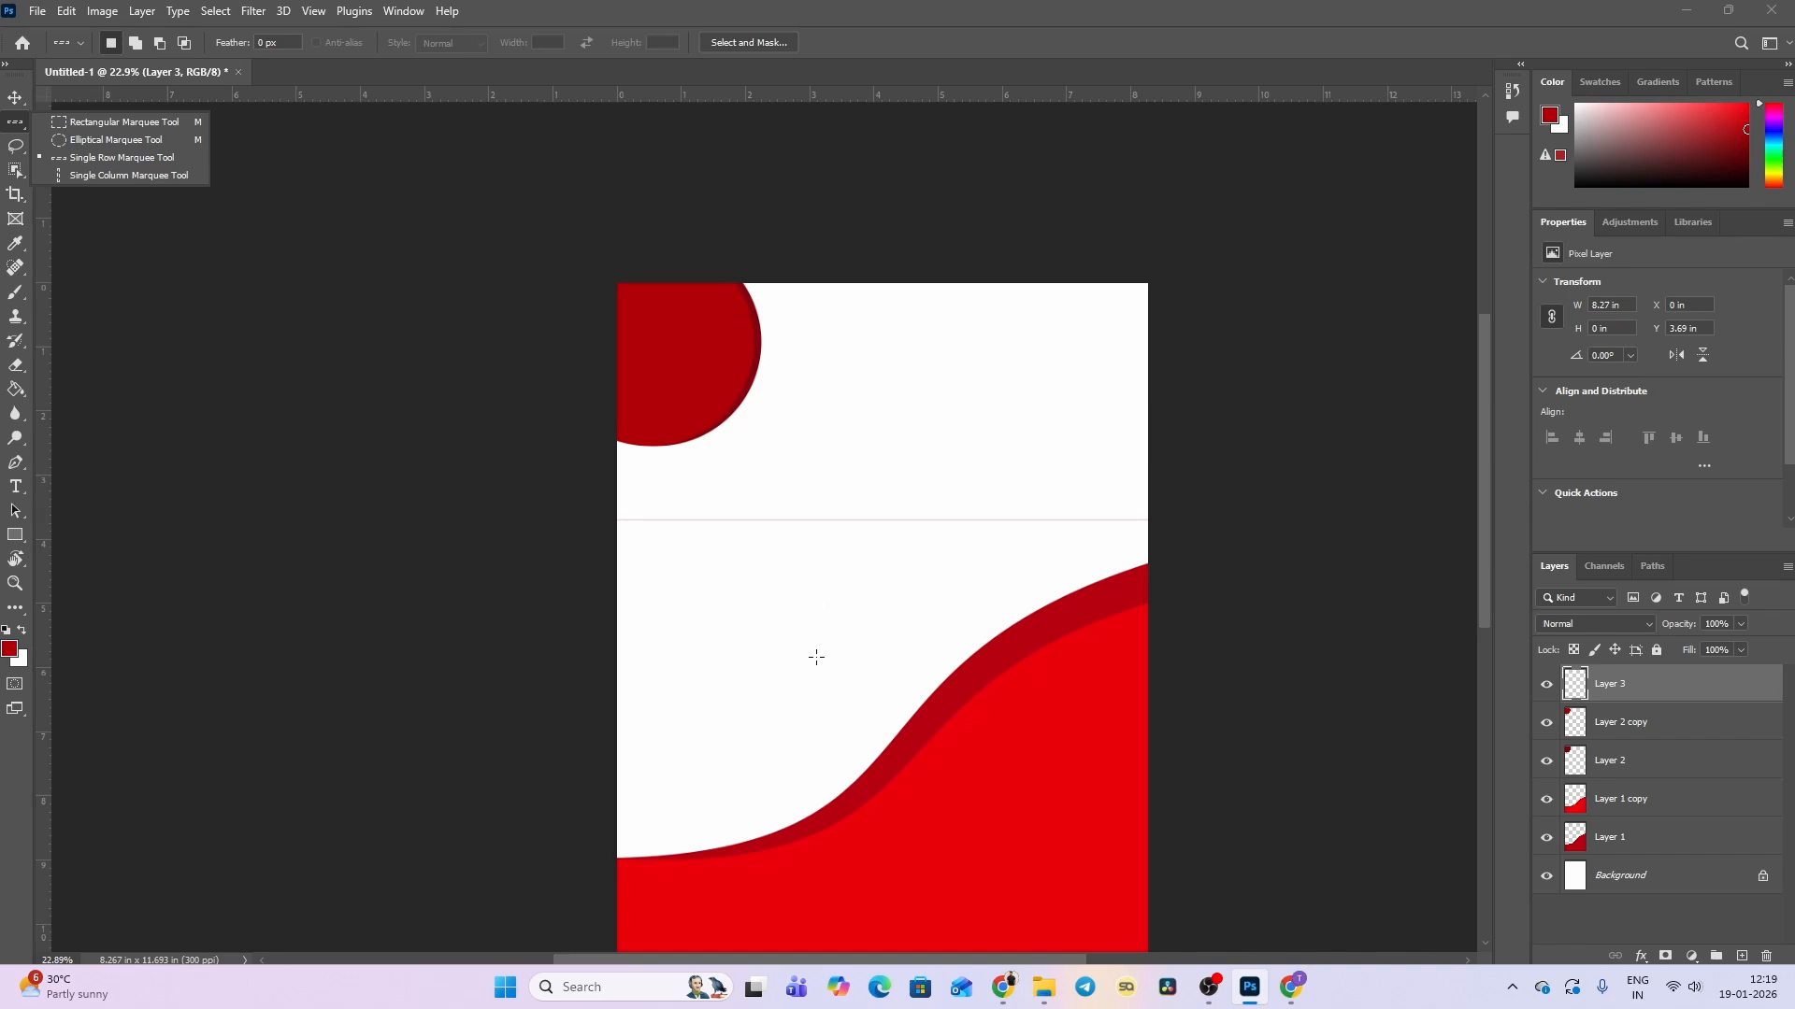
click(1285, 601)
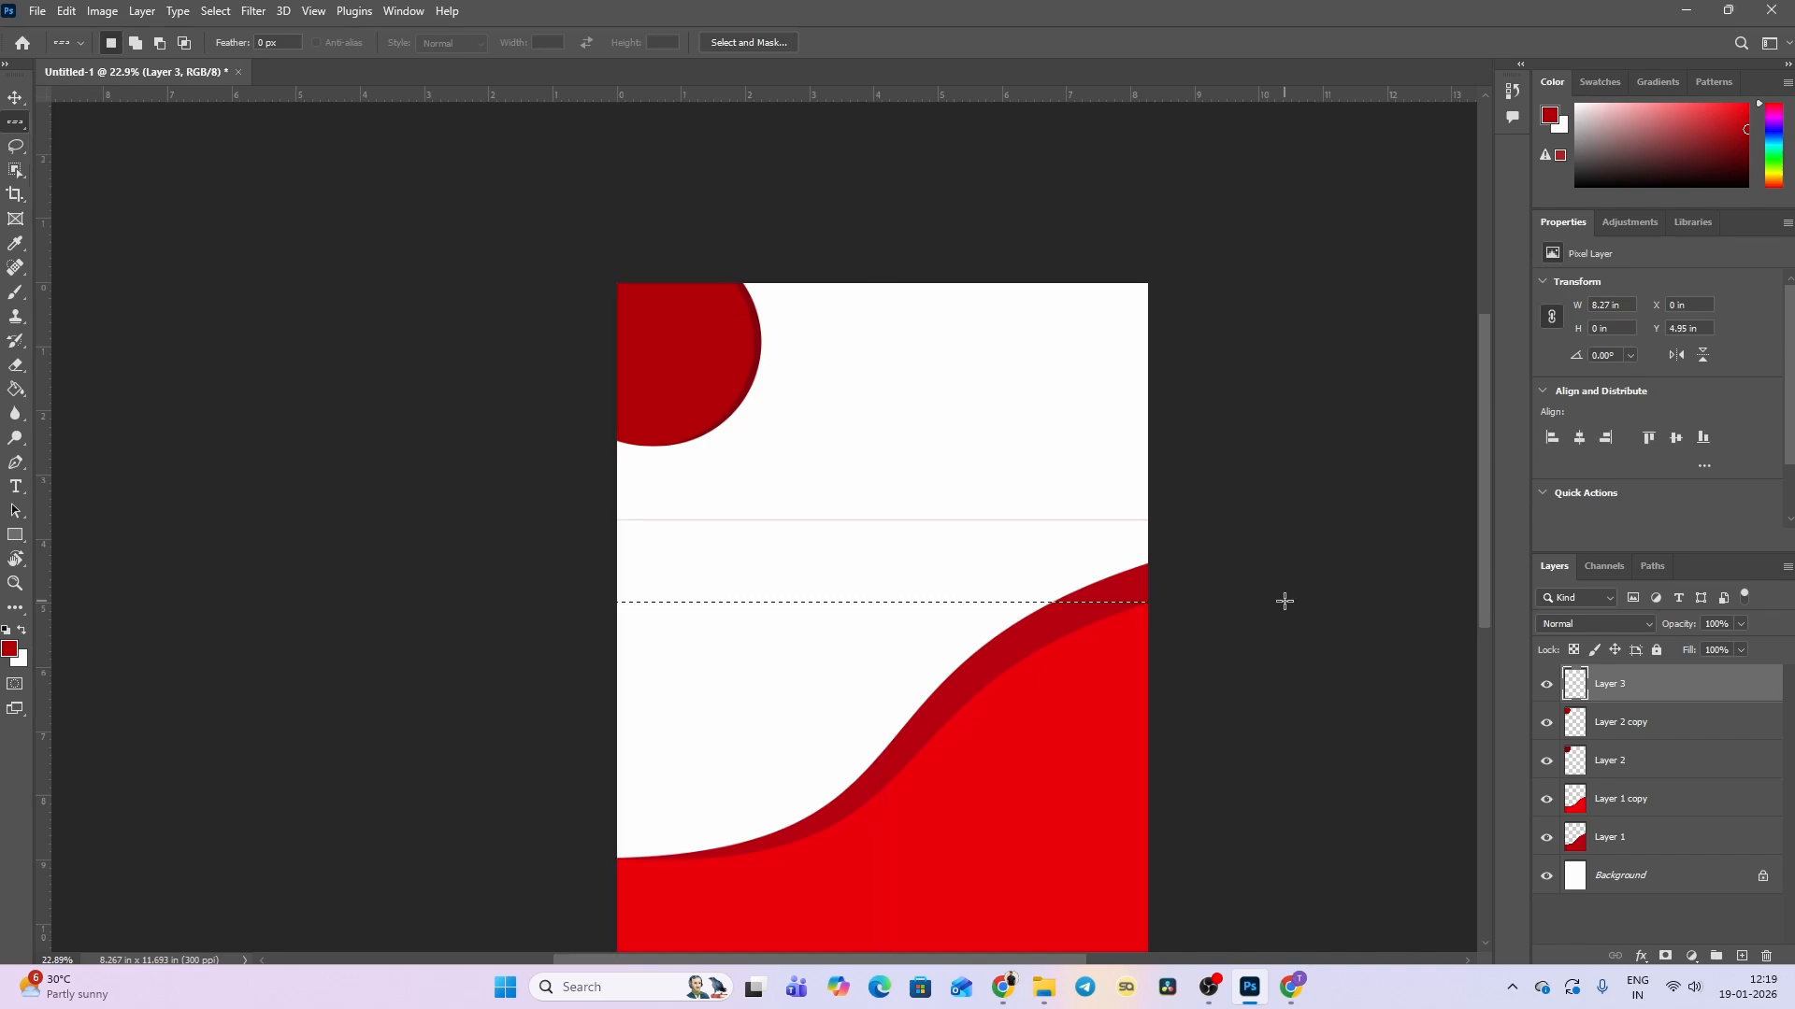
key(ctrl+z)
Move the thin red line on Layer 3 up to about 2.9 in below the page's upper edge and deselect it.
key(v)
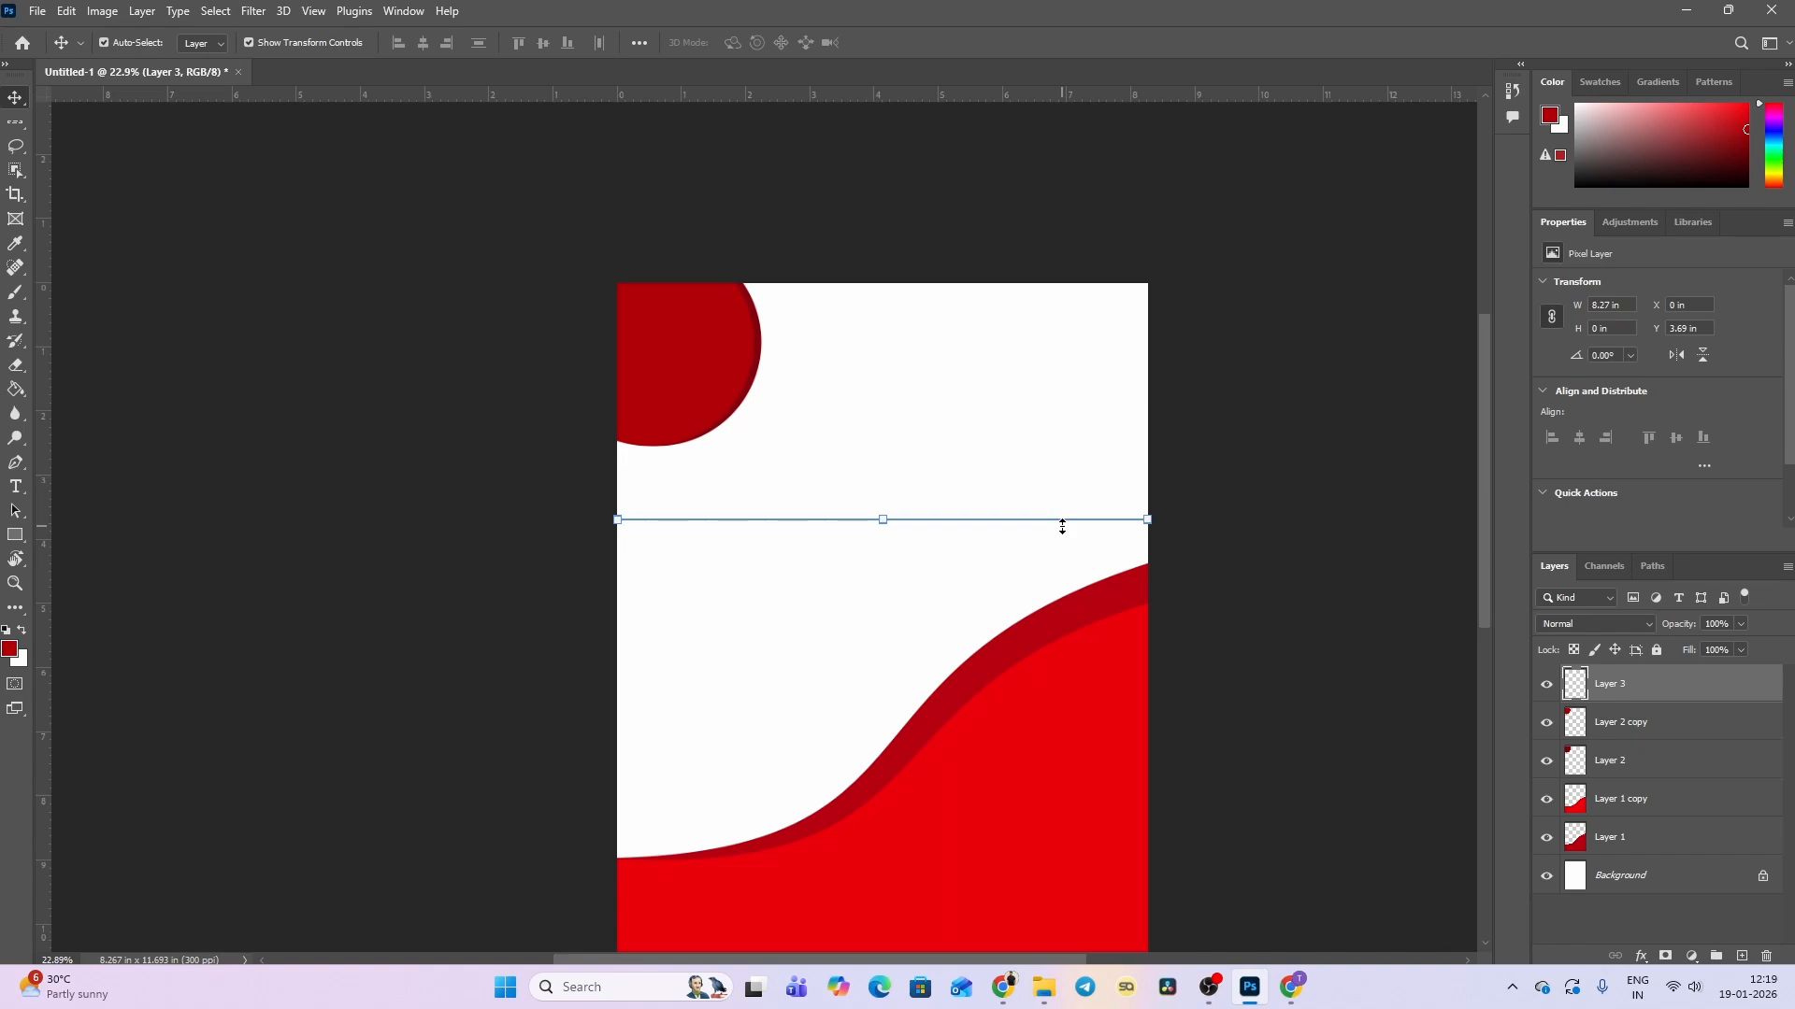
key(ctrl+t)
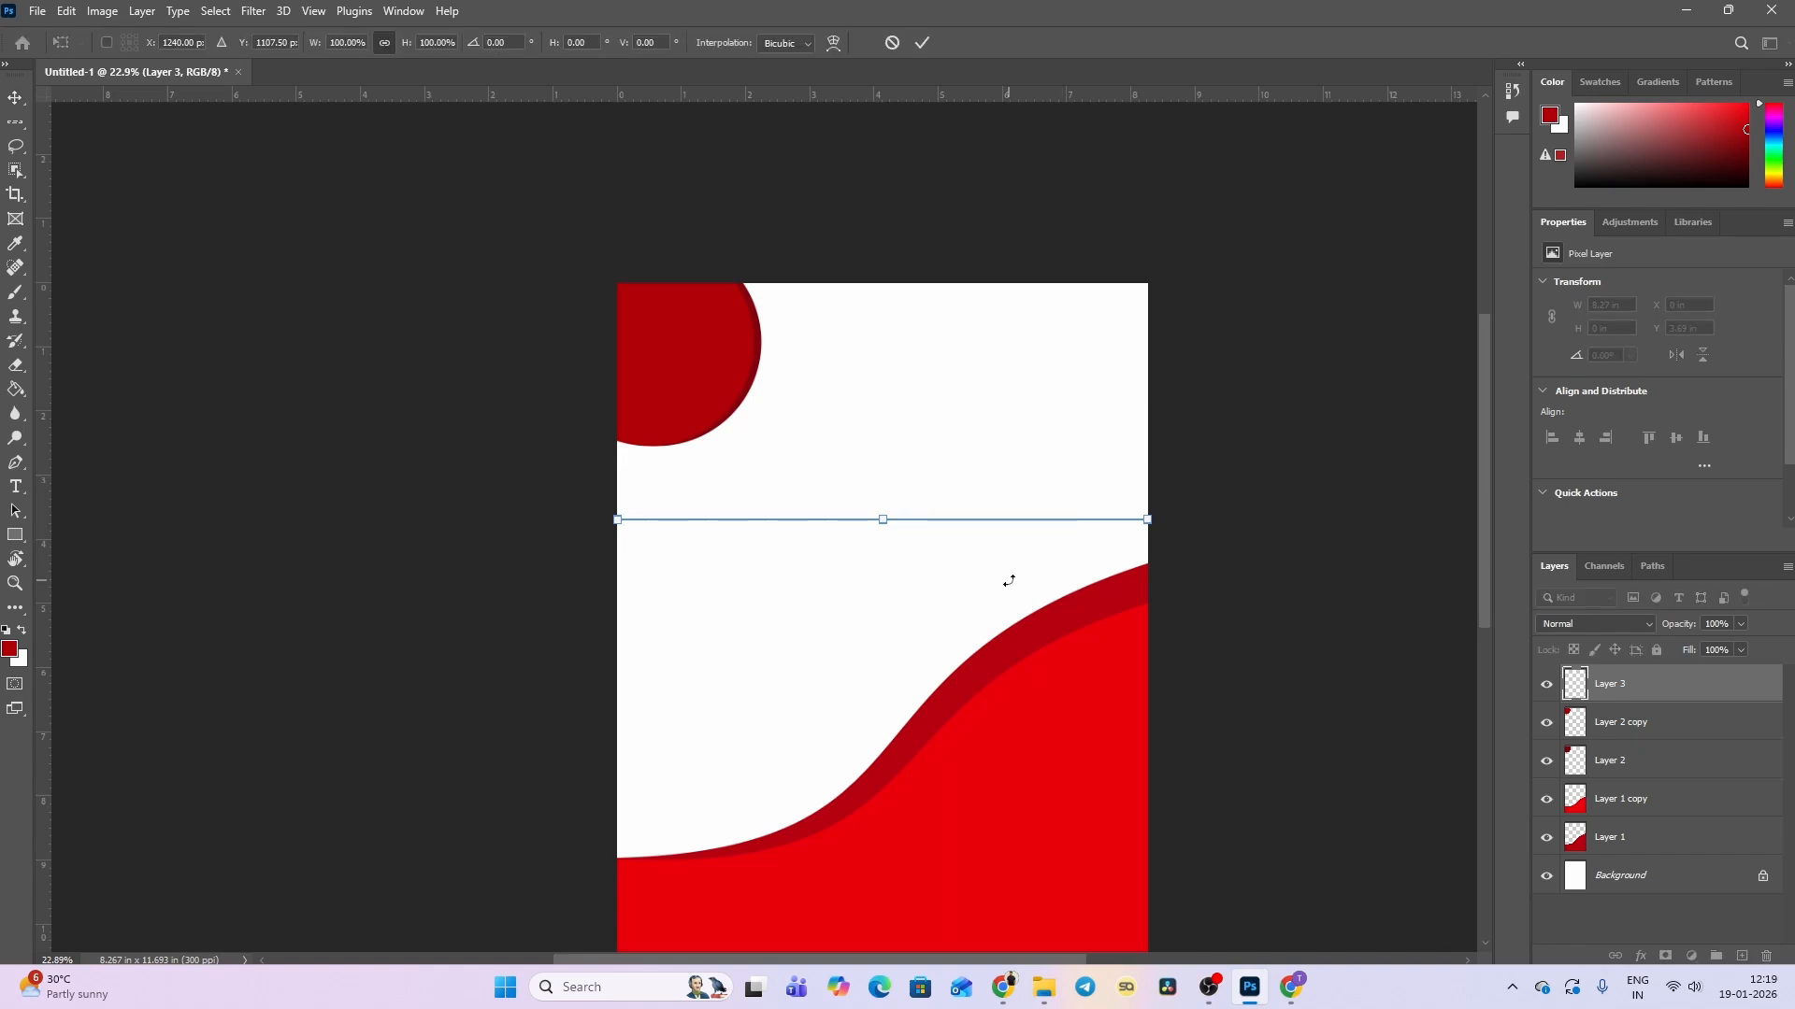
key(Return)
key(shift+Up)
key(shift+Up)
key(shift+Up)
key(shift+Up)
key(shift+Up)
key(shift+Up)
key(shift+Up)
key(shift+Up)
key(shift+Up)
key(shift+Up)
key(shift+Up)
key(shift+Up)
key(shift+Up)
key(shift+Up)
key(shift+Up)
key(shift+Up)
key(shift+Up)
key(shift+Up)
key(shift+Up)
key(shift+Up)
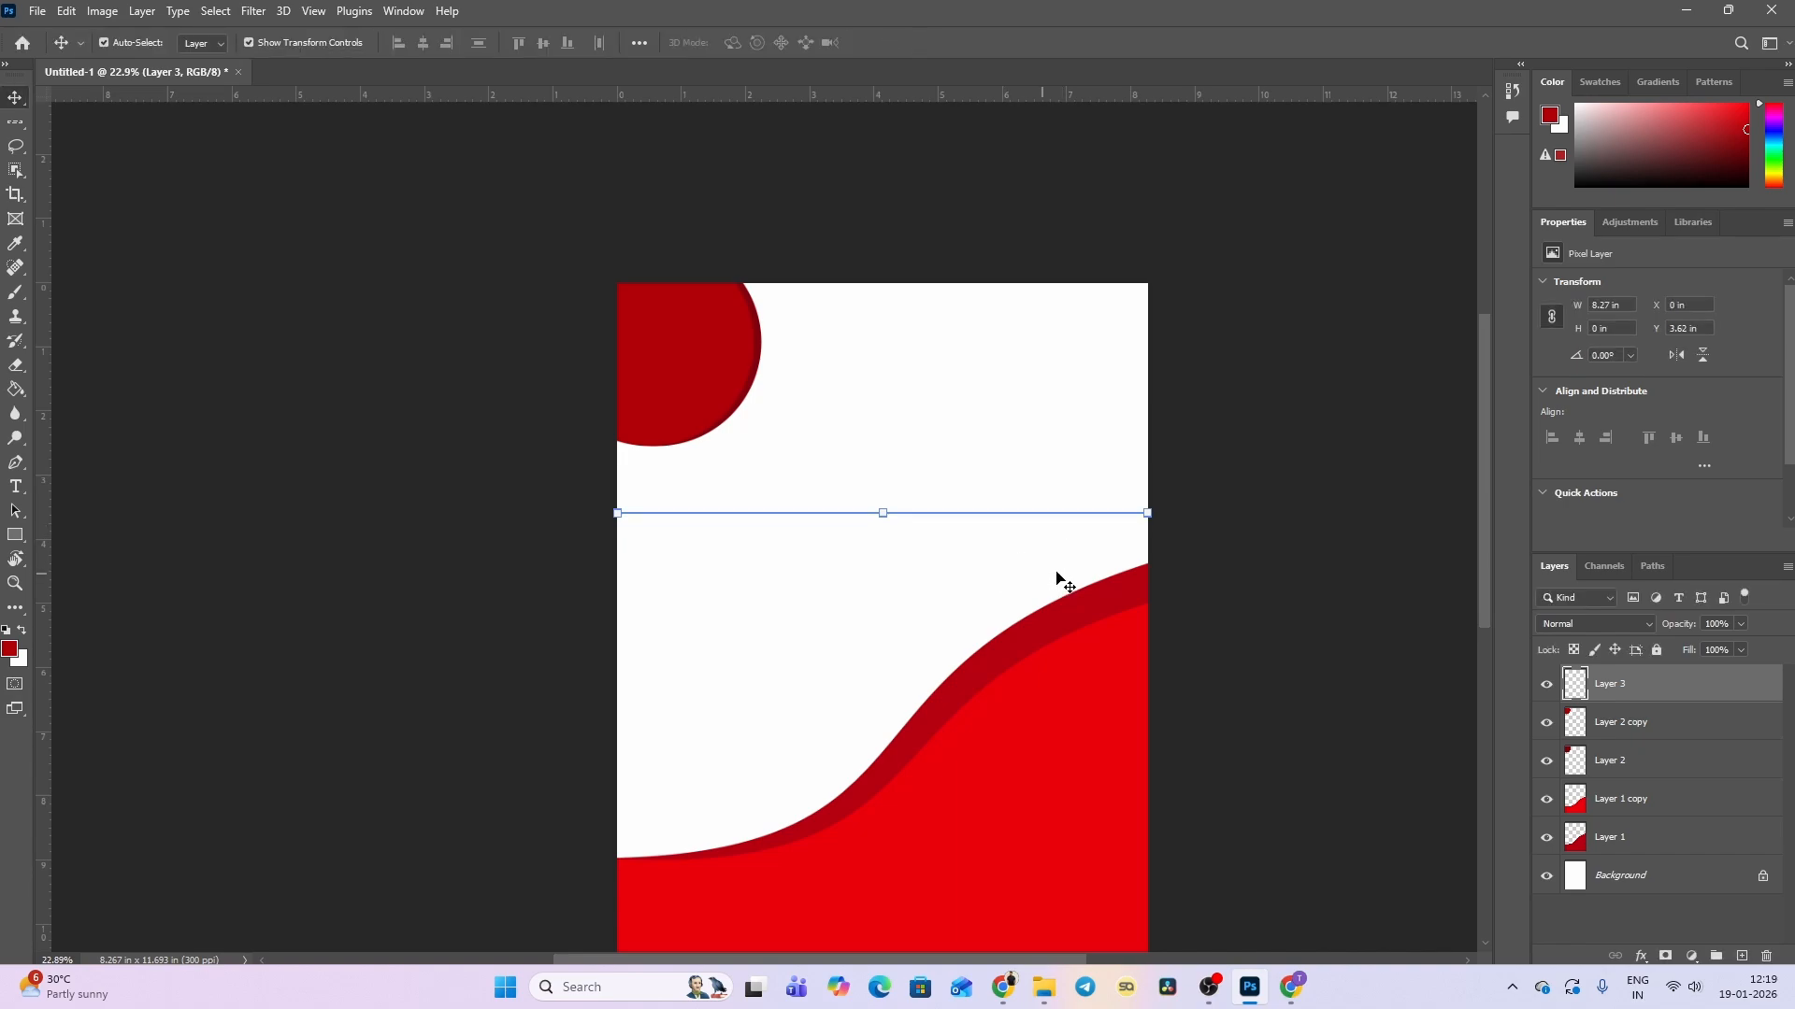
click(1227, 552)
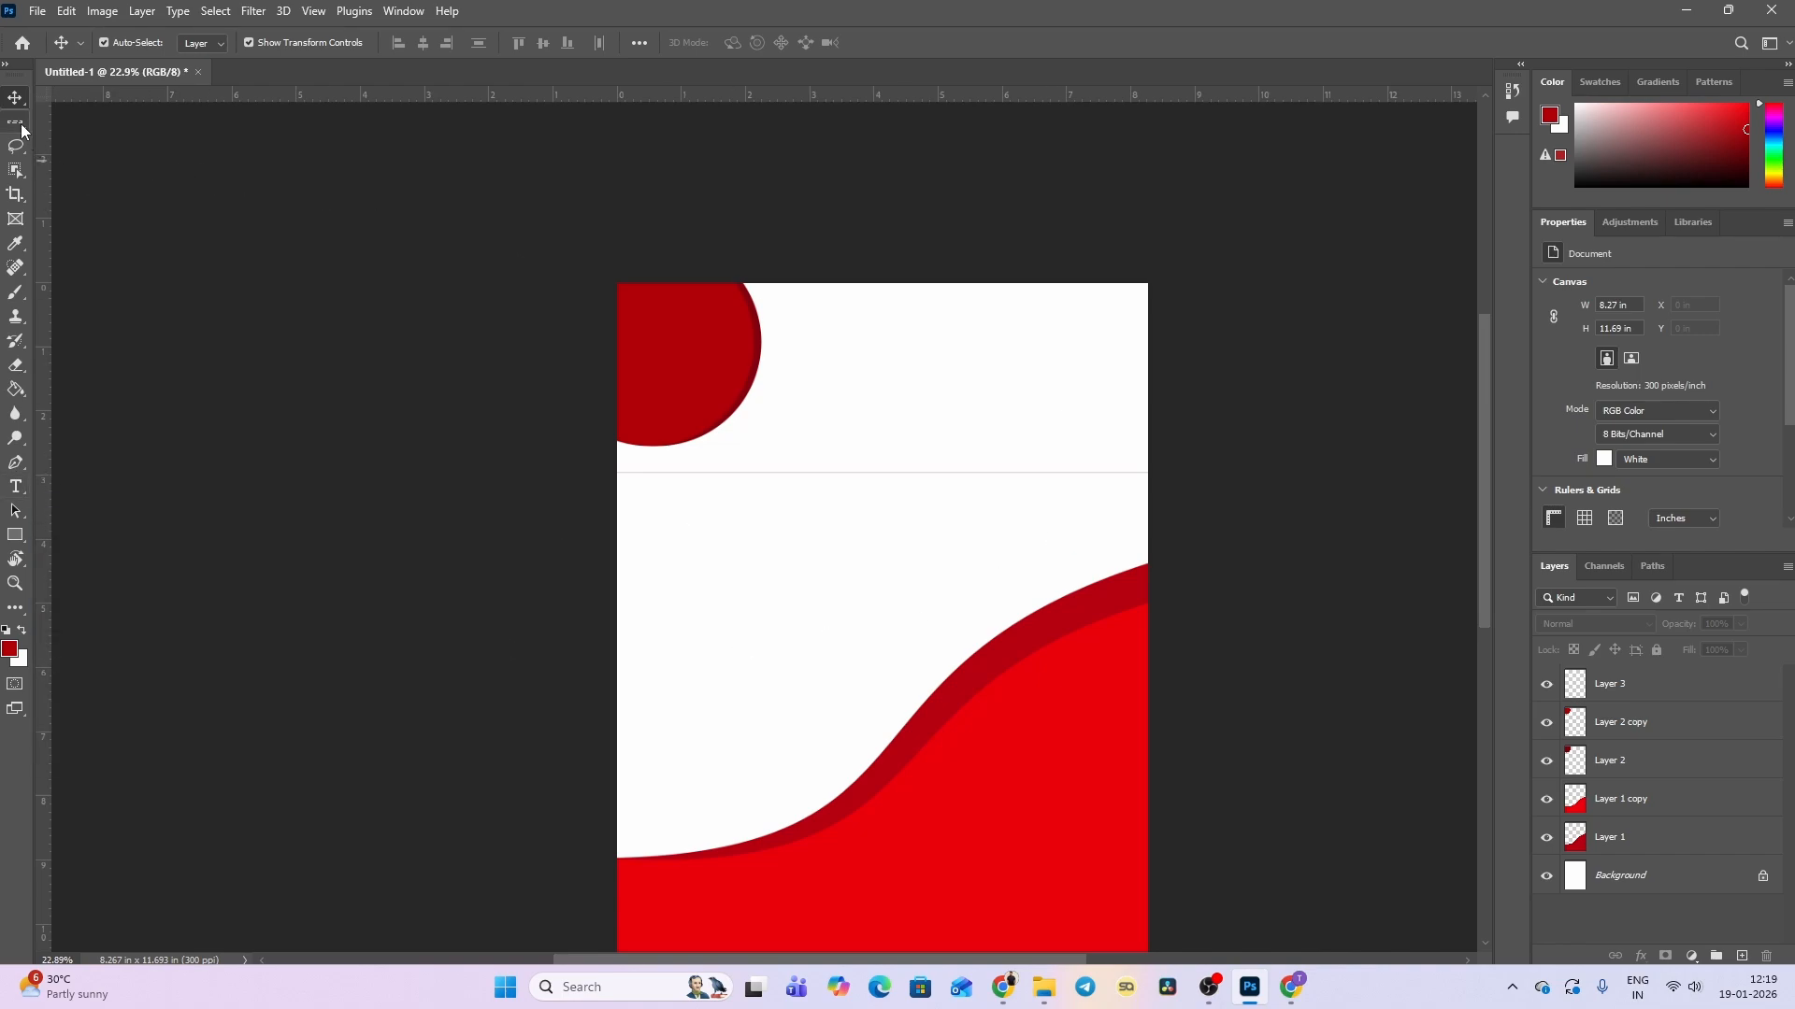
Make a rectangular marquee selection of about 8.08 by 1.31 in just below the thin line and add a new layer above Layer 1 copy.
scroll(1225, 532, down, 3)
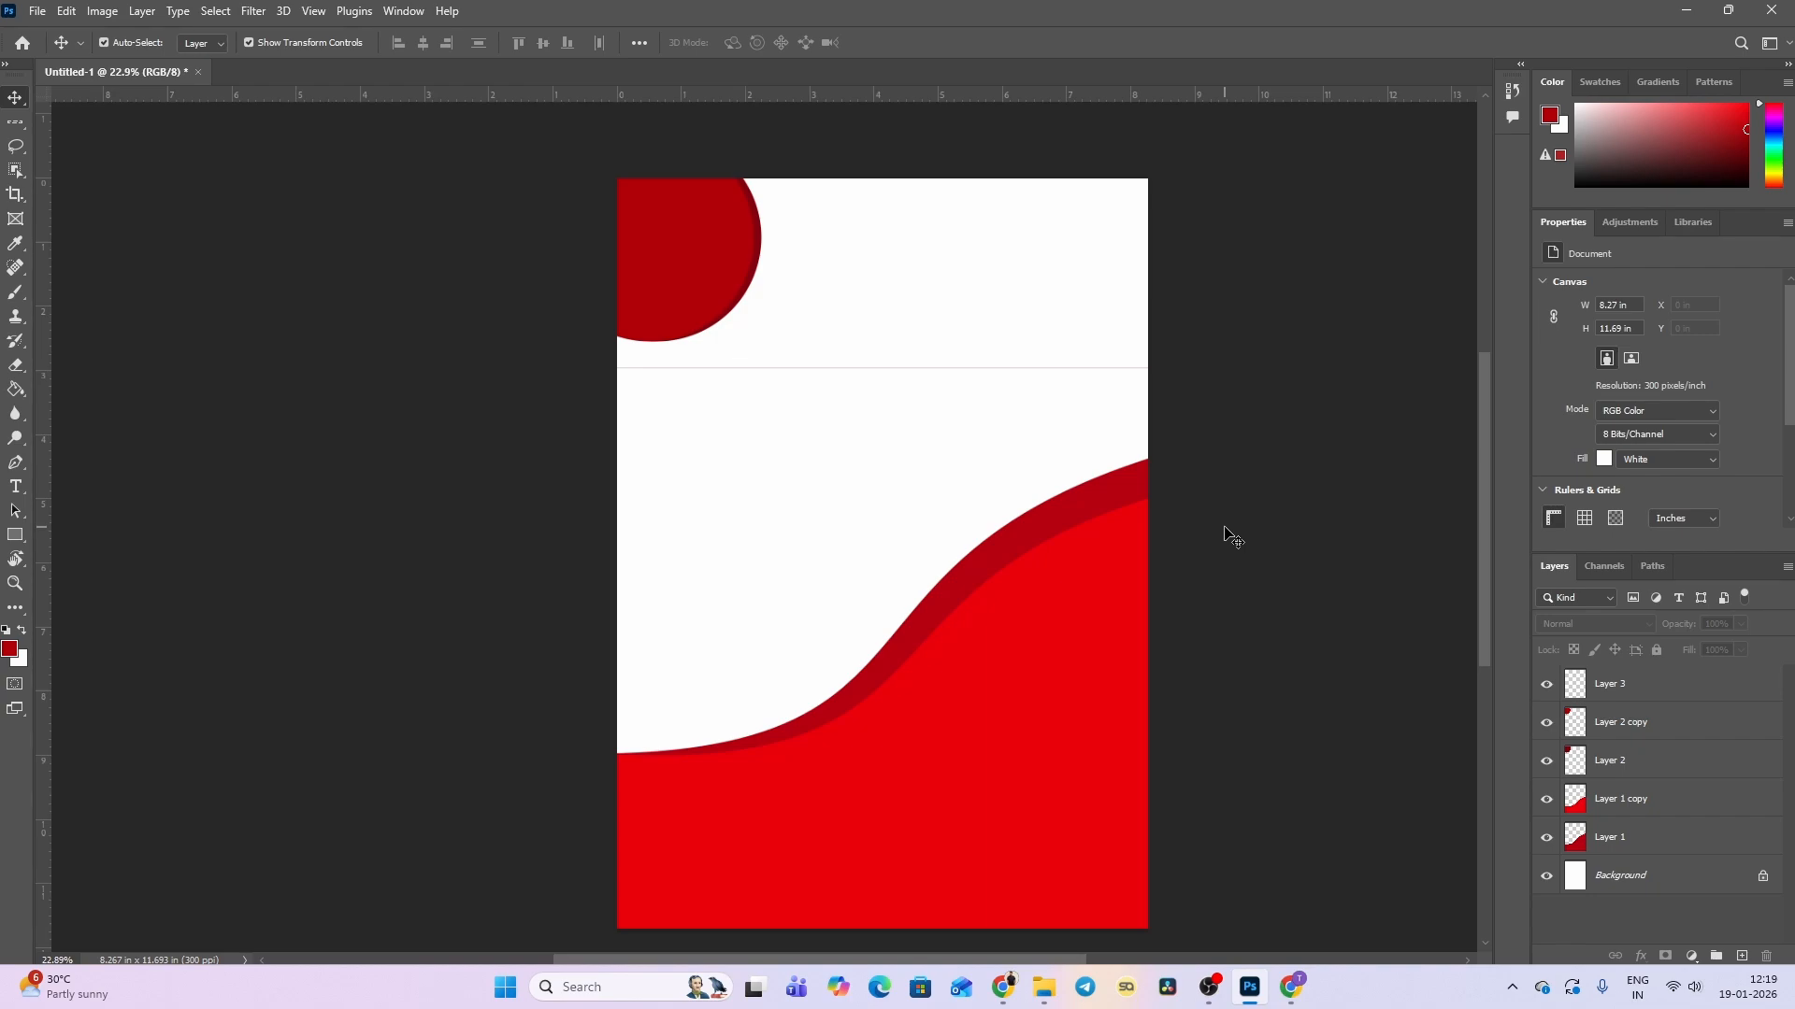
click(1139, 683)
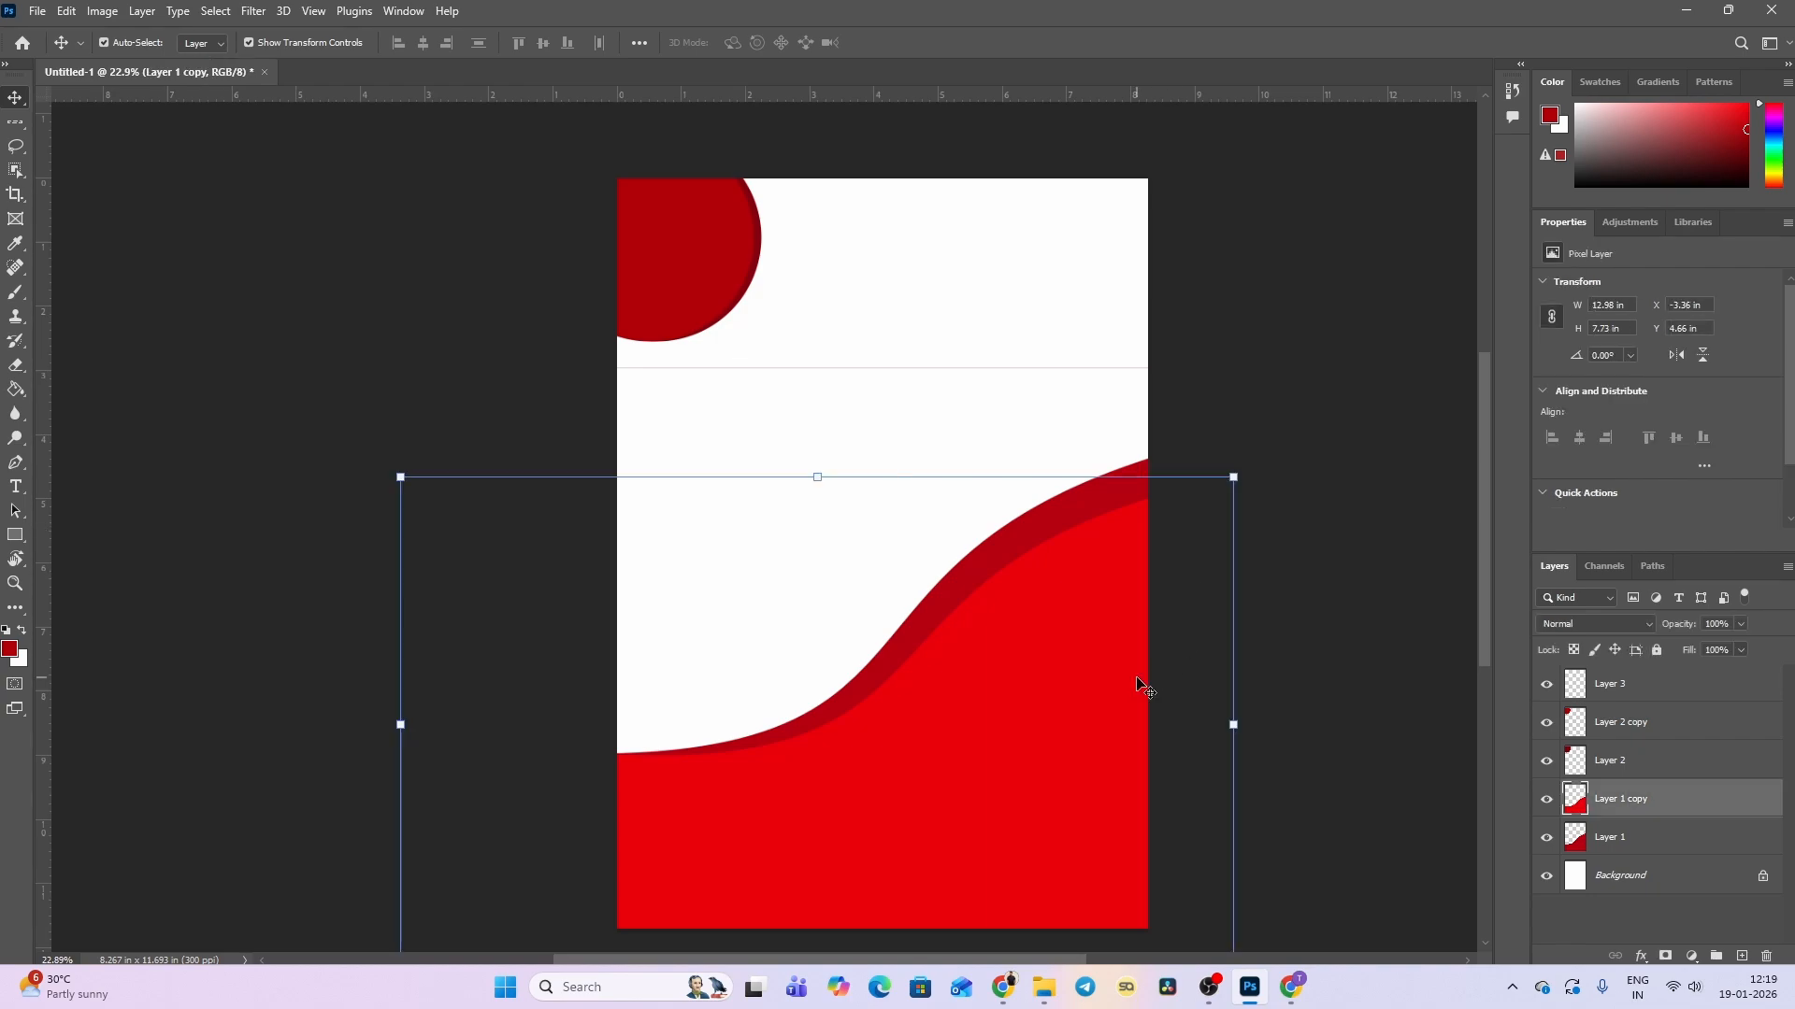
scroll(1240, 660, down, 1)
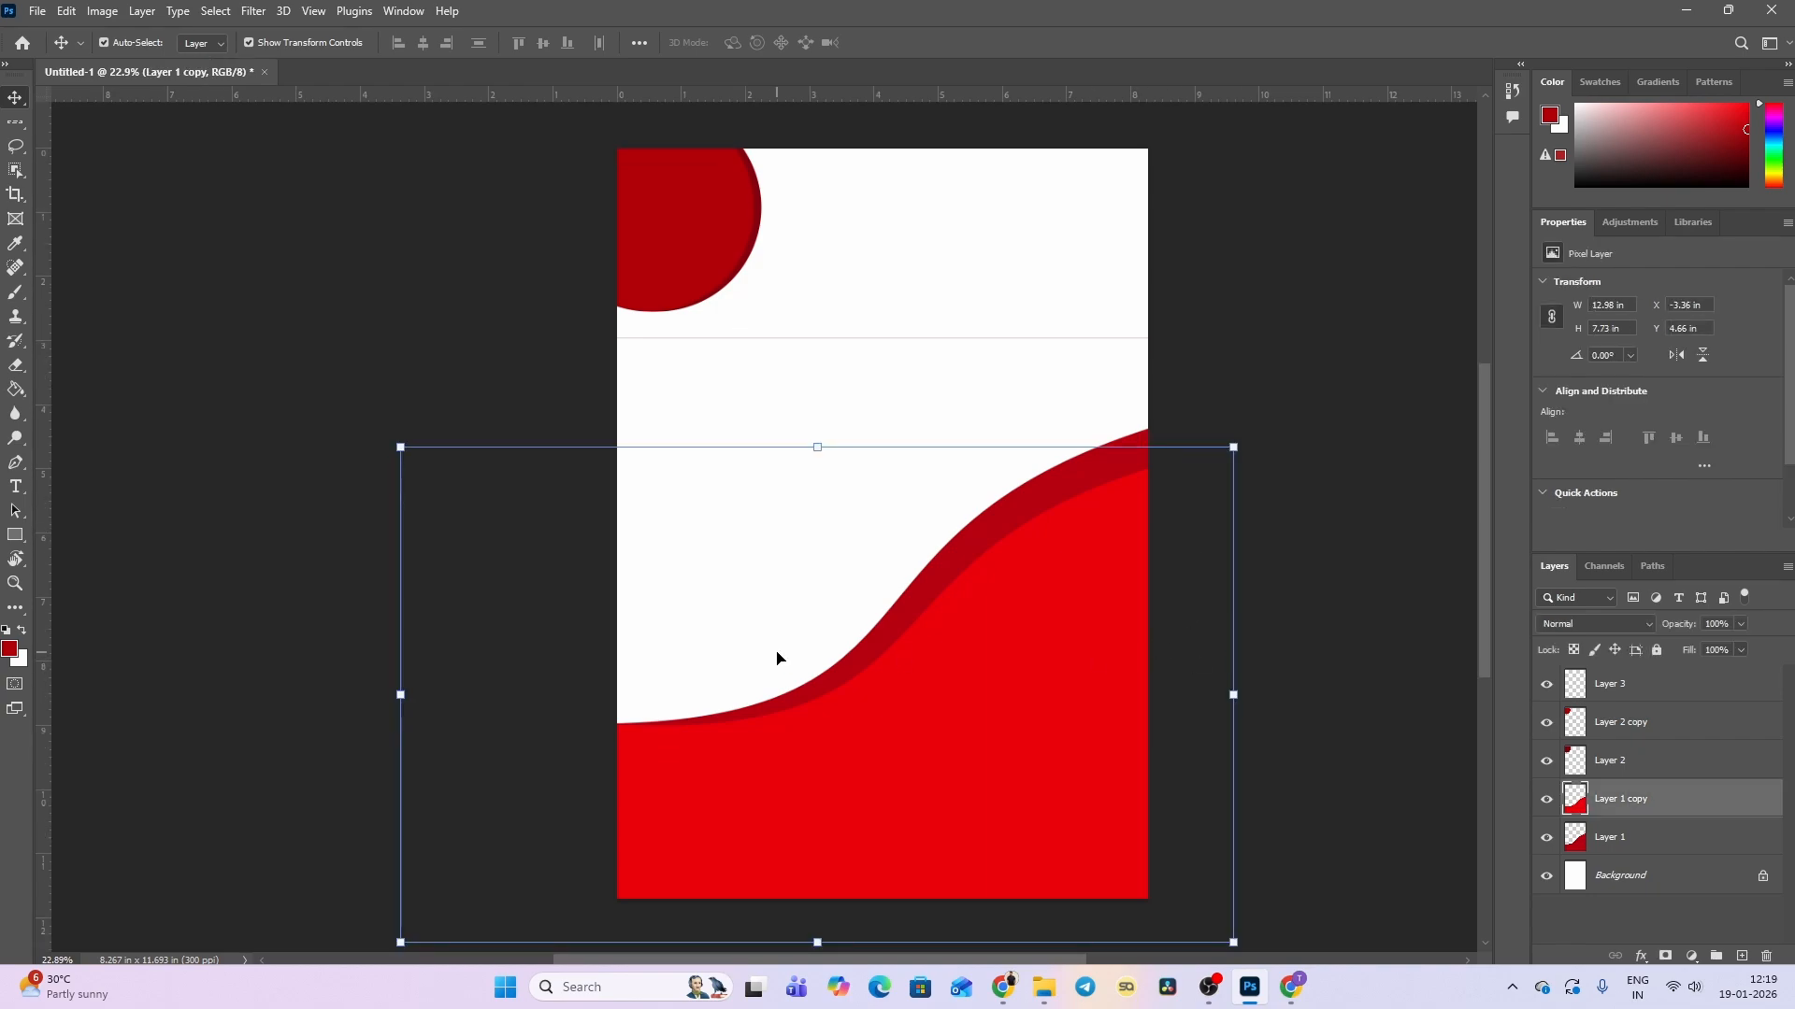
click(9, 396)
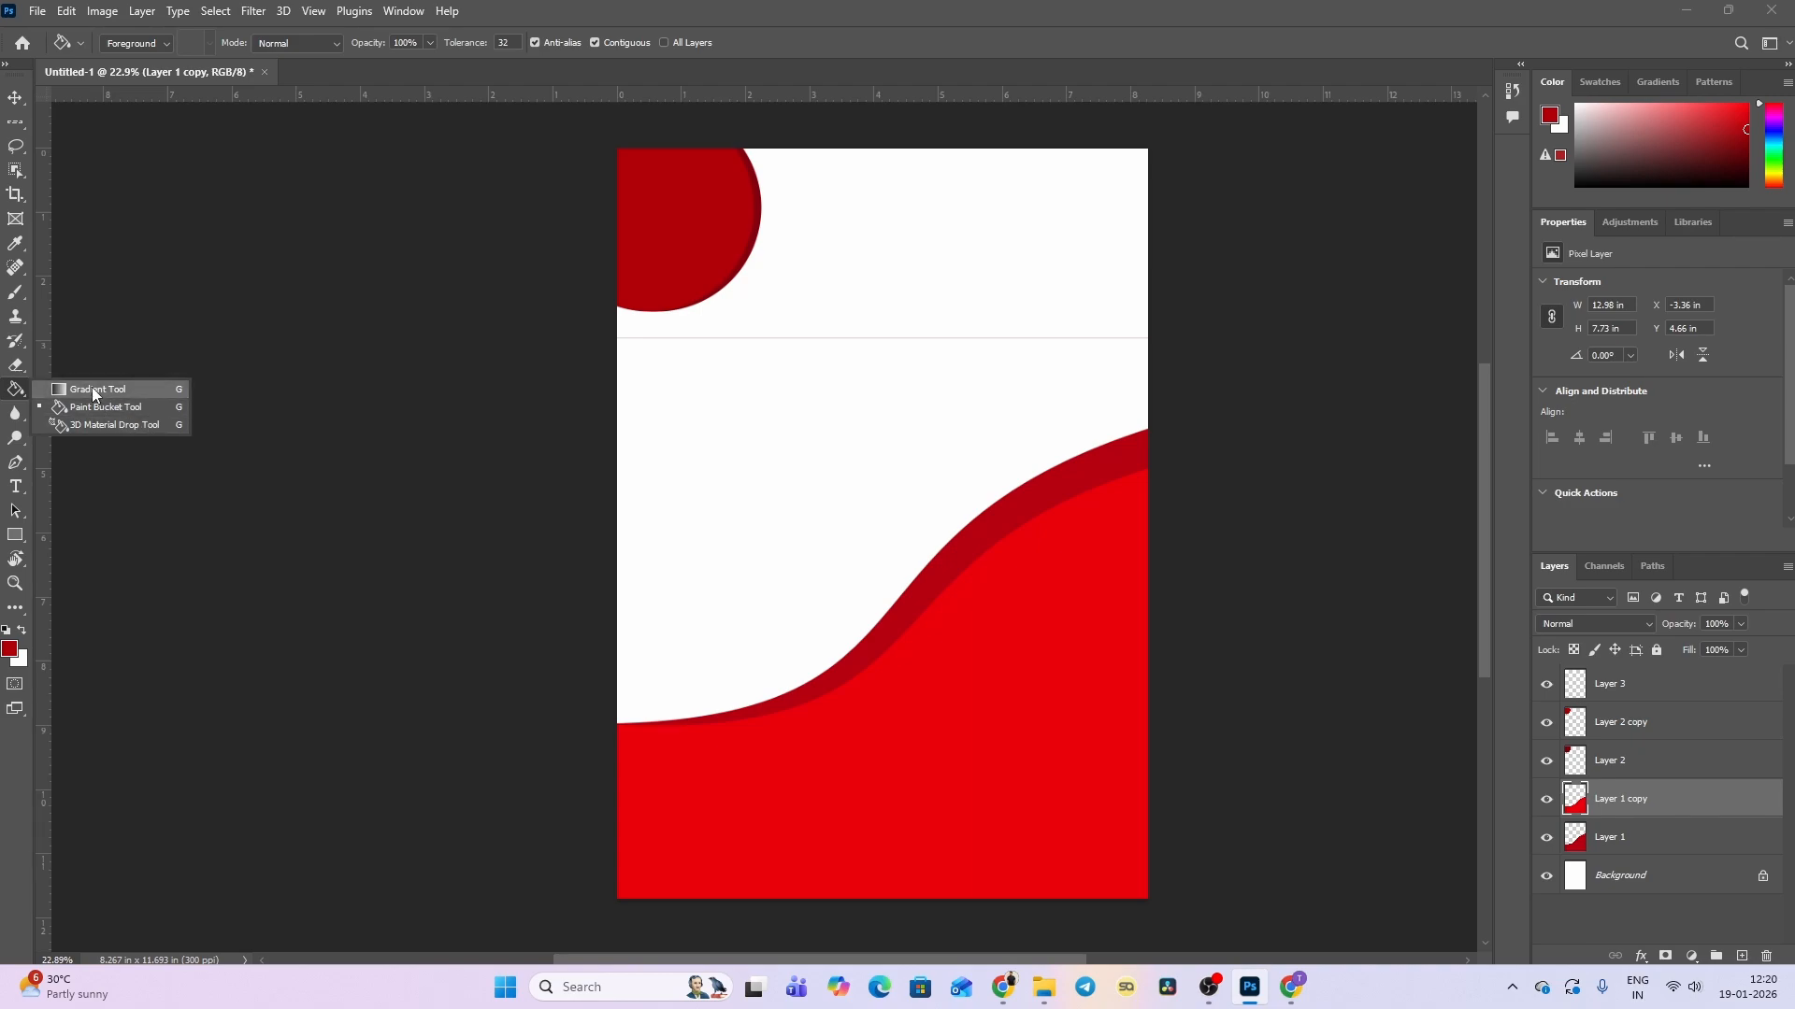
click(105, 394)
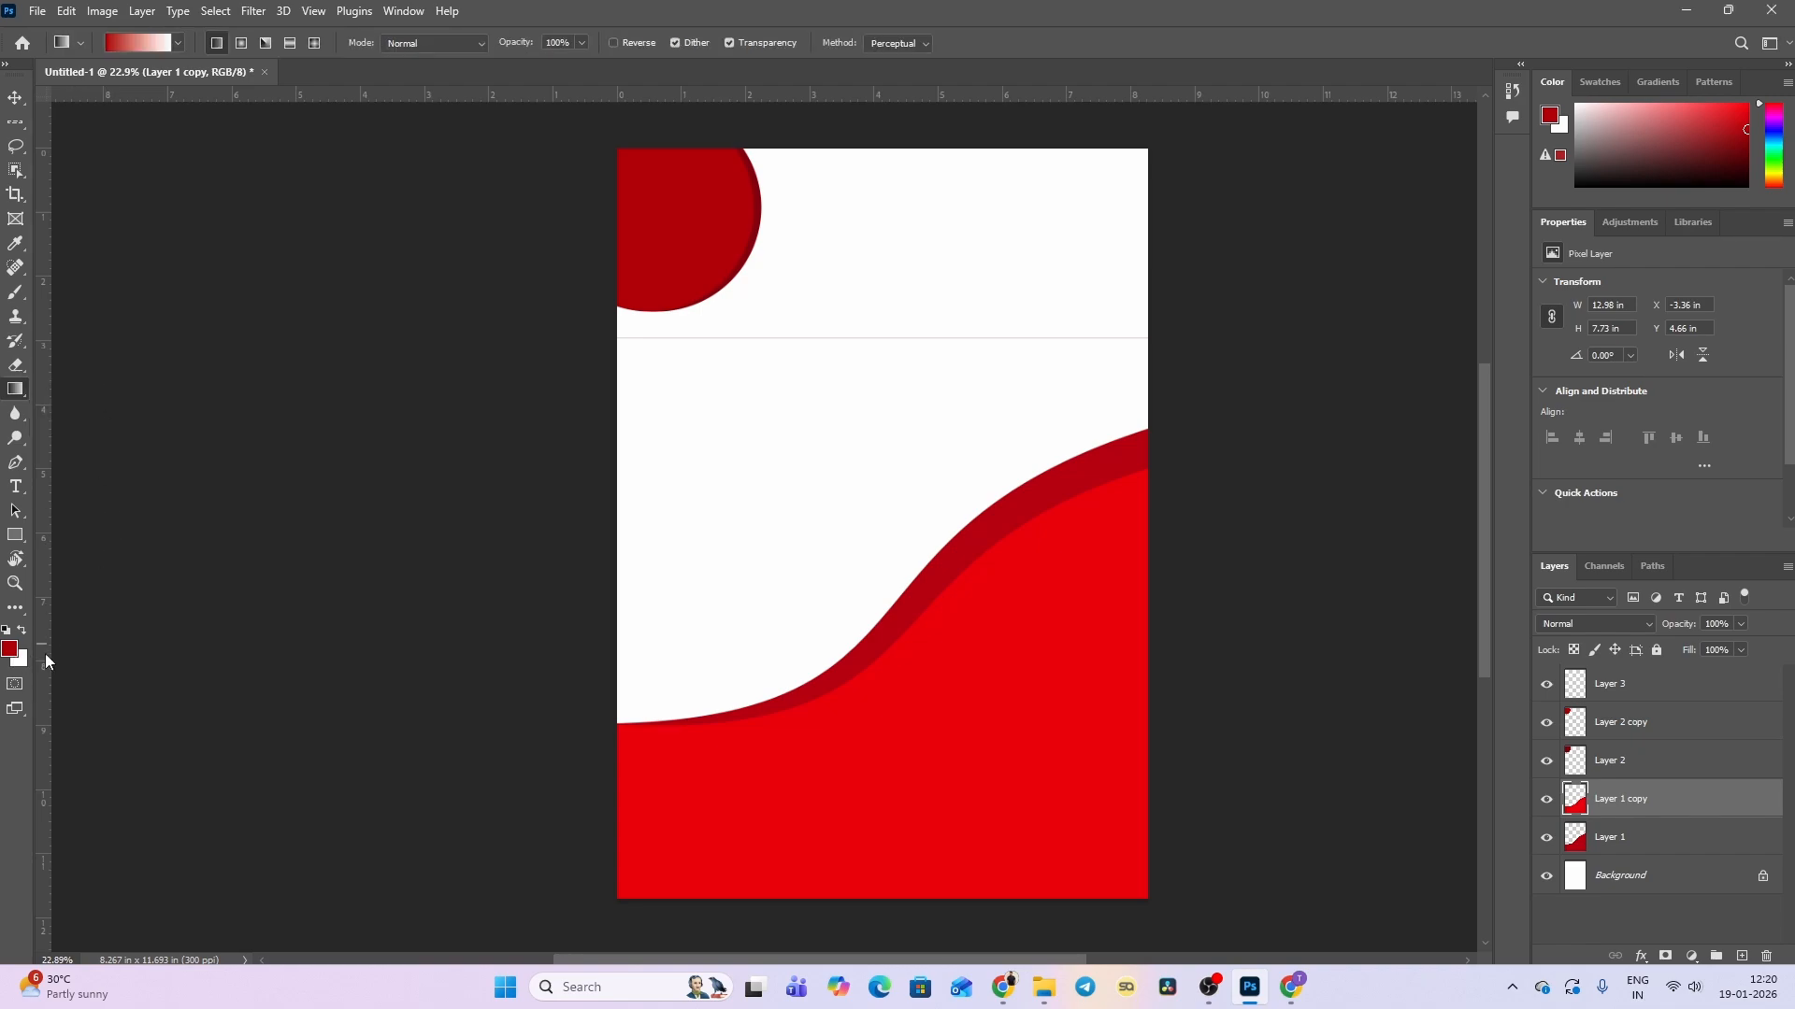
right_click(14, 126)
click(112, 122)
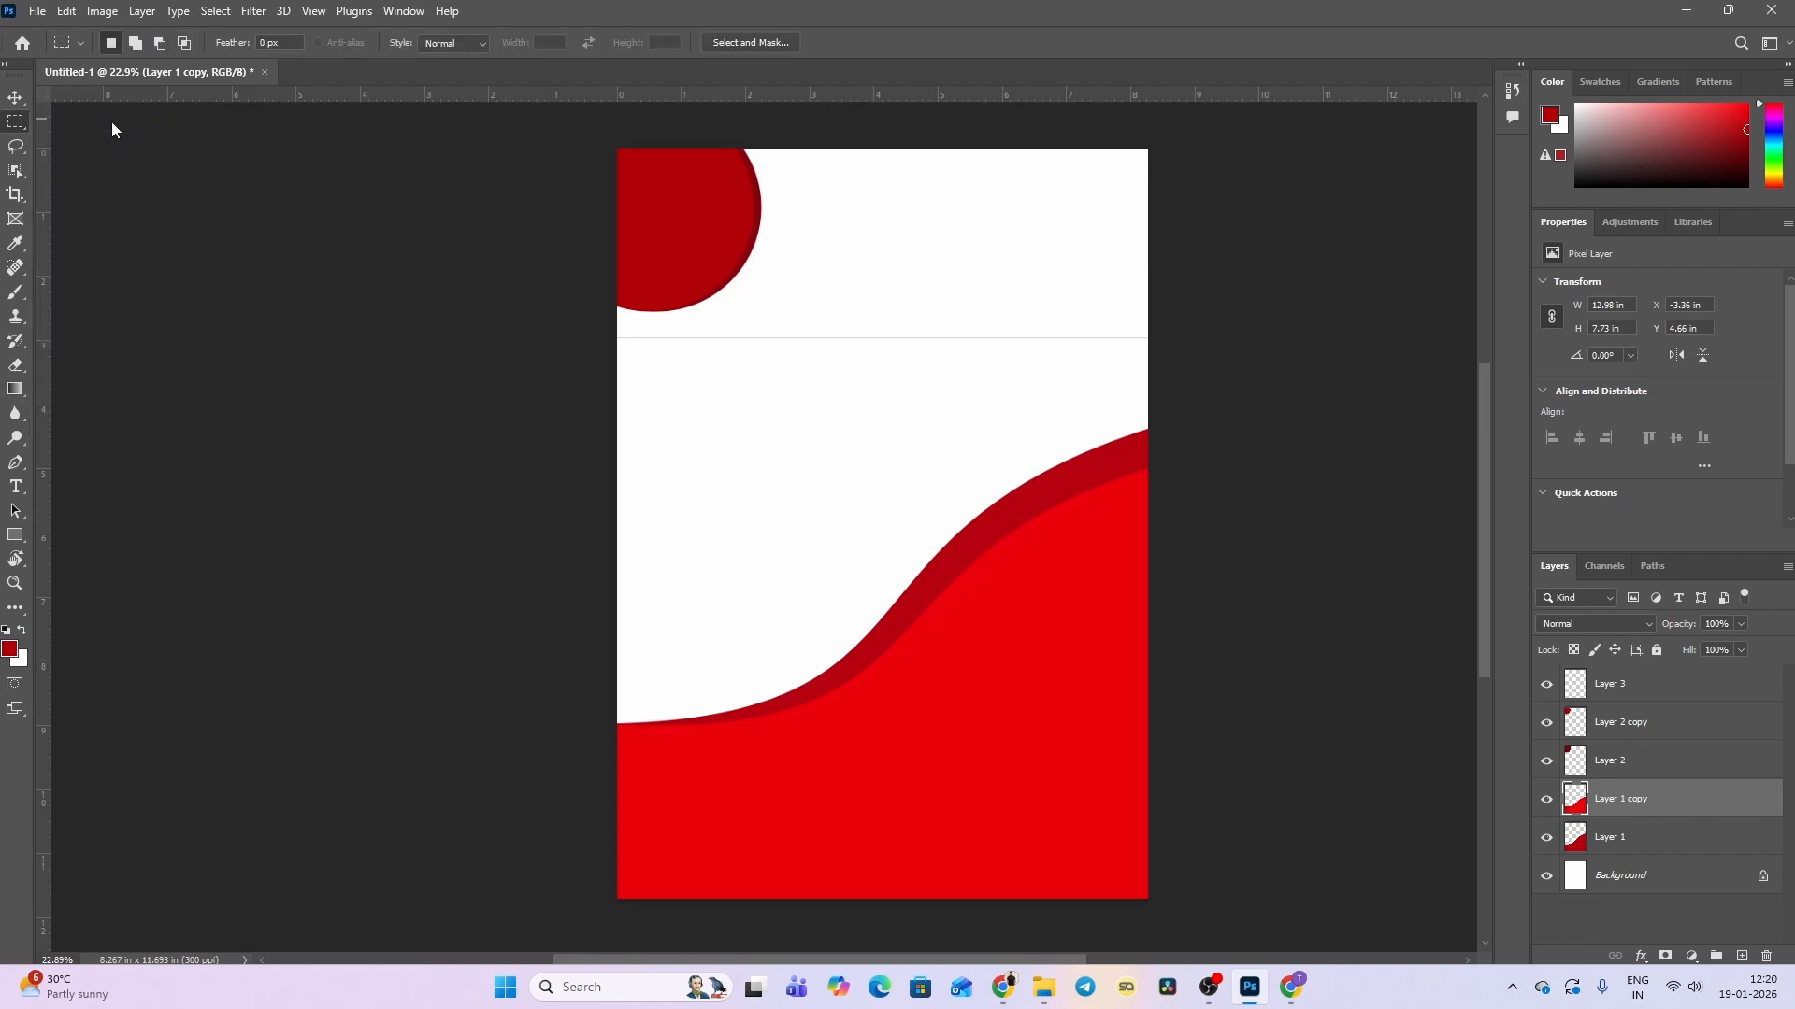
drag(629, 364, 1168, 445)
key(ctrl+shift+n)
key(Return)
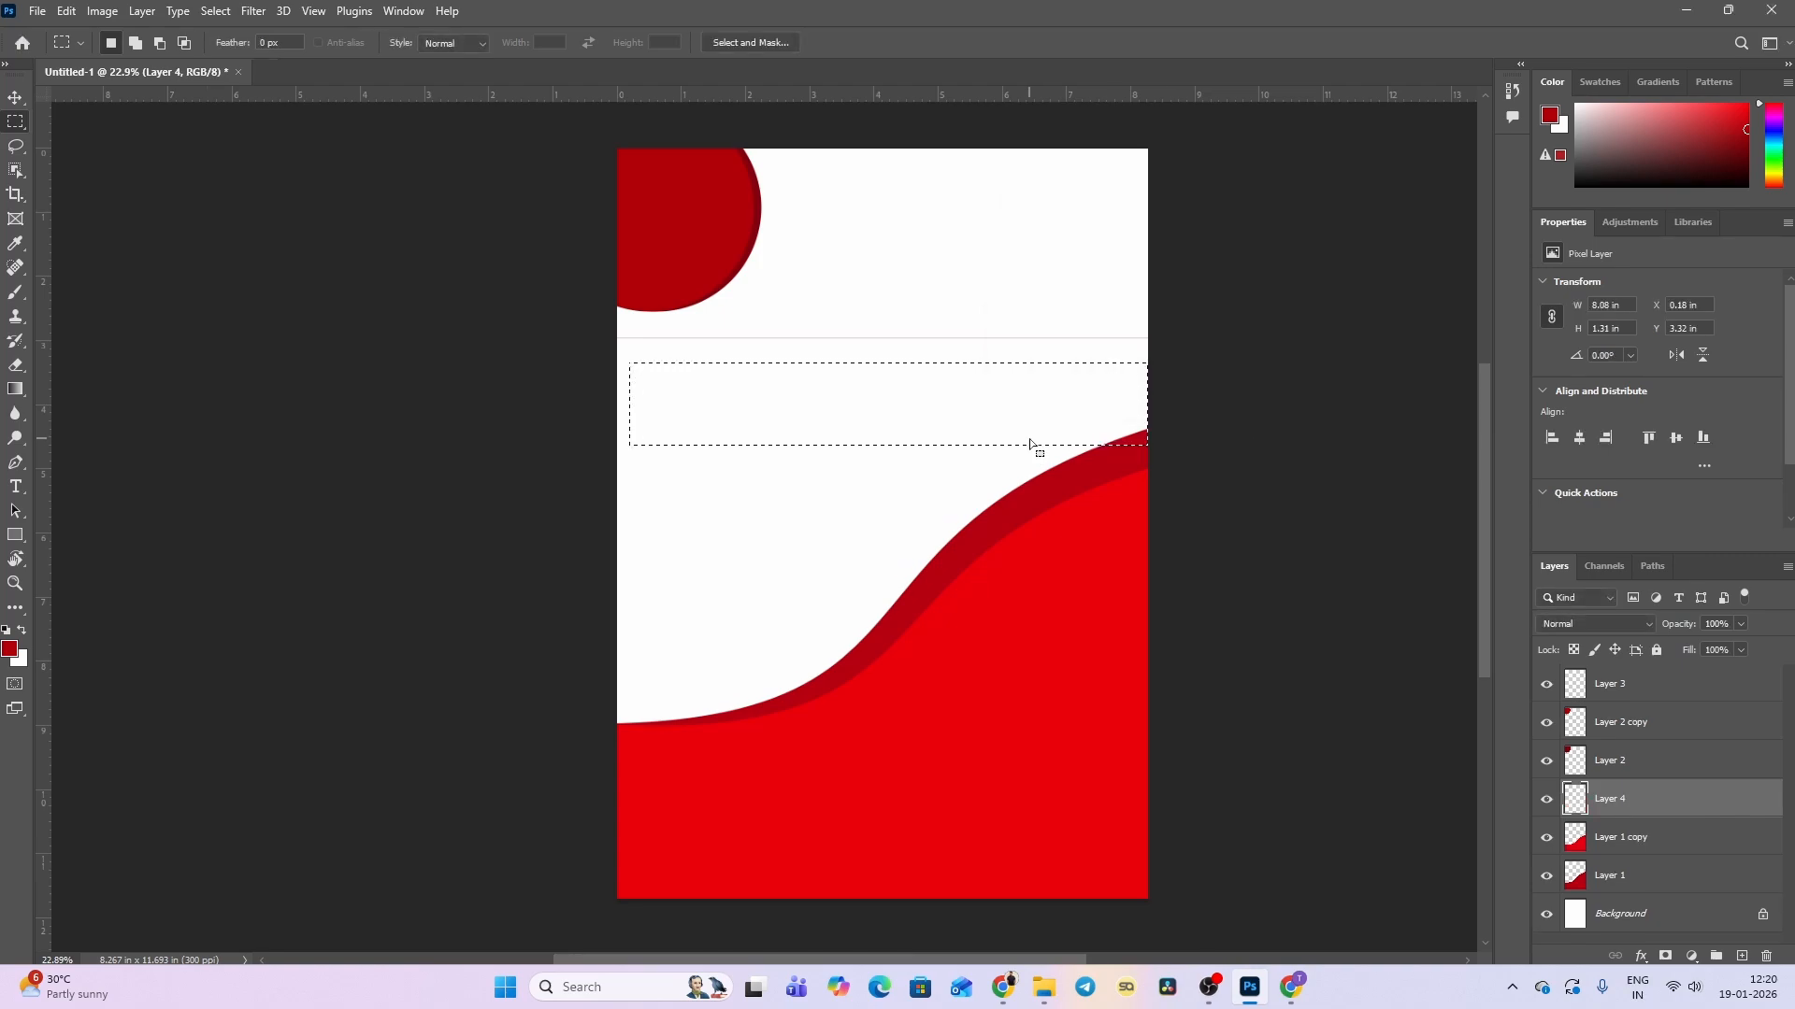
Fill the rectangular selection with a linear gradient running upward from dark red towards white, deselect it, and reset the colors to black and white.
click(15, 389)
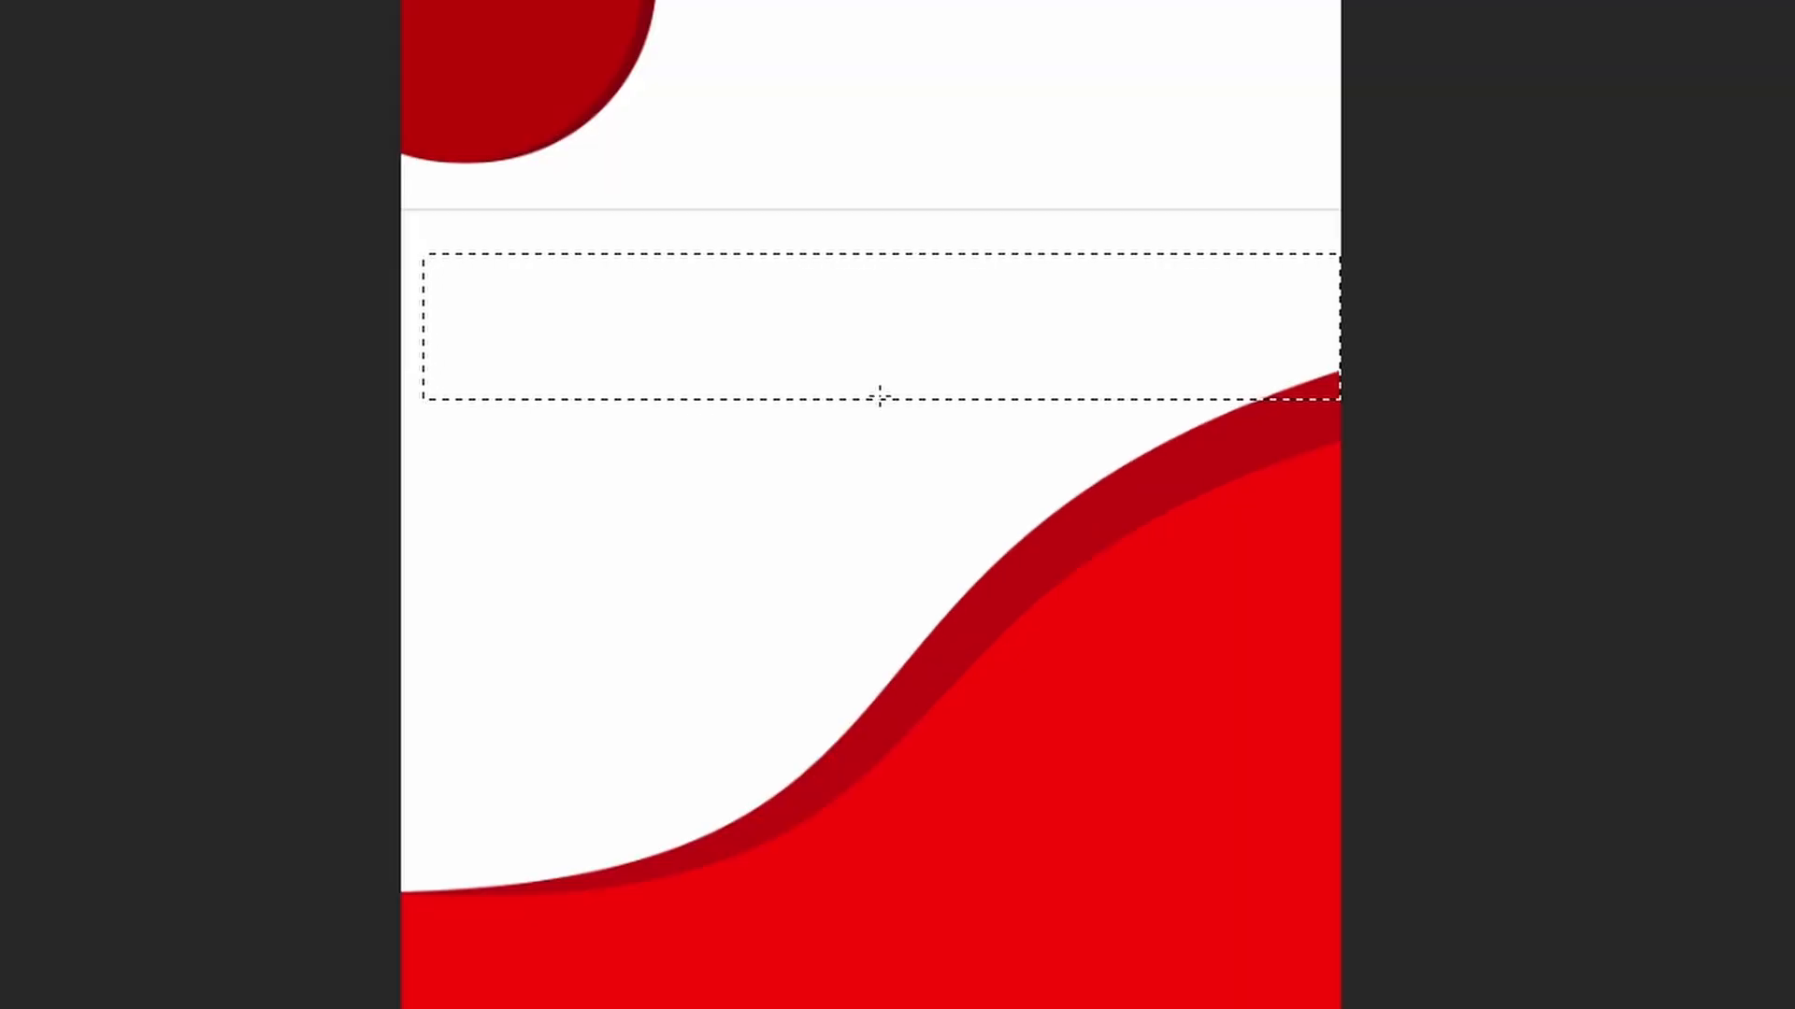
drag(879, 397, 879, 82)
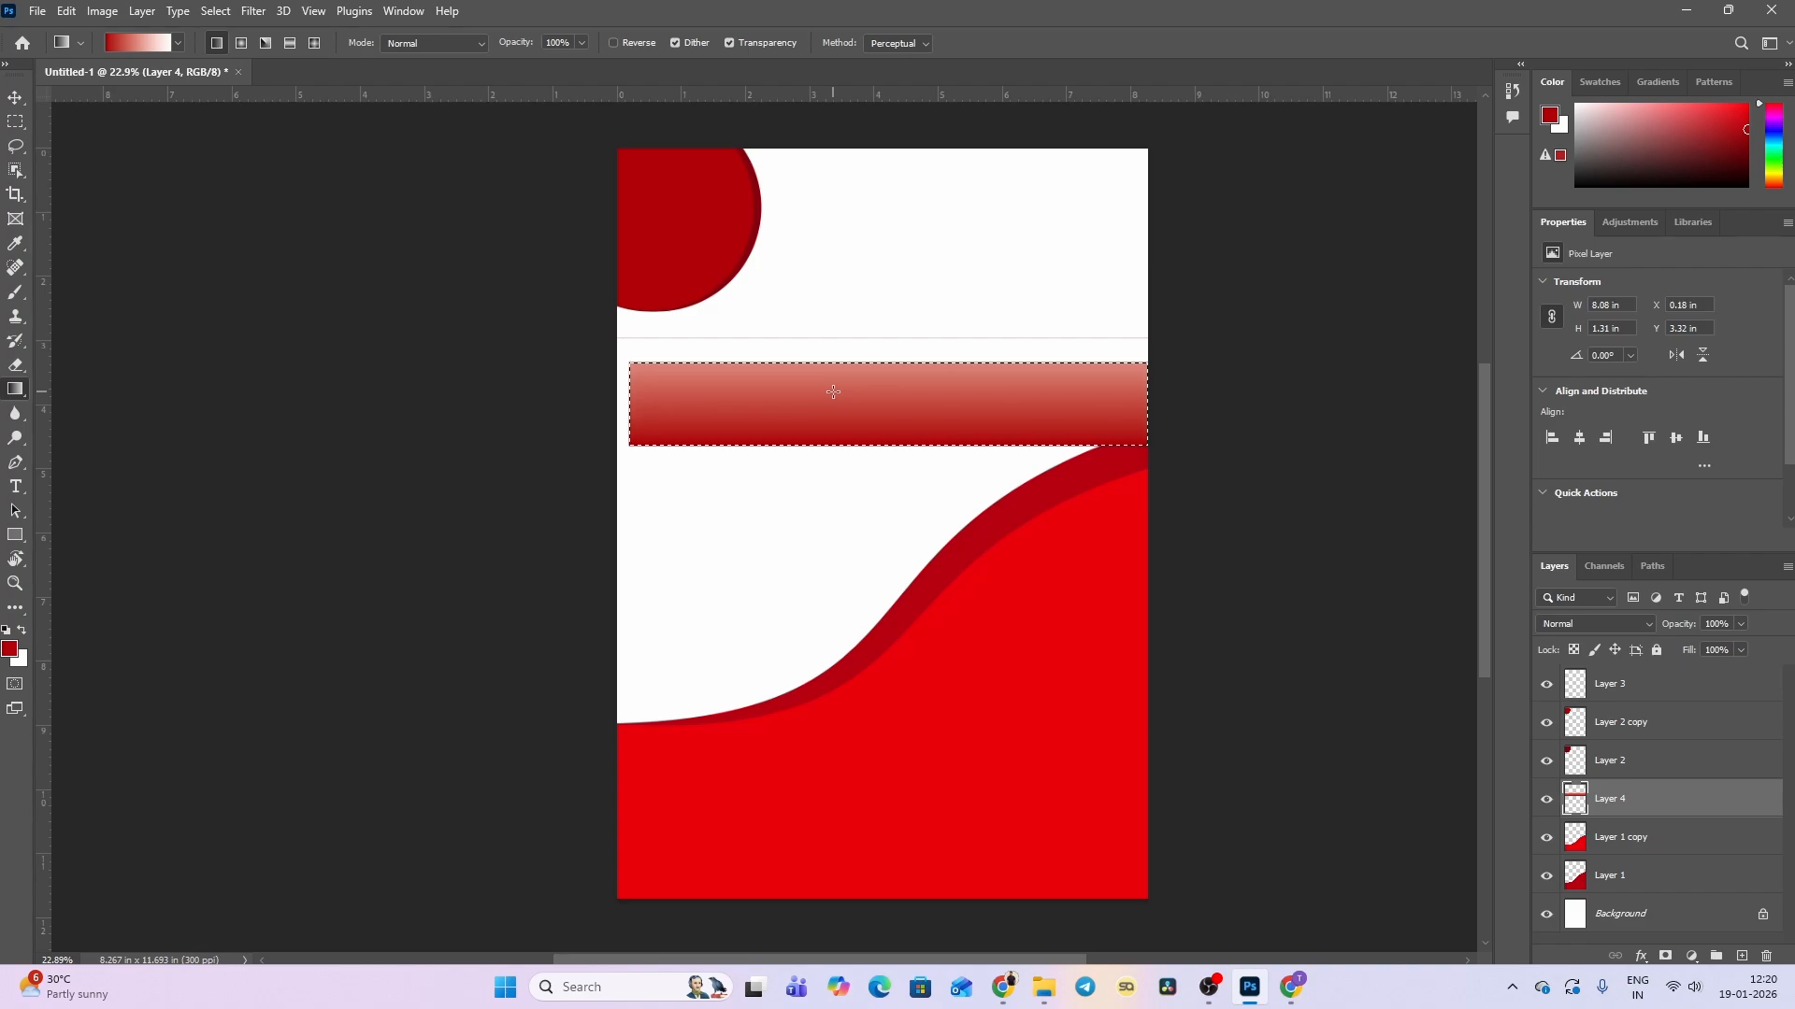
key(ctrl+d)
key(d)
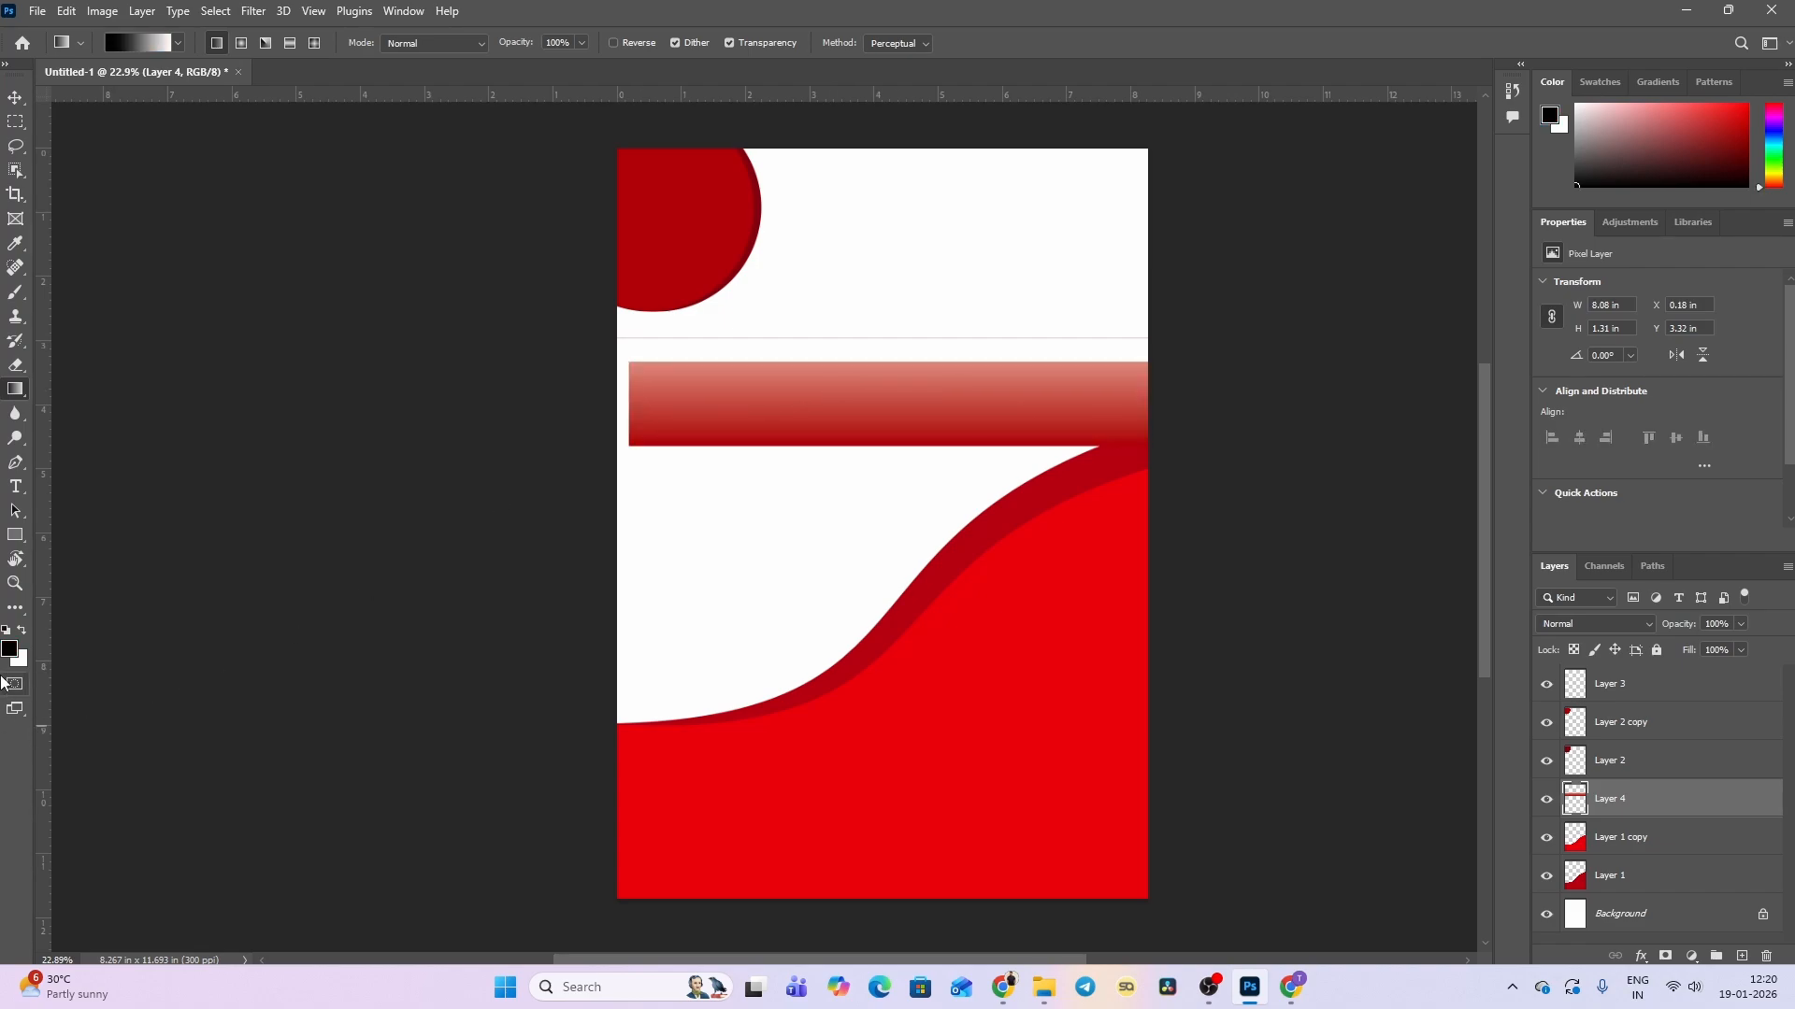
key(a)
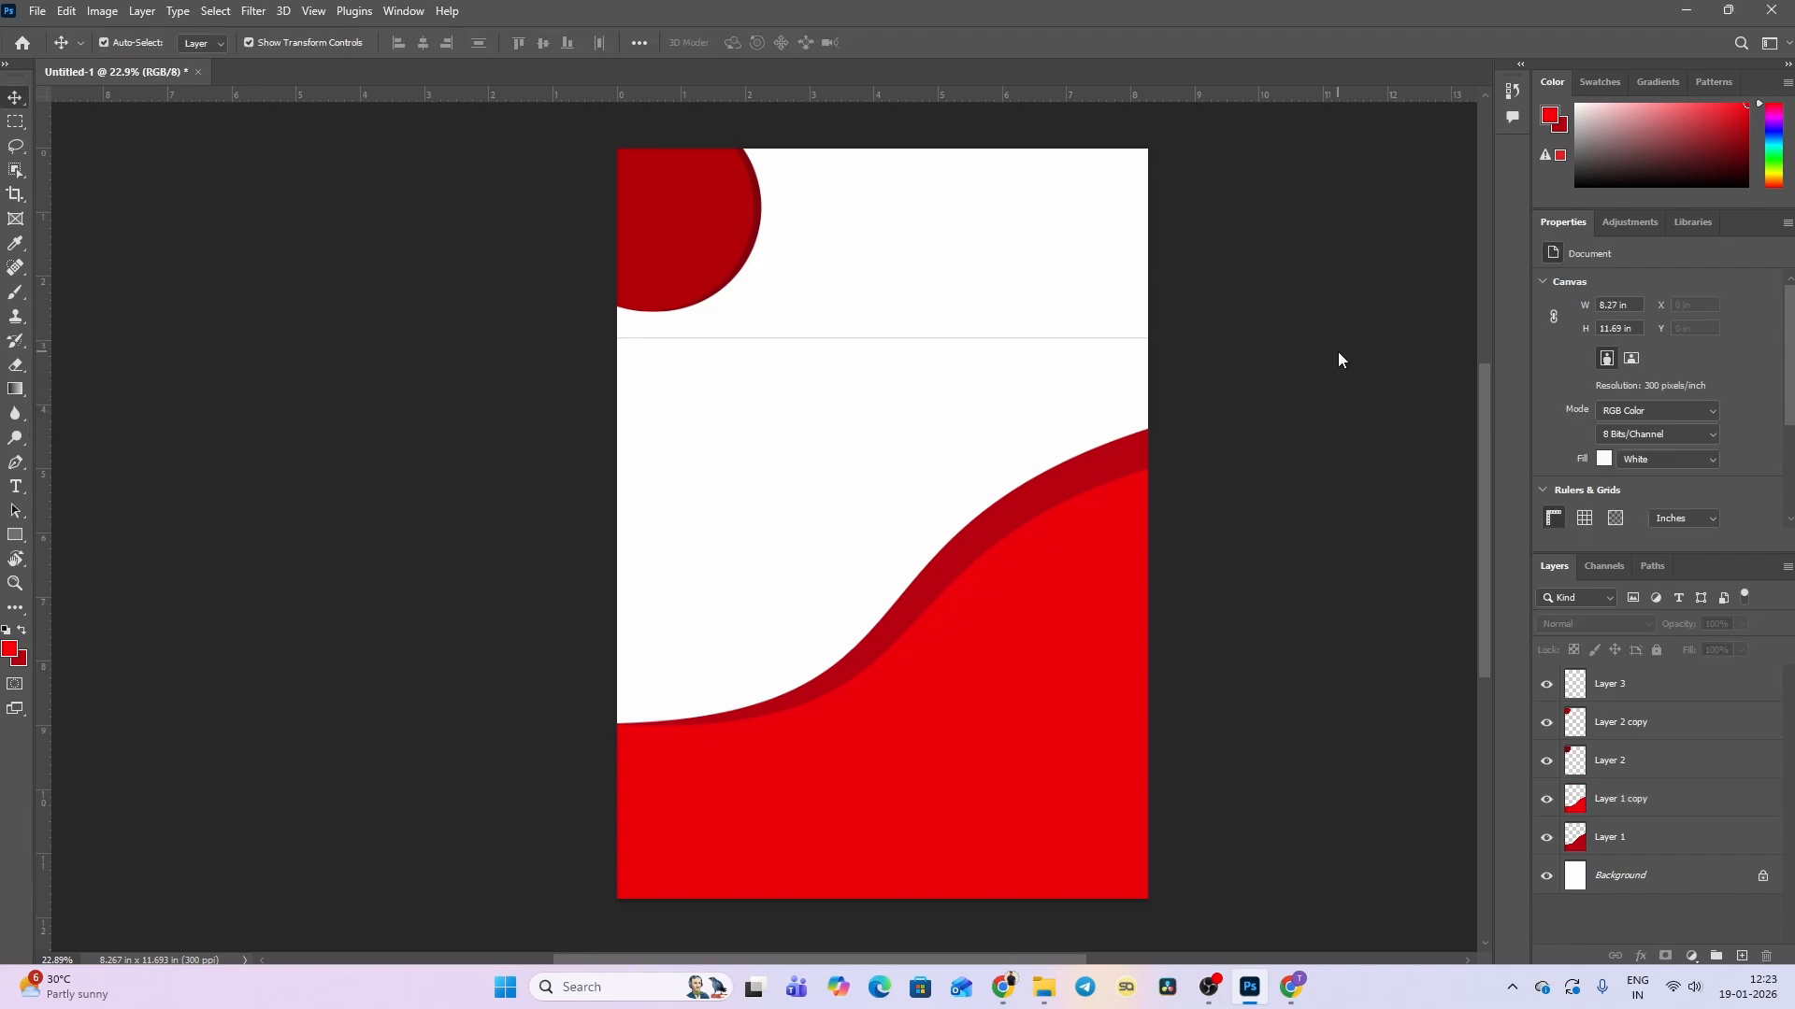
Hide the thin line on Layer 3 and activate the Rectangular Marquee tool.
click(15, 121)
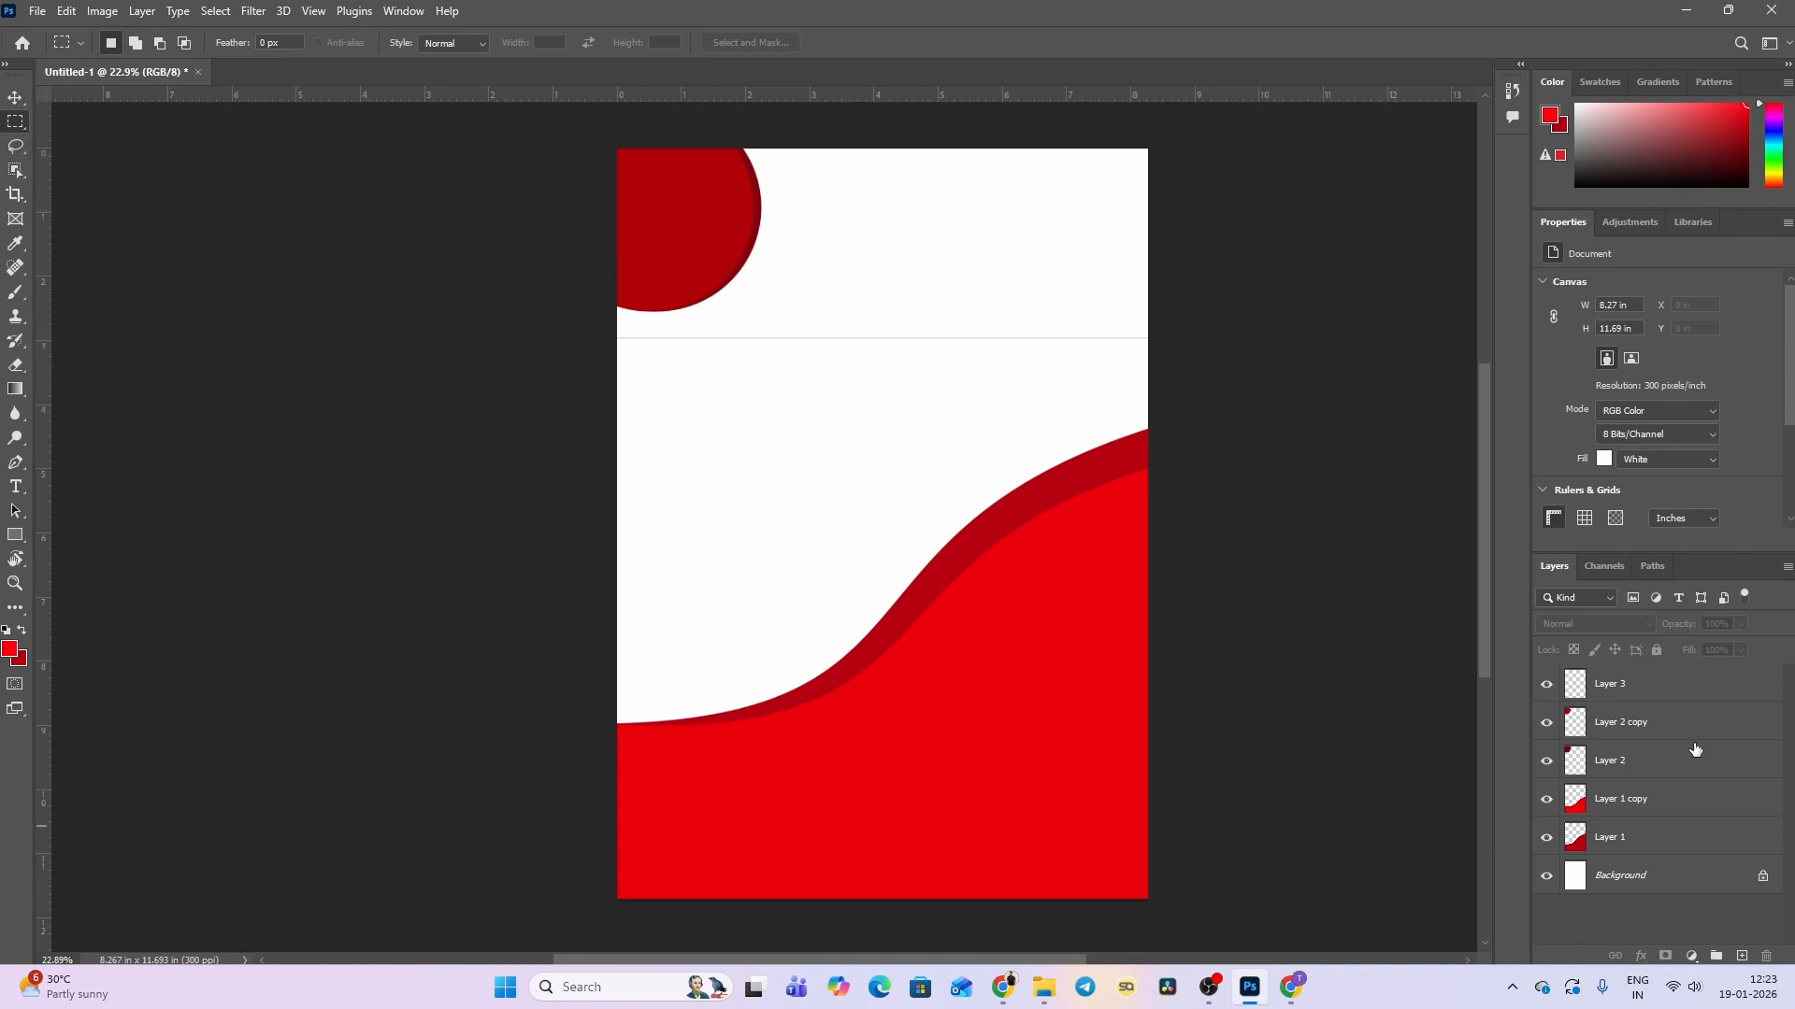
click(1547, 688)
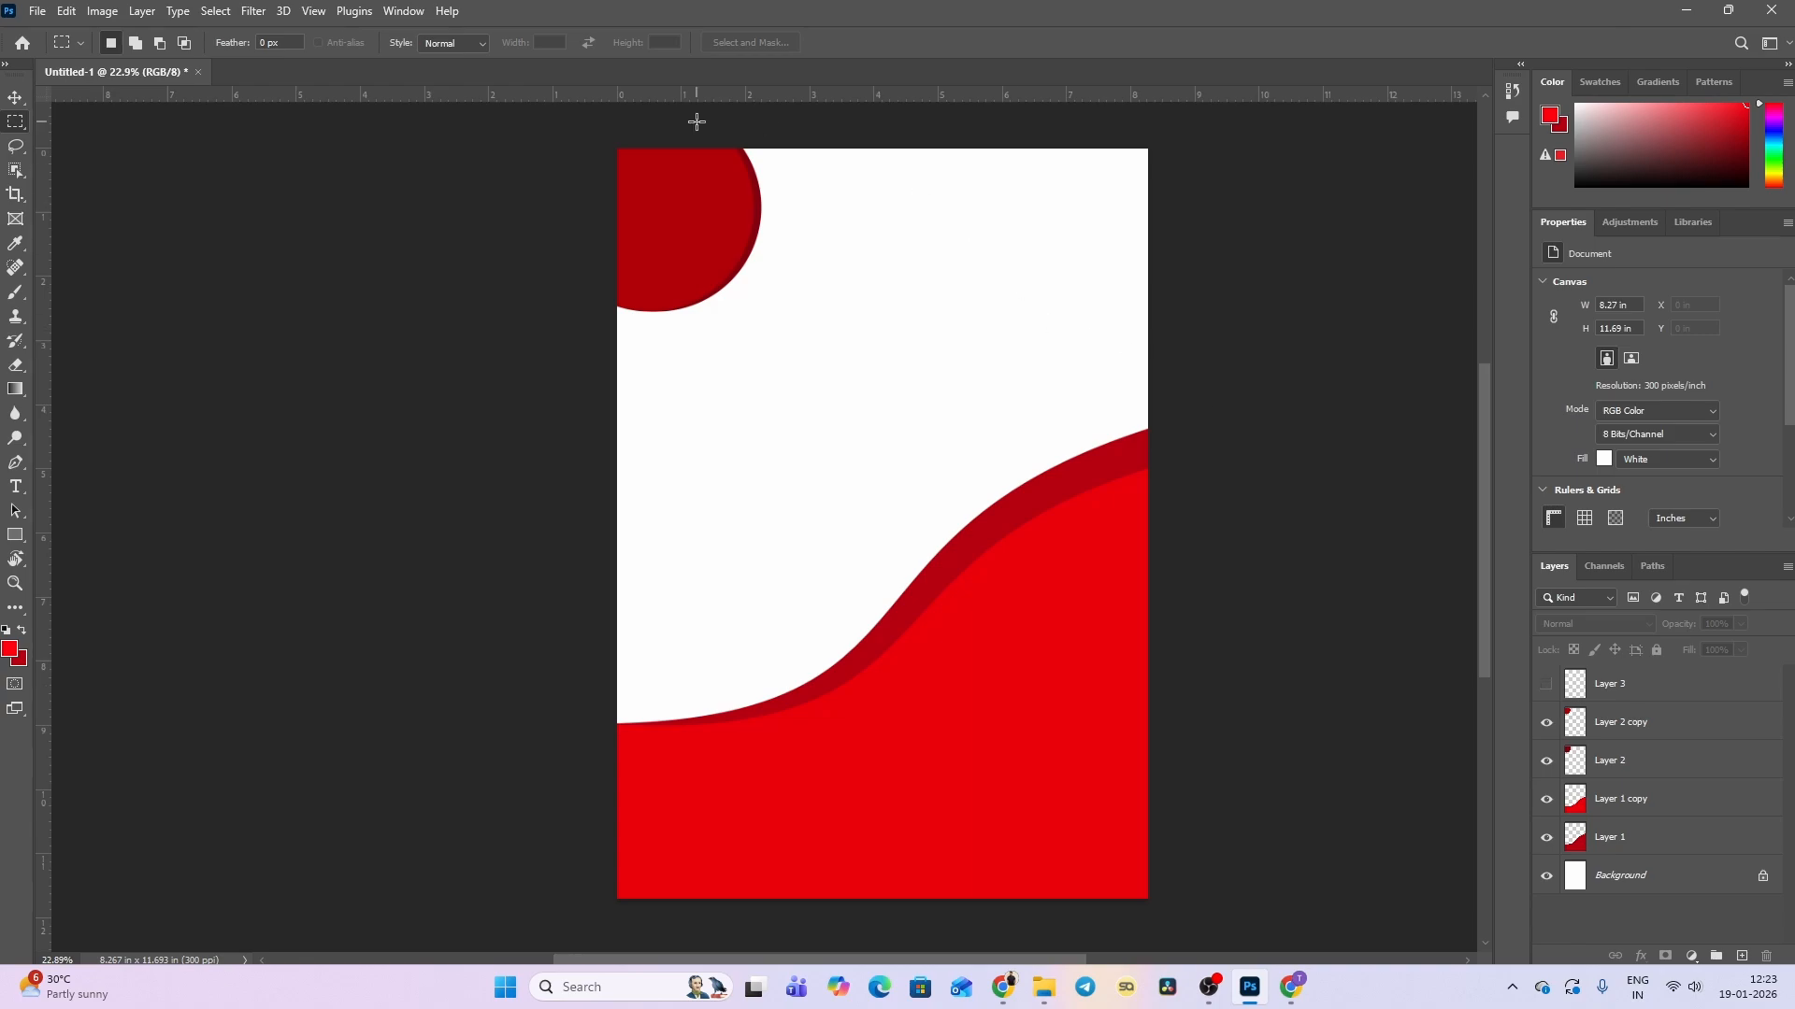